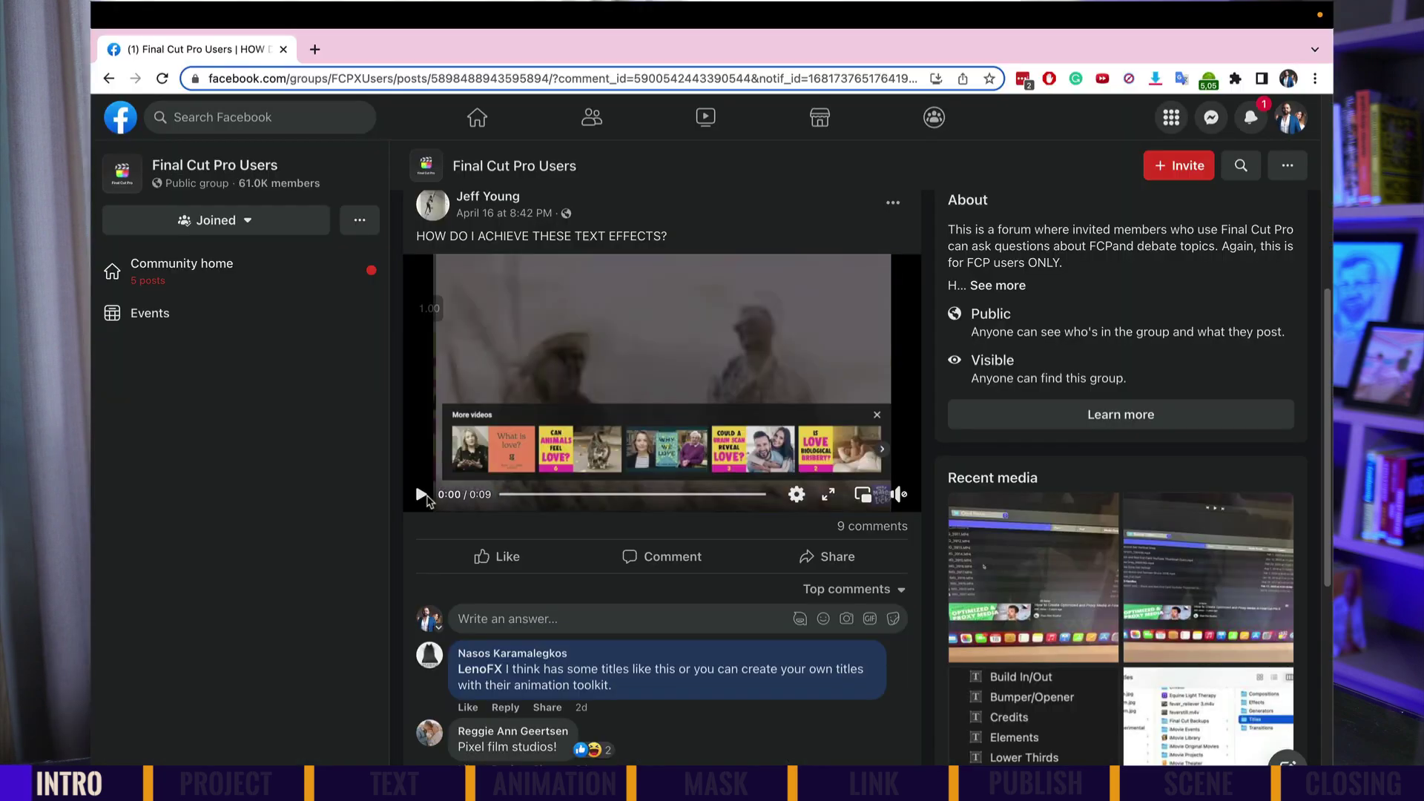
Replay the post's example title video and read the LenoFX comment, then switch to Motion.
{"action": "left_click", "coordinate": [421, 495]}
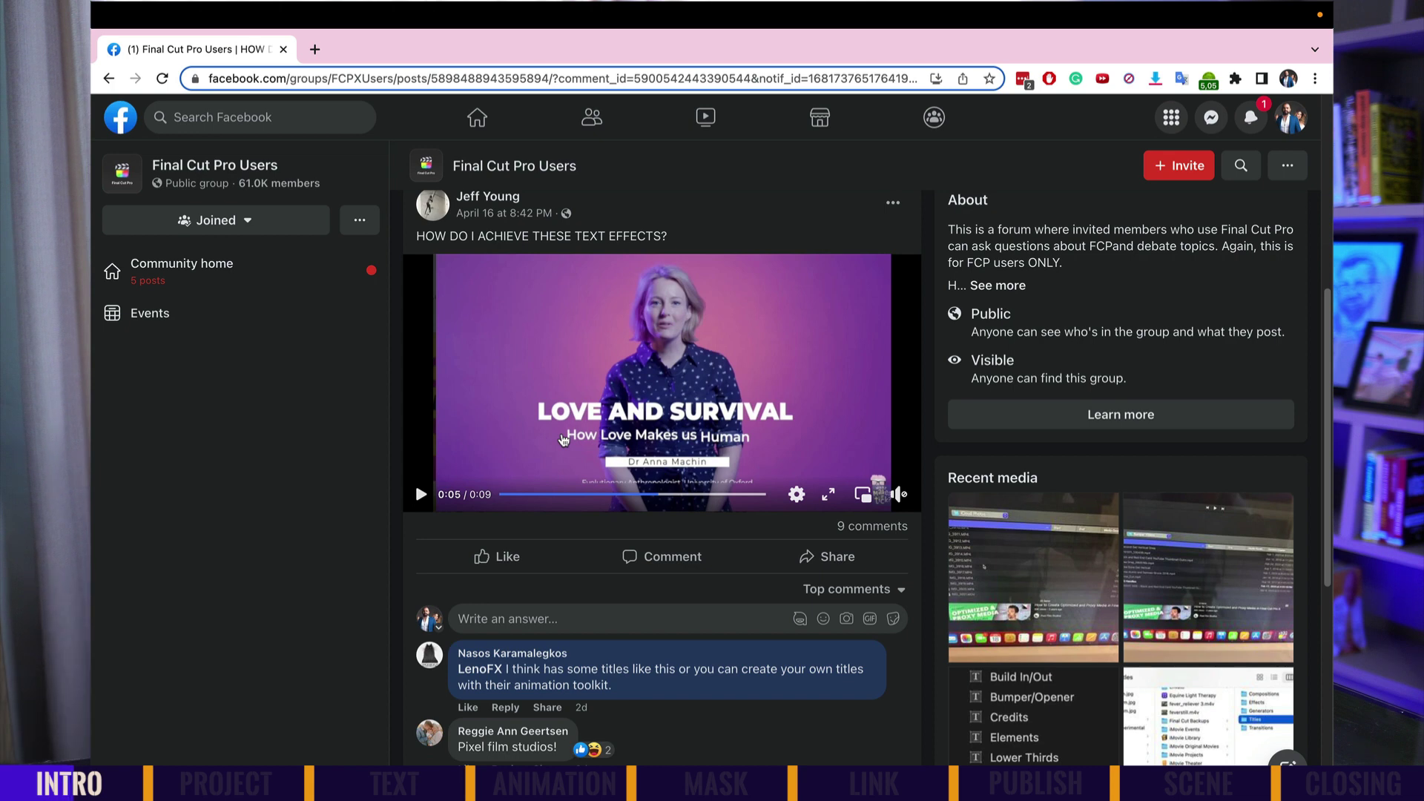
{"action": "mouse_move", "coordinate": [607, 682]}
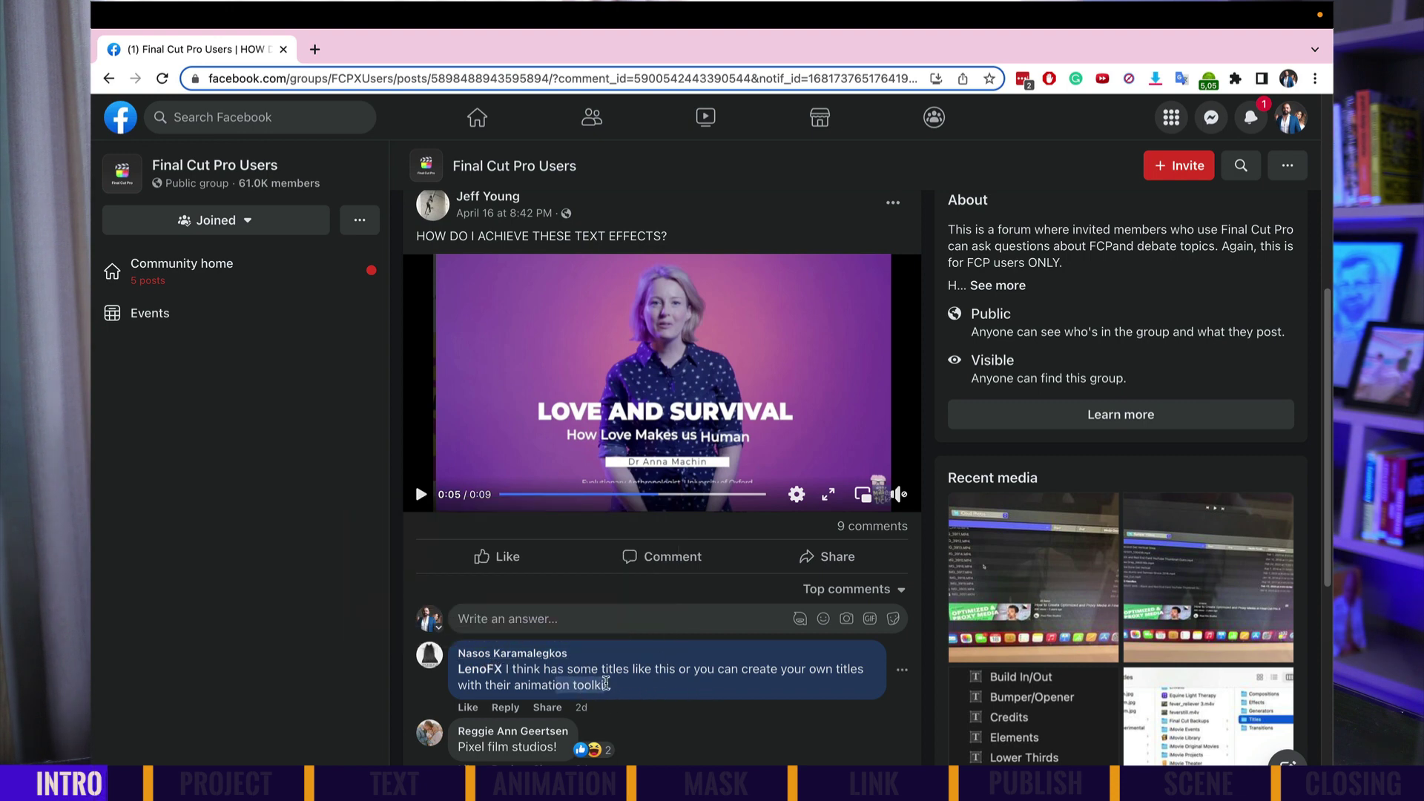
{"action": "triple_click", "coordinate": [525, 671]}
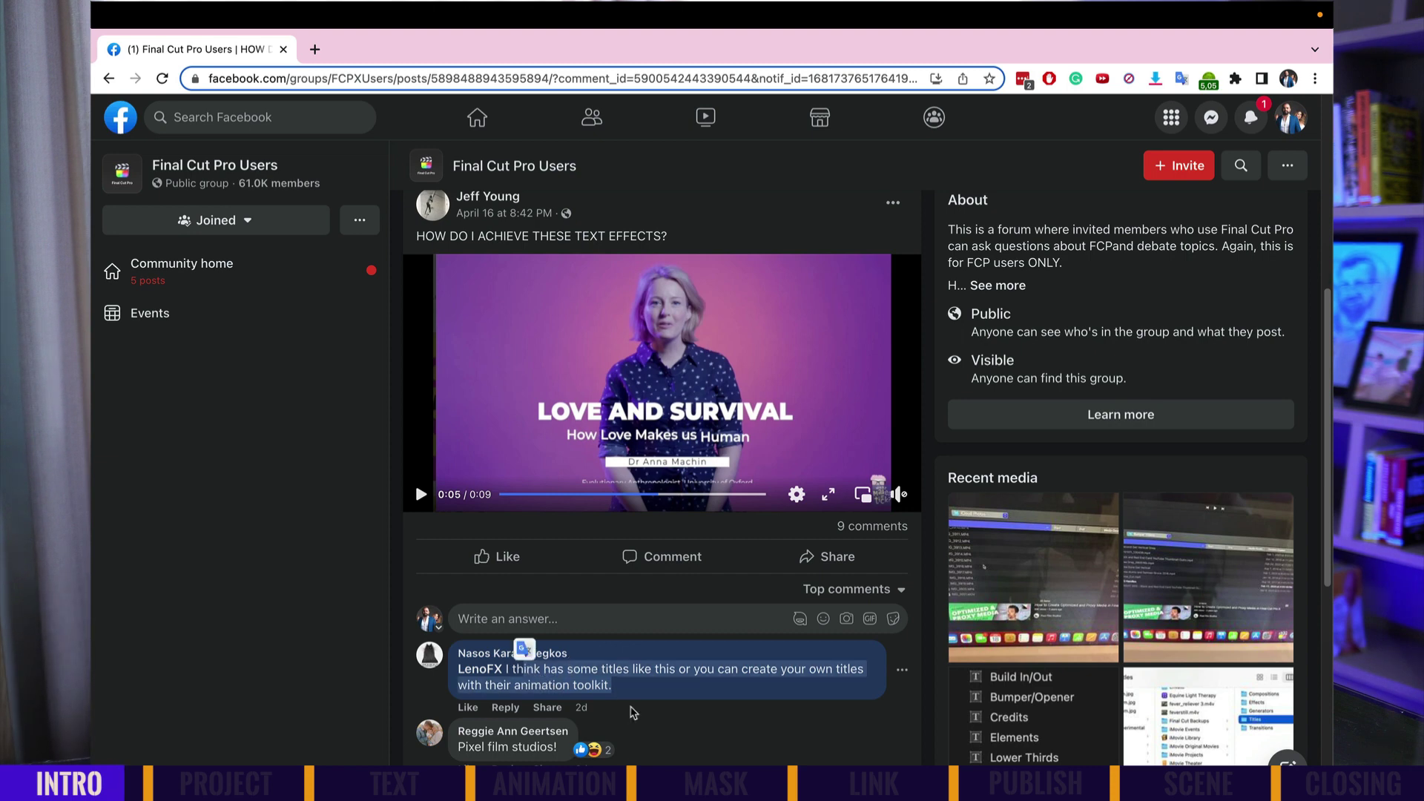
{"action": "left_click", "coordinate": [661, 690]}
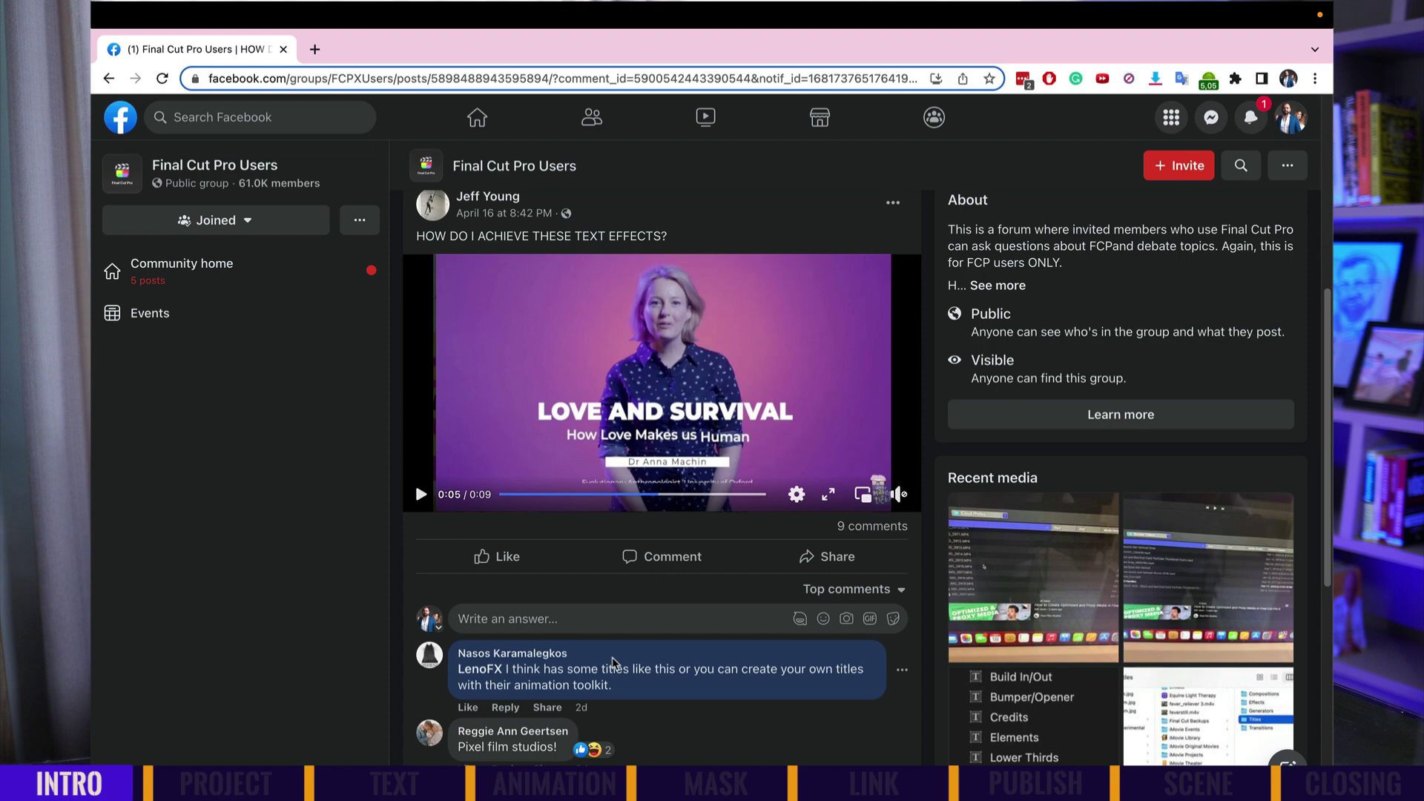
{"action": "key", "text": "super+Tab"}
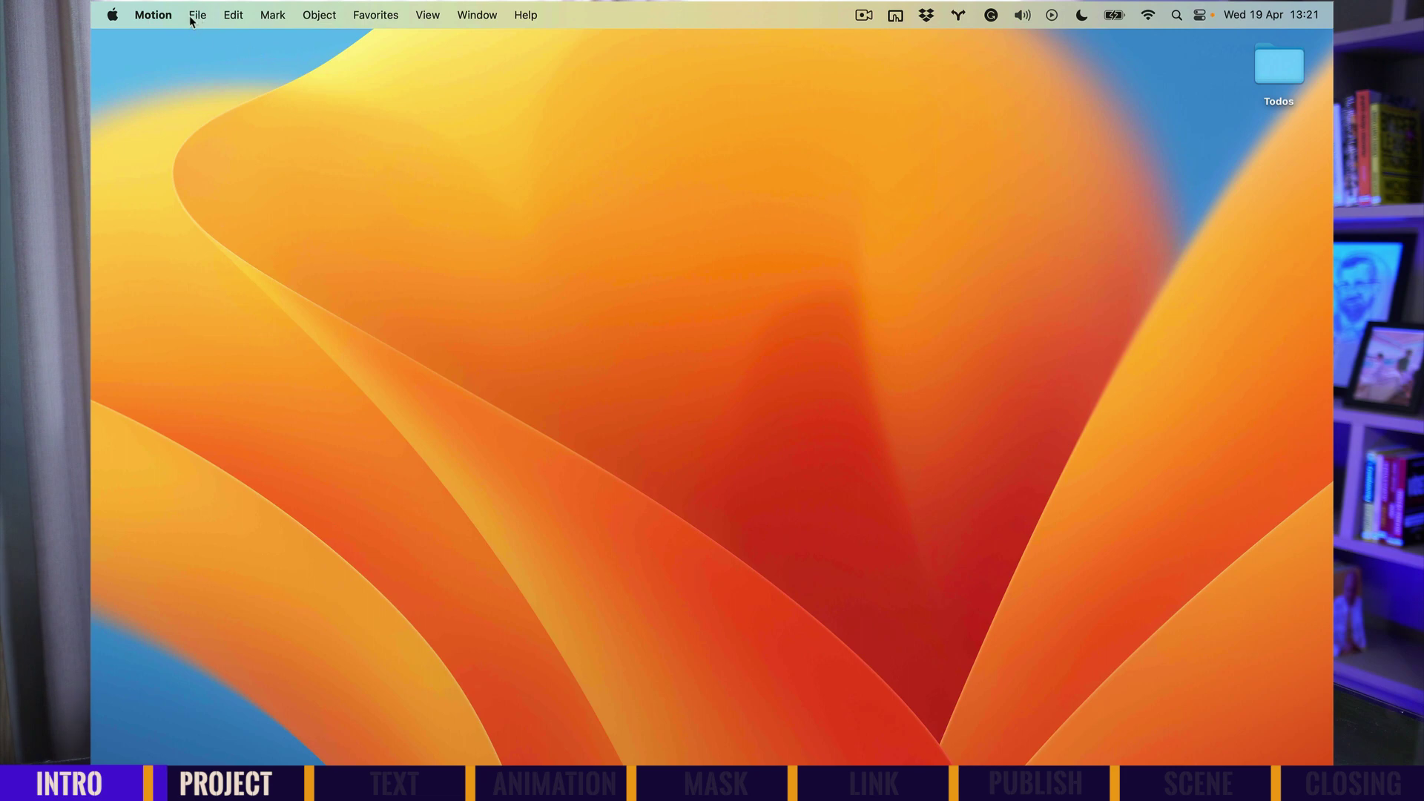
Create a 24 fps Final Cut Title project with duration 500 and delete its placeholder text layer.
{"action": "key", "text": "super+n"}
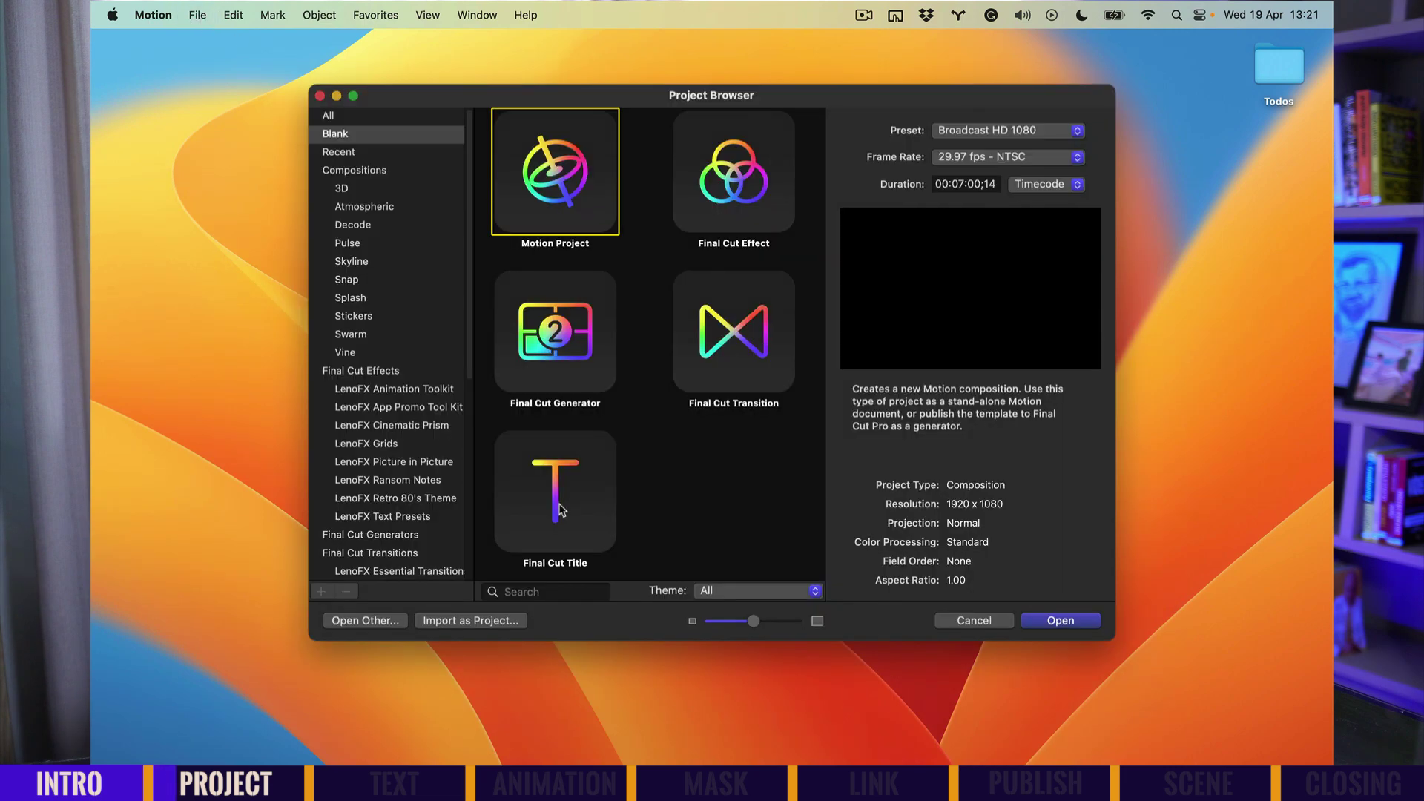
{"action": "left_click", "coordinate": [558, 488]}
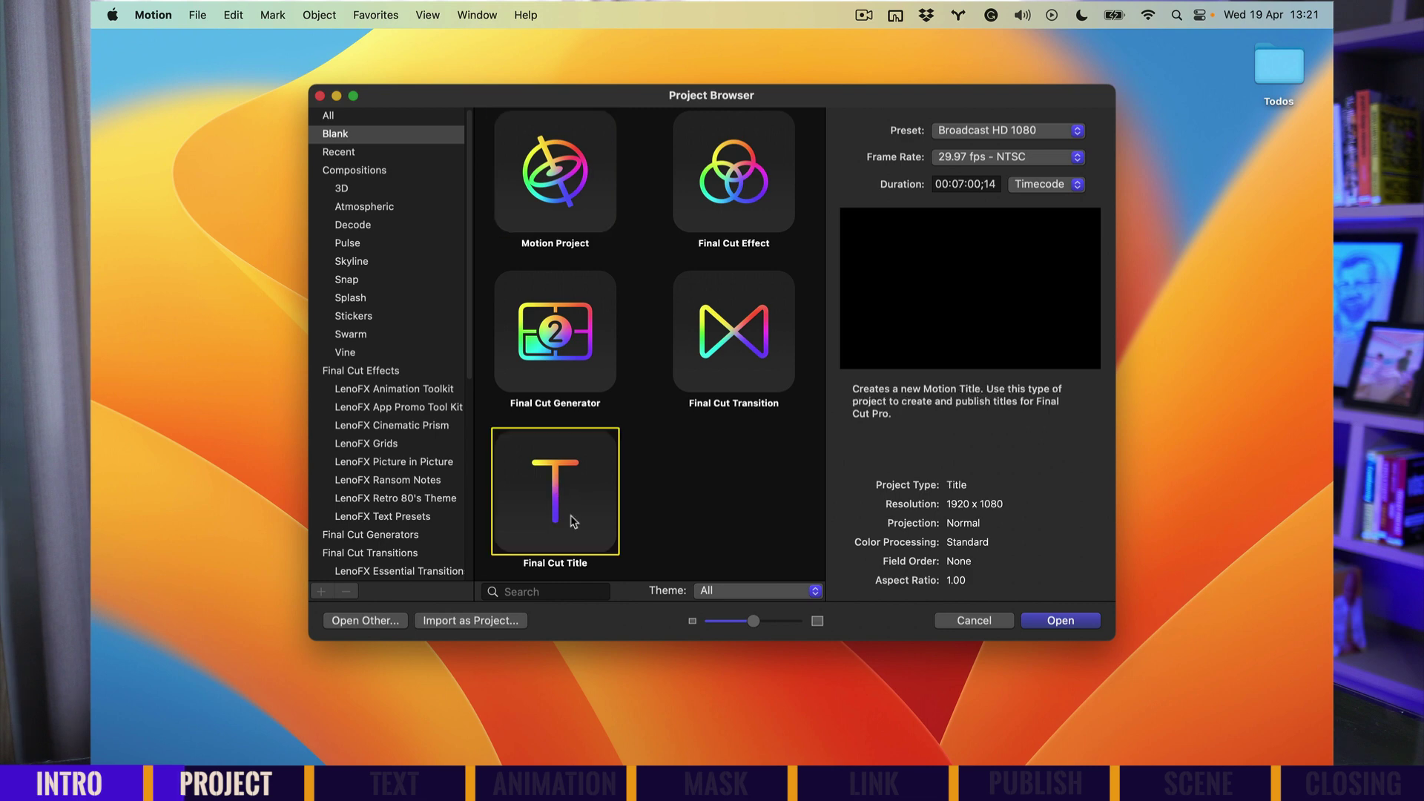
{"action": "left_click", "coordinate": [976, 158]}
{"action": "left_click", "coordinate": [978, 121]}
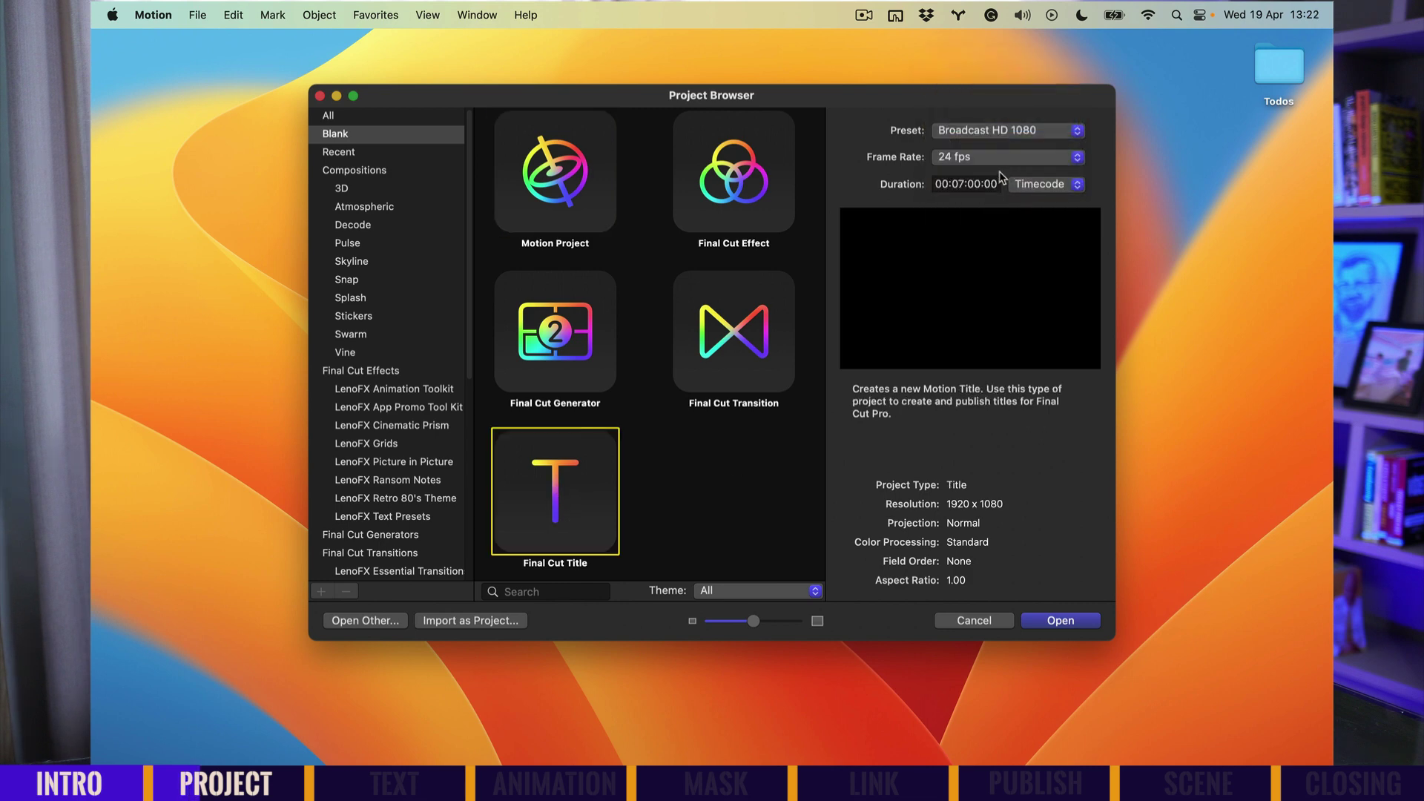
{"action": "left_click", "coordinate": [937, 180]}
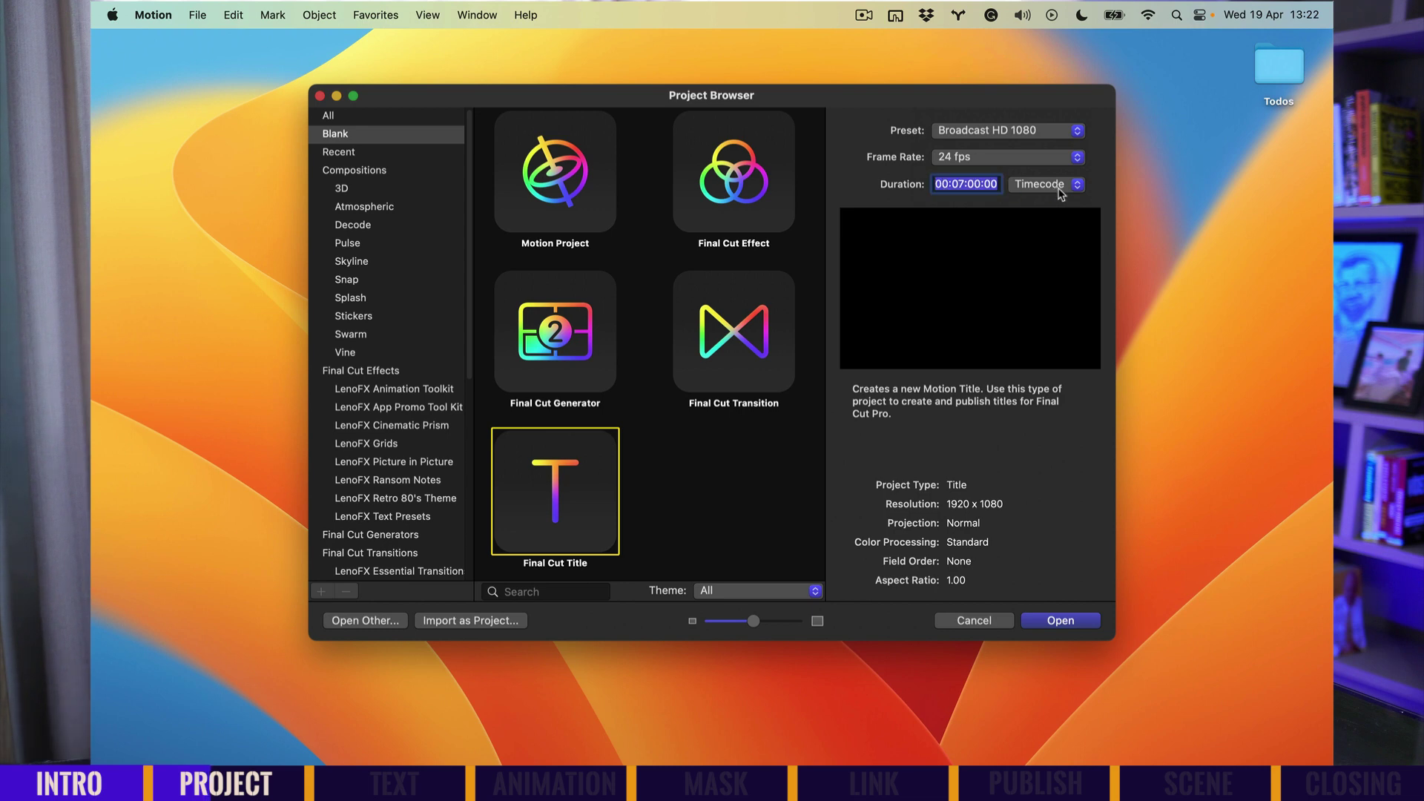
{"action": "type", "text": "500"}
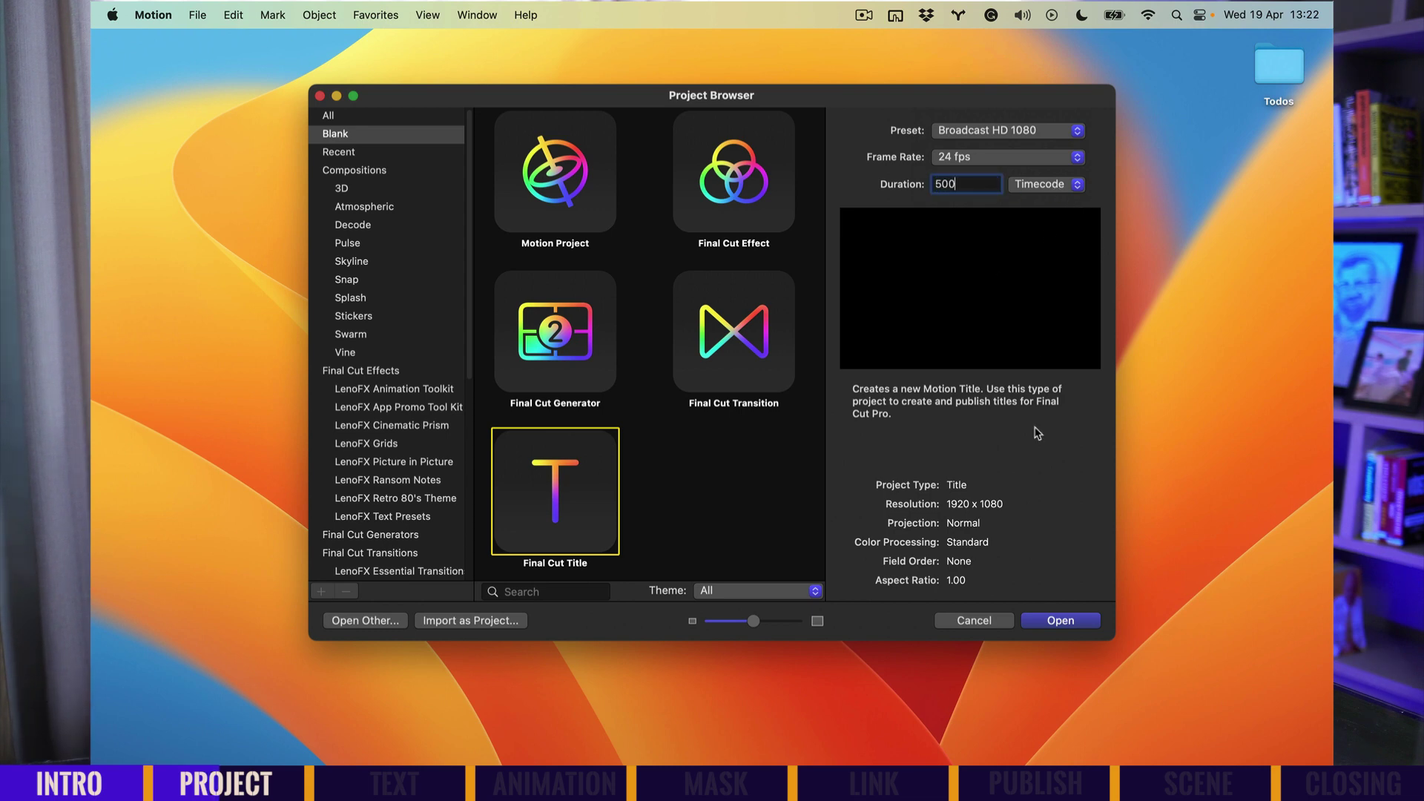
{"action": "left_click", "coordinate": [1046, 627]}
{"action": "left_click", "coordinate": [545, 165]}
{"action": "key", "text": "Delete"}
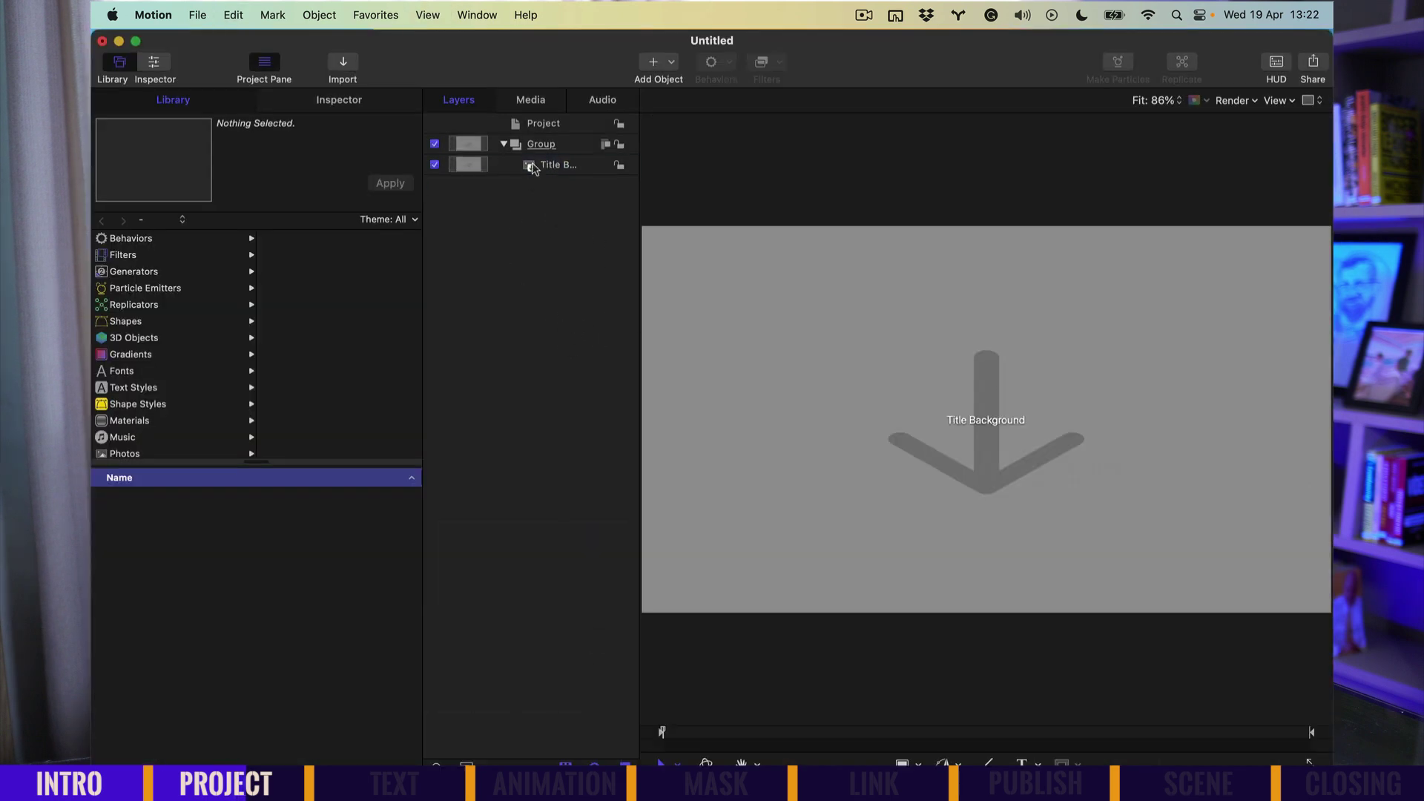
Add a new empty group at project level named 'Title'.
{"action": "left_click", "coordinate": [533, 141]}
{"action": "left_click", "coordinate": [535, 124]}
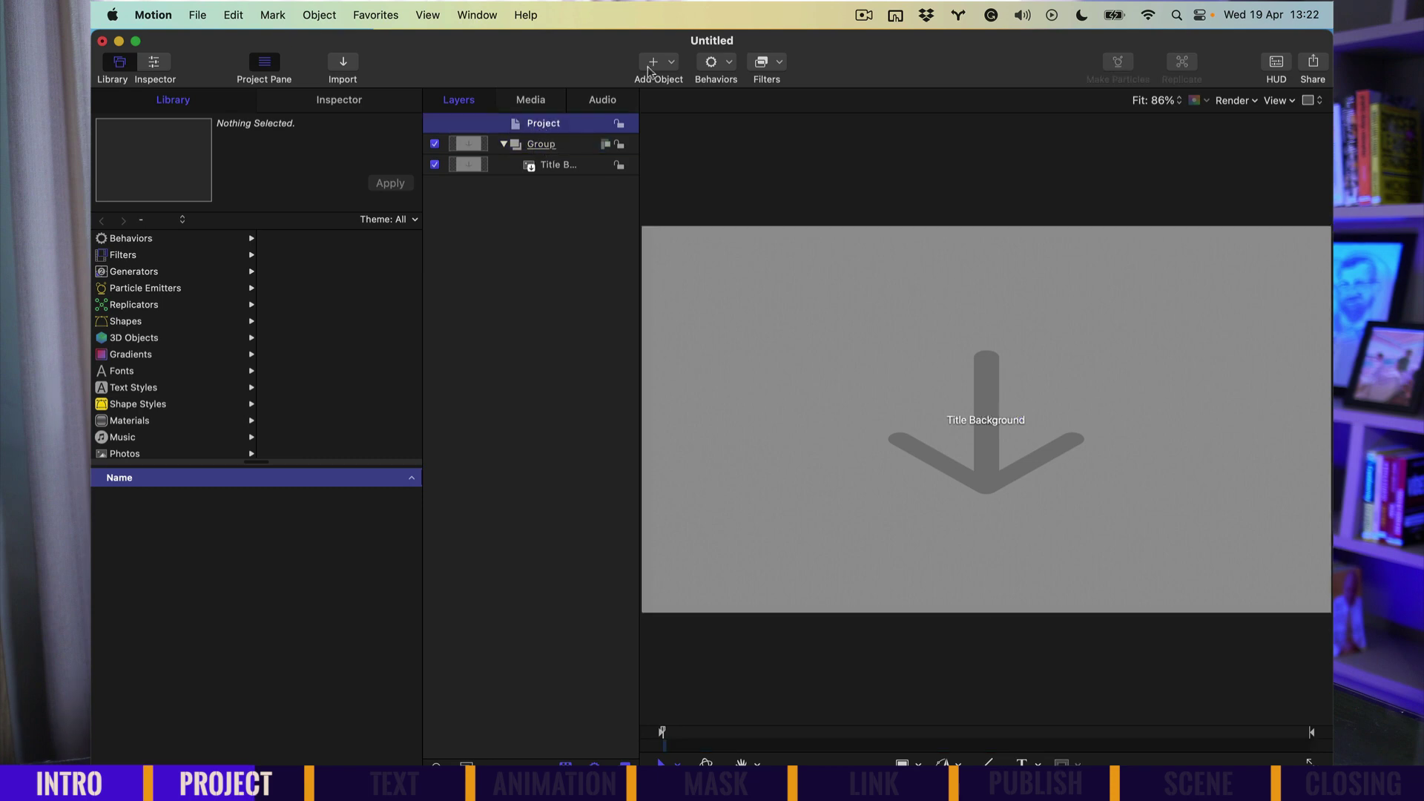
{"action": "left_click", "coordinate": [654, 63]}
{"action": "left_click", "coordinate": [674, 88]}
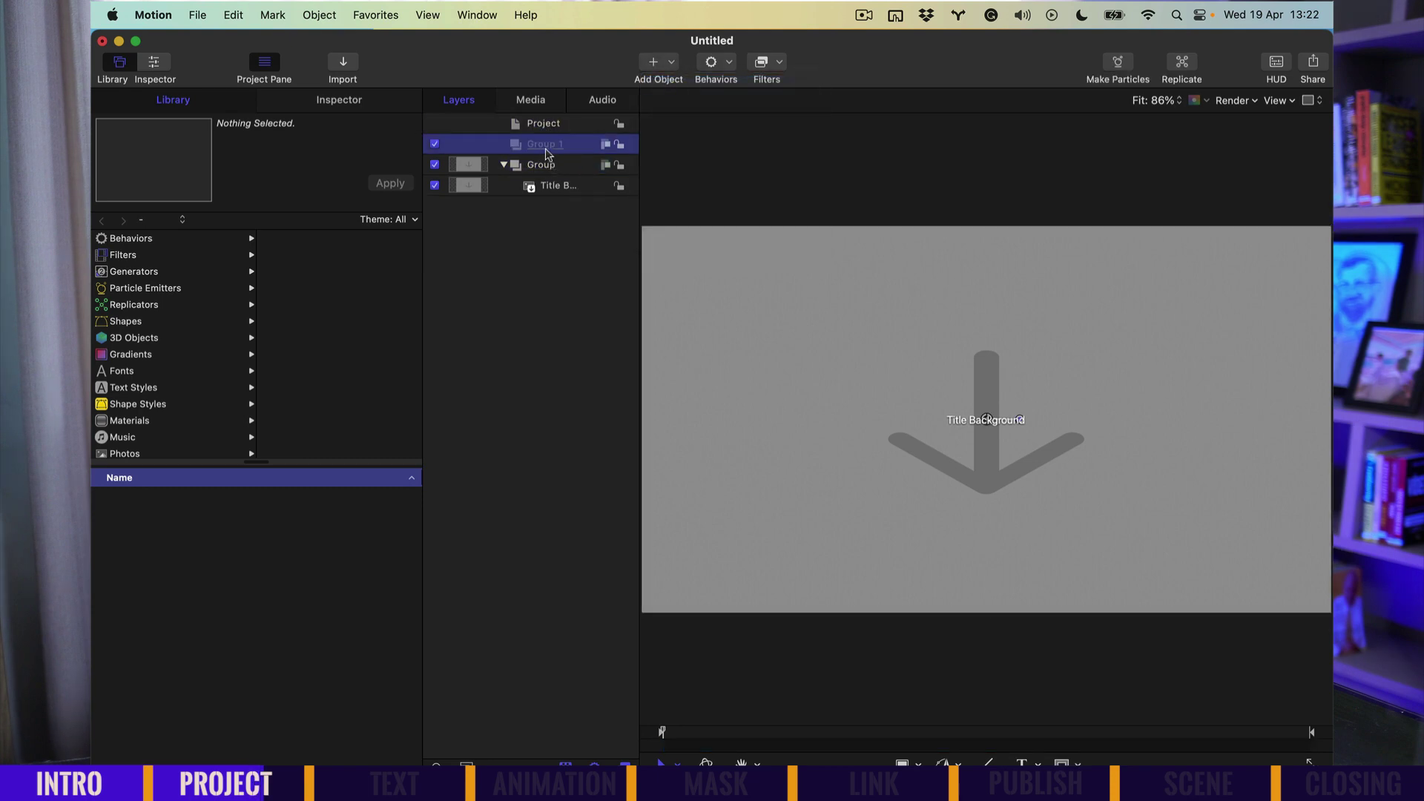
{"action": "type", "text": "Title"}
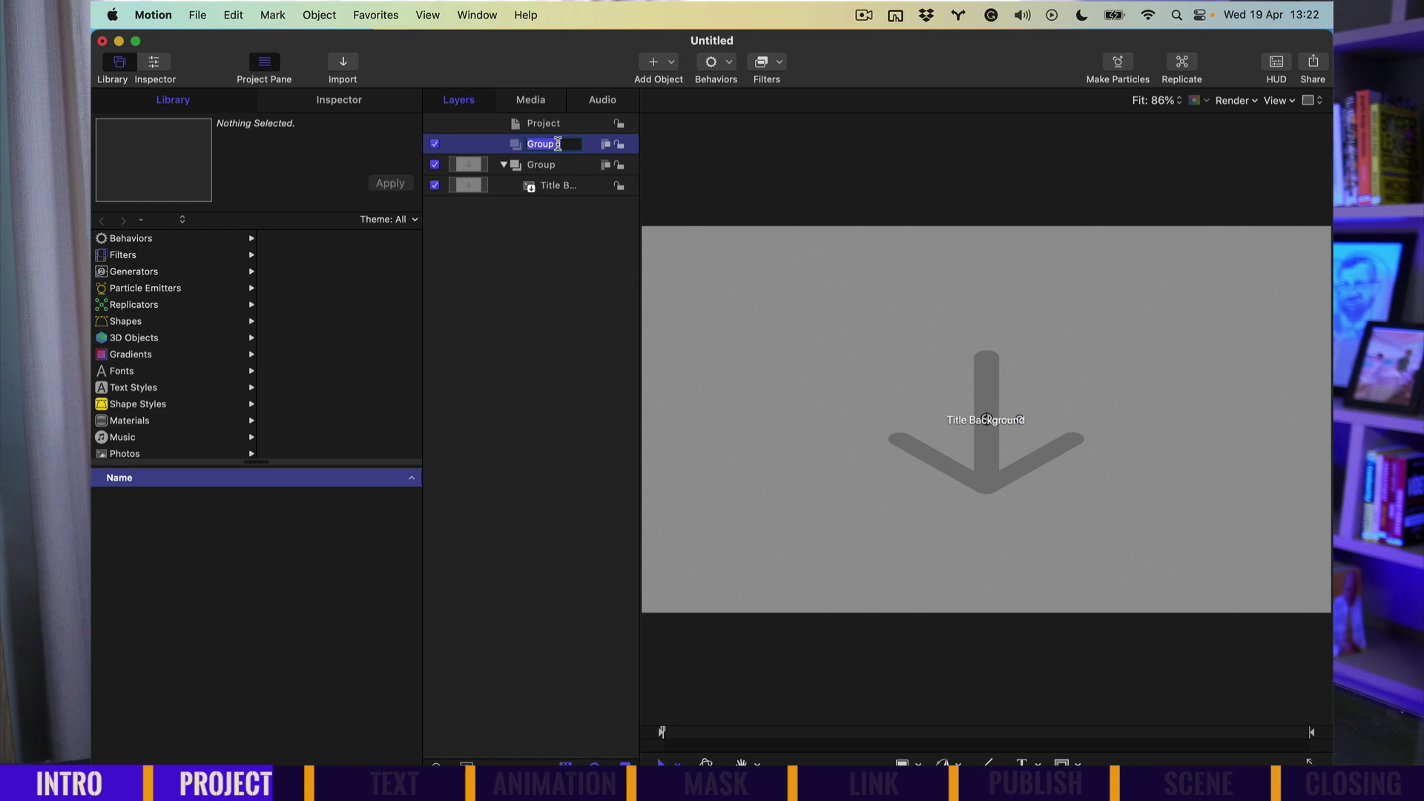
Add a second empty group named 'Mask'.
{"action": "left_click", "coordinate": [654, 63]}
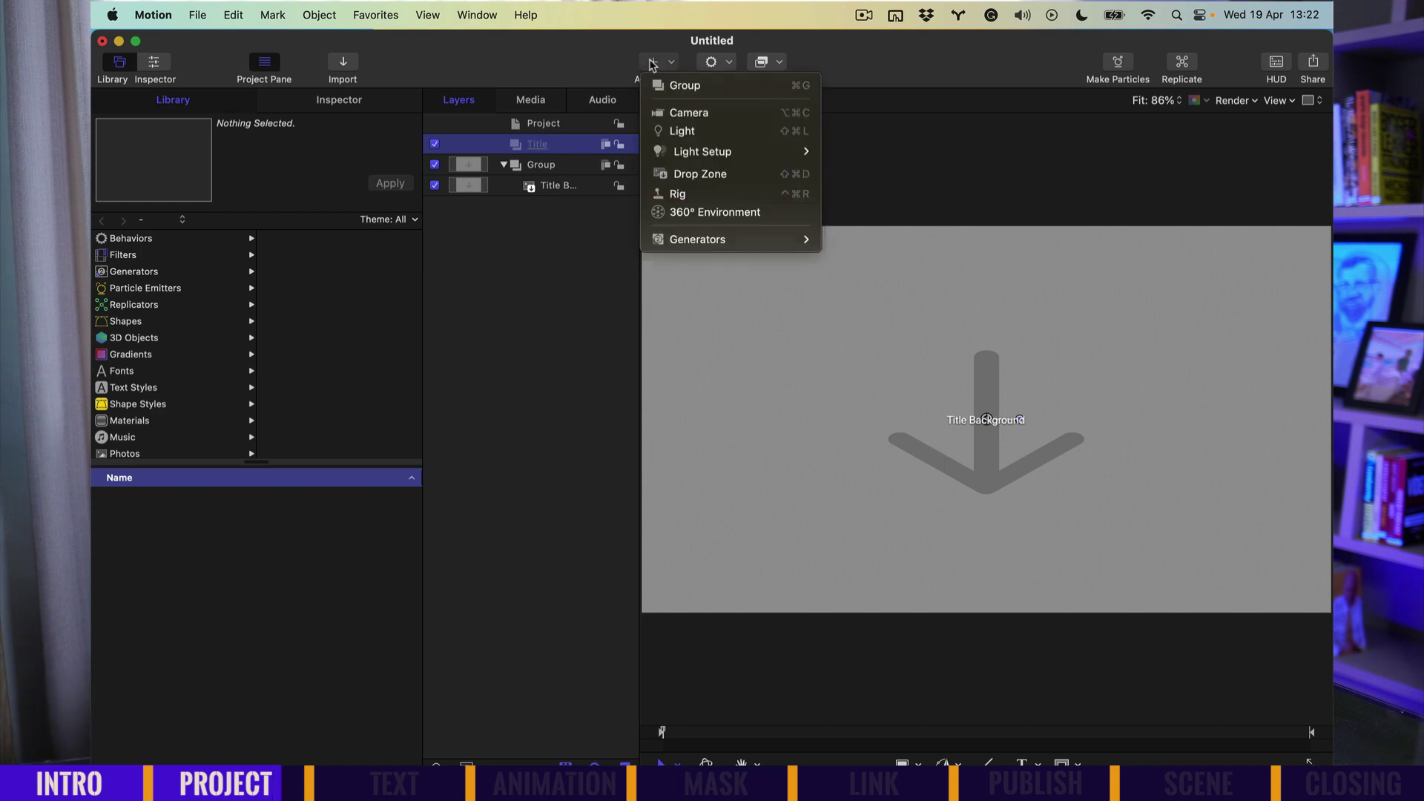
{"action": "left_click", "coordinate": [671, 88]}
{"action": "key", "text": "super+a"}
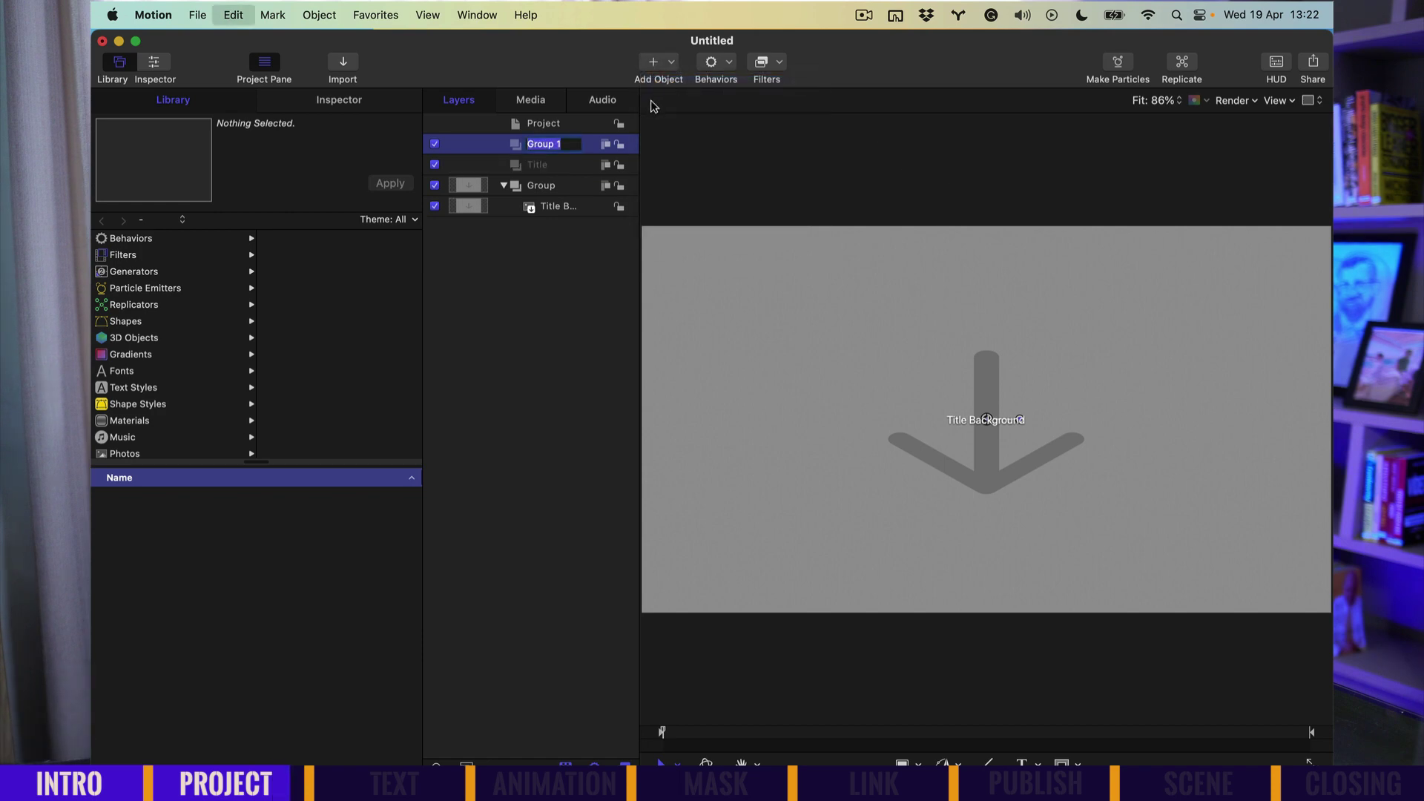
{"action": "type", "text": "Mask"}
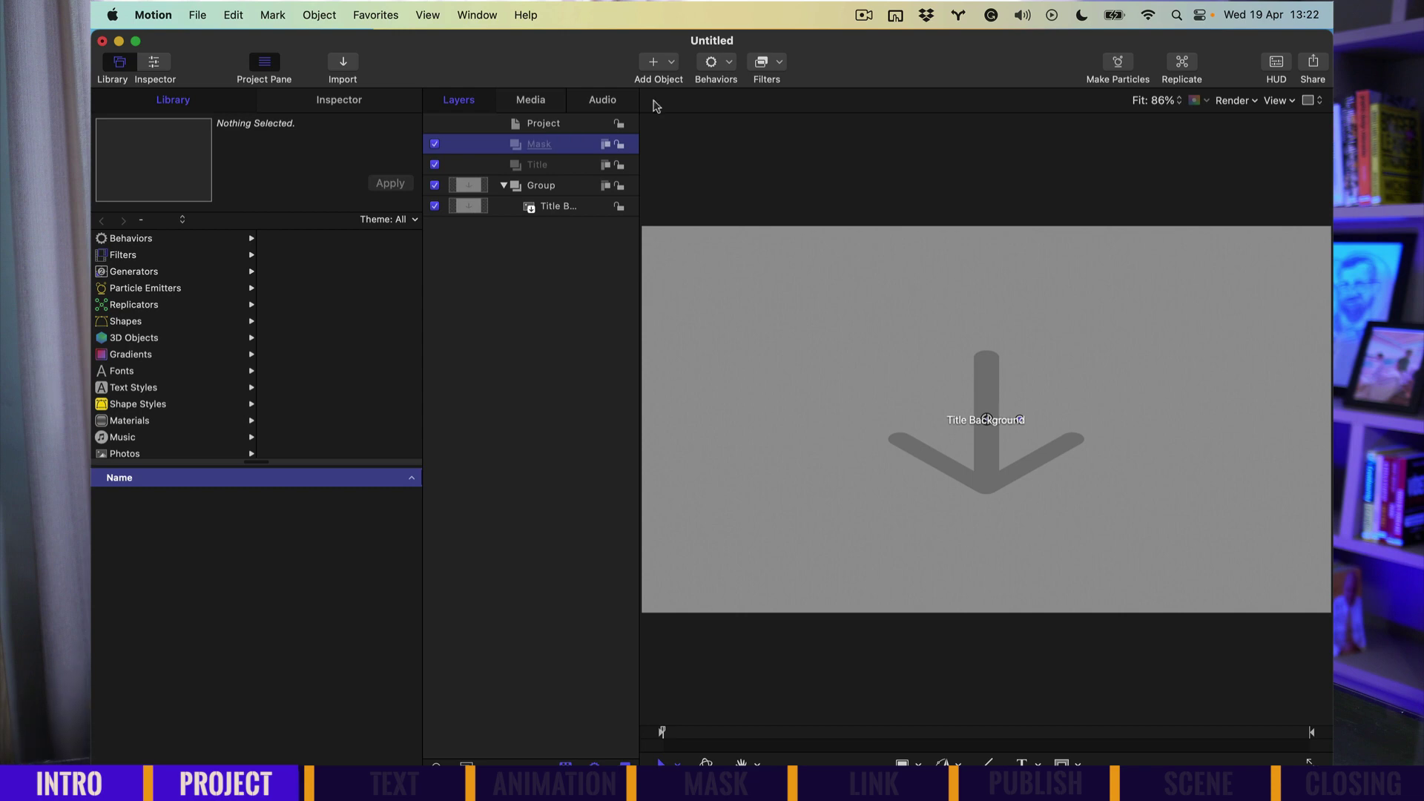
{"action": "left_click", "coordinate": [551, 164]}
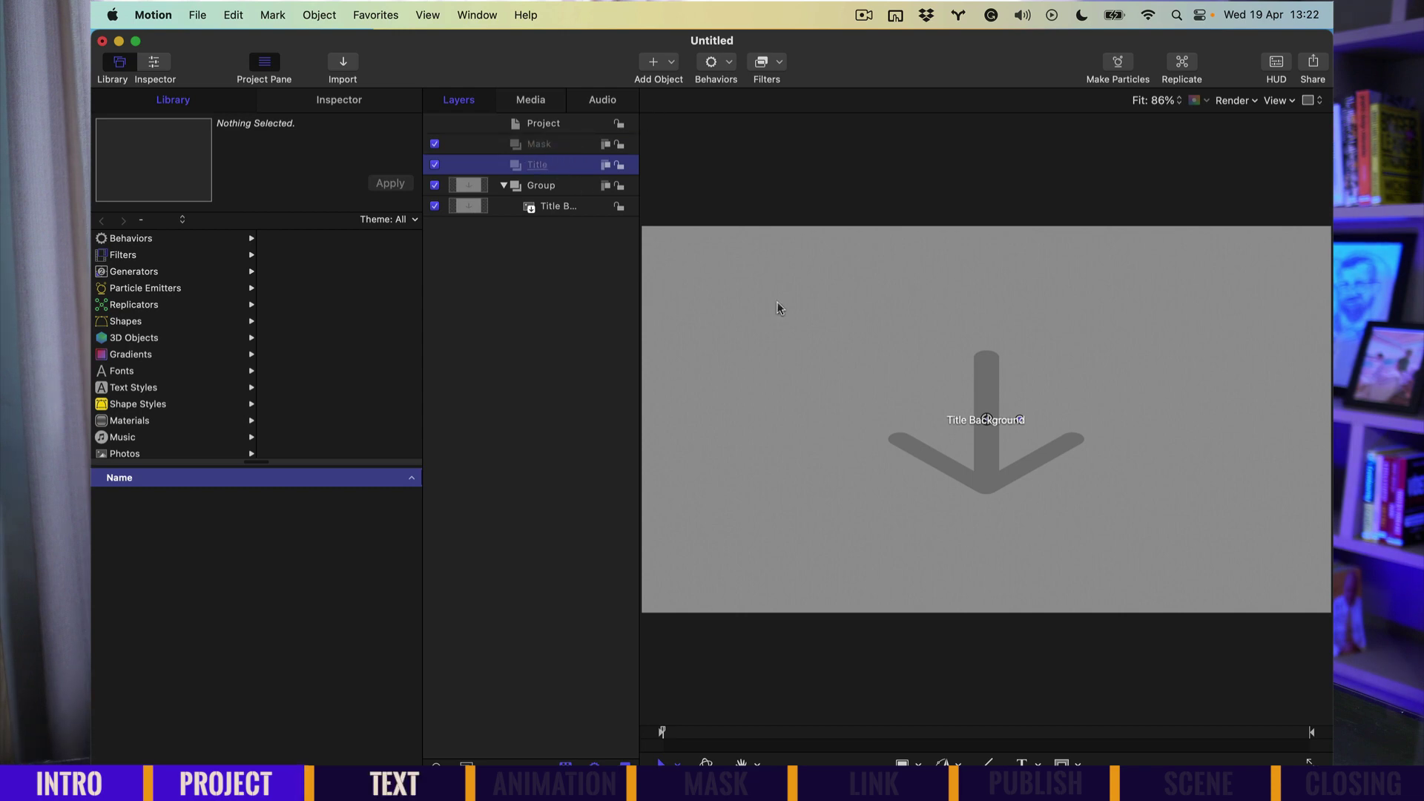
Draw a wide text box in the Title group and type 'THIS IS MY NEW TITLE'.
{"action": "left_click_drag", "start_coordinate": [651, 334], "coordinate": [1327, 450]}
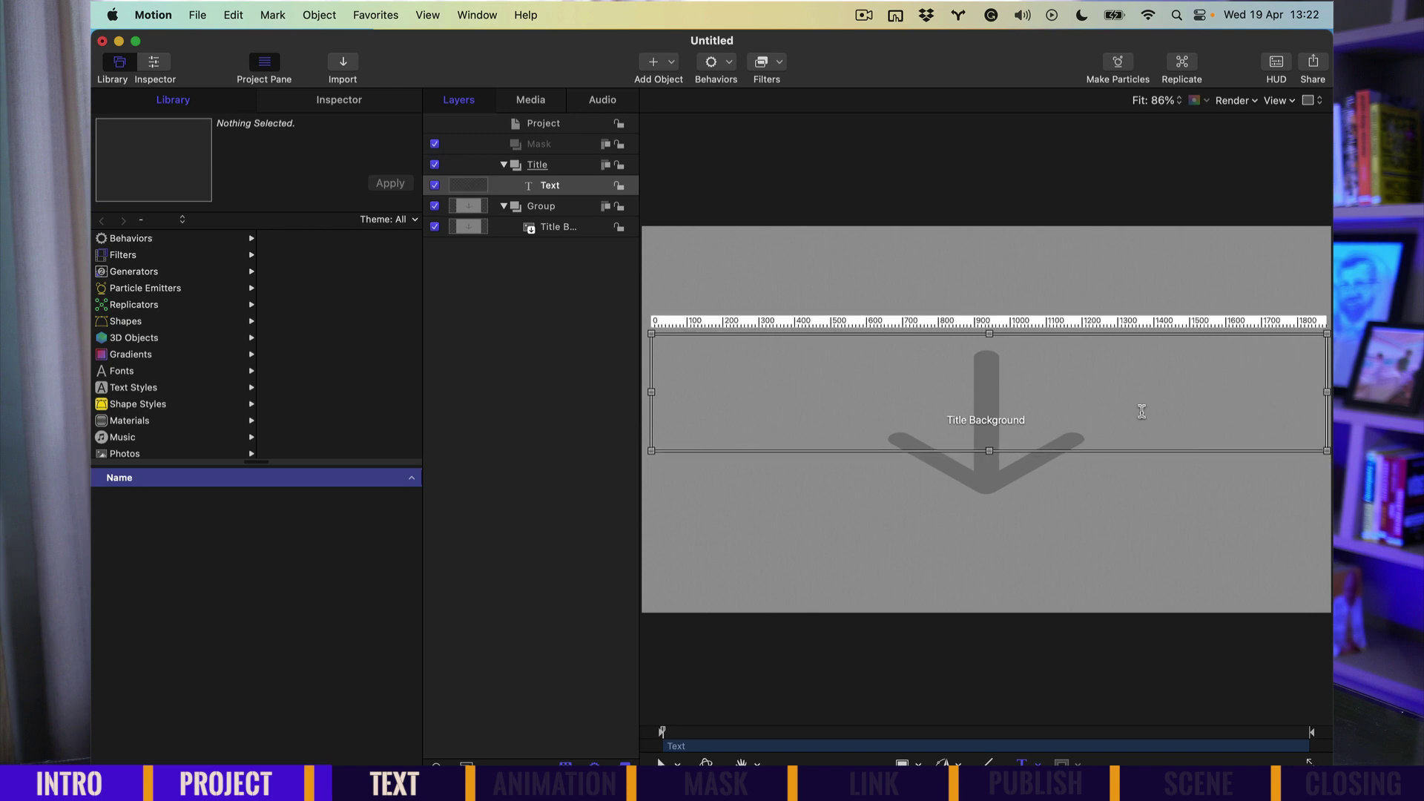
{"action": "type", "text": "THI"}
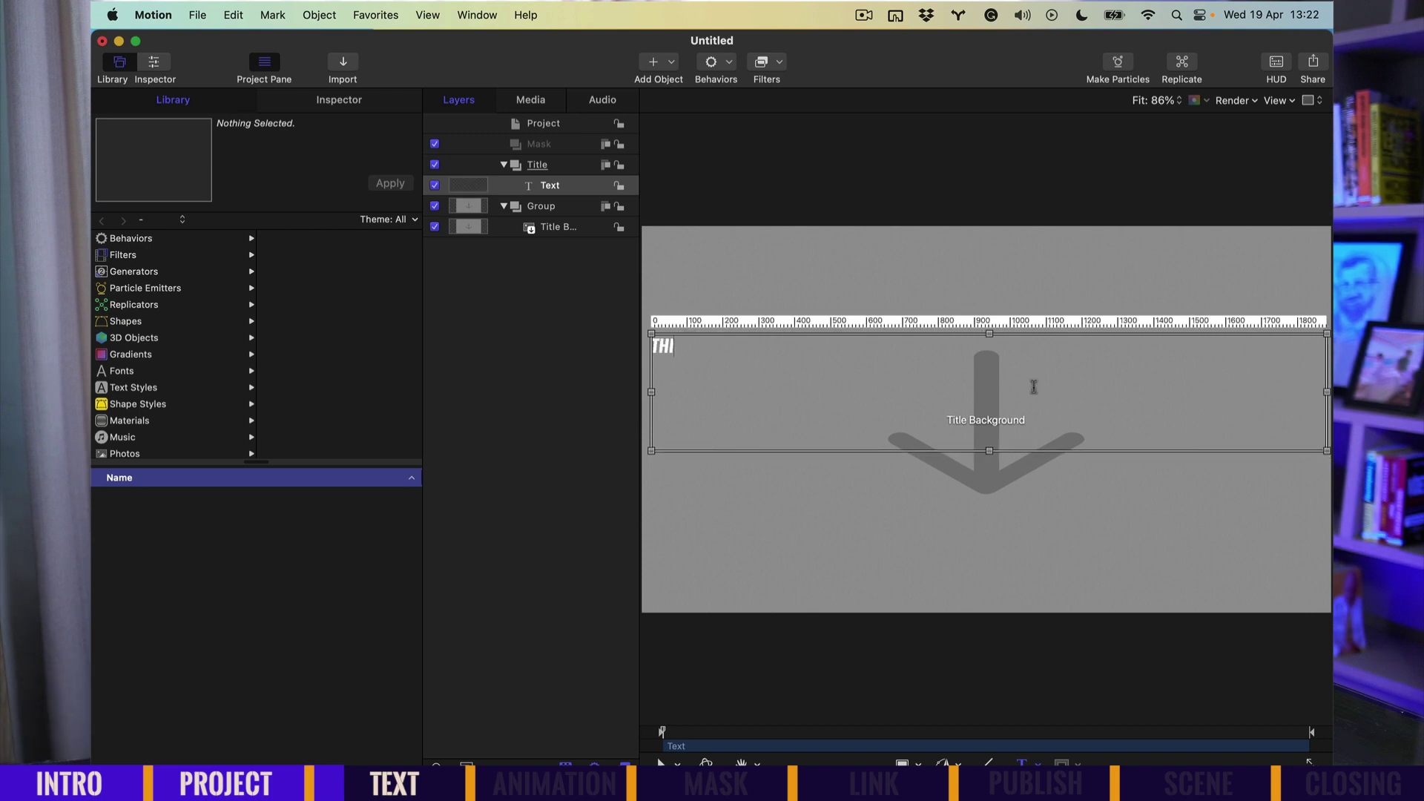
{"action": "type", "text": "S IS my"}
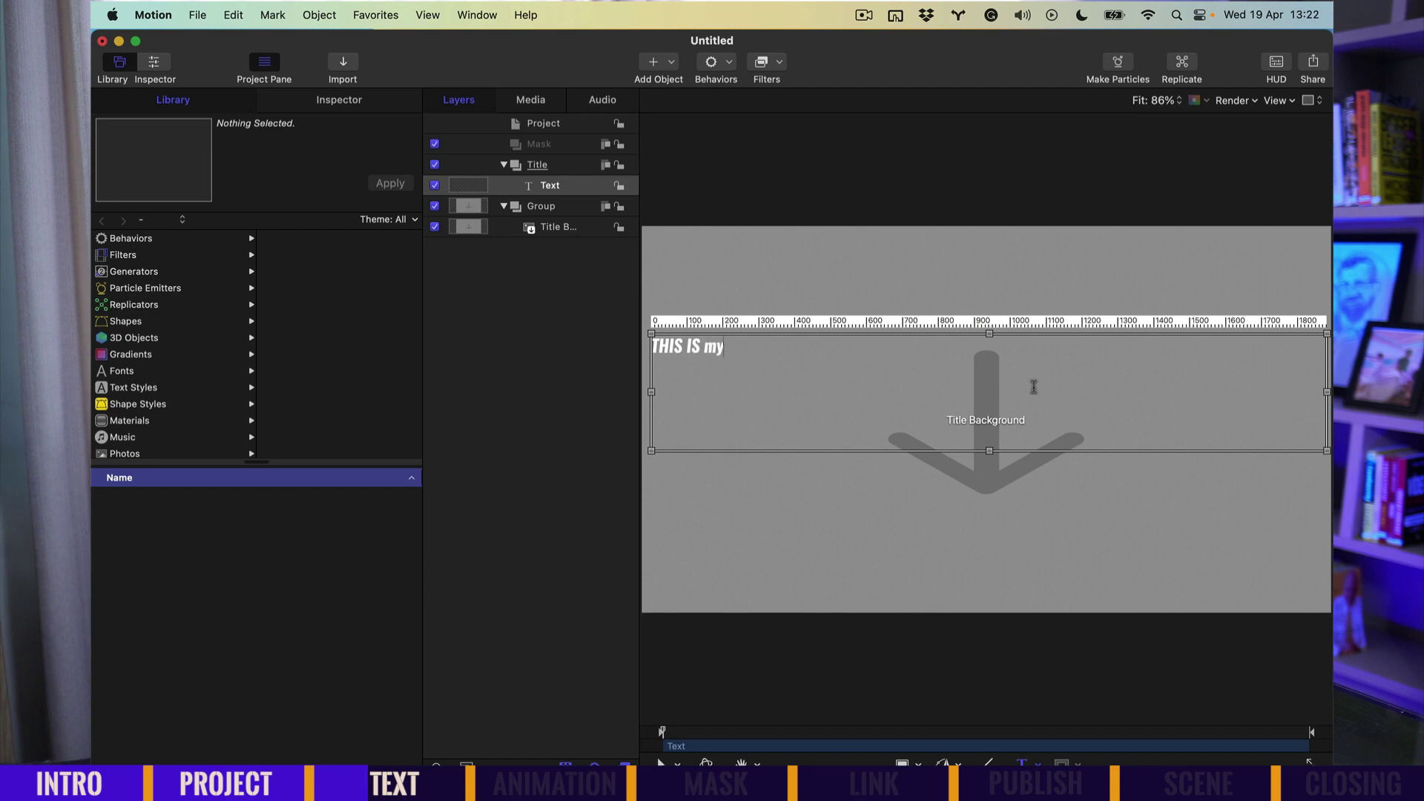
{"action": "type", "text": " new"}
{"action": "type", "text": " TITLE"}
{"action": "key", "text": "Escape"}
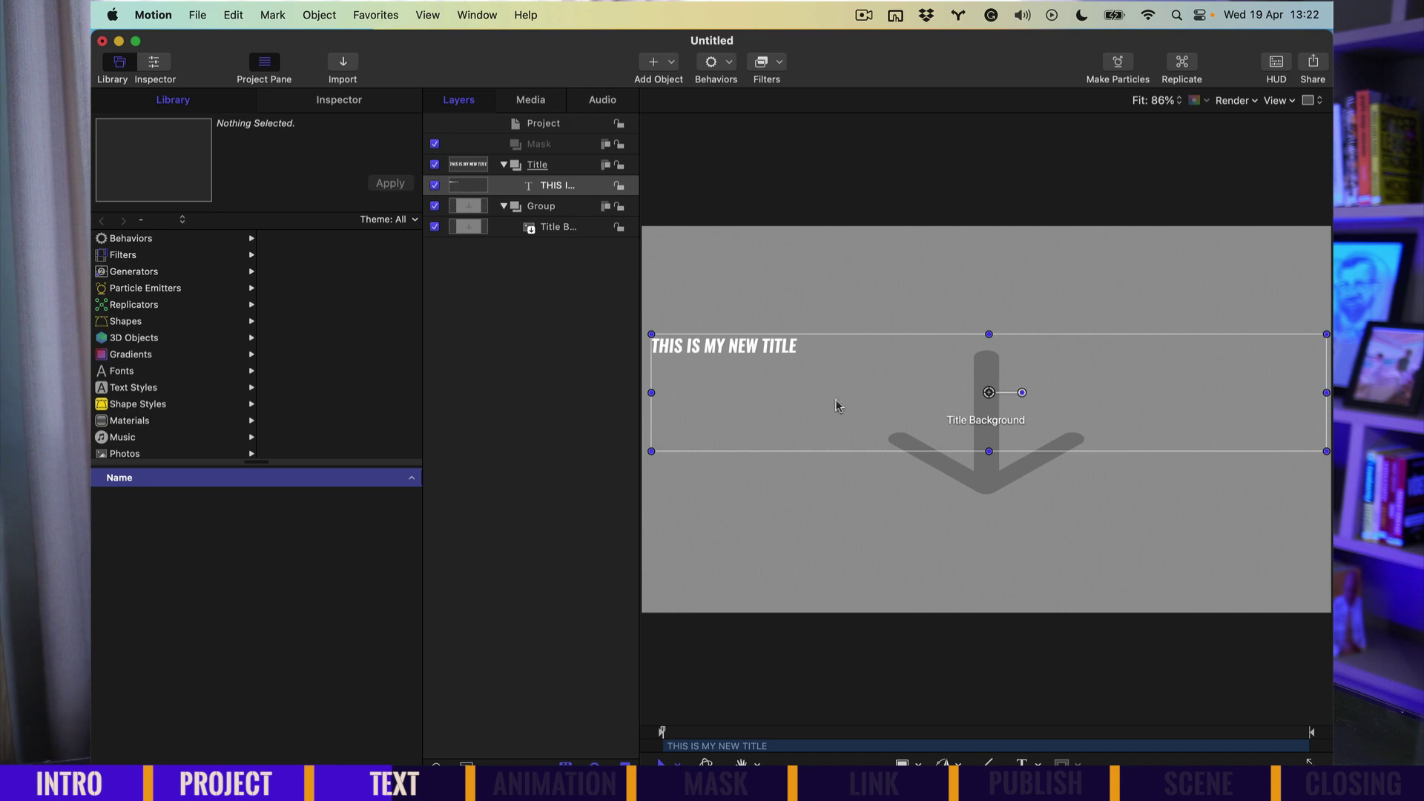
Centre the title text horizontally and vertically and set its size to 96.
{"action": "key", "text": "super+3"}
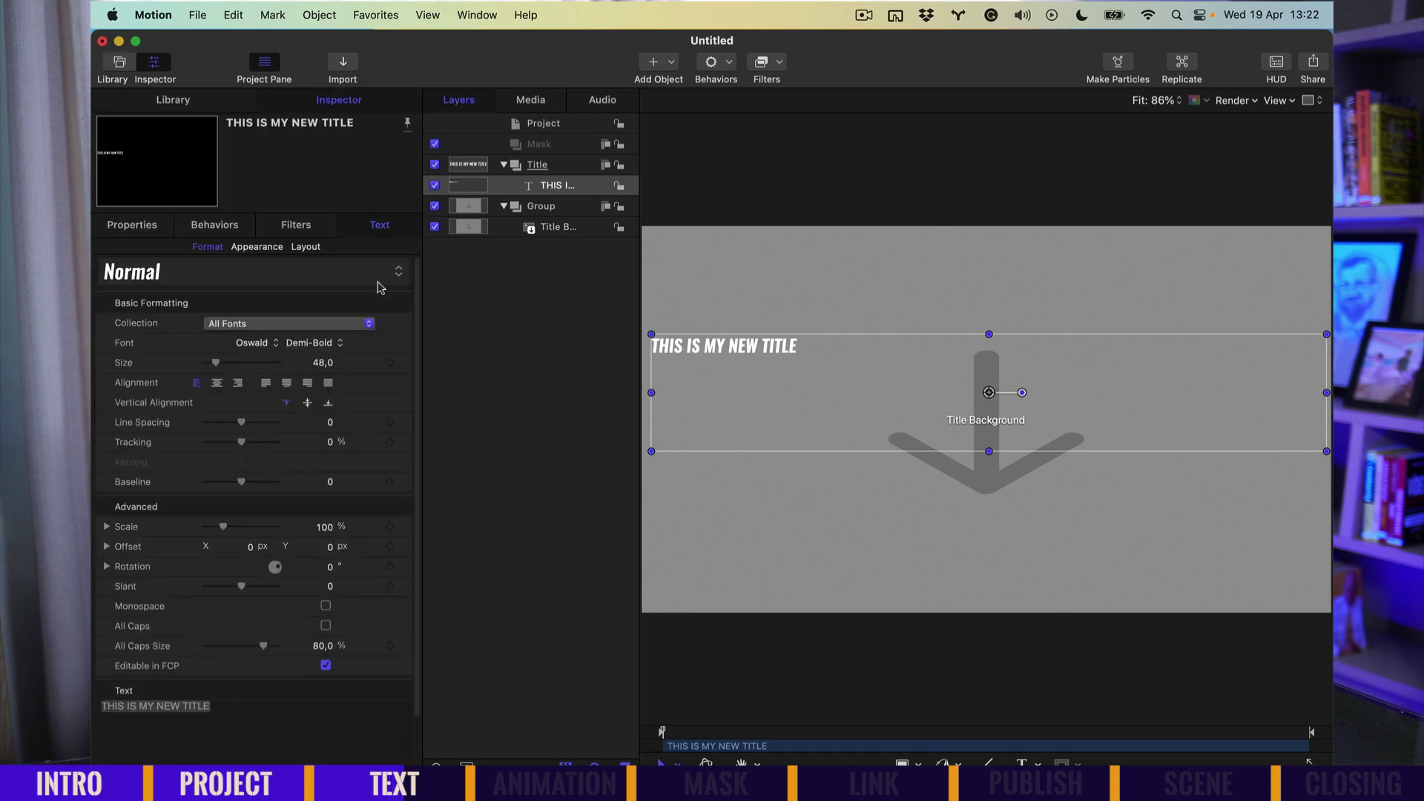
{"action": "left_click", "coordinate": [218, 384]}
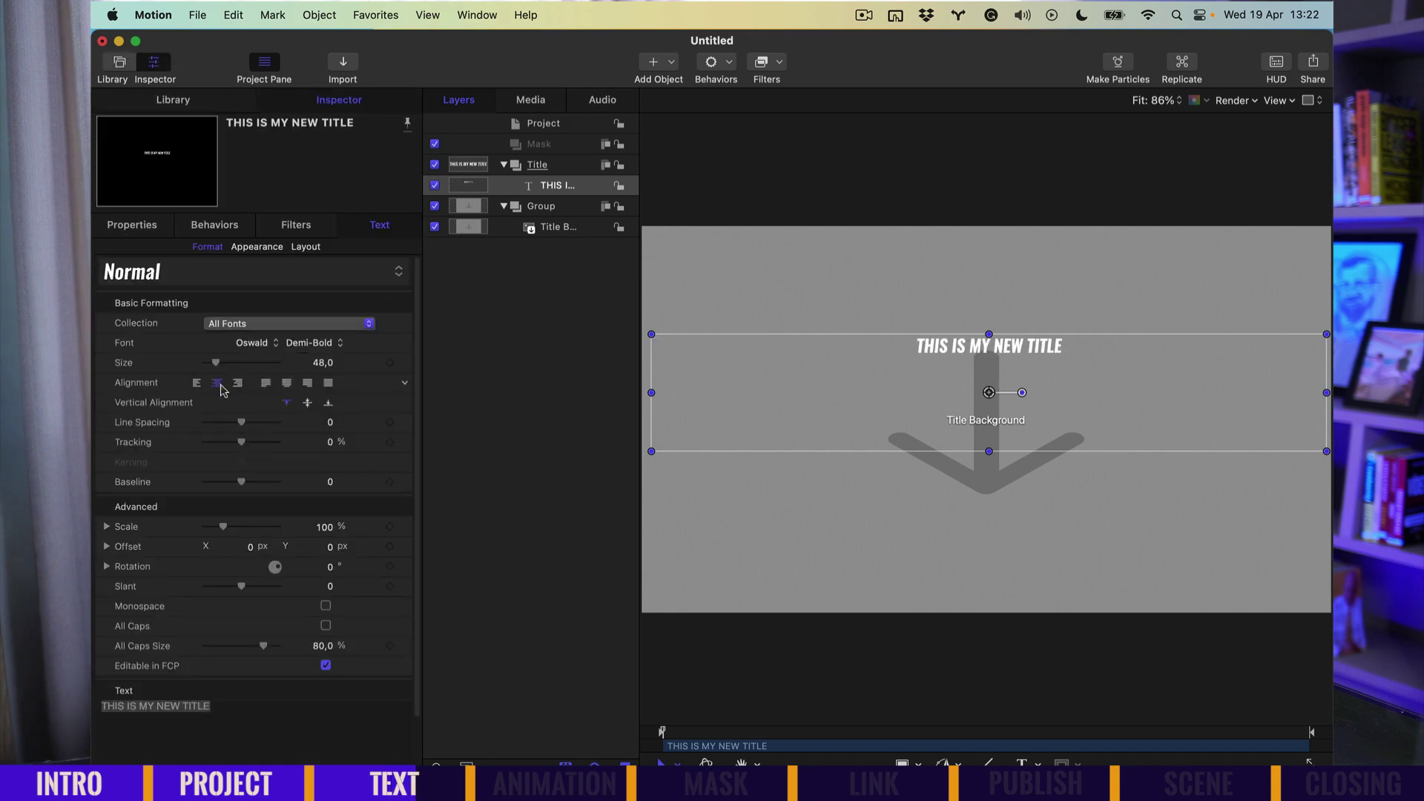
{"action": "left_click", "coordinate": [307, 404]}
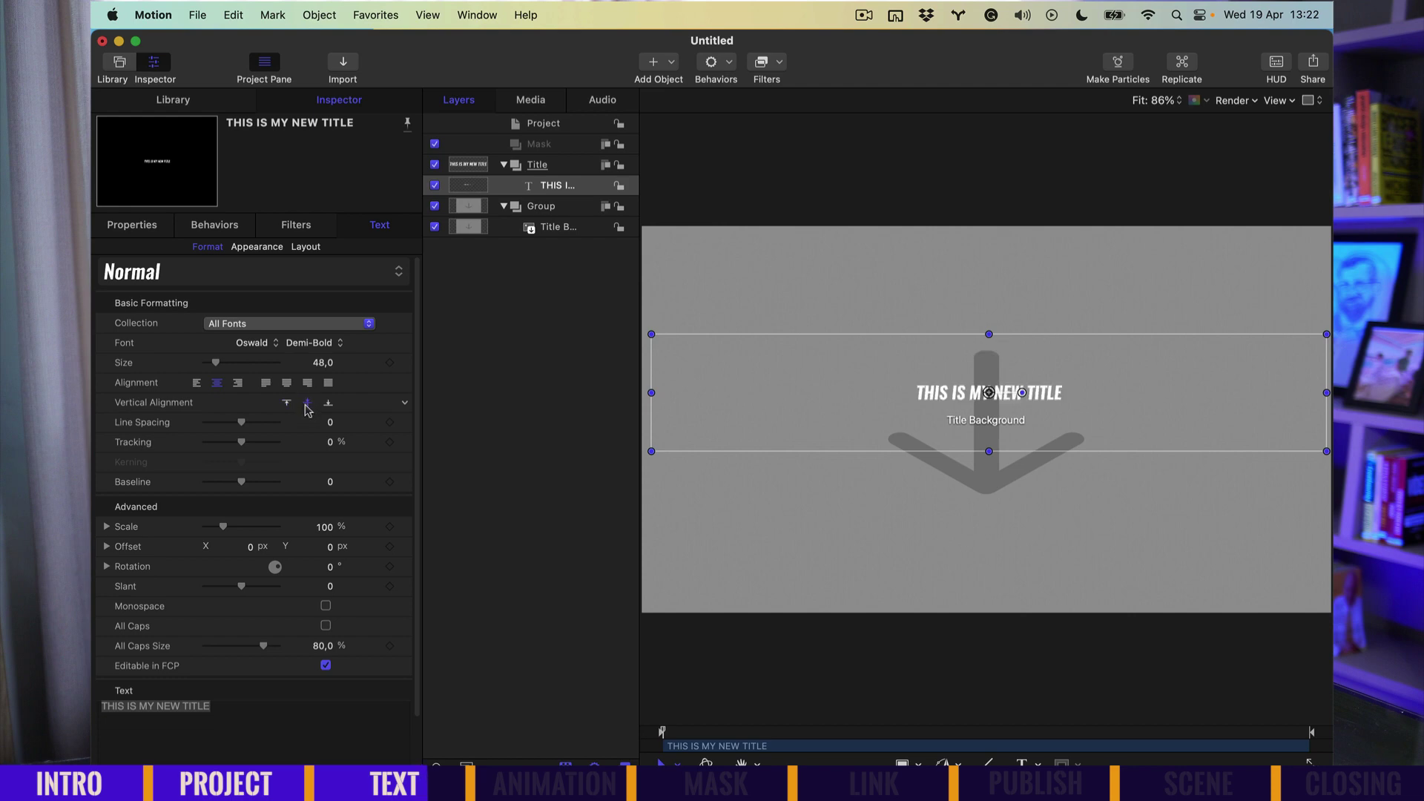
{"action": "left_click_drag", "start_coordinate": [325, 363], "coordinate": [330, 363]}
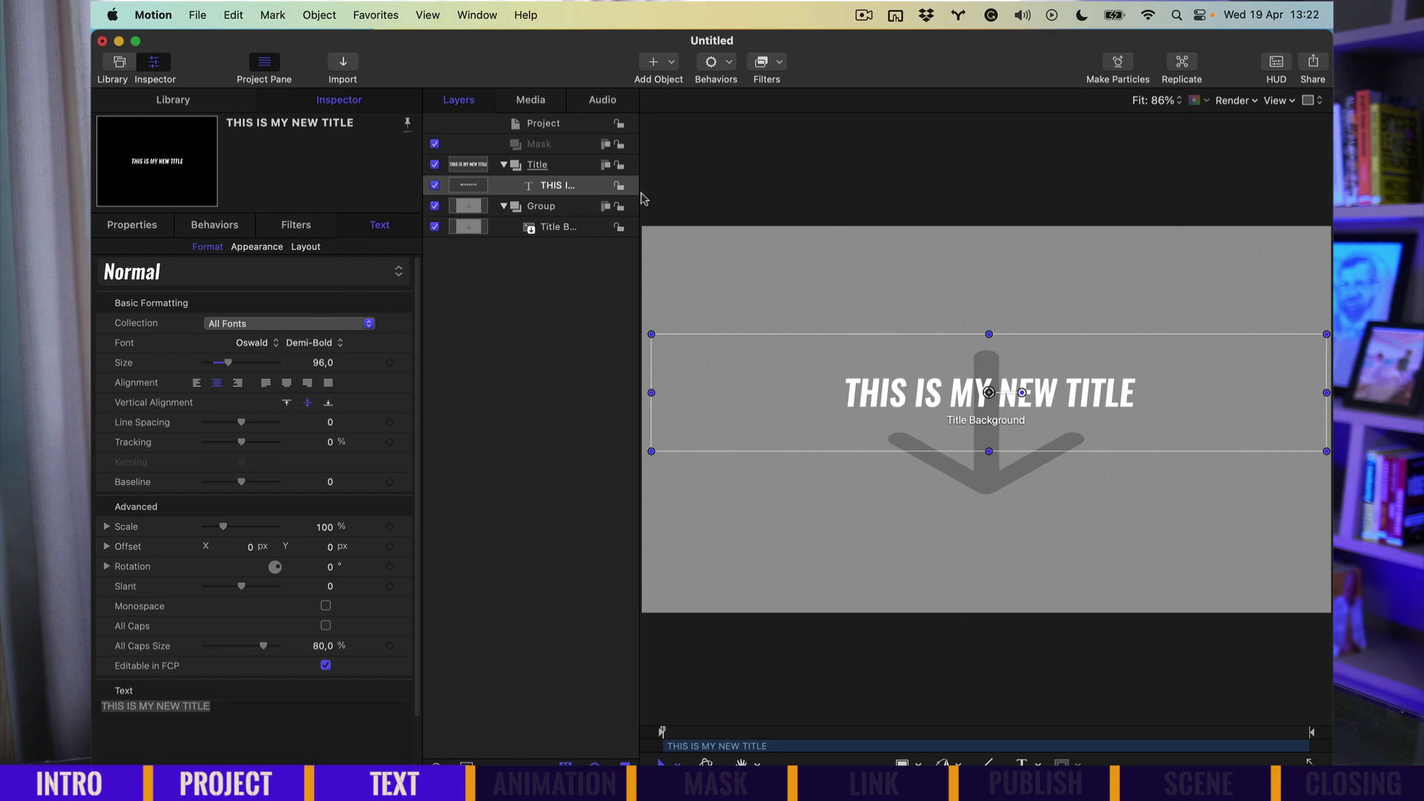
{"action": "left_click_drag", "start_coordinate": [638, 193], "coordinate": [656, 200]}
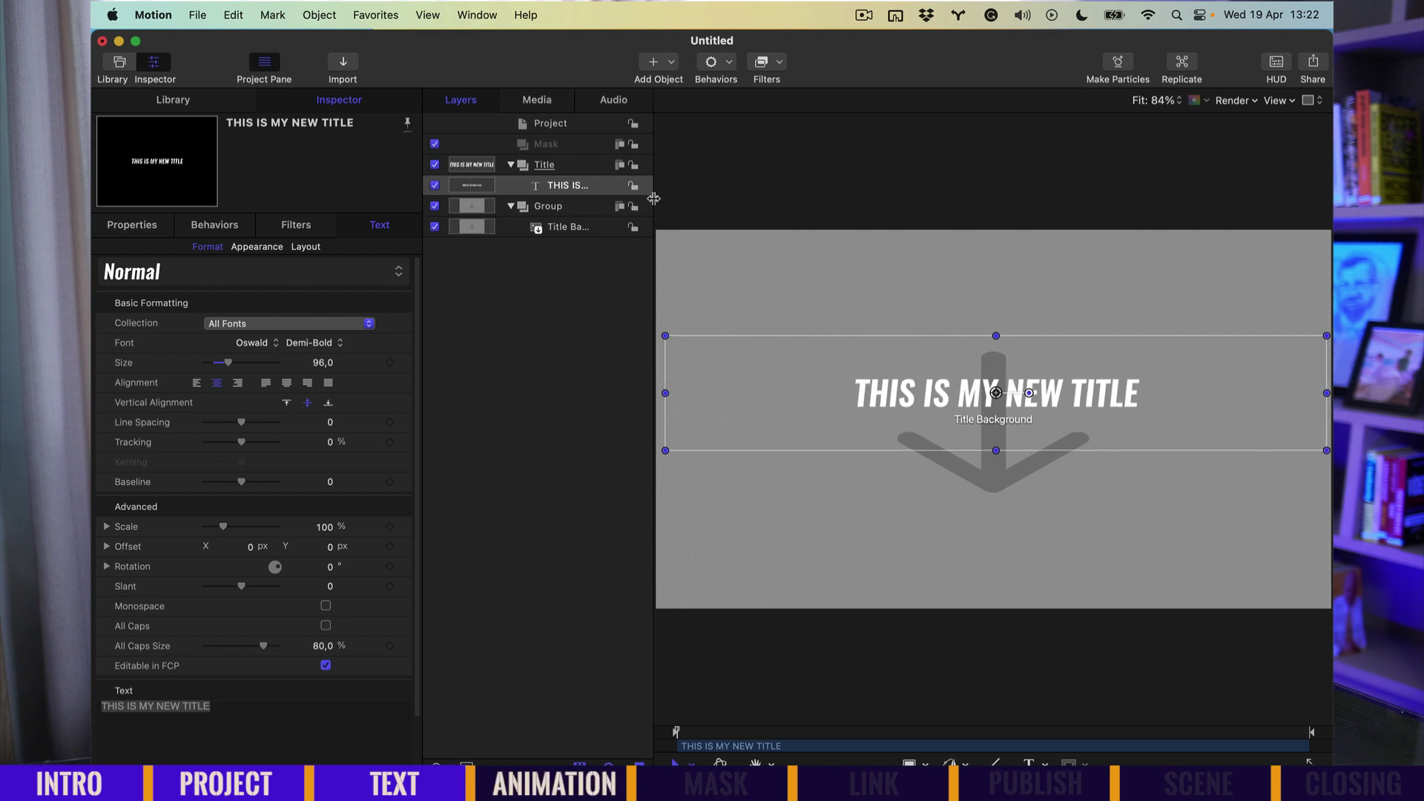
Add Sequence Text to the title, trimming the behaviour and play range to about one second.
{"action": "left_click", "coordinate": [712, 63]}
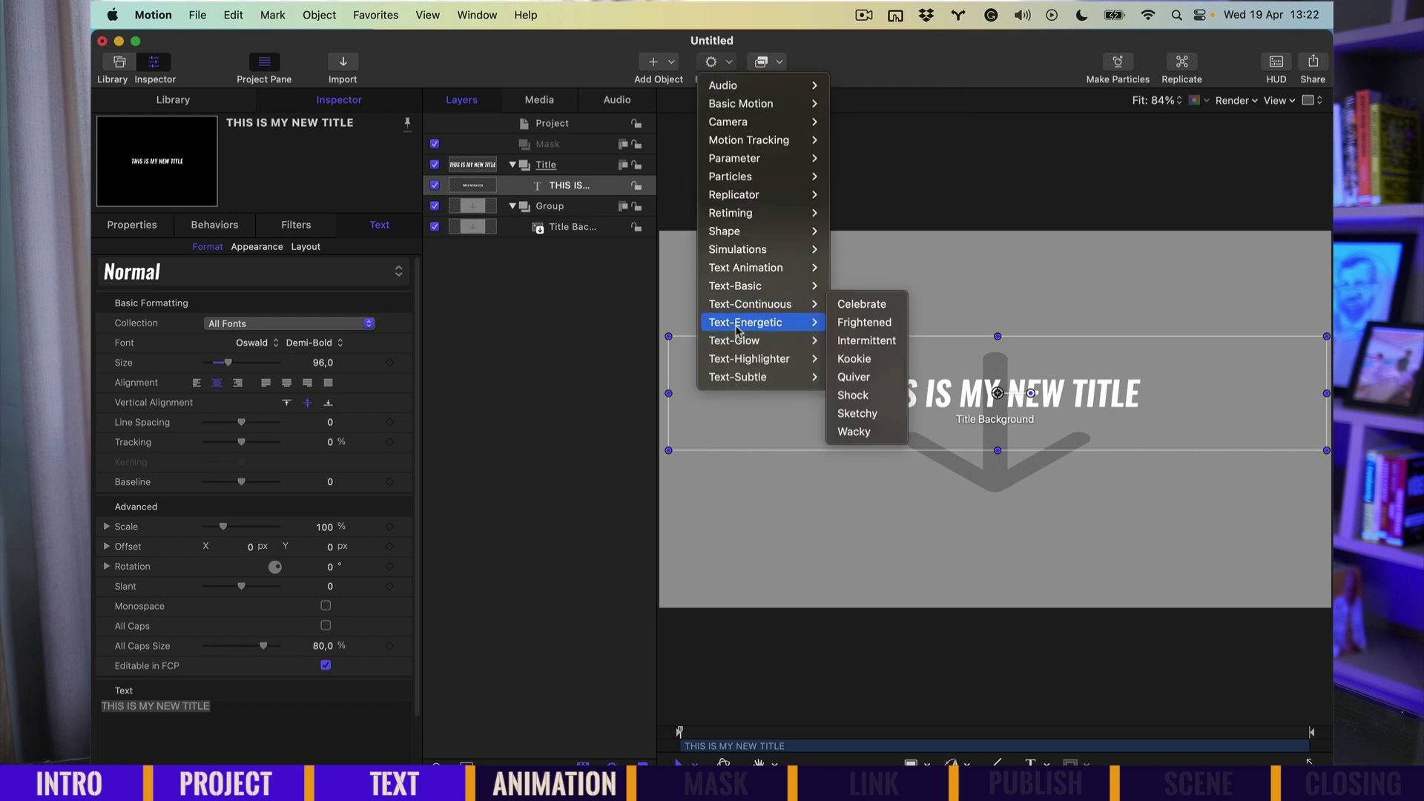
{"action": "mouse_move", "coordinate": [745, 267]}
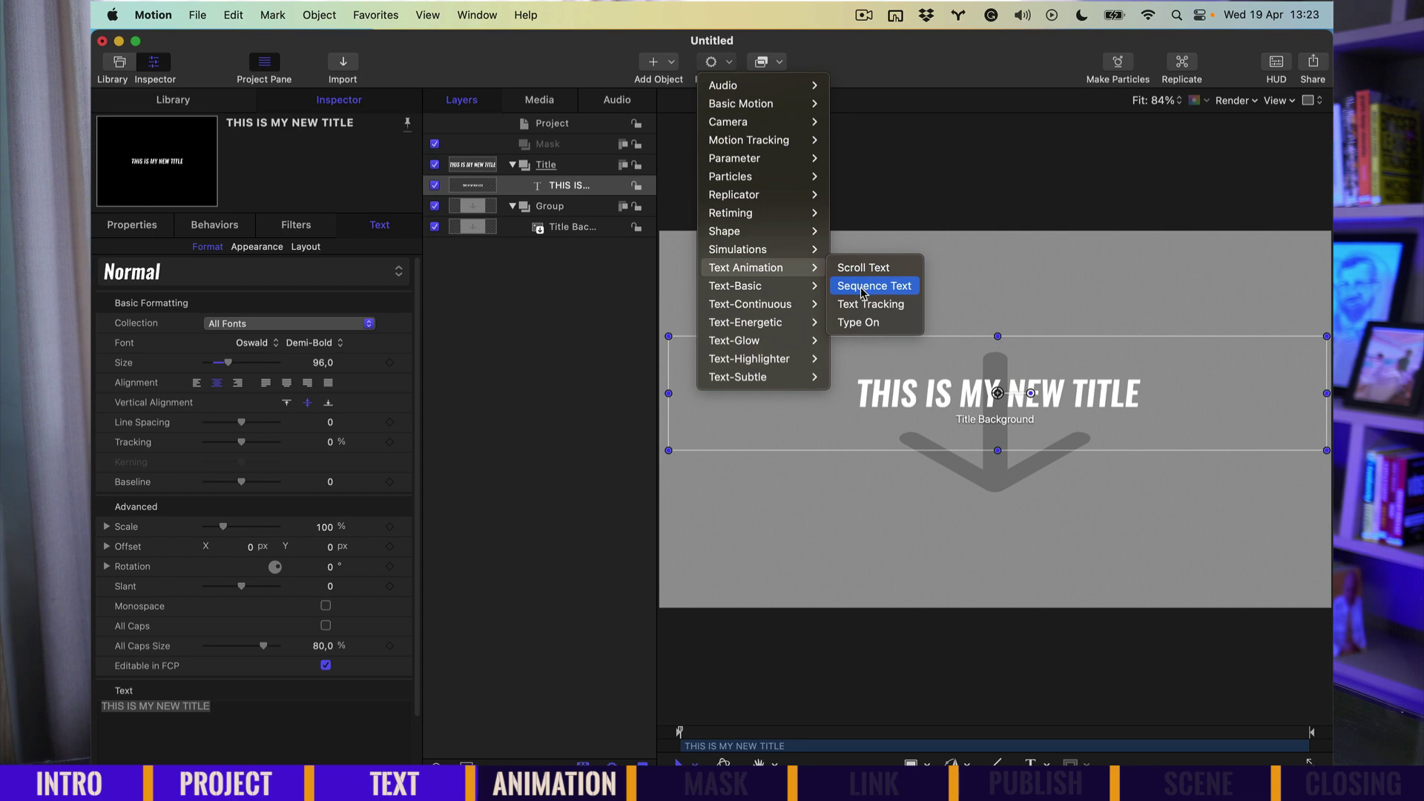
{"action": "left_click", "coordinate": [863, 288]}
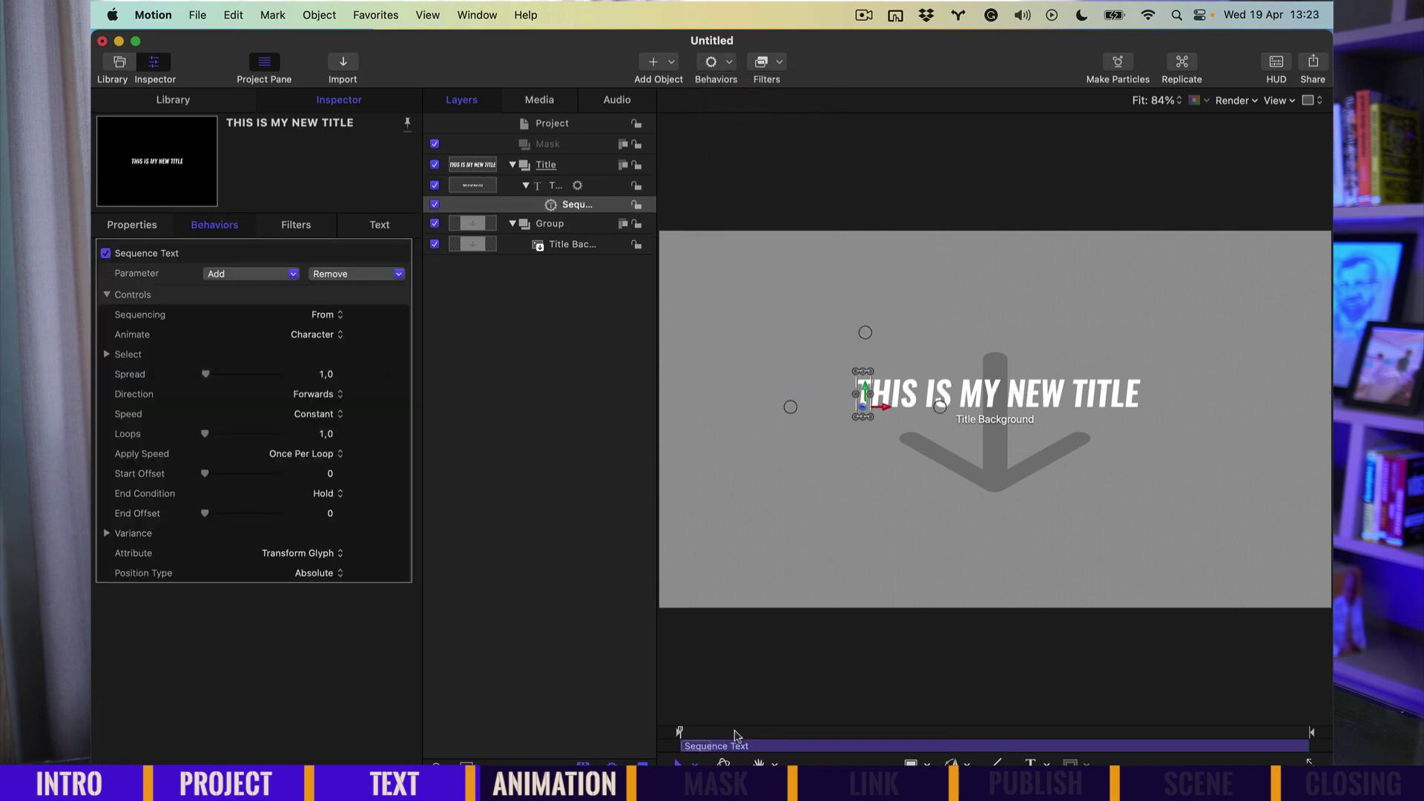
{"action": "left_click_drag", "start_coordinate": [724, 732], "coordinate": [812, 733]}
{"action": "mouse_move", "coordinate": [1307, 748]}
{"action": "left_mouse_down"}
{"action": "mouse_move", "coordinate": [811, 748]}
{"action": "mouse_move", "coordinate": [779, 734]}
{"action": "mouse_move", "coordinate": [824, 734]}
{"action": "left_mouse_up"}
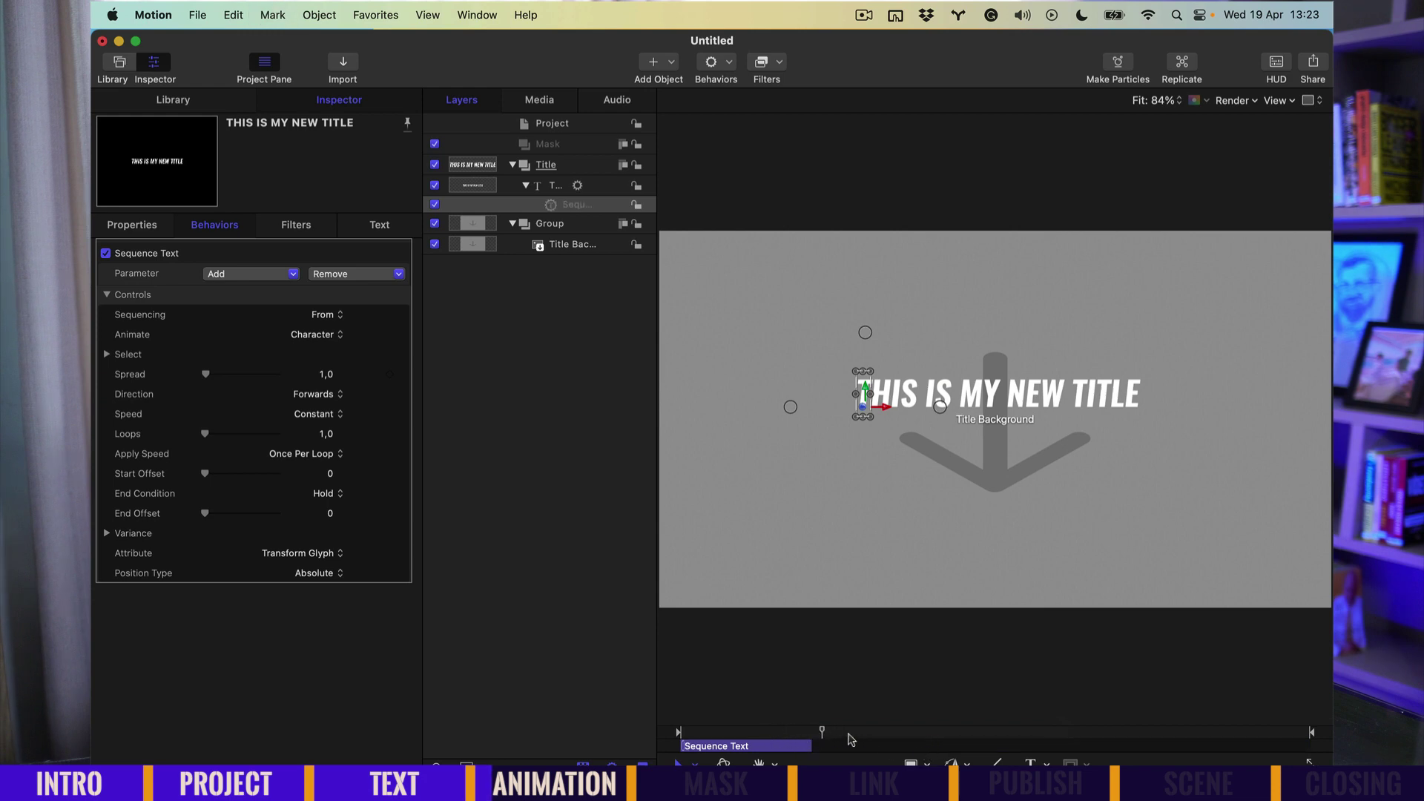
{"action": "left_click_drag", "start_coordinate": [1312, 734], "coordinate": [708, 735]}
{"action": "key", "text": "space"}
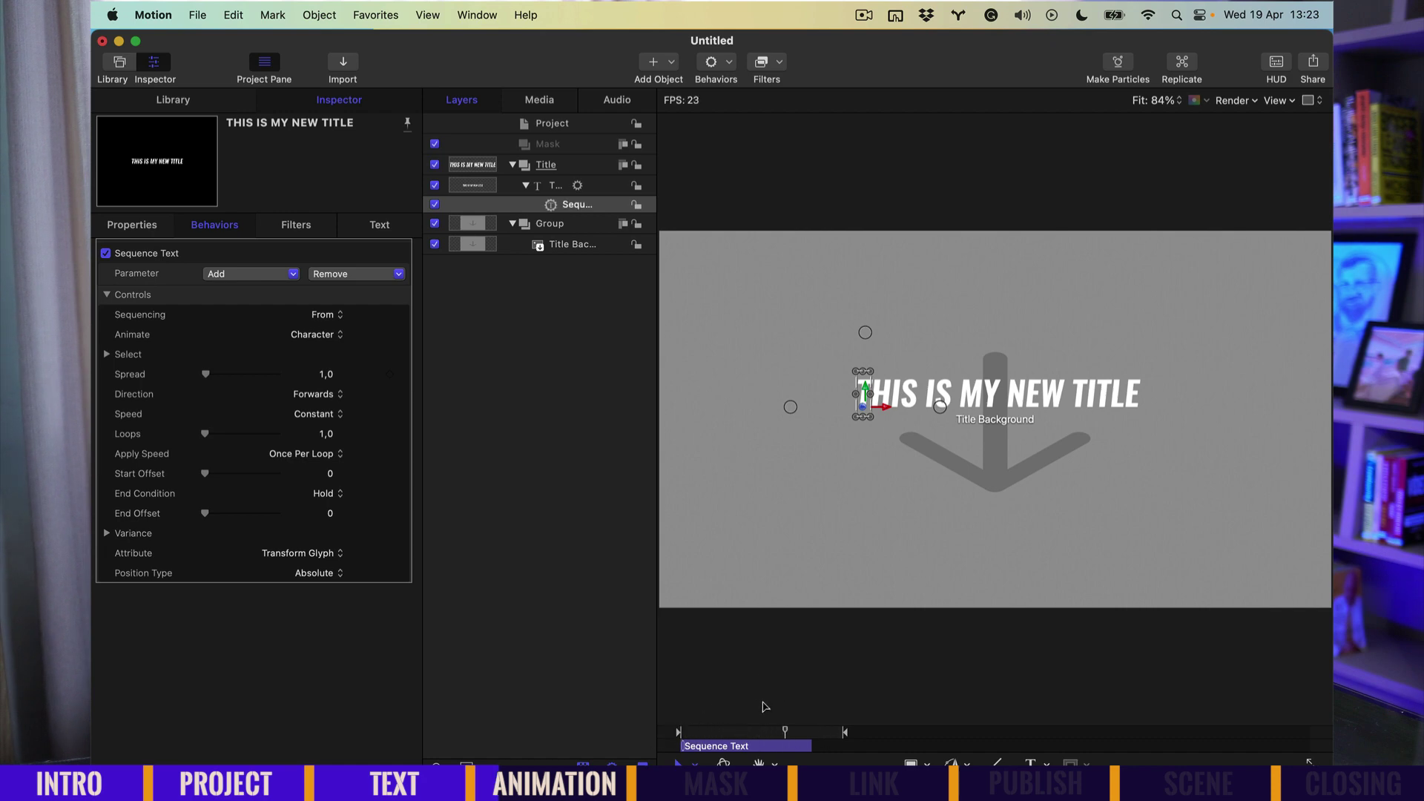
Sequence Position in Sequence Text with a Y offset of about -166.
{"action": "mouse_move", "coordinate": [256, 252]}
{"action": "left_click", "coordinate": [255, 274]}
{"action": "left_click", "coordinate": [237, 274]}
{"action": "mouse_move", "coordinate": [228, 292]}
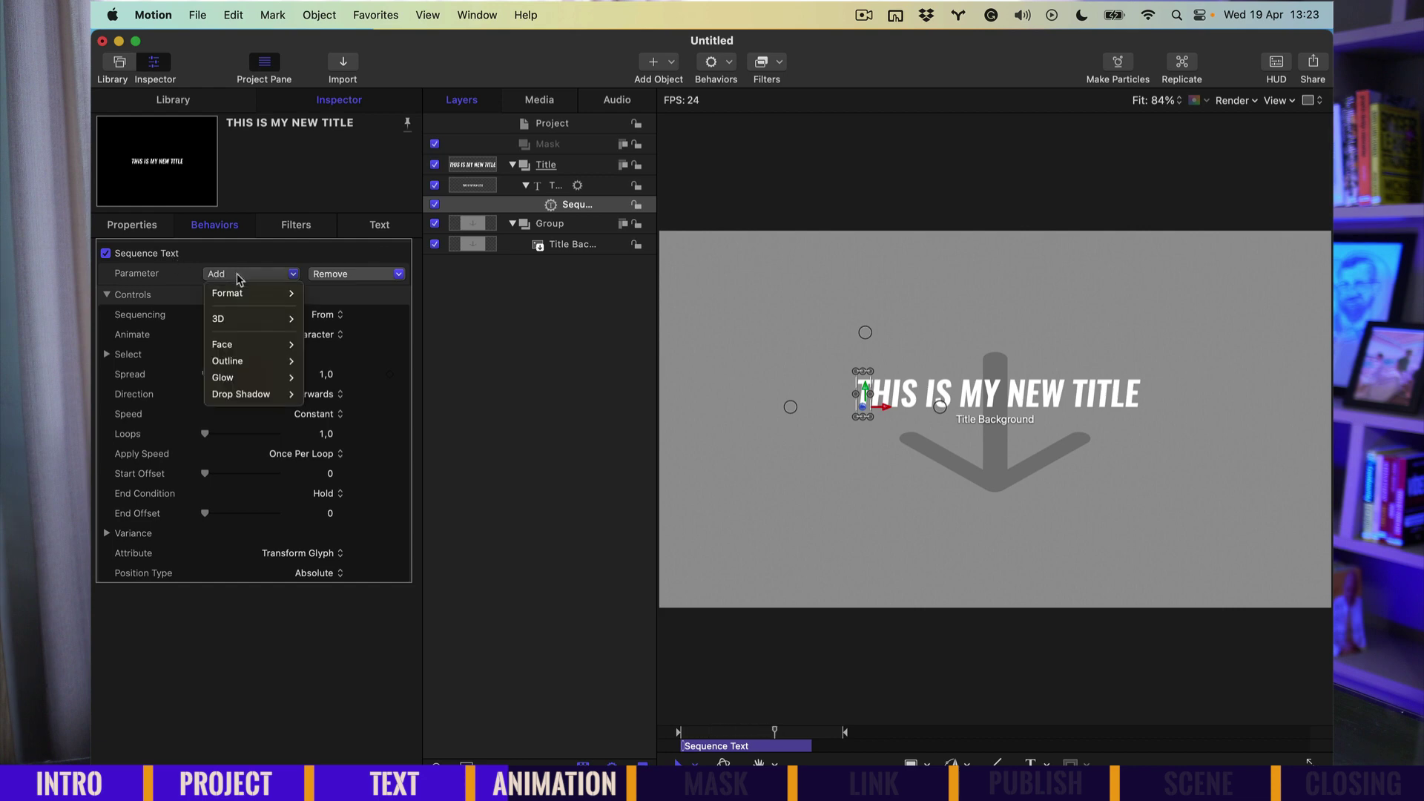
{"action": "left_click", "coordinate": [333, 293]}
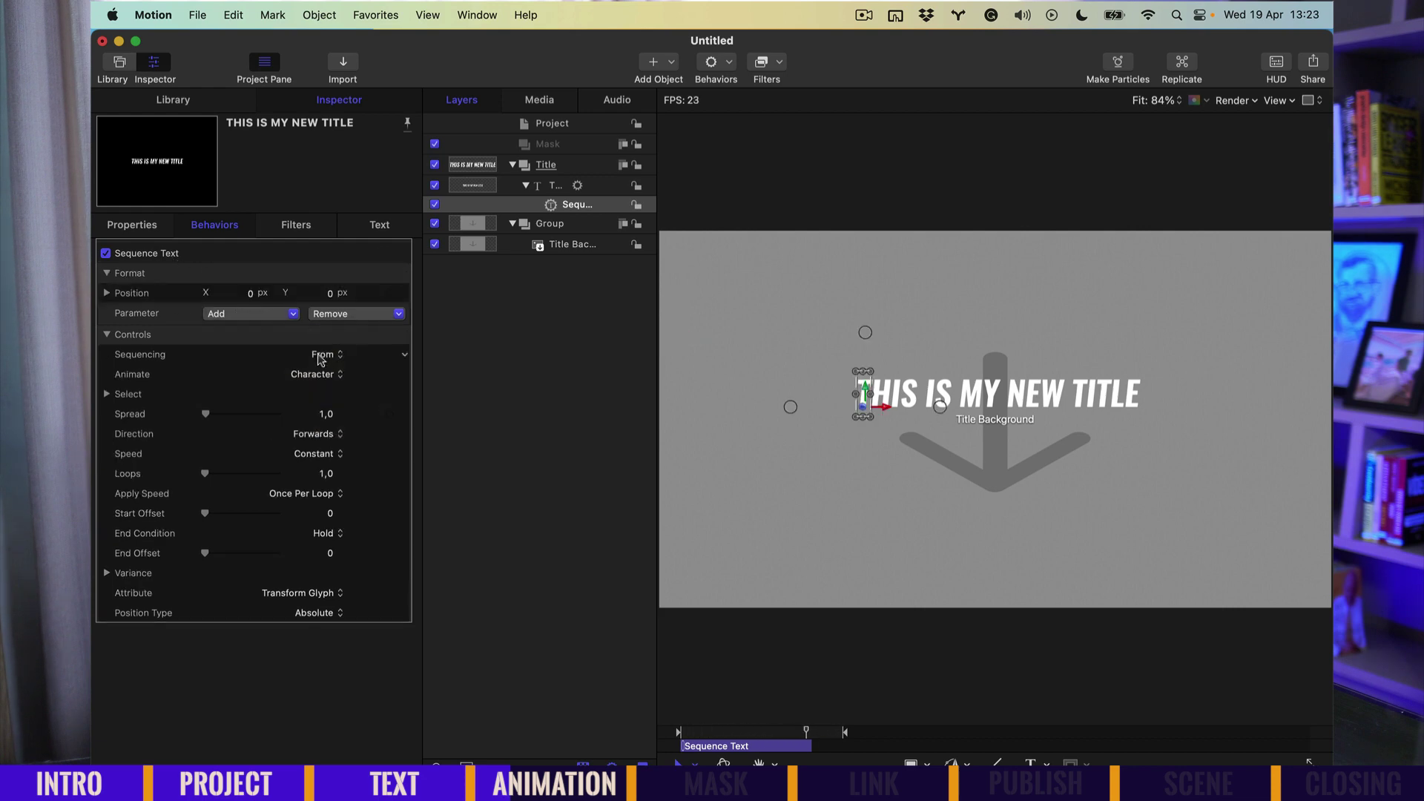
{"action": "left_click", "coordinate": [107, 293]}
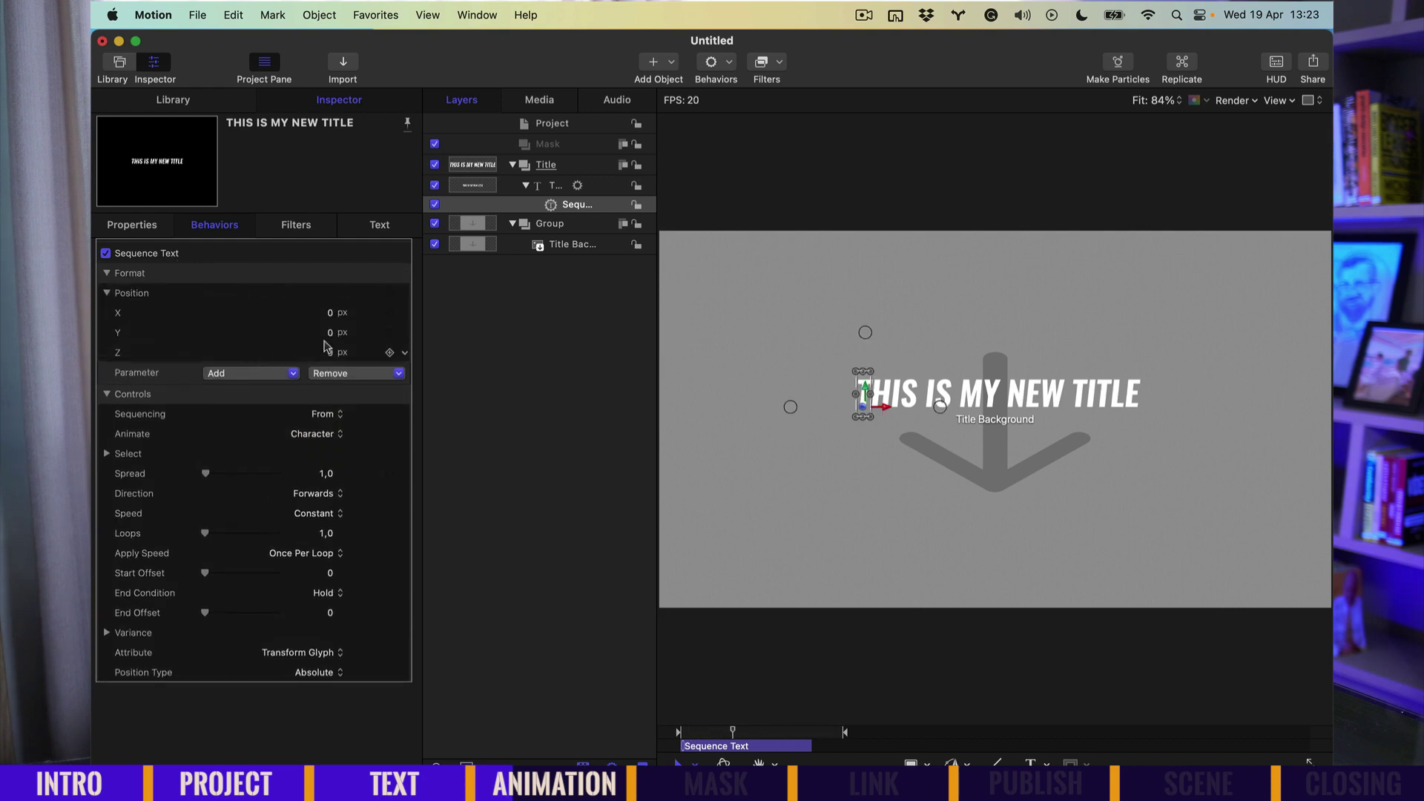
{"action": "mouse_move", "coordinate": [329, 332]}
{"action": "left_mouse_down"}
{"action": "mouse_move", "coordinate": [328, 348]}
{"action": "mouse_move", "coordinate": [315, 326]}
{"action": "left_mouse_up"}
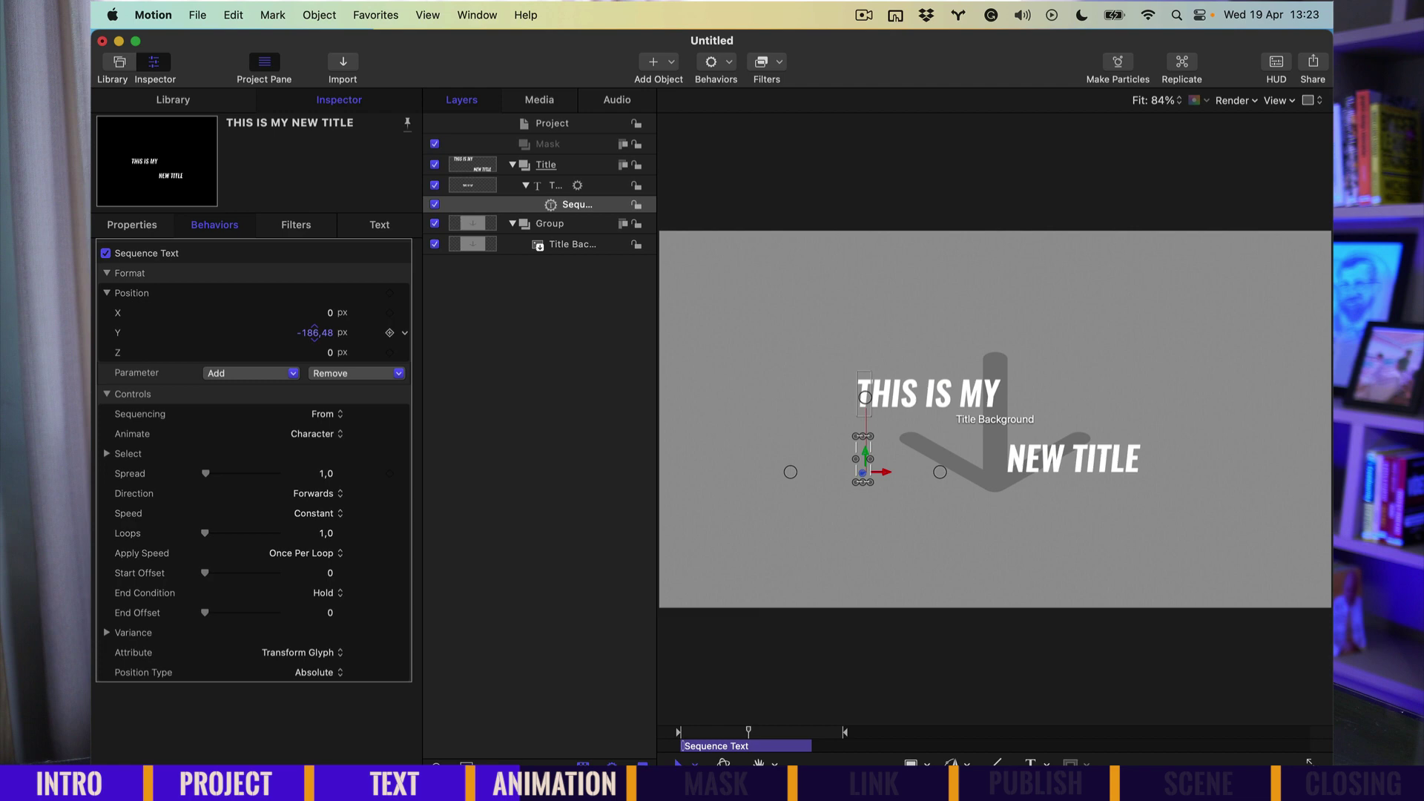
{"action": "mouse_move", "coordinate": [320, 434]}
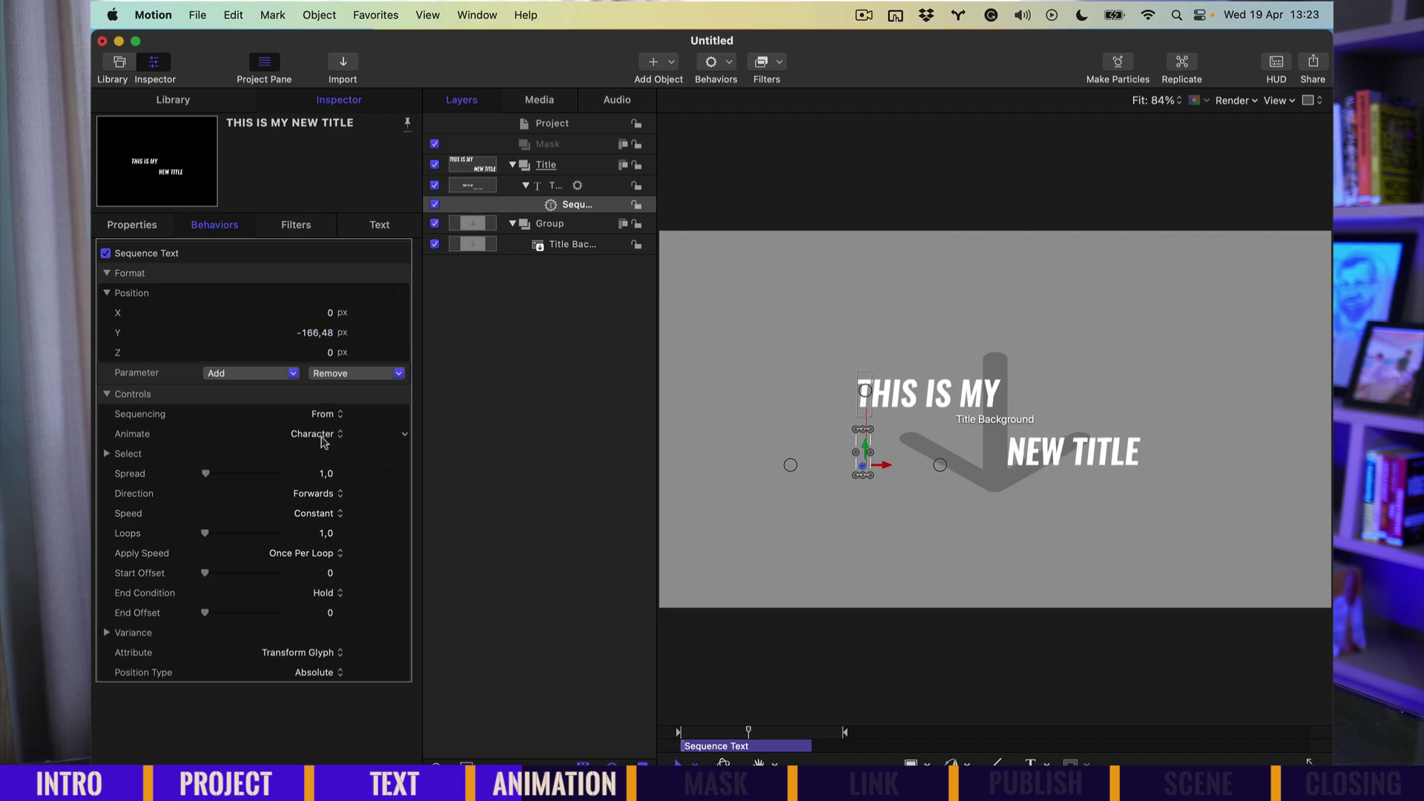
Animate the sequence by Word with Ease Out speed.
{"action": "left_click", "coordinate": [308, 434]}
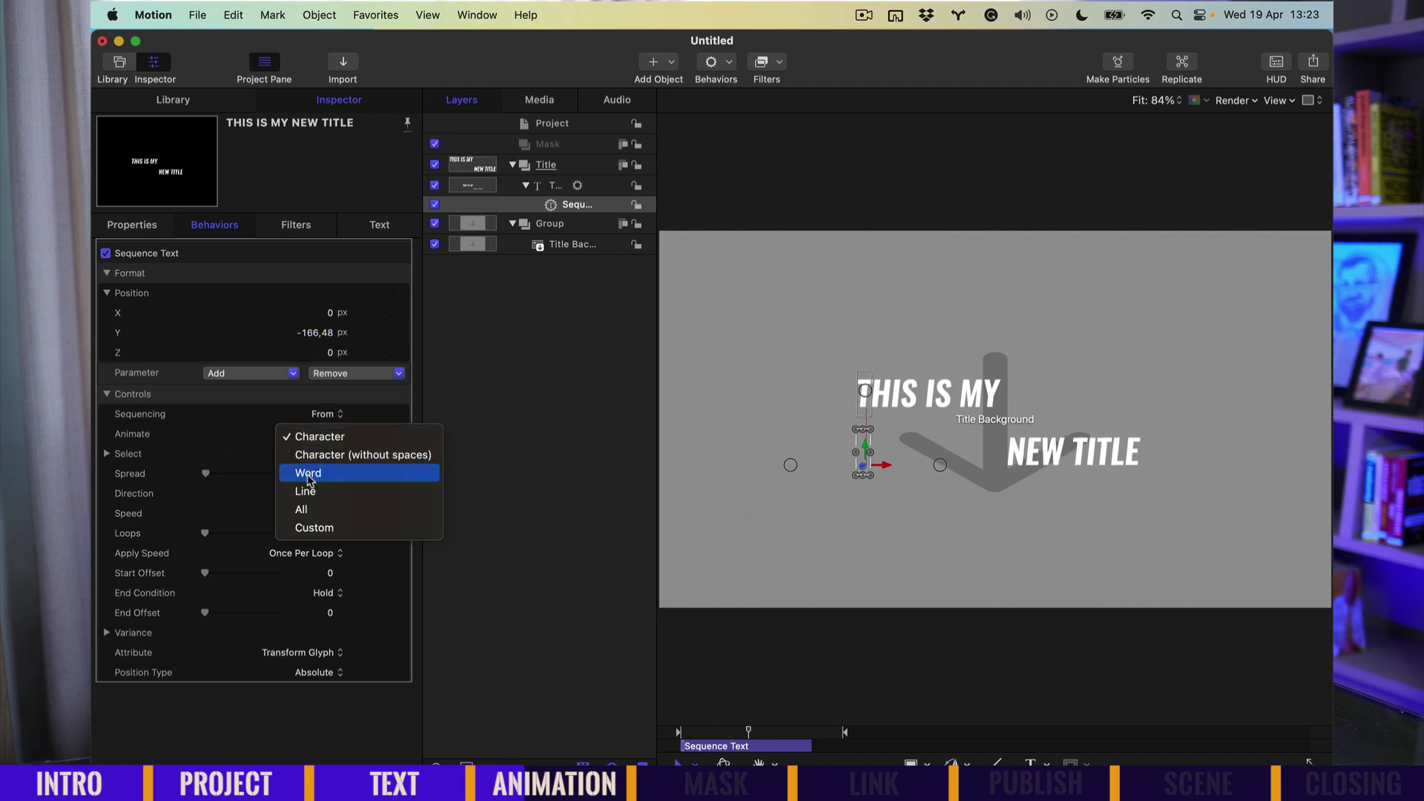
{"action": "left_click", "coordinate": [322, 475]}
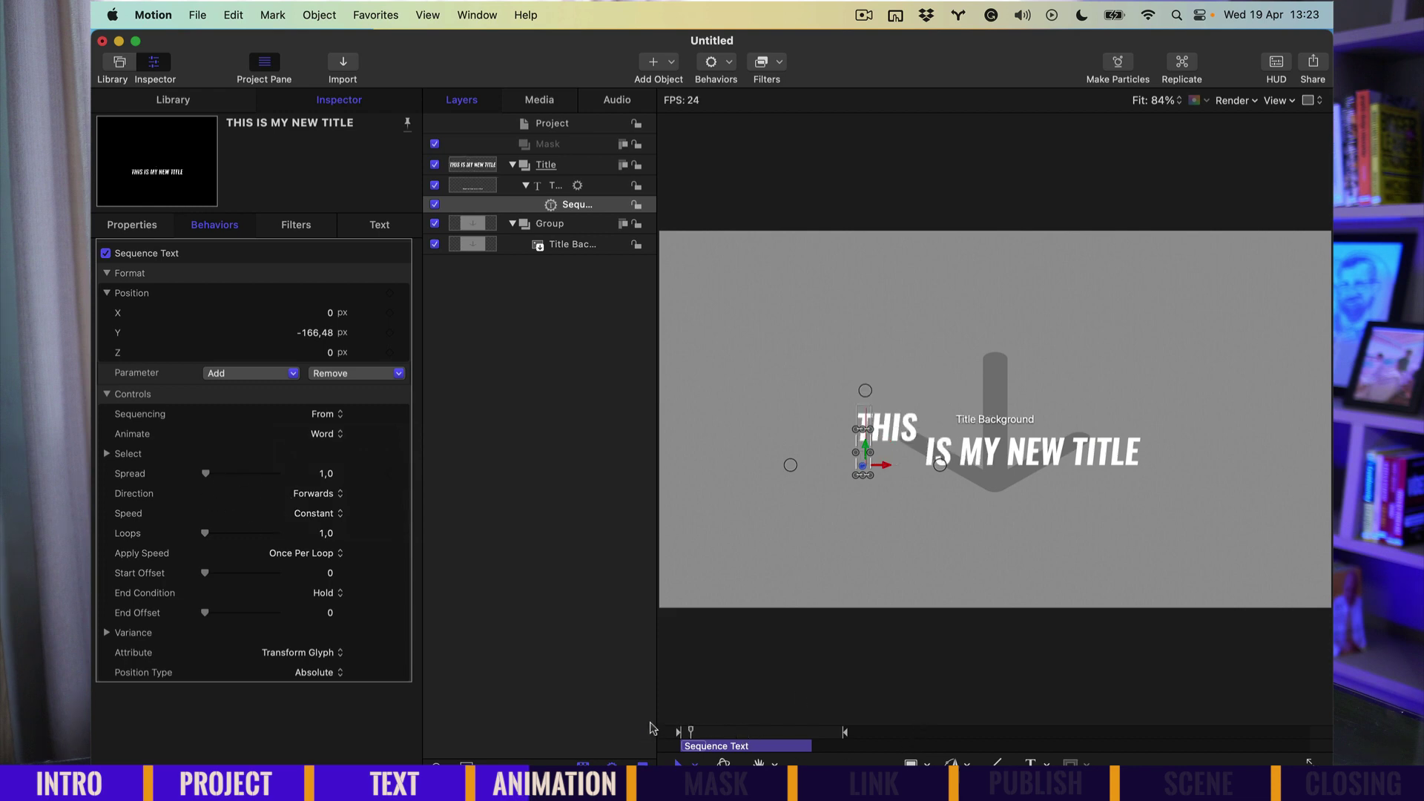
{"action": "left_click", "coordinate": [326, 514]}
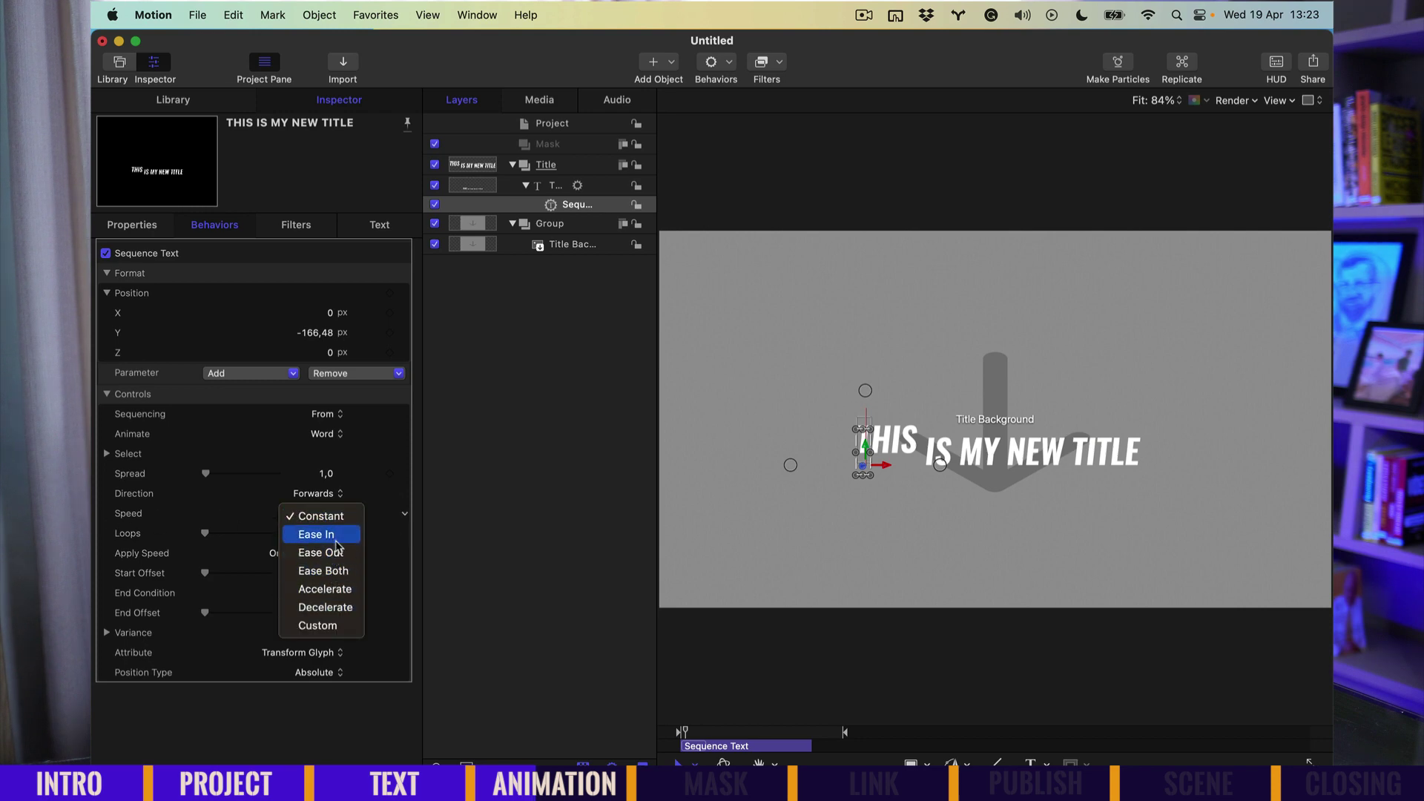
{"action": "key", "text": "Return"}
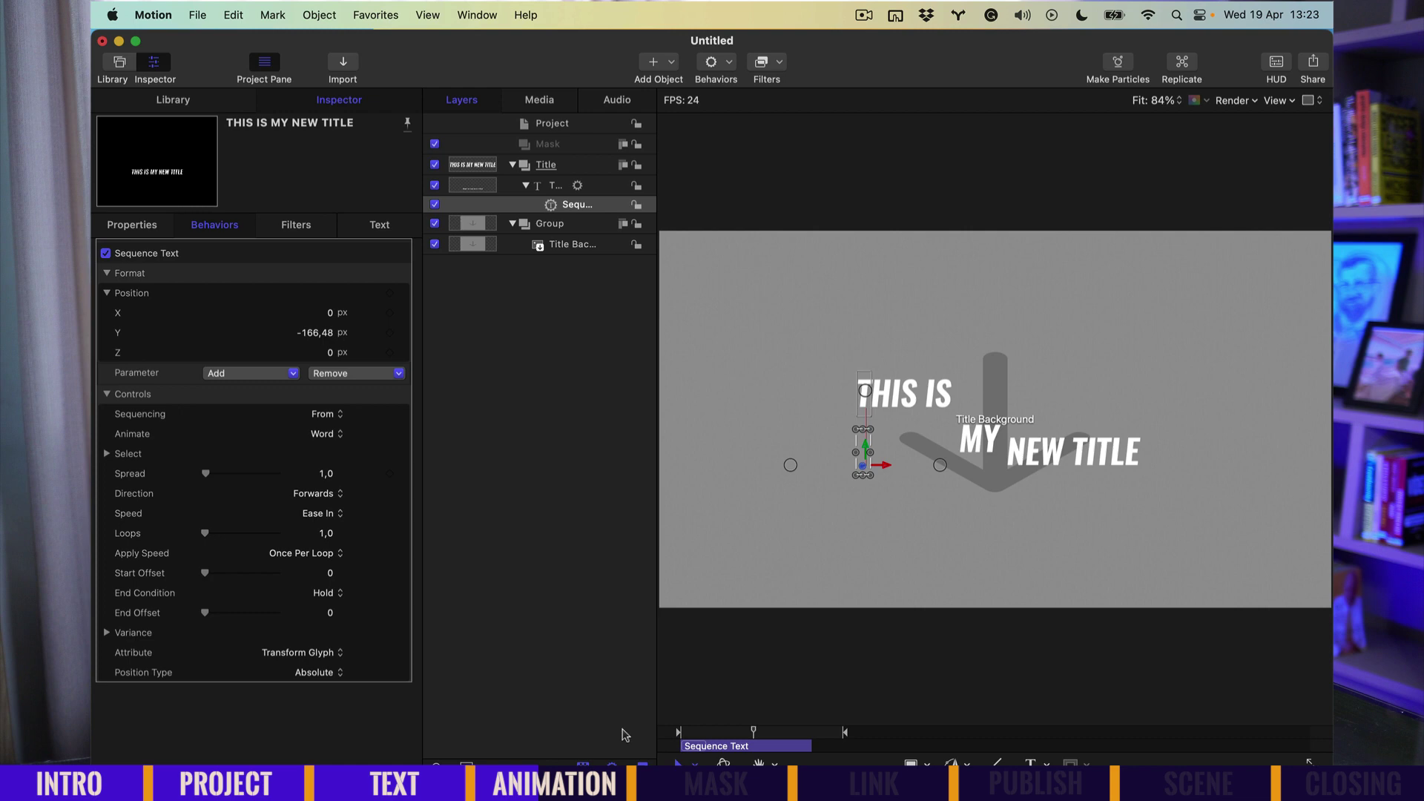
{"action": "left_click", "coordinate": [326, 513]}
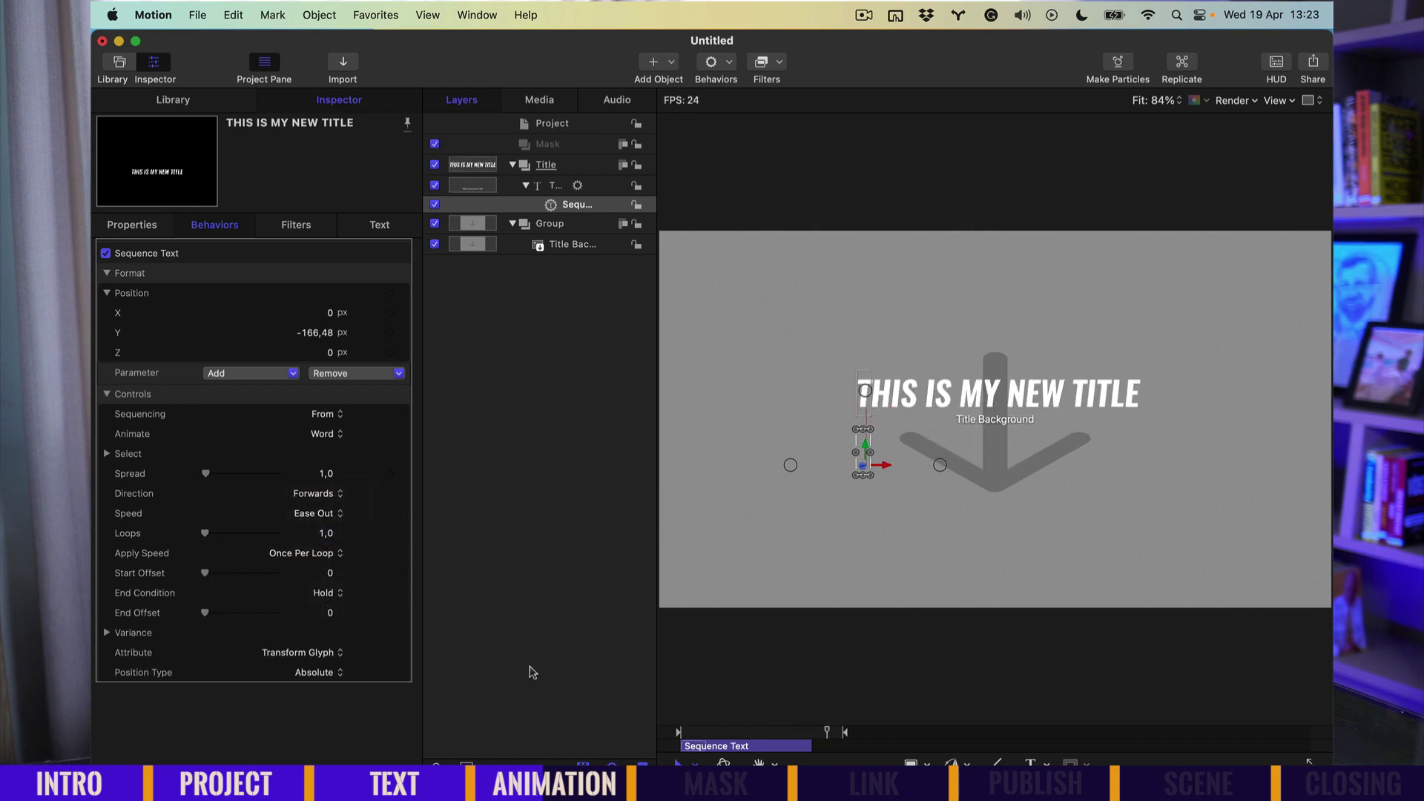
{"action": "left_click", "coordinate": [330, 519]}
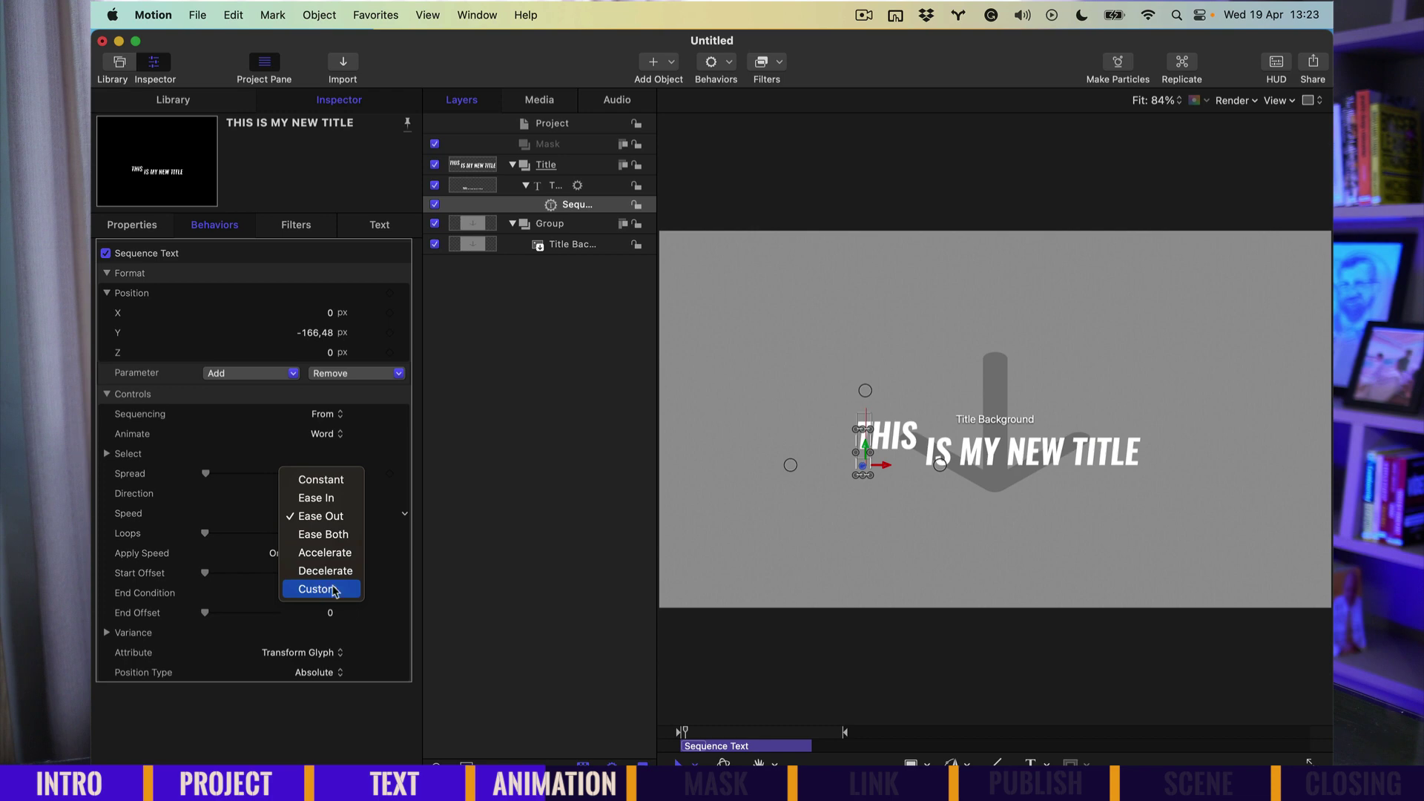
Switch Speed to Custom and set the curve's end keyframe to 100 at one second.
{"action": "left_click", "coordinate": [321, 589]}
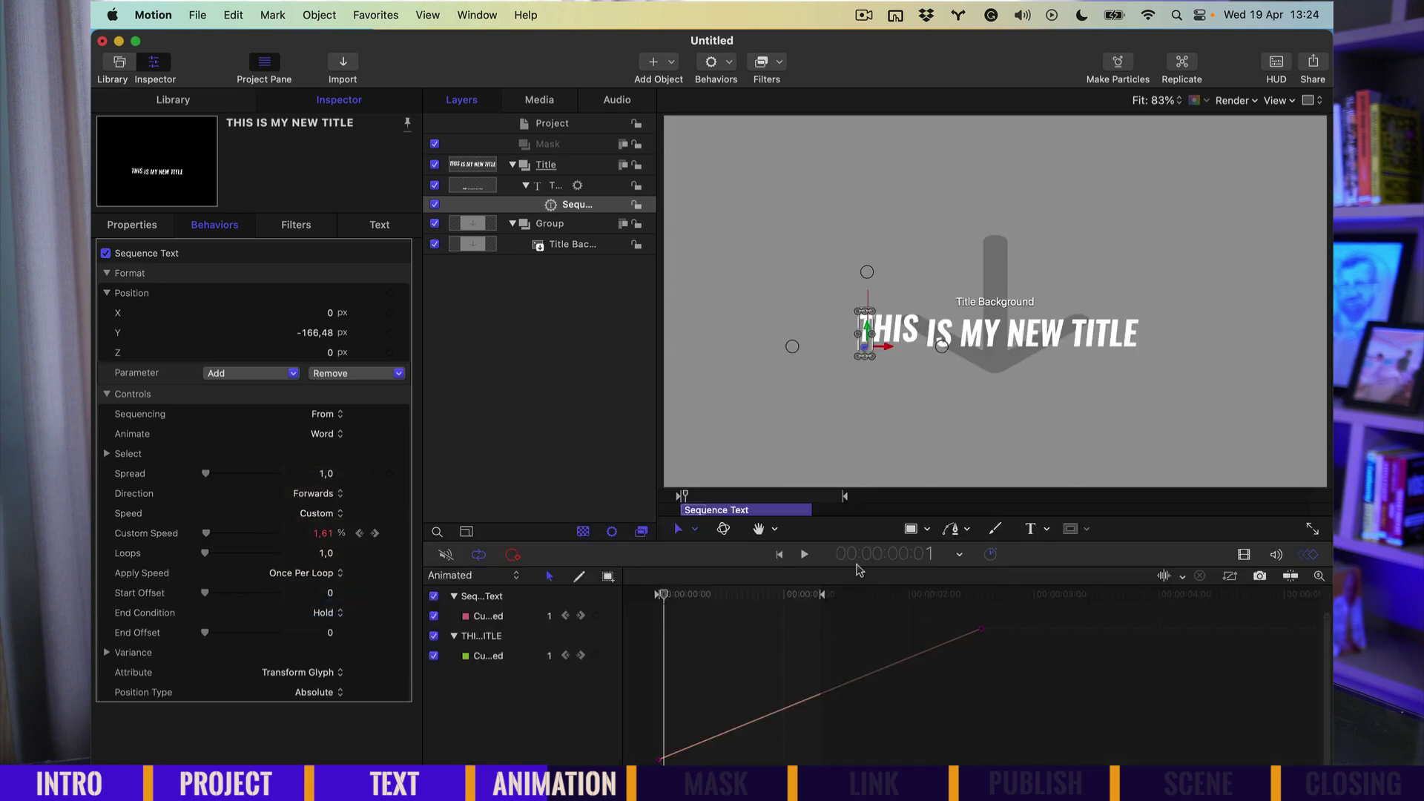
{"action": "left_click", "coordinate": [806, 497]}
{"action": "left_click", "coordinate": [979, 630]}
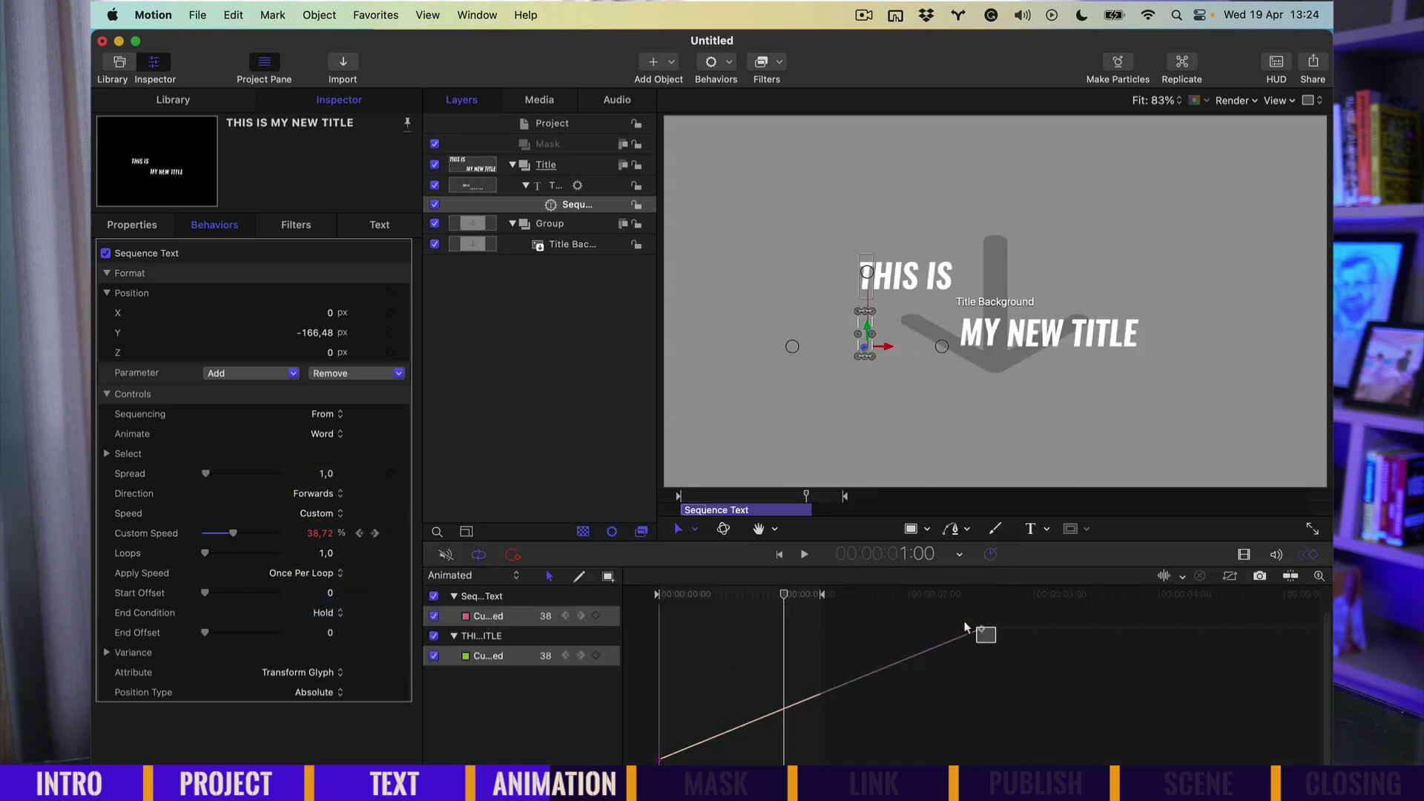
{"action": "mouse_move", "coordinate": [981, 631]}
{"action": "left_mouse_down"}
{"action": "mouse_move", "coordinate": [815, 625]}
{"action": "mouse_move", "coordinate": [784, 597]}
{"action": "left_mouse_up"}
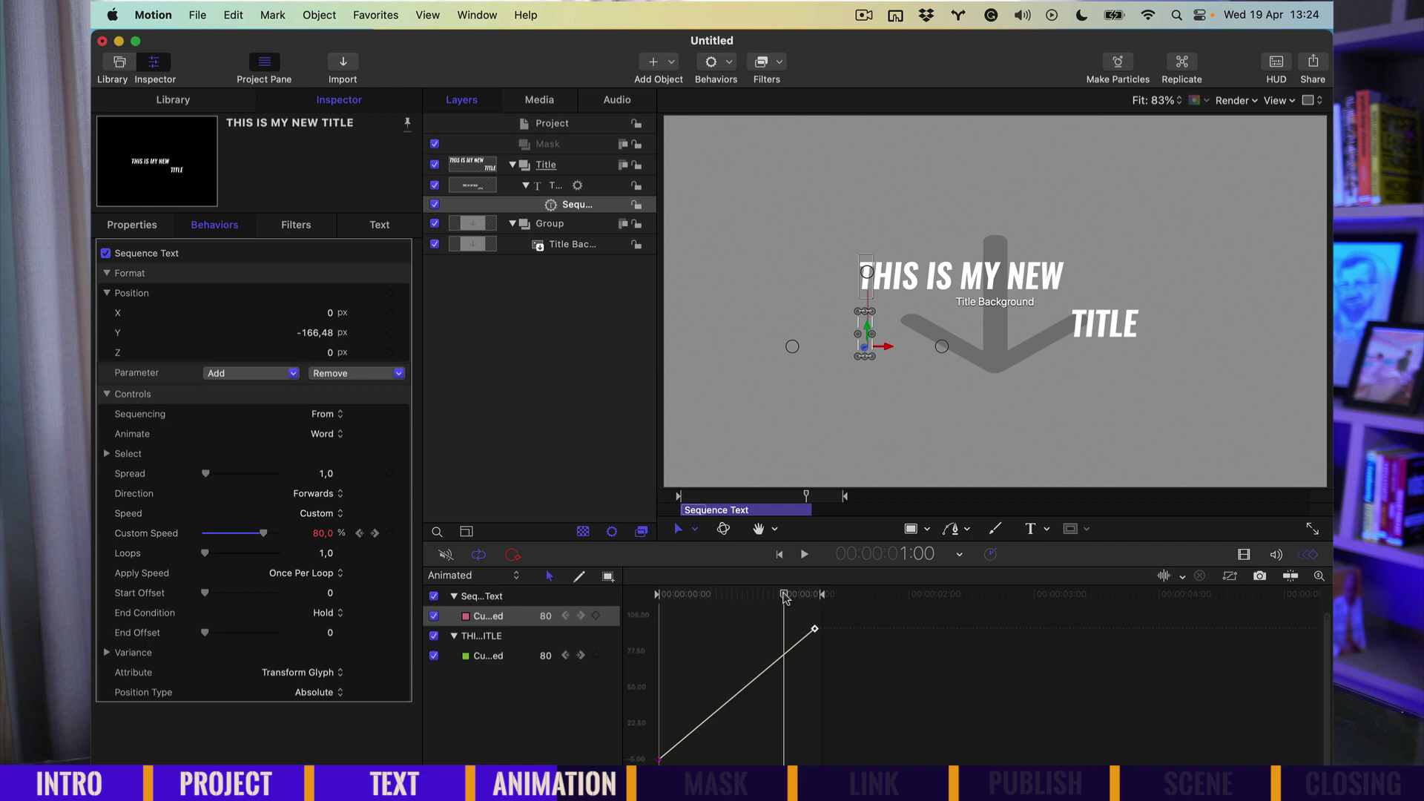
{"action": "left_click_drag", "start_coordinate": [840, 657], "coordinate": [778, 603]}
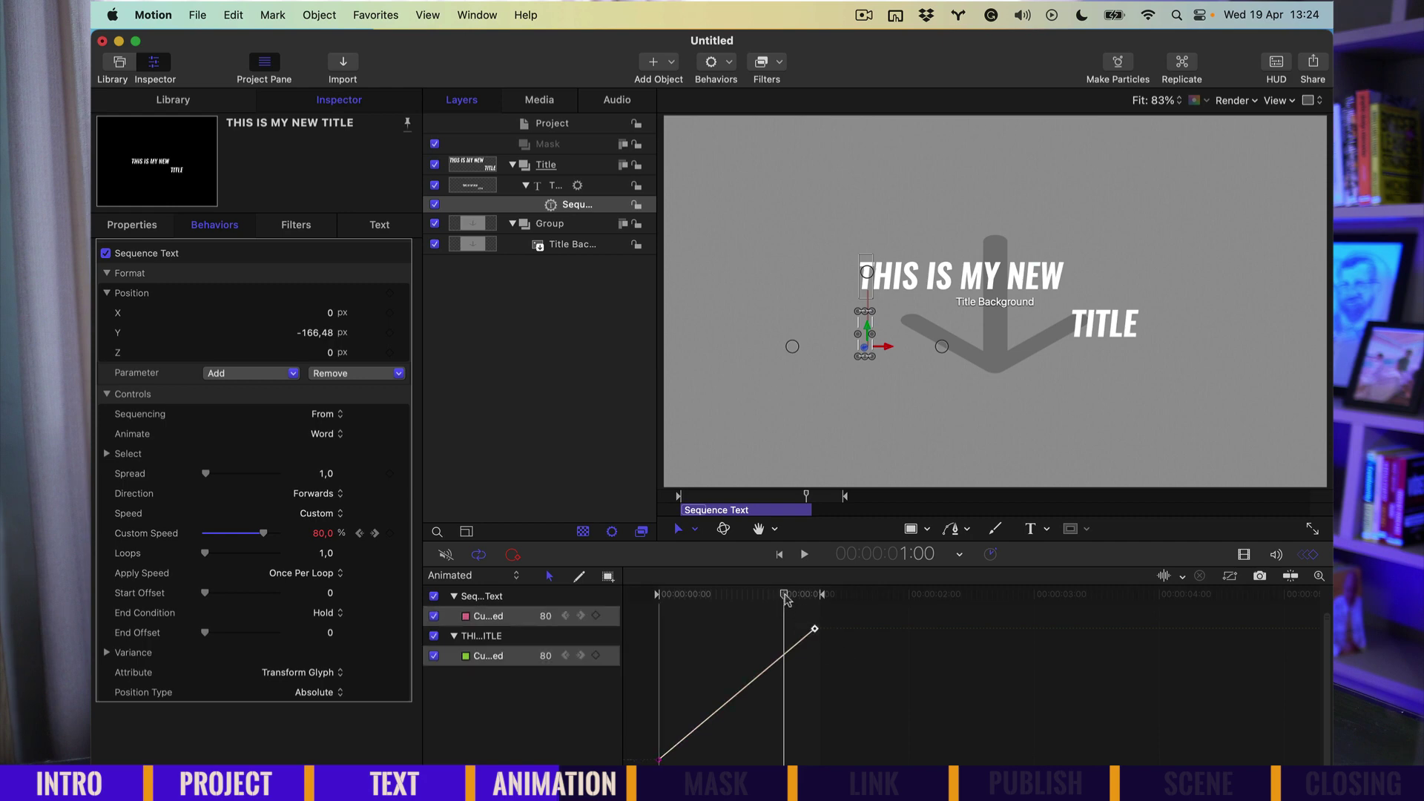
{"action": "left_click", "coordinate": [991, 554]}
{"action": "left_click", "coordinate": [995, 557]}
{"action": "left_click", "coordinate": [813, 629]}
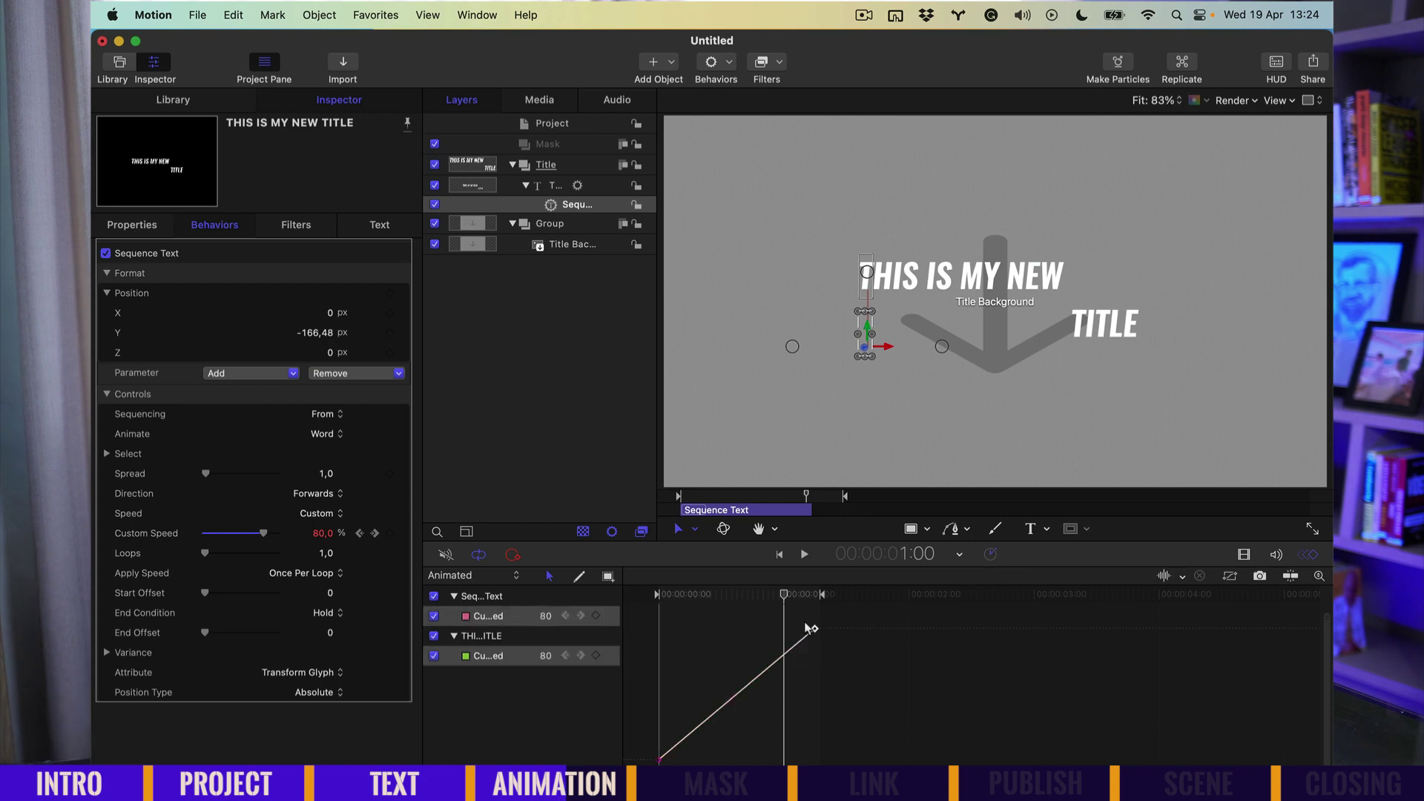
{"action": "mouse_move", "coordinate": [810, 628]}
{"action": "left_mouse_down"}
{"action": "mouse_move", "coordinate": [739, 627]}
{"action": "mouse_move", "coordinate": [783, 629]}
{"action": "left_mouse_up"}
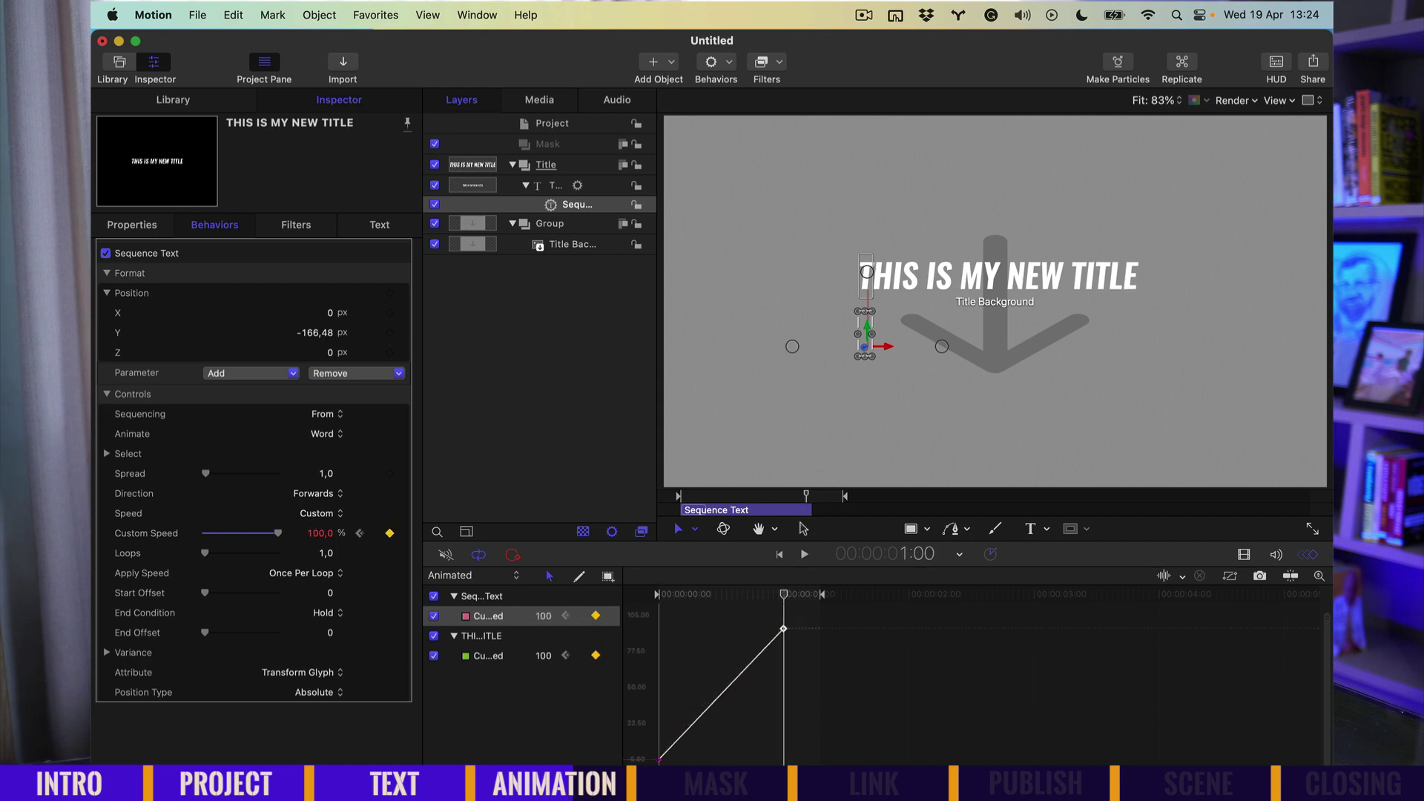
Smooth the custom speed curve's bezier handles at its start and end keyframes.
{"action": "left_click", "coordinate": [781, 630]}
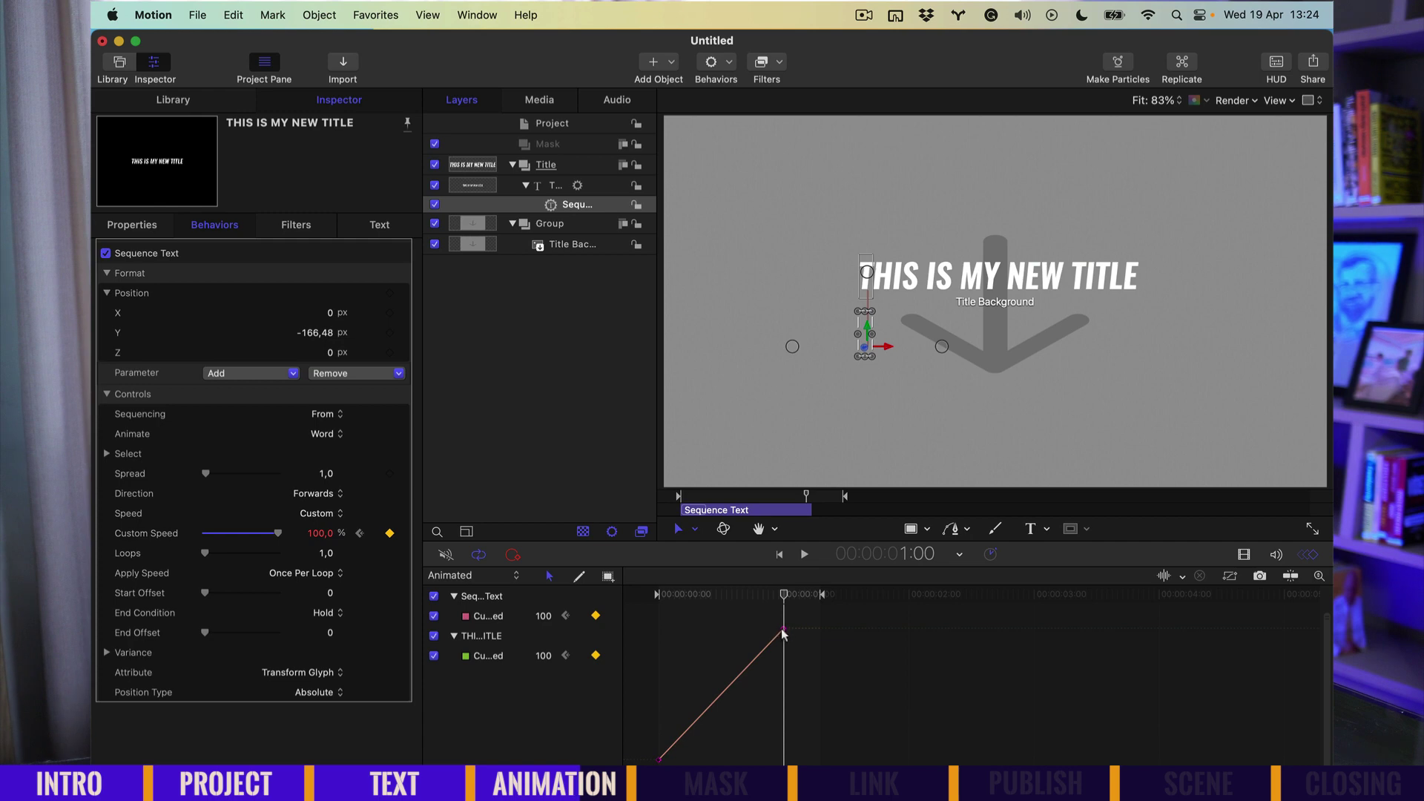
{"action": "left_click_drag", "start_coordinate": [782, 633], "coordinate": [718, 628]}
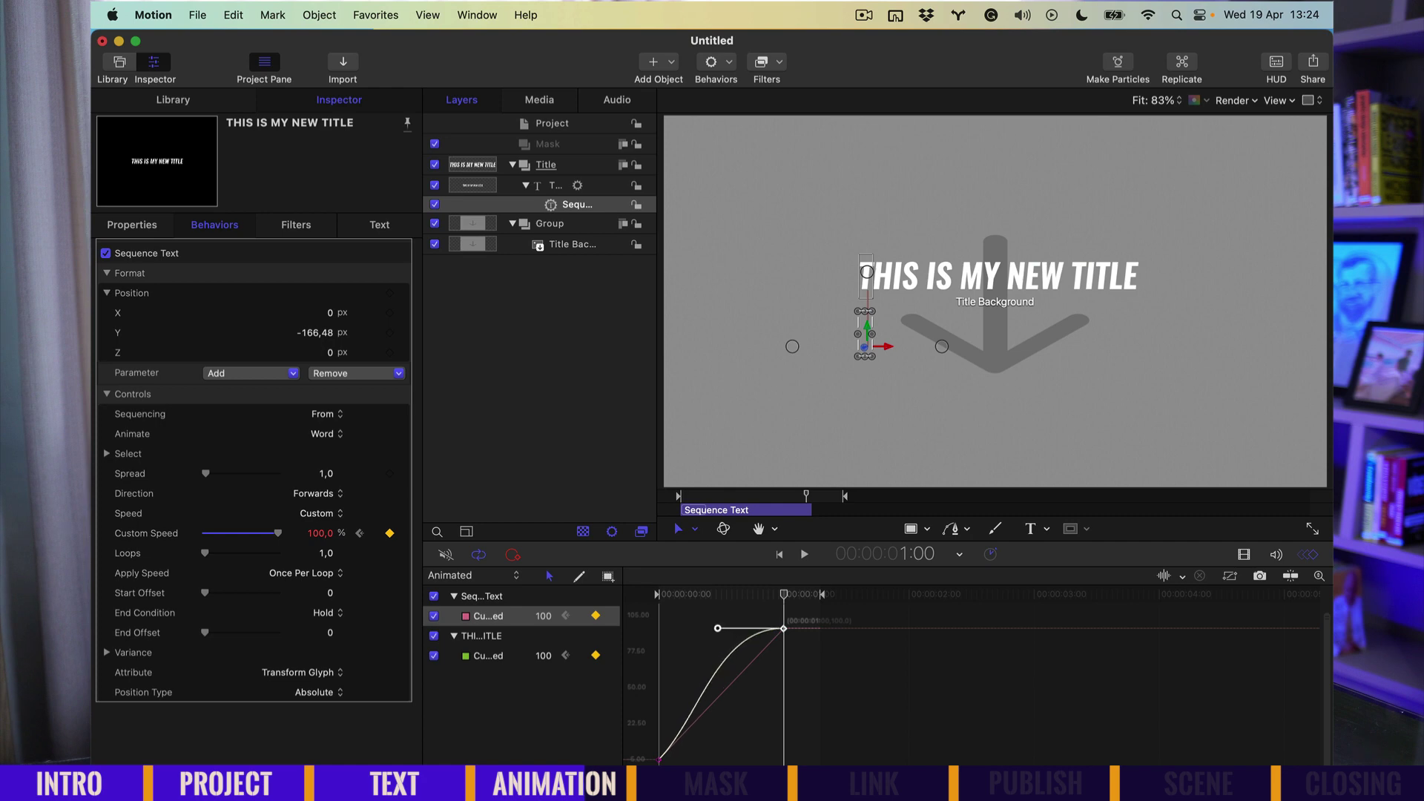
{"action": "left_click_drag", "start_coordinate": [650, 718], "coordinate": [722, 771]}
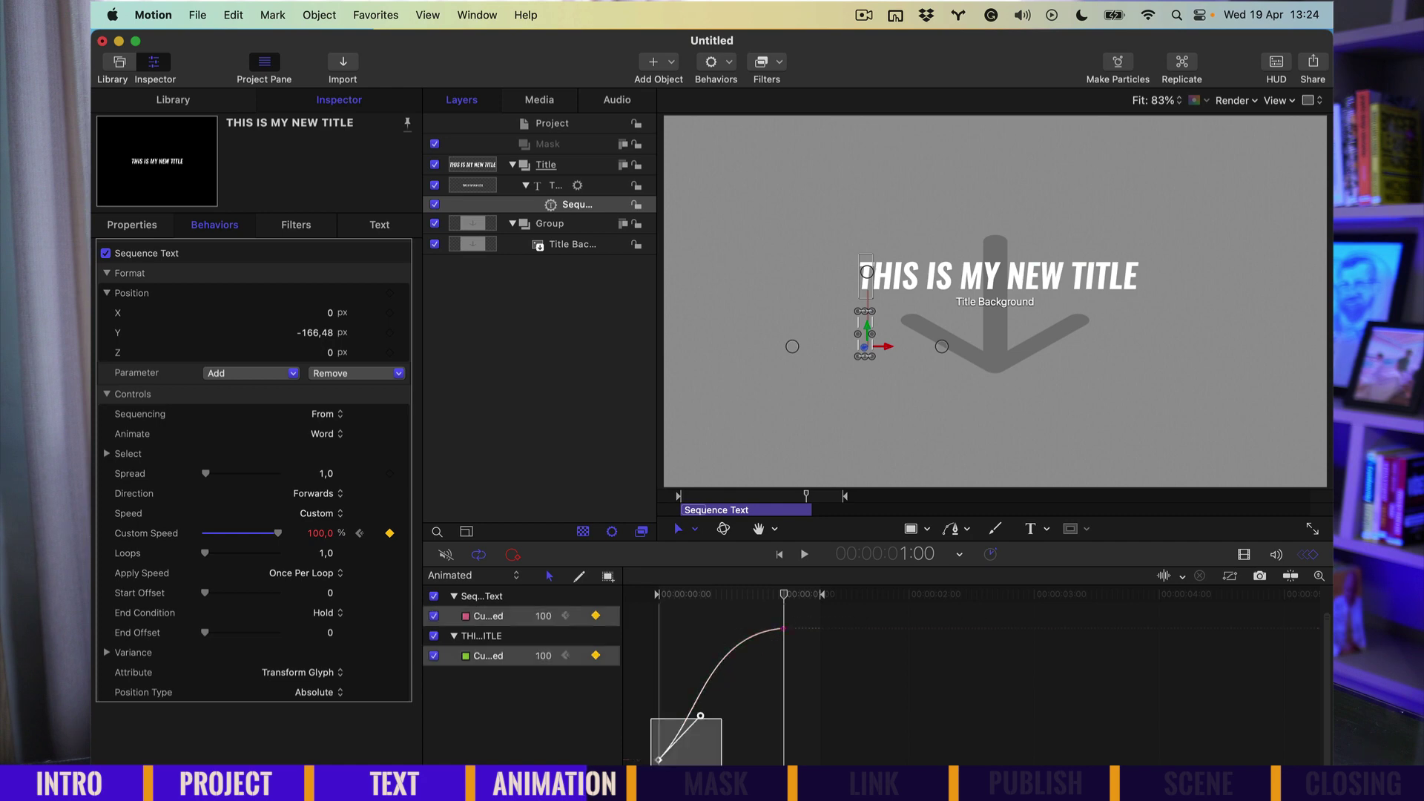
{"action": "left_click_drag", "start_coordinate": [700, 716], "coordinate": [680, 698]}
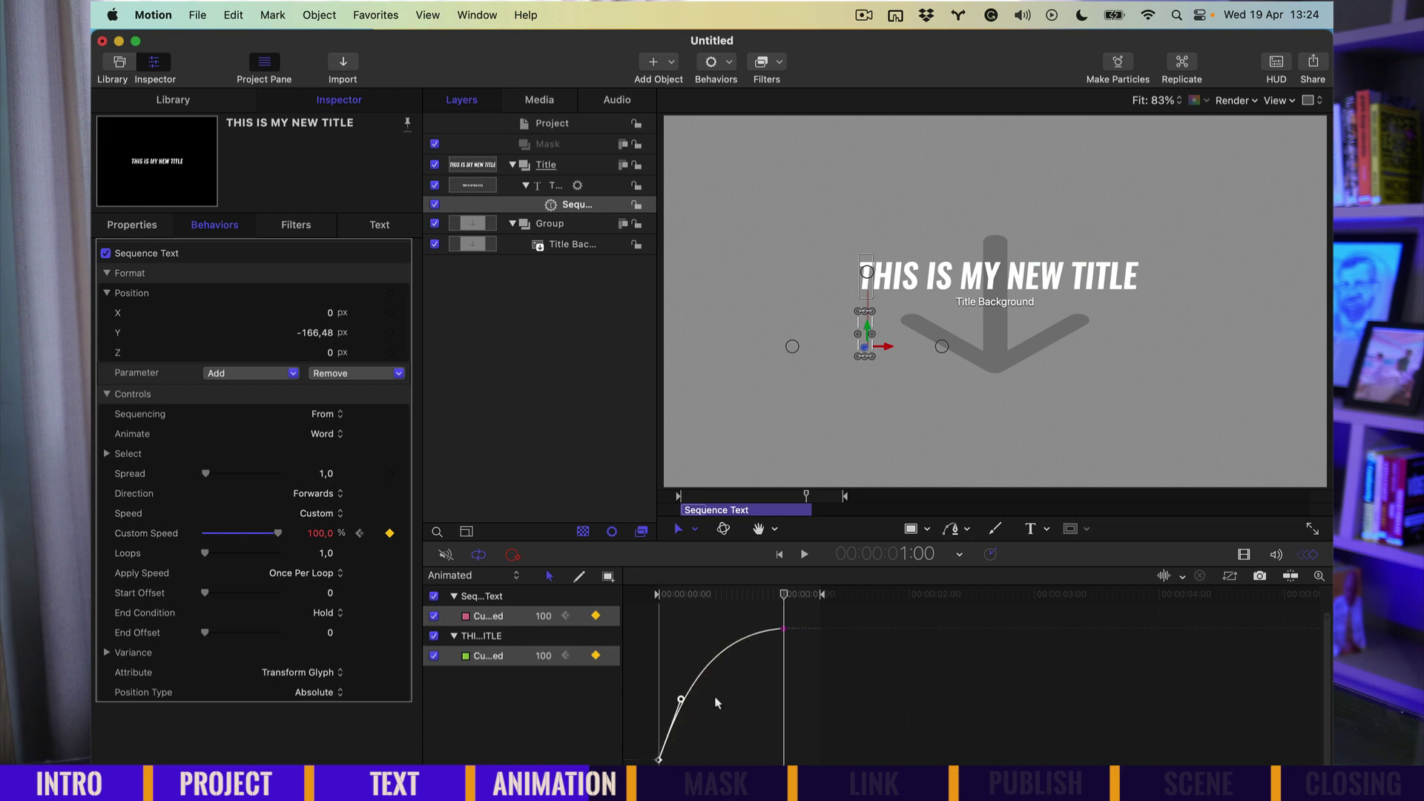
{"action": "left_click", "coordinate": [716, 702]}
{"action": "key", "text": "space"}
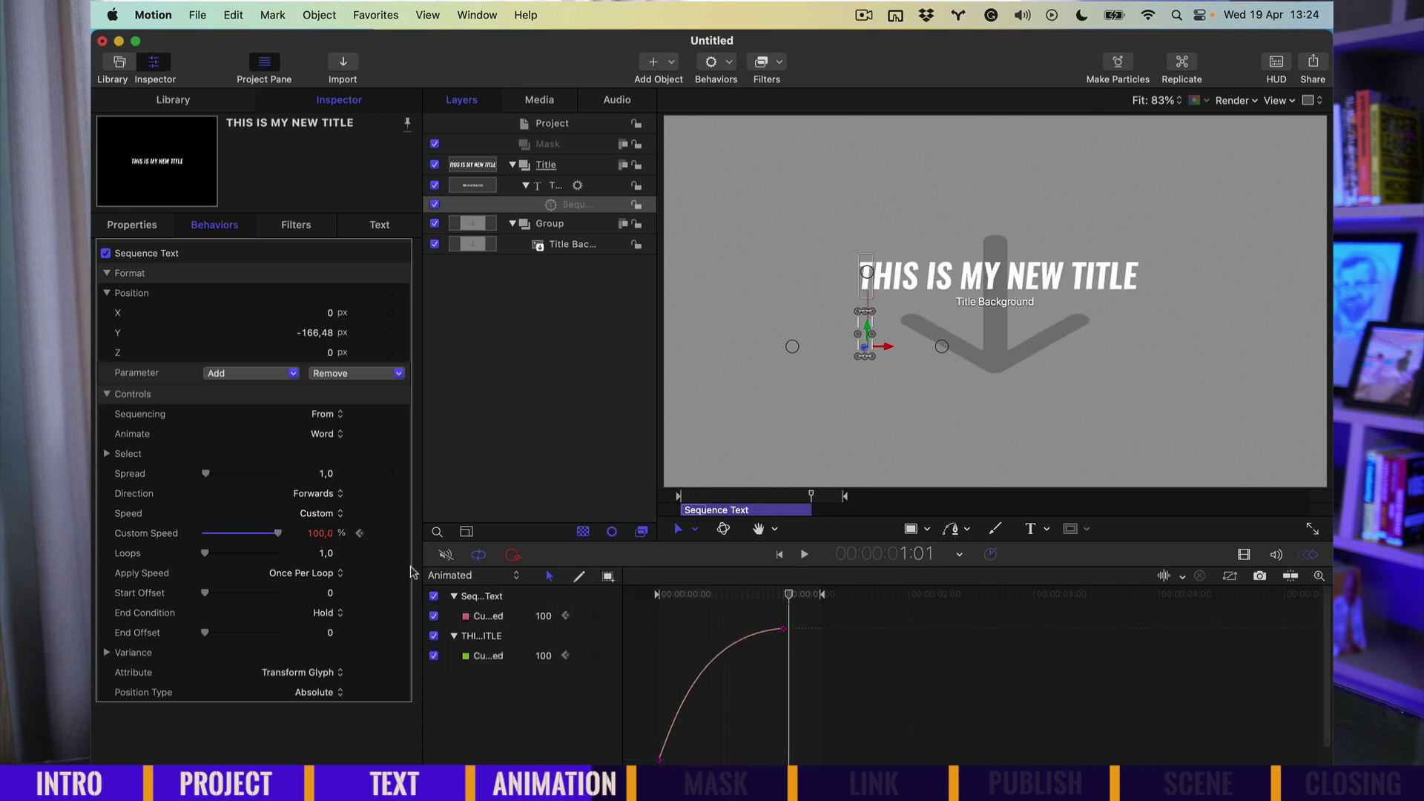
Set Apply Speed to Per Object and preview the word animation.
{"action": "mouse_move", "coordinate": [253, 572]}
{"action": "left_click", "coordinate": [301, 573]}
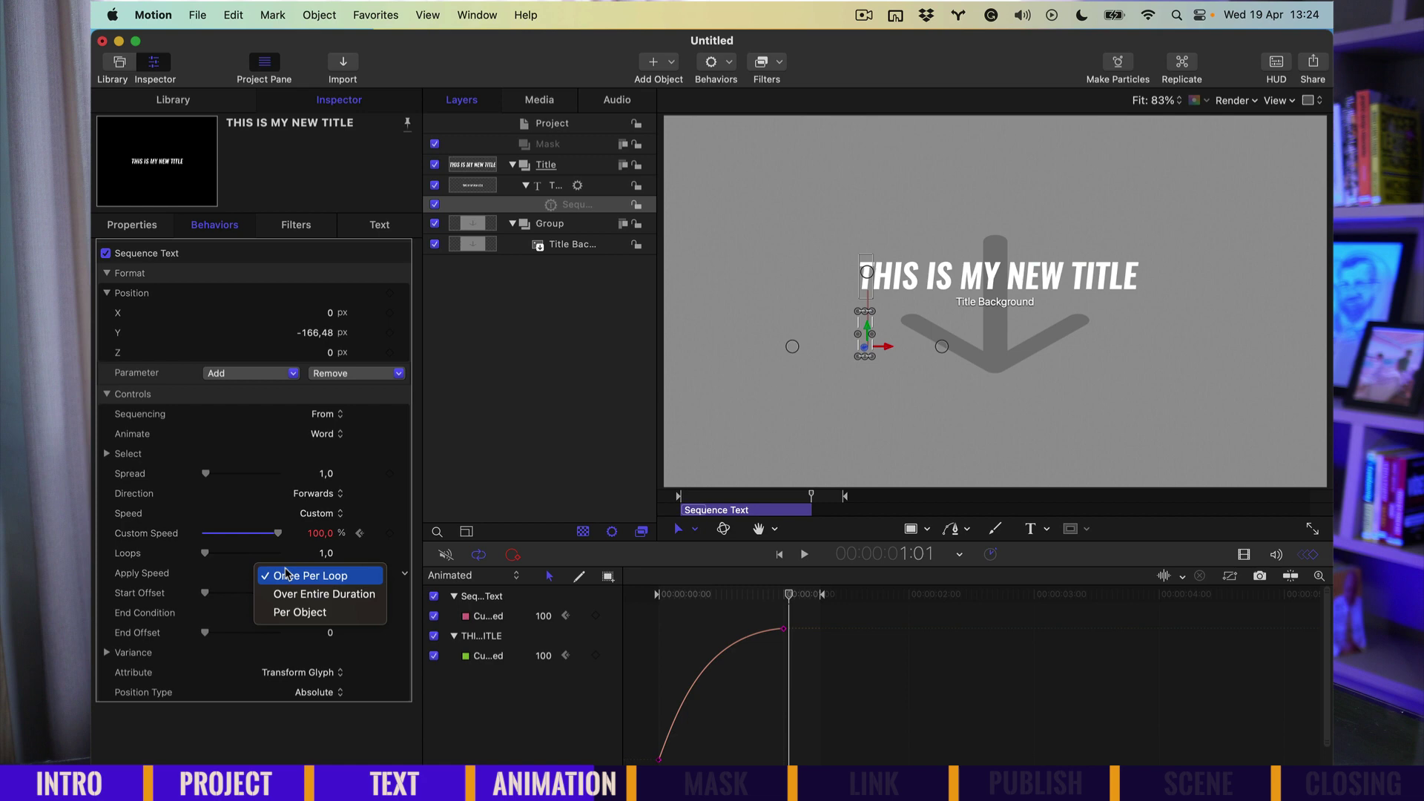
{"action": "left_click", "coordinate": [310, 612]}
{"action": "key", "text": "space"}
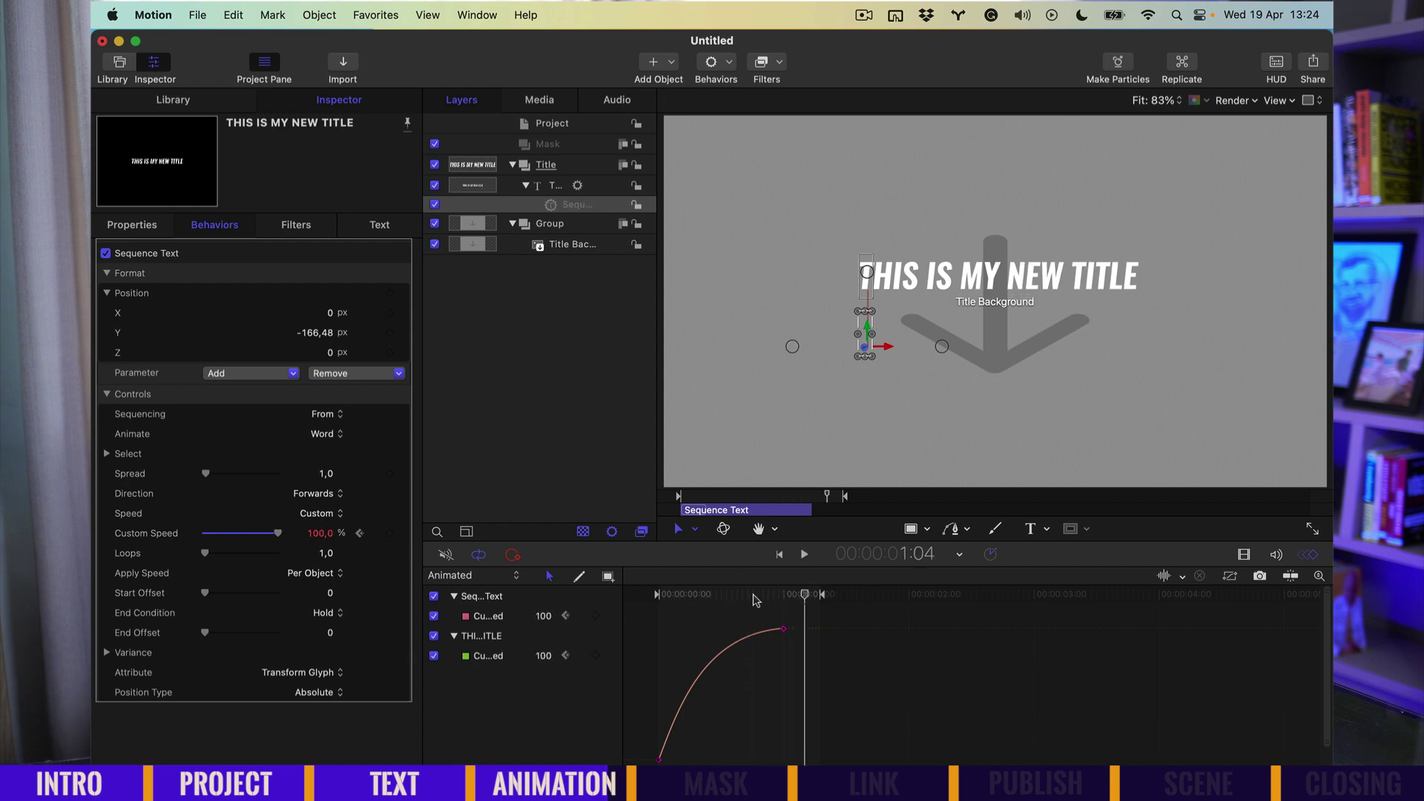
{"action": "key", "text": "space"}
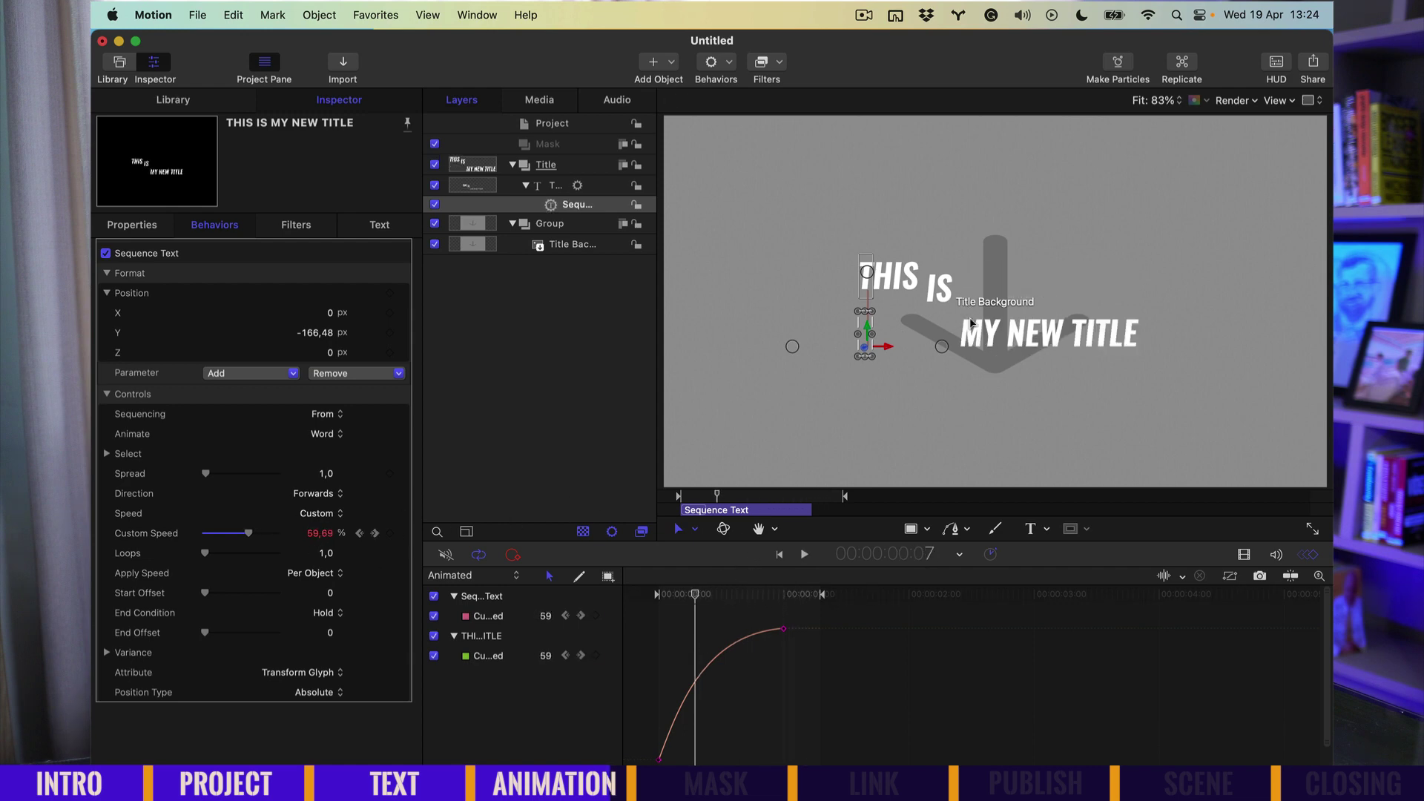
Set Spread to 3, shorten the Sequence Text bar slightly, and preview the result.
{"action": "left_click", "coordinate": [320, 474]}
{"action": "type", "text": "3"}
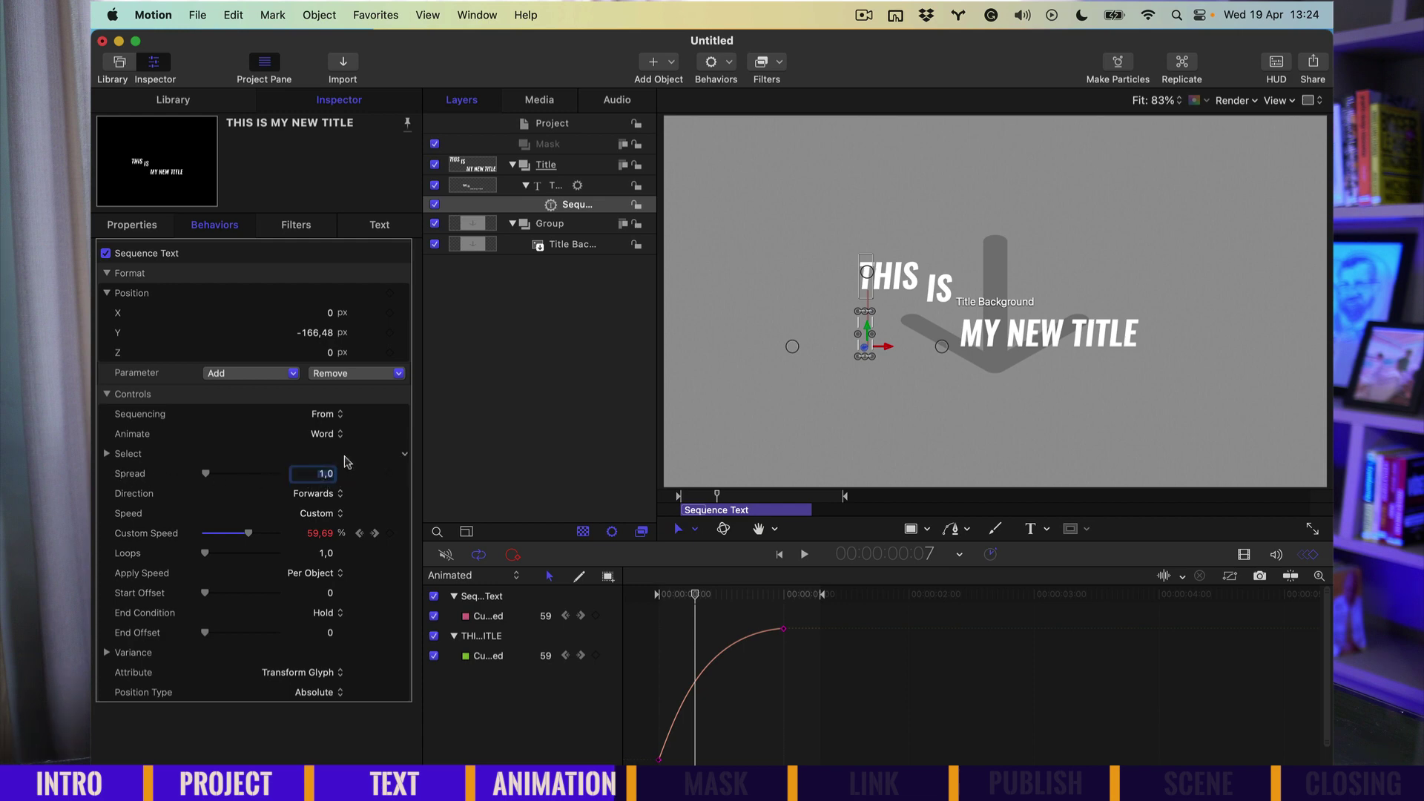
{"action": "key", "text": "Return"}
{"action": "key", "text": "Home"}
{"action": "key", "text": "space"}
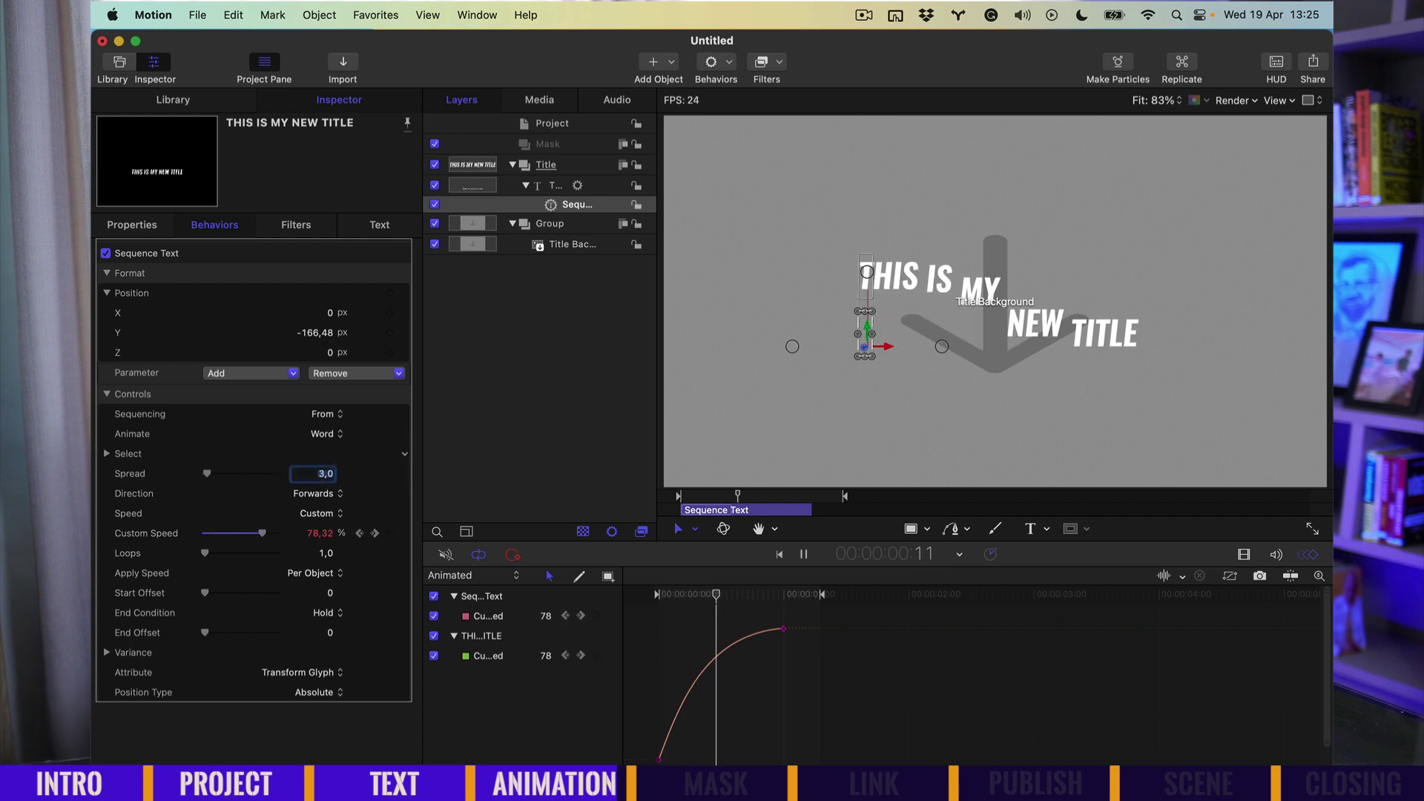
{"action": "key", "text": "space"}
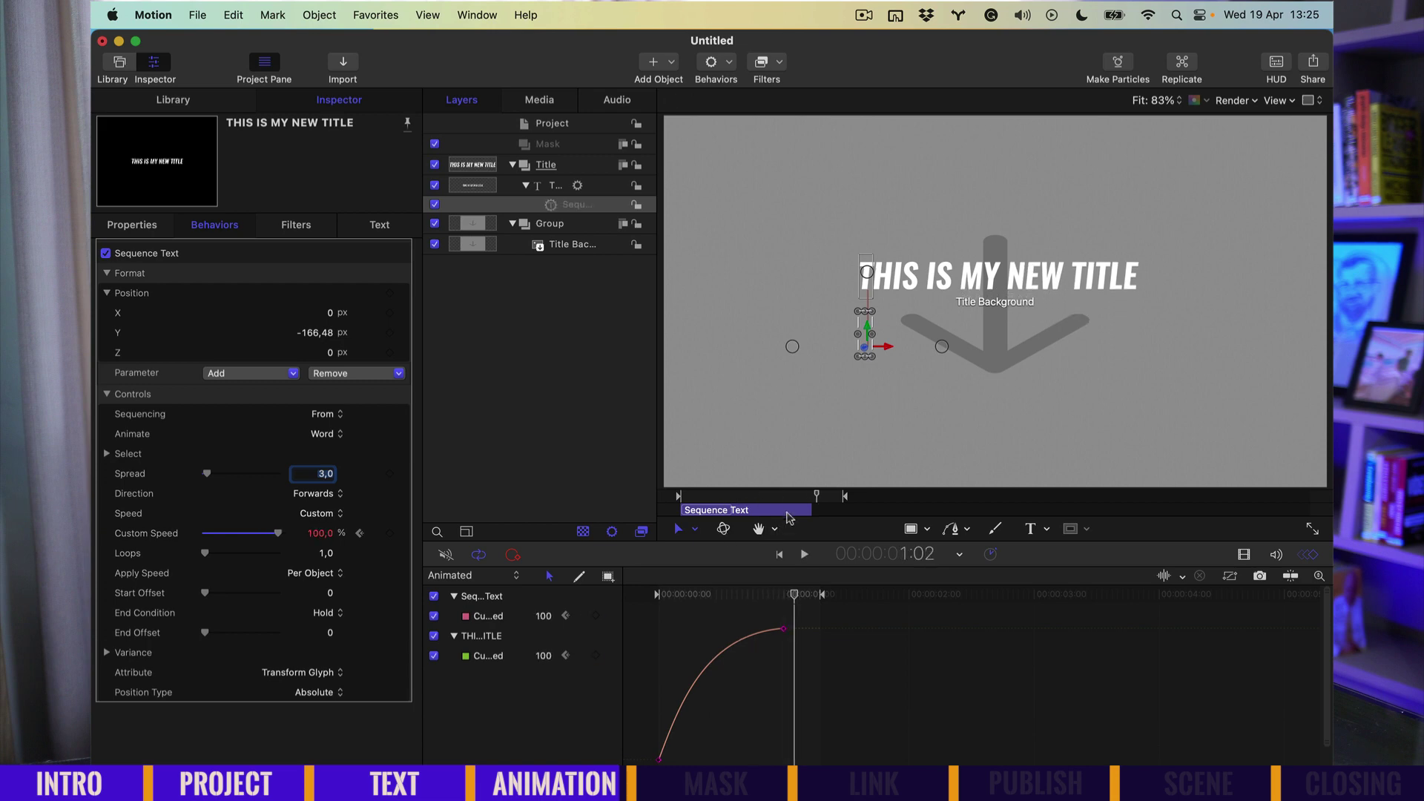
{"action": "left_click_drag", "start_coordinate": [814, 510], "coordinate": [783, 510]}
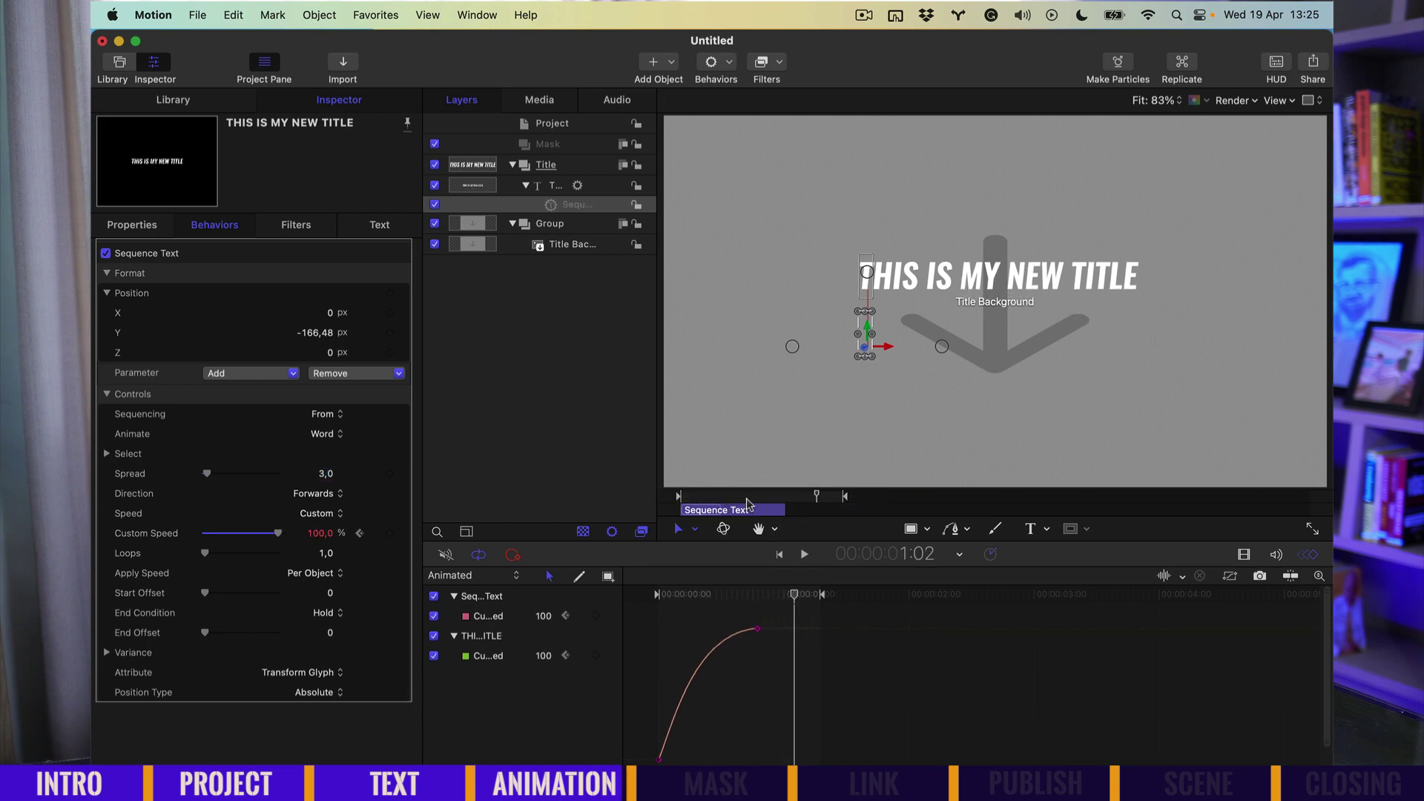
{"action": "key", "text": "space"}
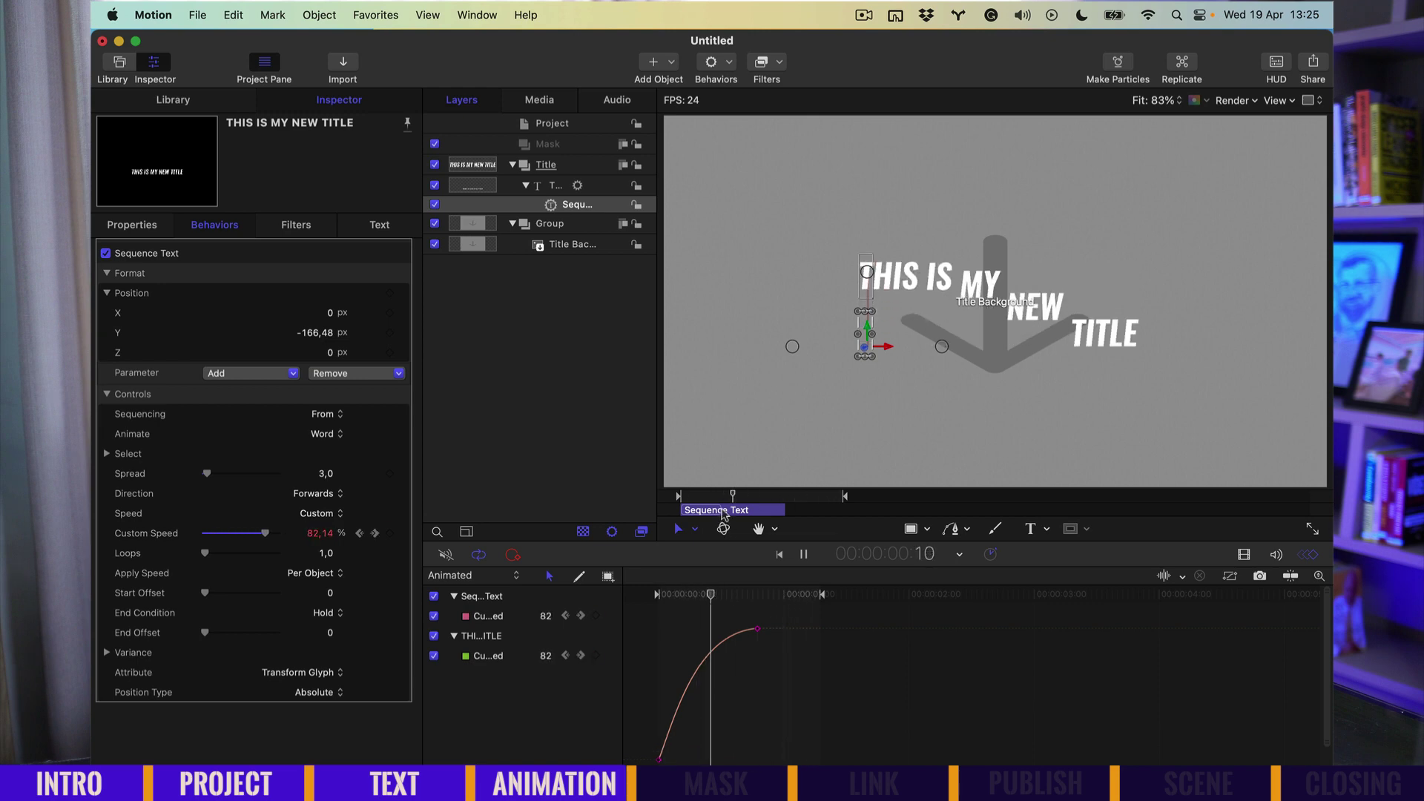
{"action": "key", "text": "space"}
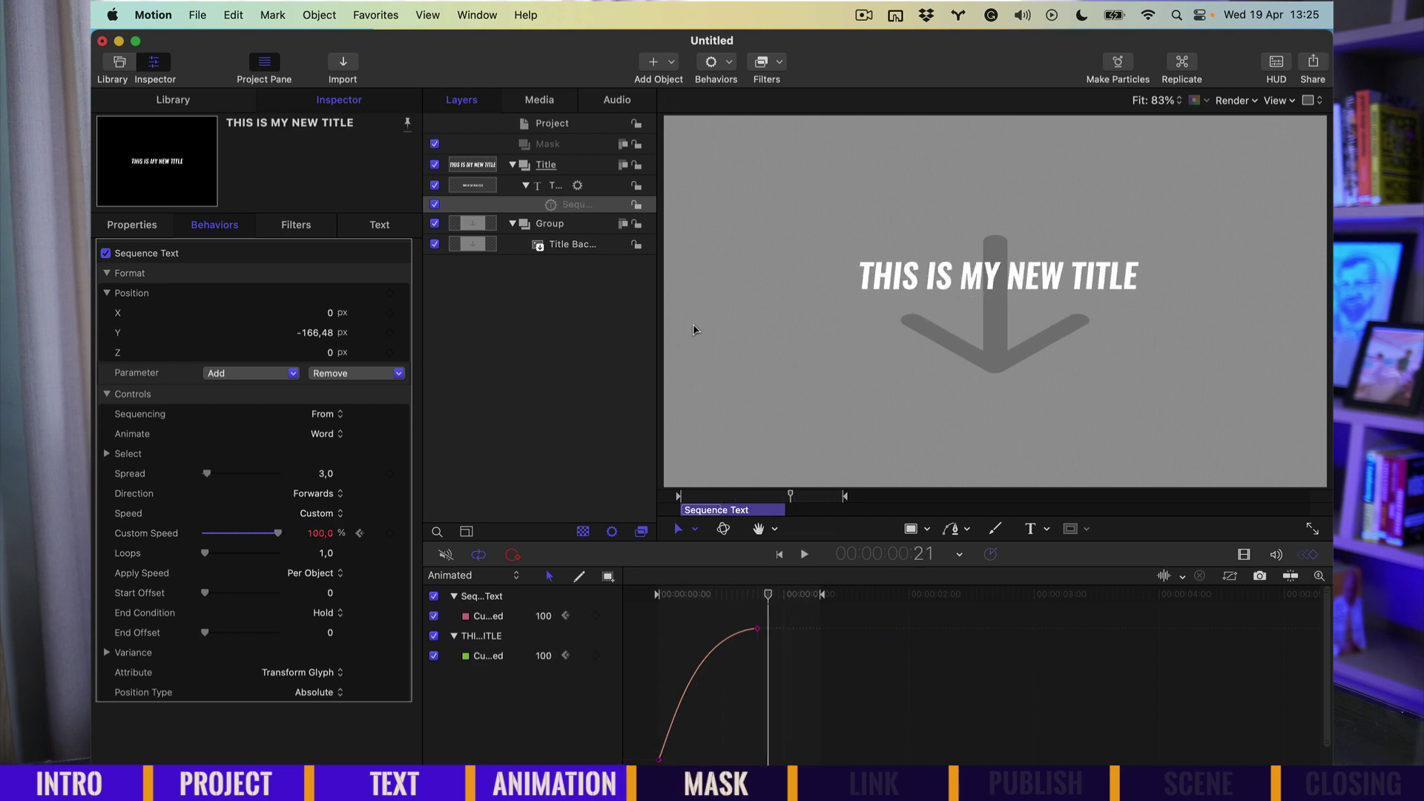
Draw a rectangle in the Mask group covering the lower canvas just below the title.
{"action": "left_click", "coordinate": [565, 148]}
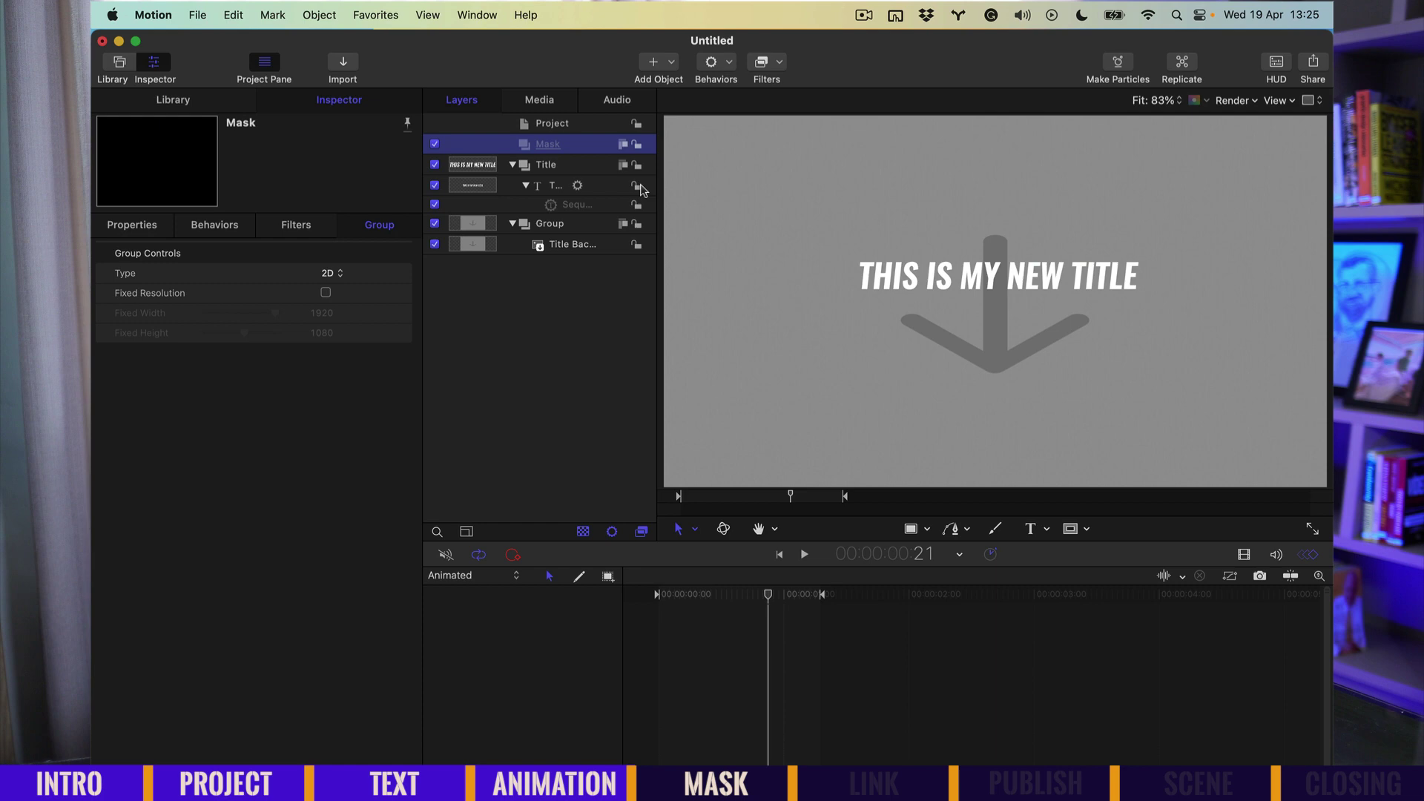
{"action": "scroll", "coordinate": [764, 261], "scroll_direction": "down", "scroll_amount": 3}
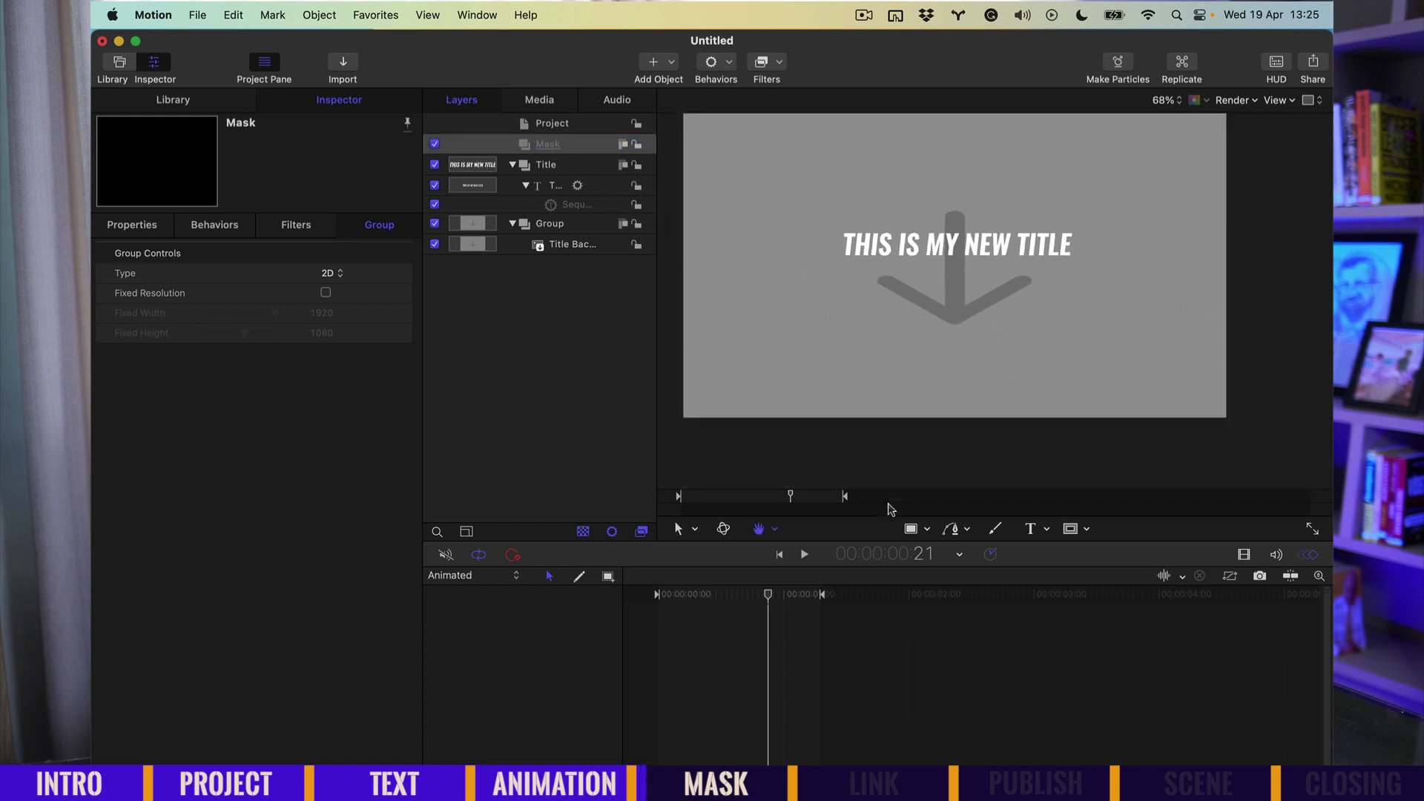
{"action": "left_click", "coordinate": [915, 529]}
{"action": "left_click_drag", "start_coordinate": [671, 254], "coordinate": [1287, 438]}
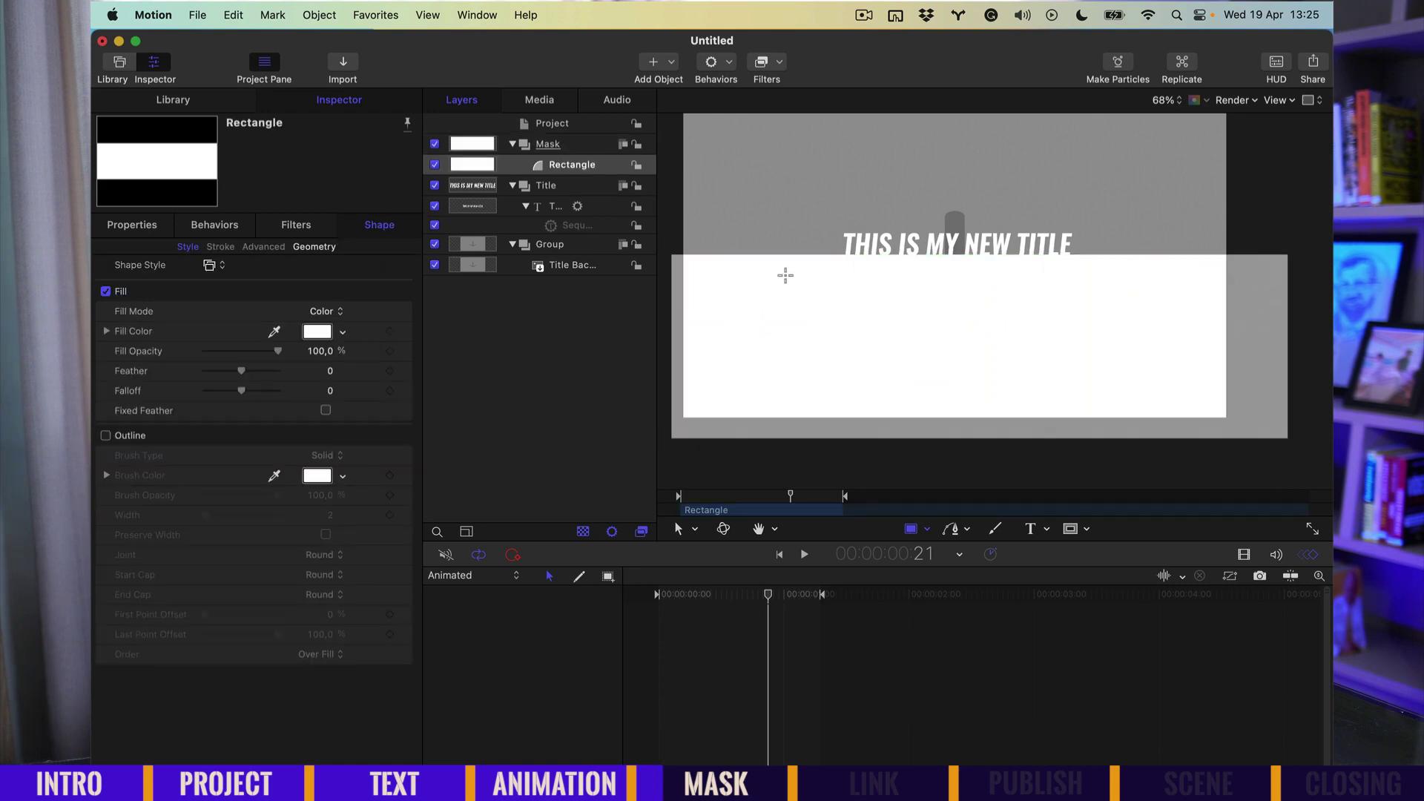
{"action": "key", "text": "s"}
{"action": "left_click_drag", "start_coordinate": [780, 282], "coordinate": [780, 287]}
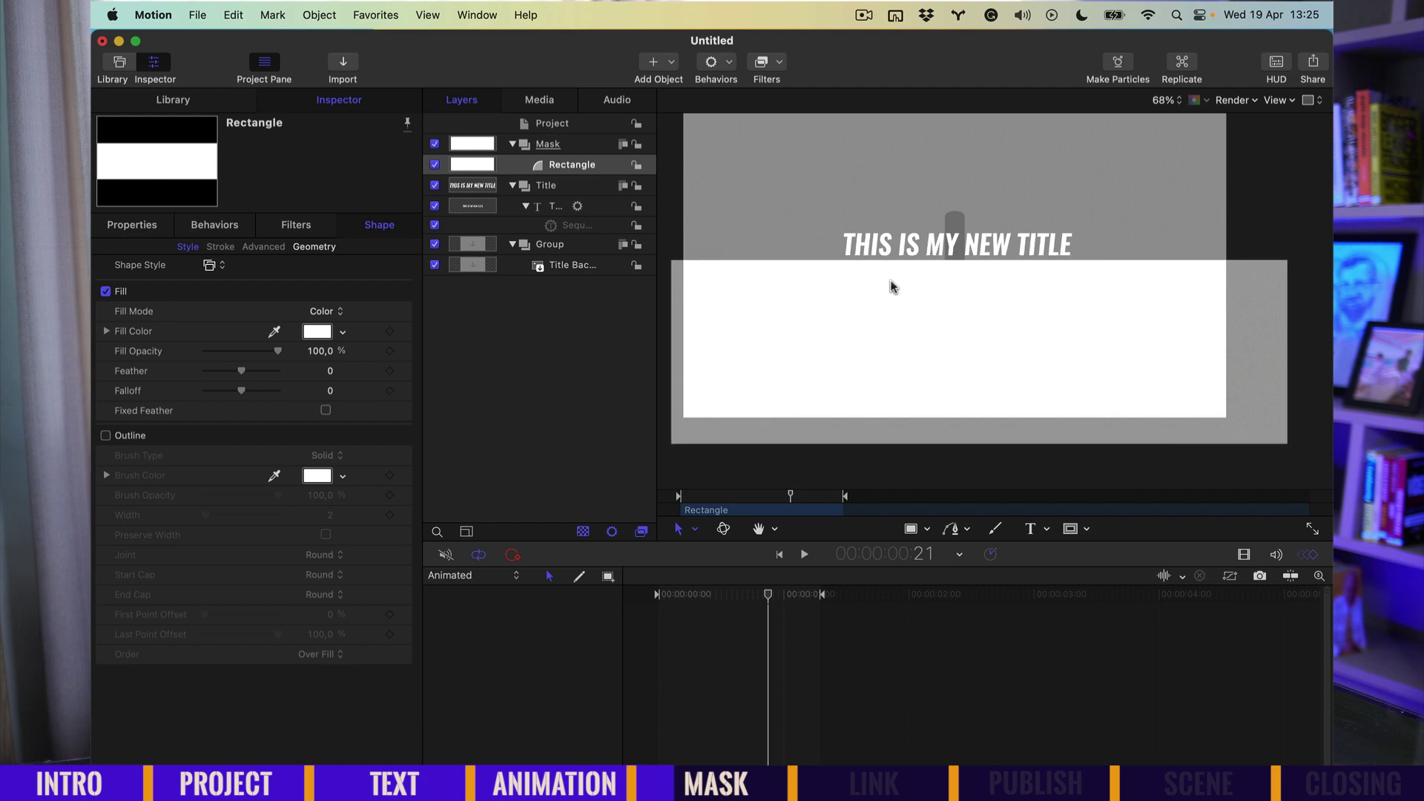
{"action": "left_click_drag", "start_coordinate": [892, 286], "coordinate": [890, 285]}
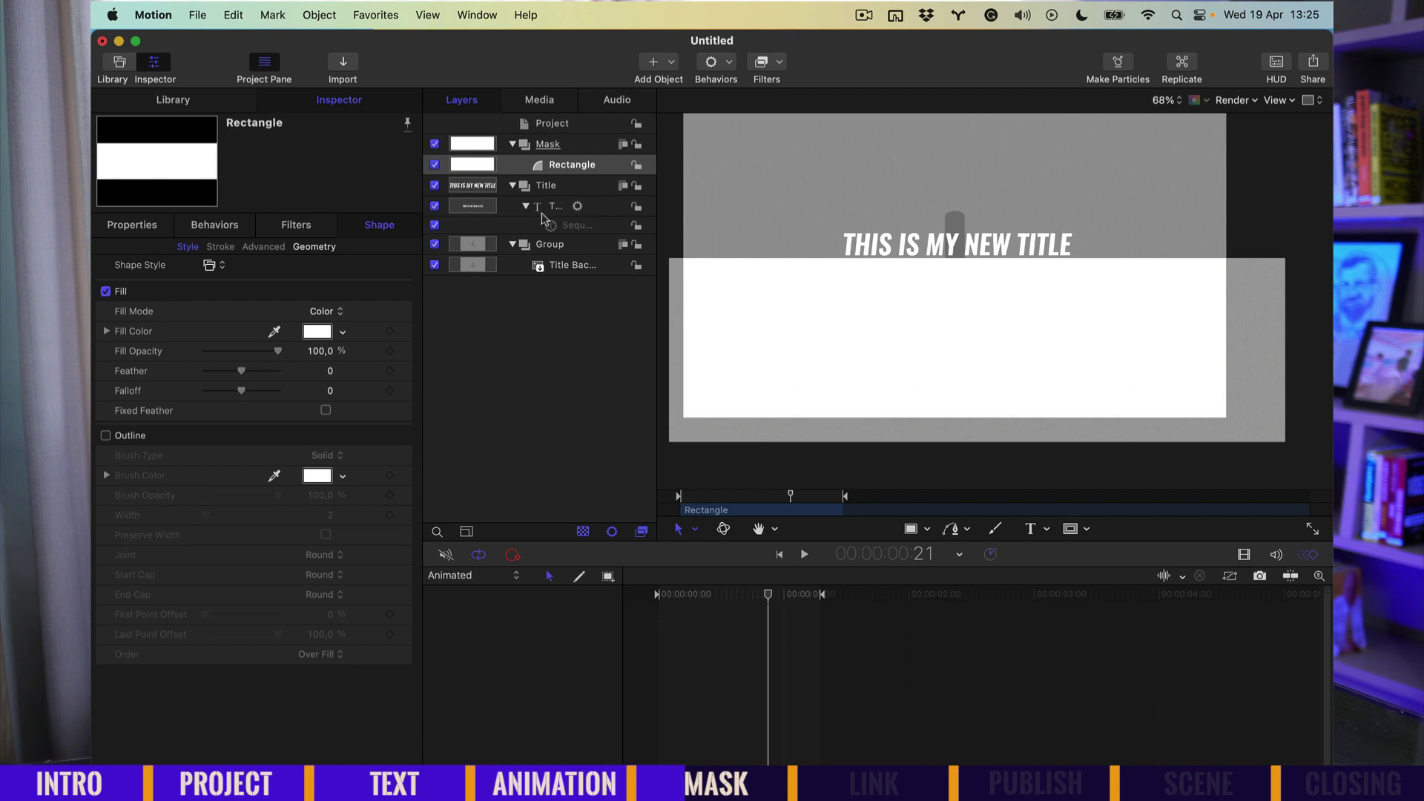
Add an image mask to the Title group using the rectangle as its source.
{"action": "left_click", "coordinate": [560, 187]}
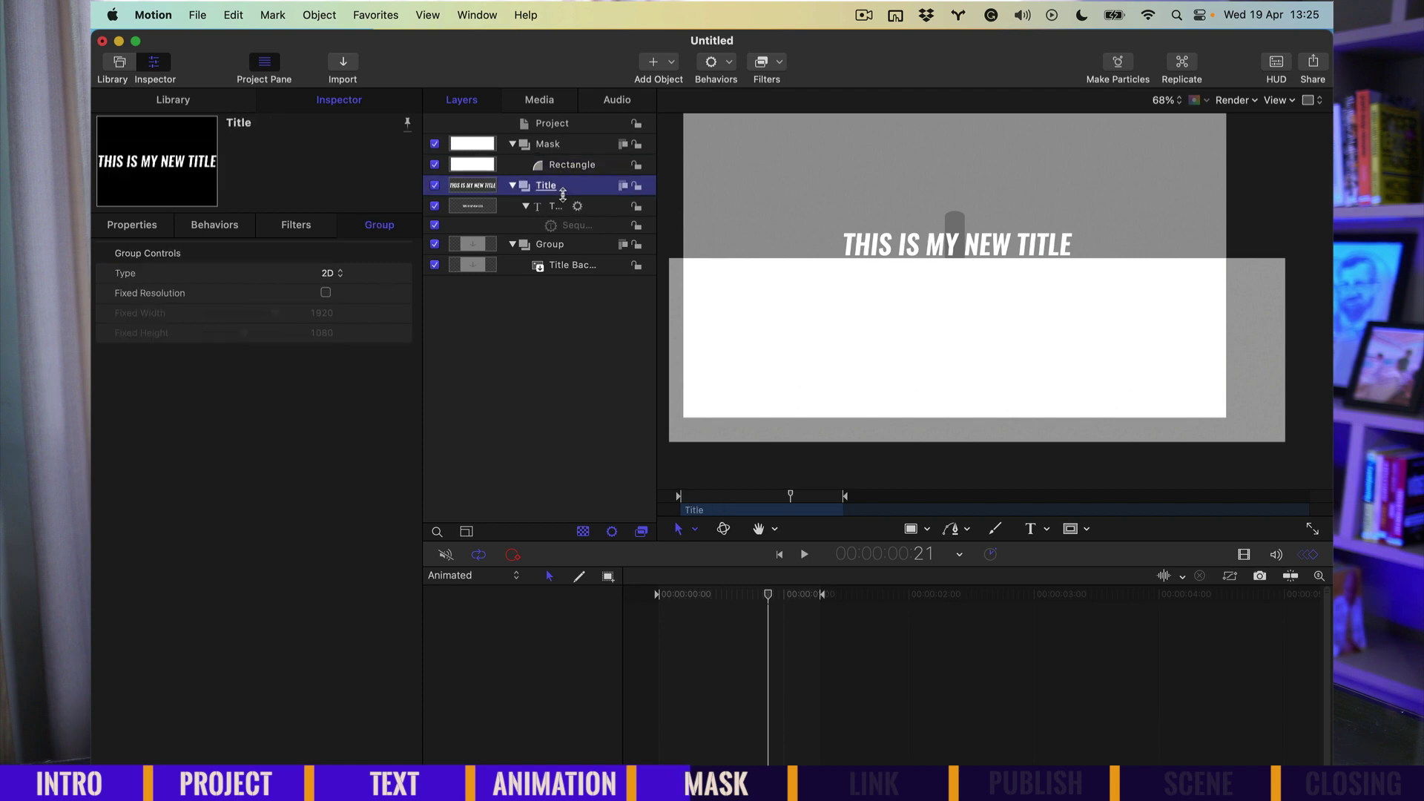
{"action": "right_click", "coordinate": [555, 192]}
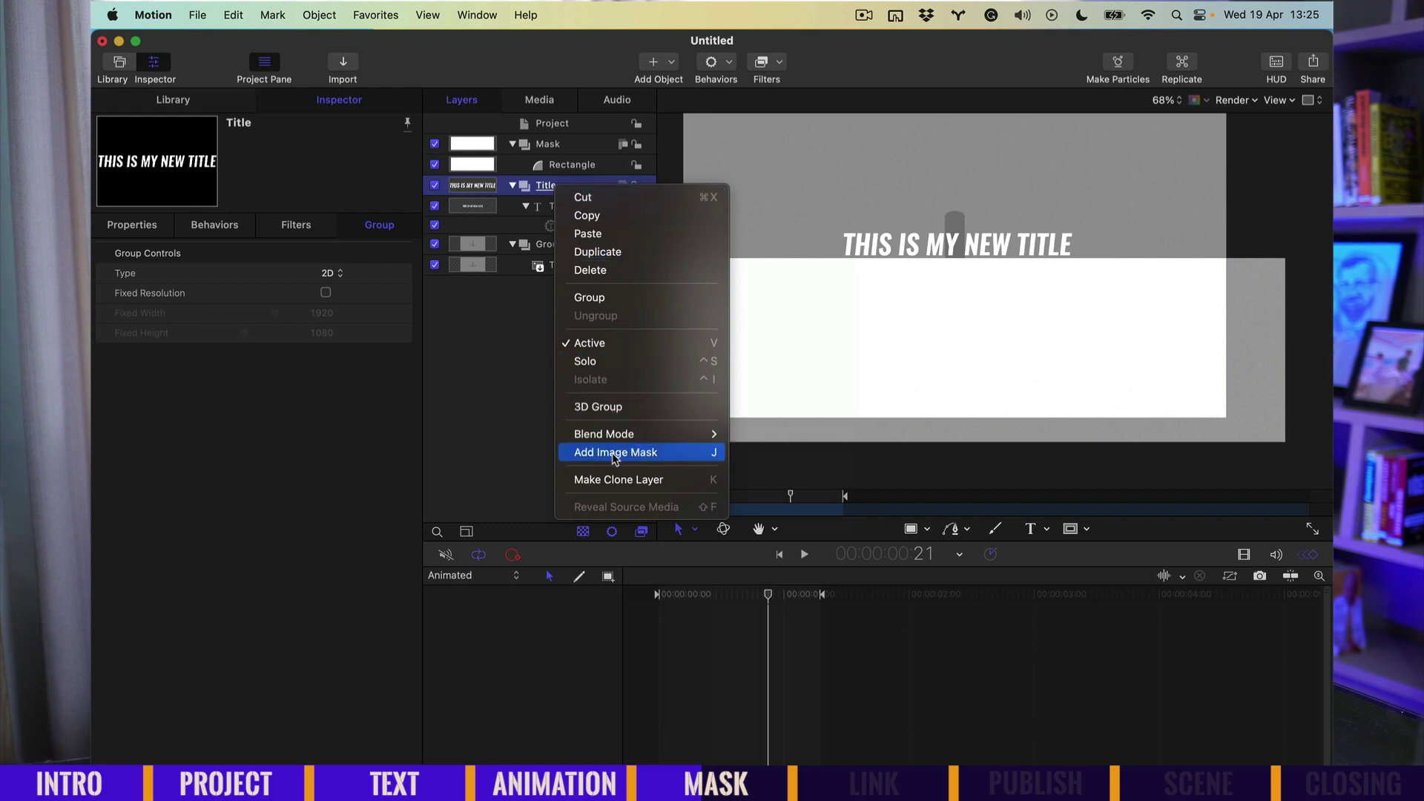
{"action": "left_click", "coordinate": [653, 454]}
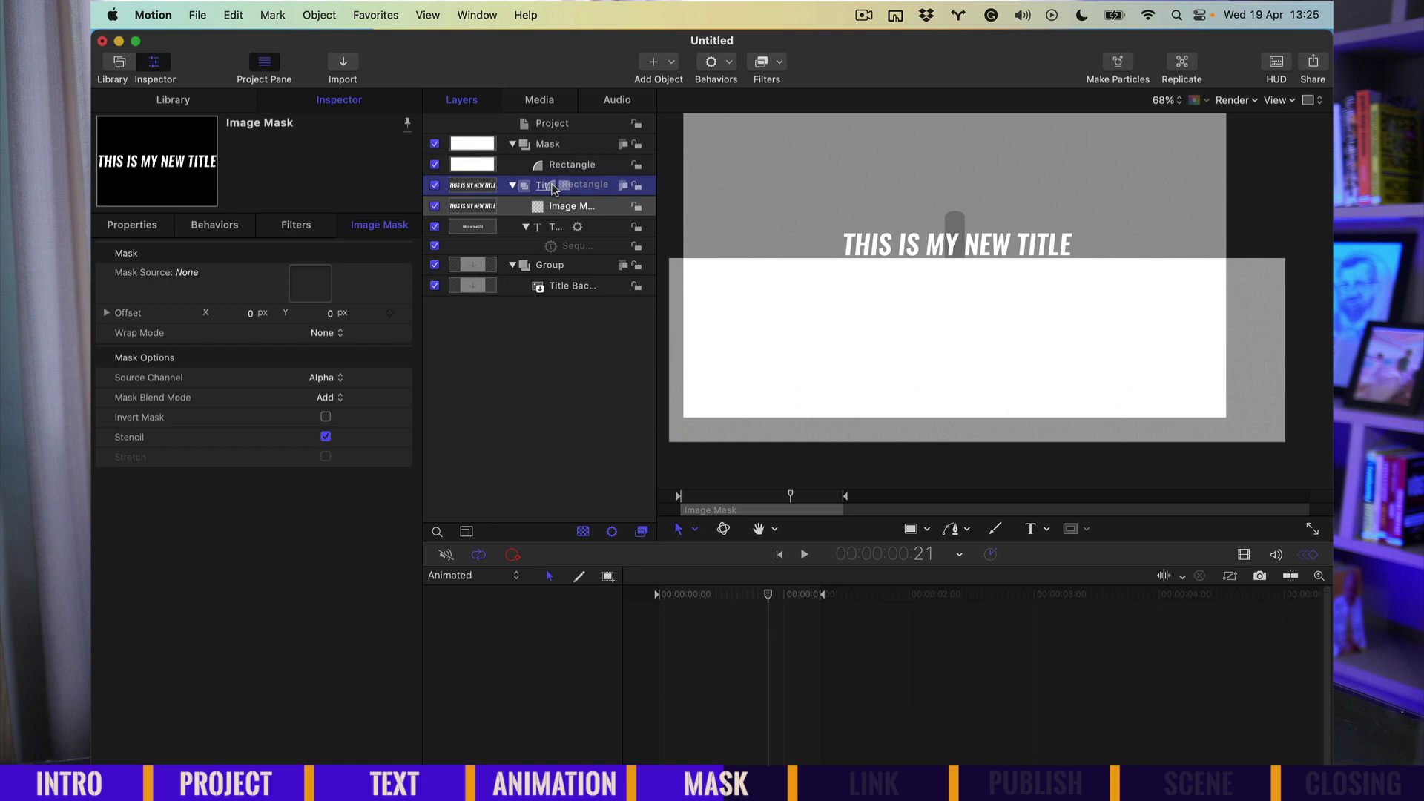
{"action": "left_click_drag", "start_coordinate": [541, 167], "coordinate": [549, 208]}
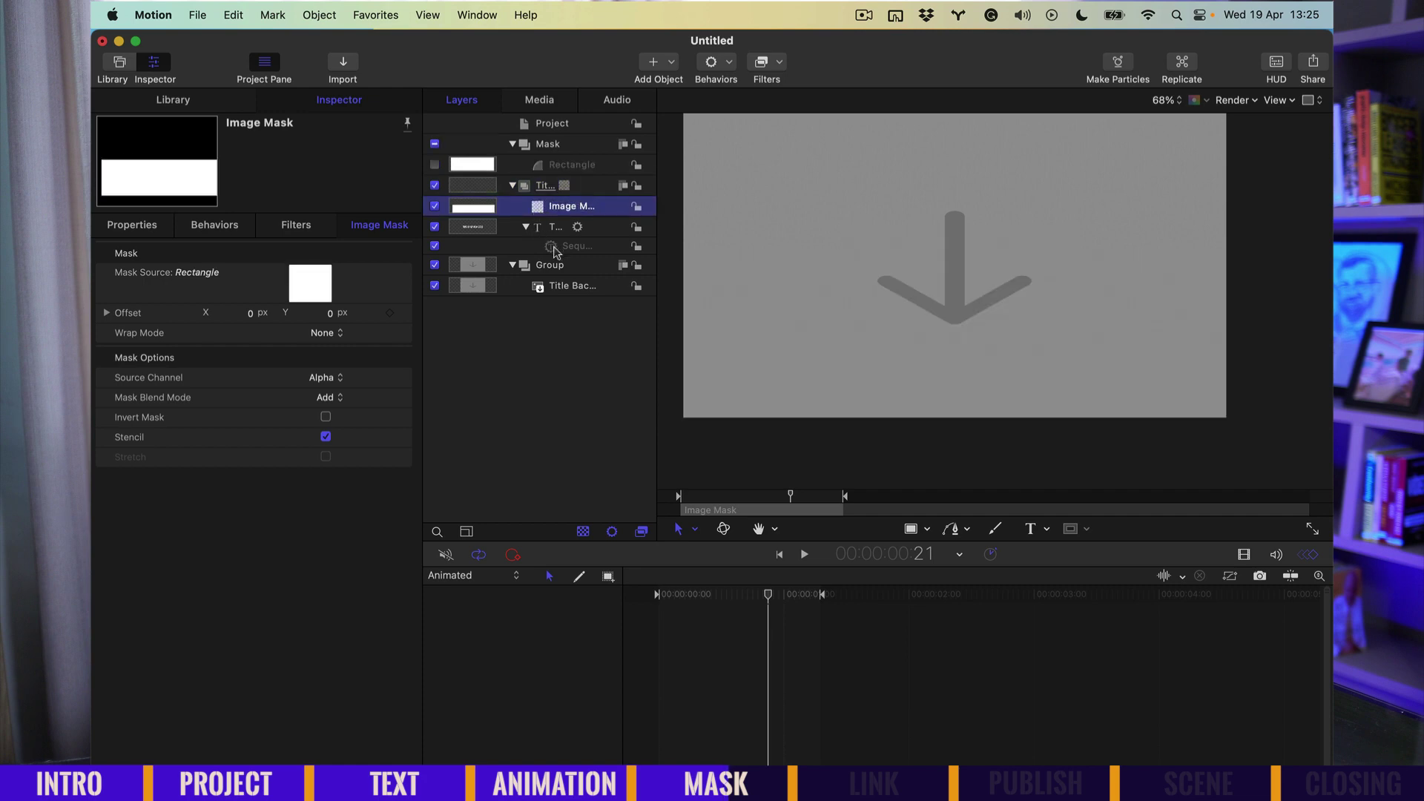
Invert the image mask and preview the words rising into view.
{"action": "left_click_drag", "start_coordinate": [765, 497], "coordinate": [723, 498]}
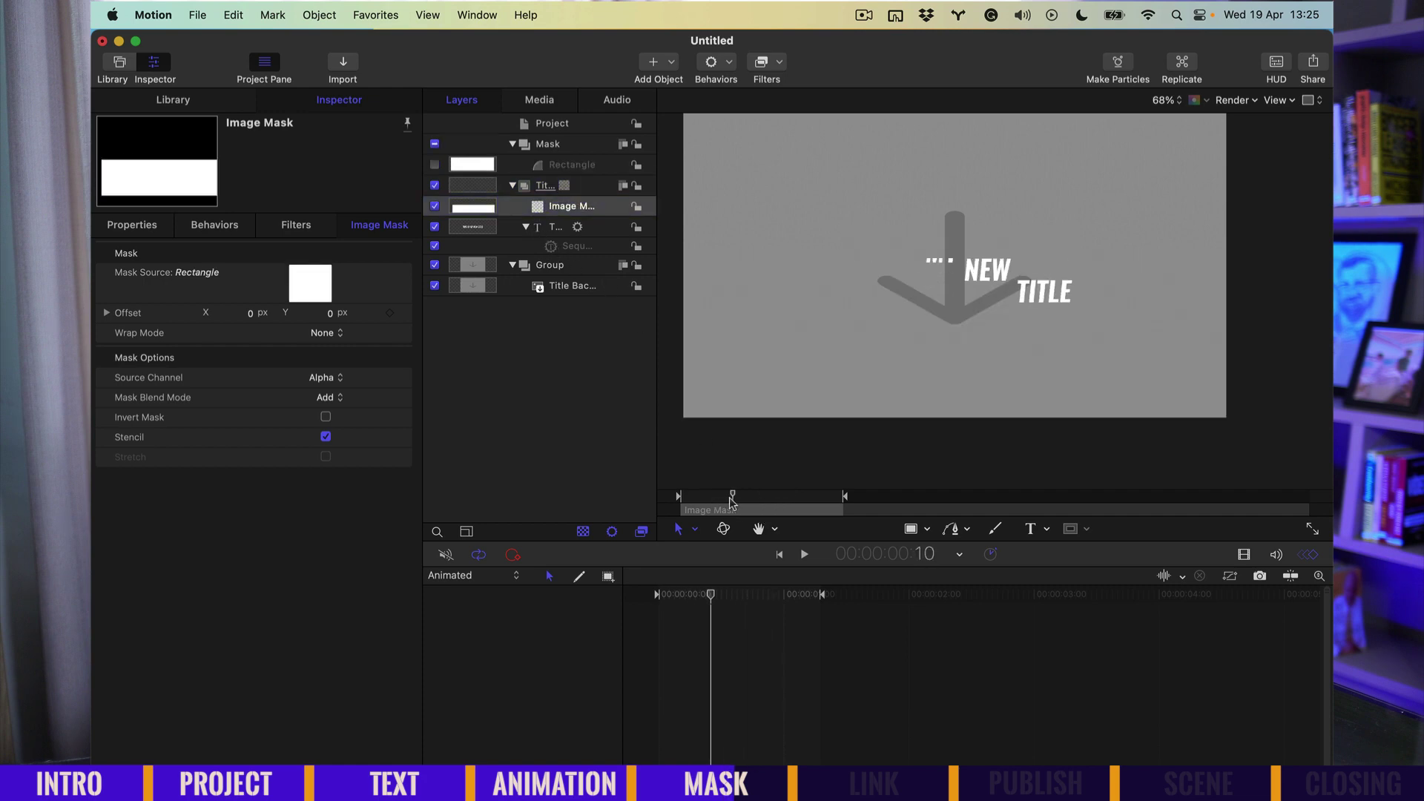
{"action": "left_click", "coordinate": [539, 209]}
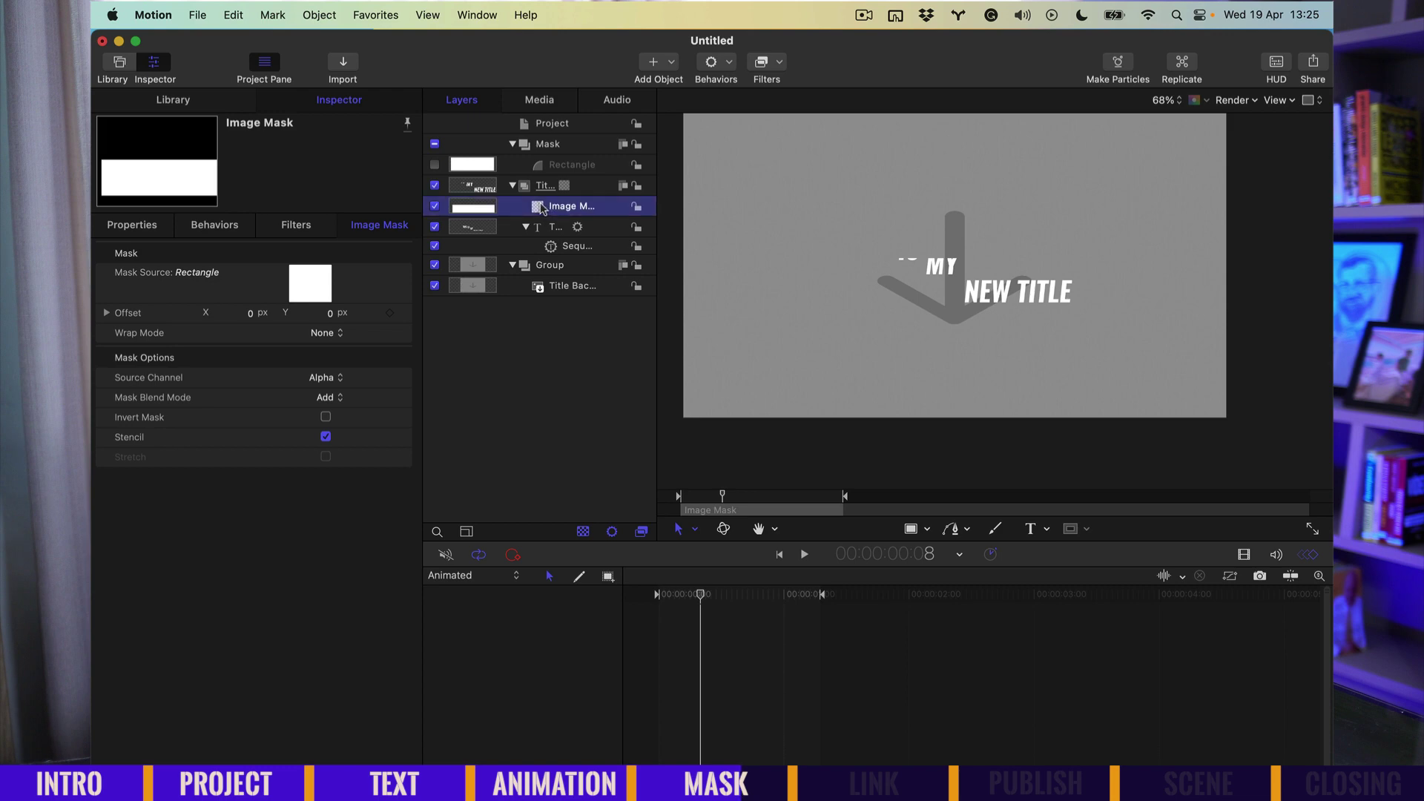
{"action": "left_click", "coordinate": [325, 417]}
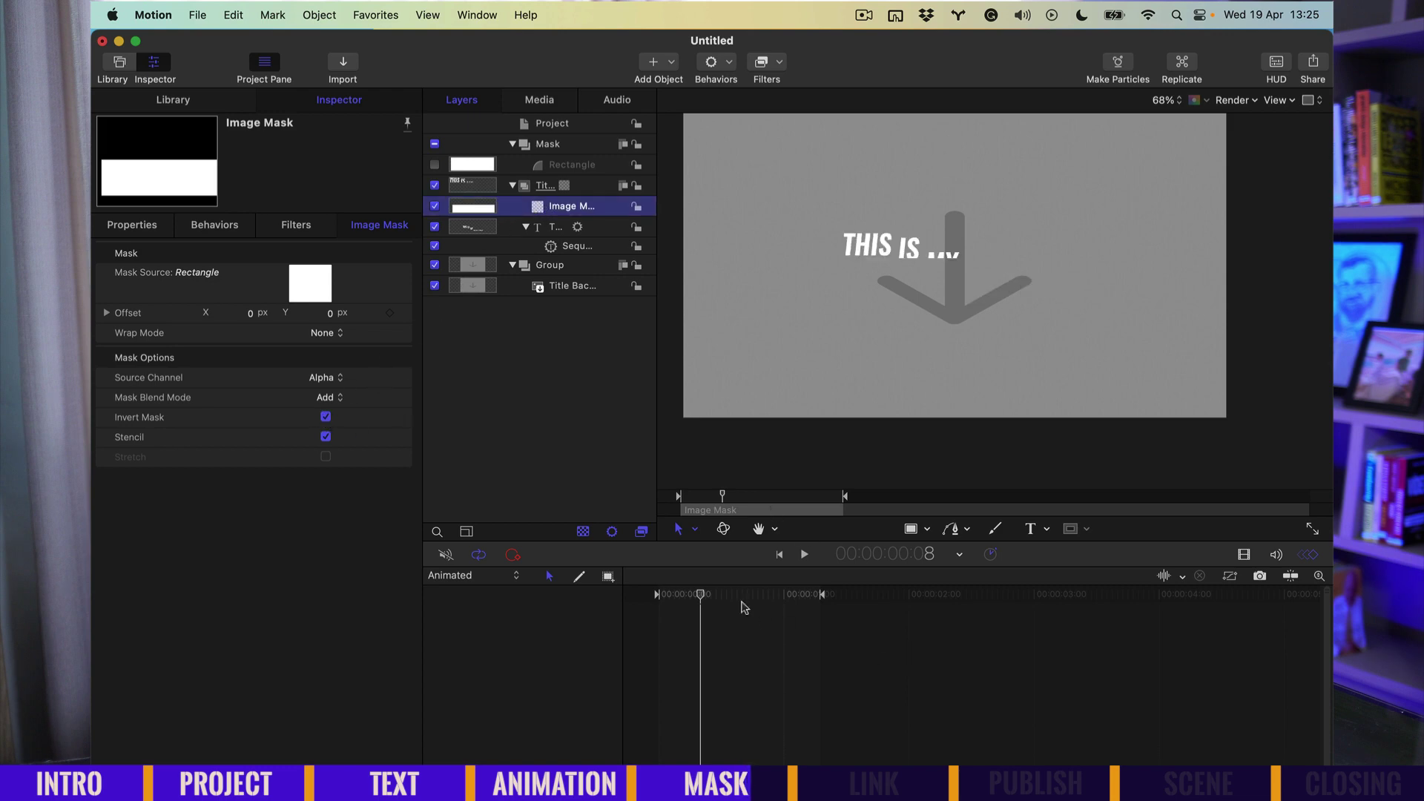
{"action": "key", "text": "space"}
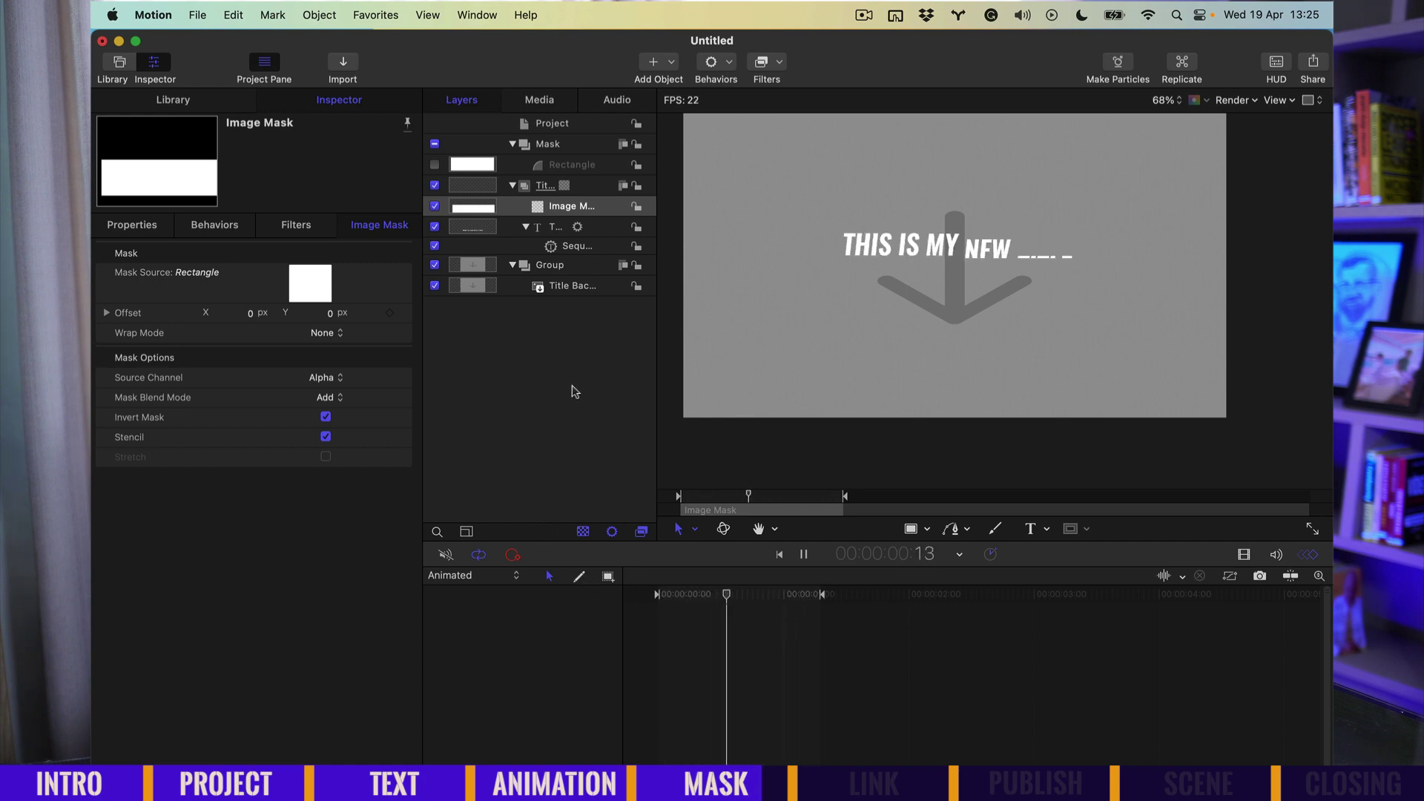
{"action": "key", "text": "space"}
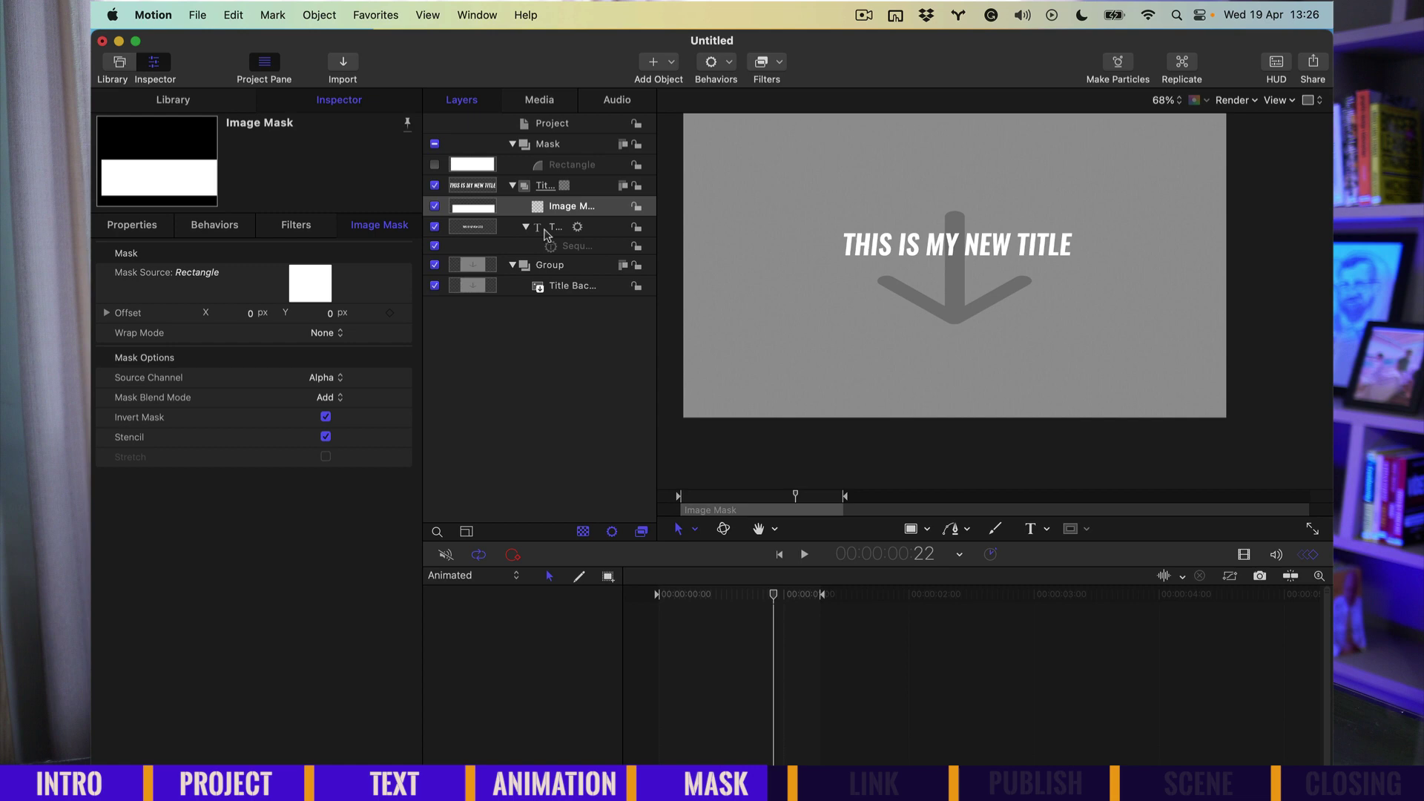
{"action": "left_click", "coordinate": [549, 250]}
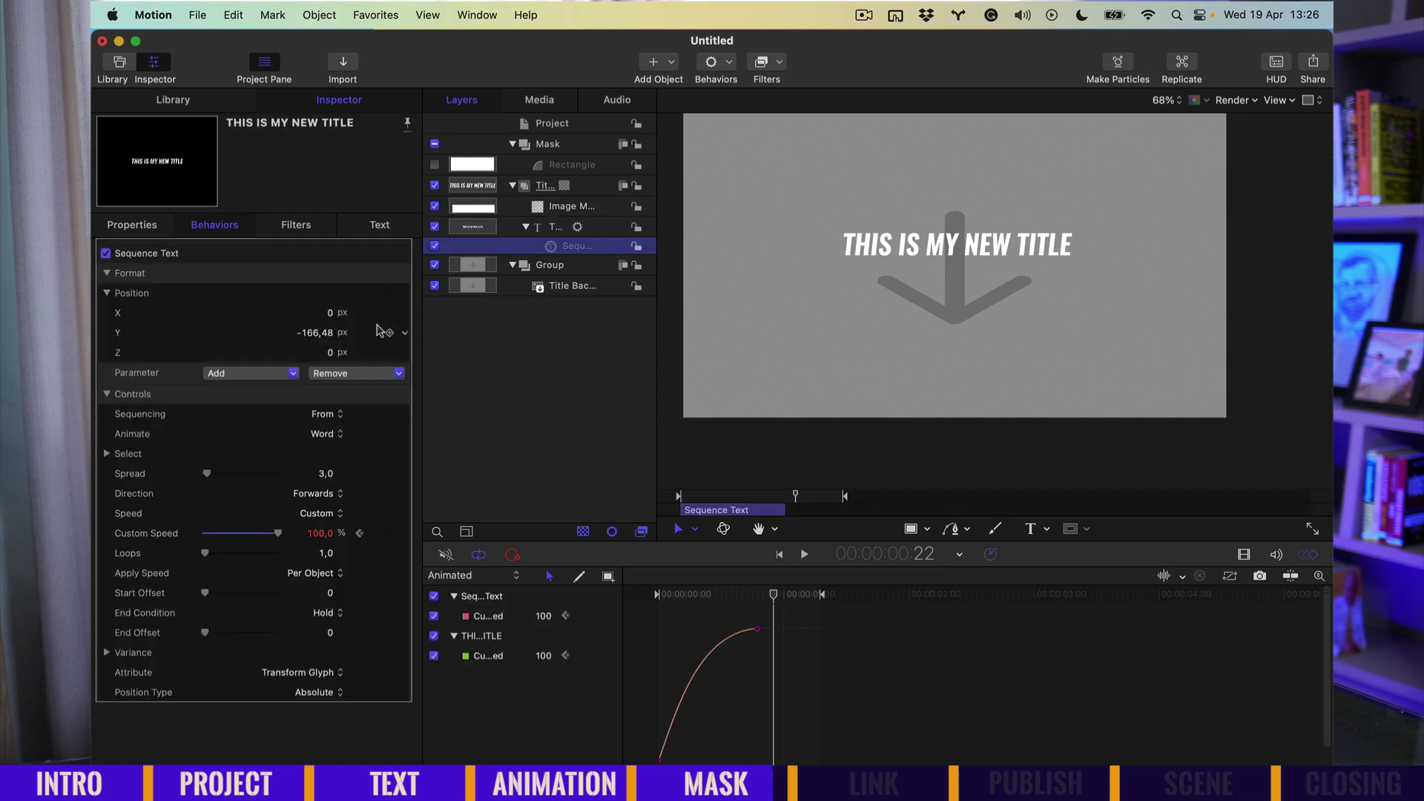
{"action": "left_click", "coordinate": [112, 331]}
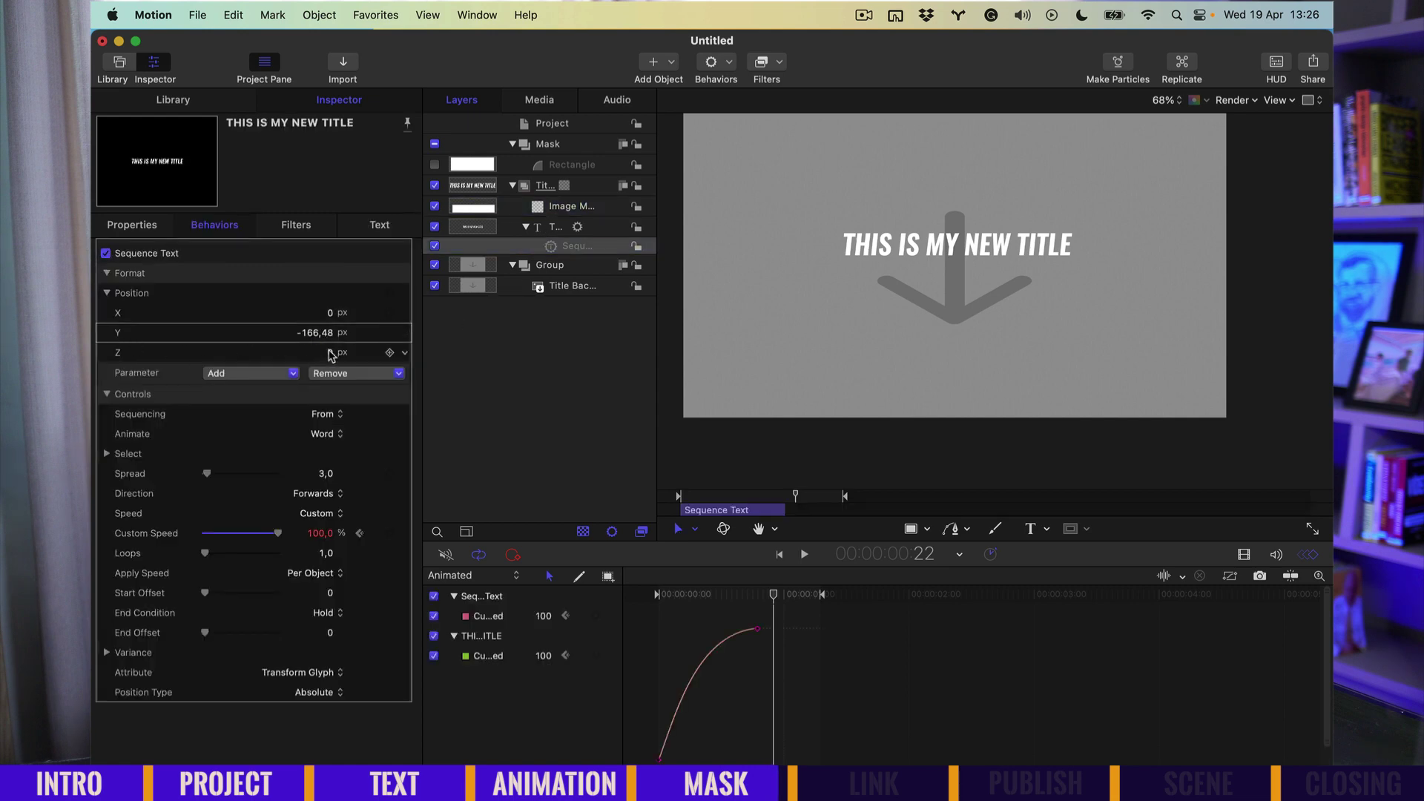
{"action": "left_click", "coordinate": [404, 333]}
{"action": "left_click", "coordinate": [559, 168]}
{"action": "left_click", "coordinate": [132, 226]}
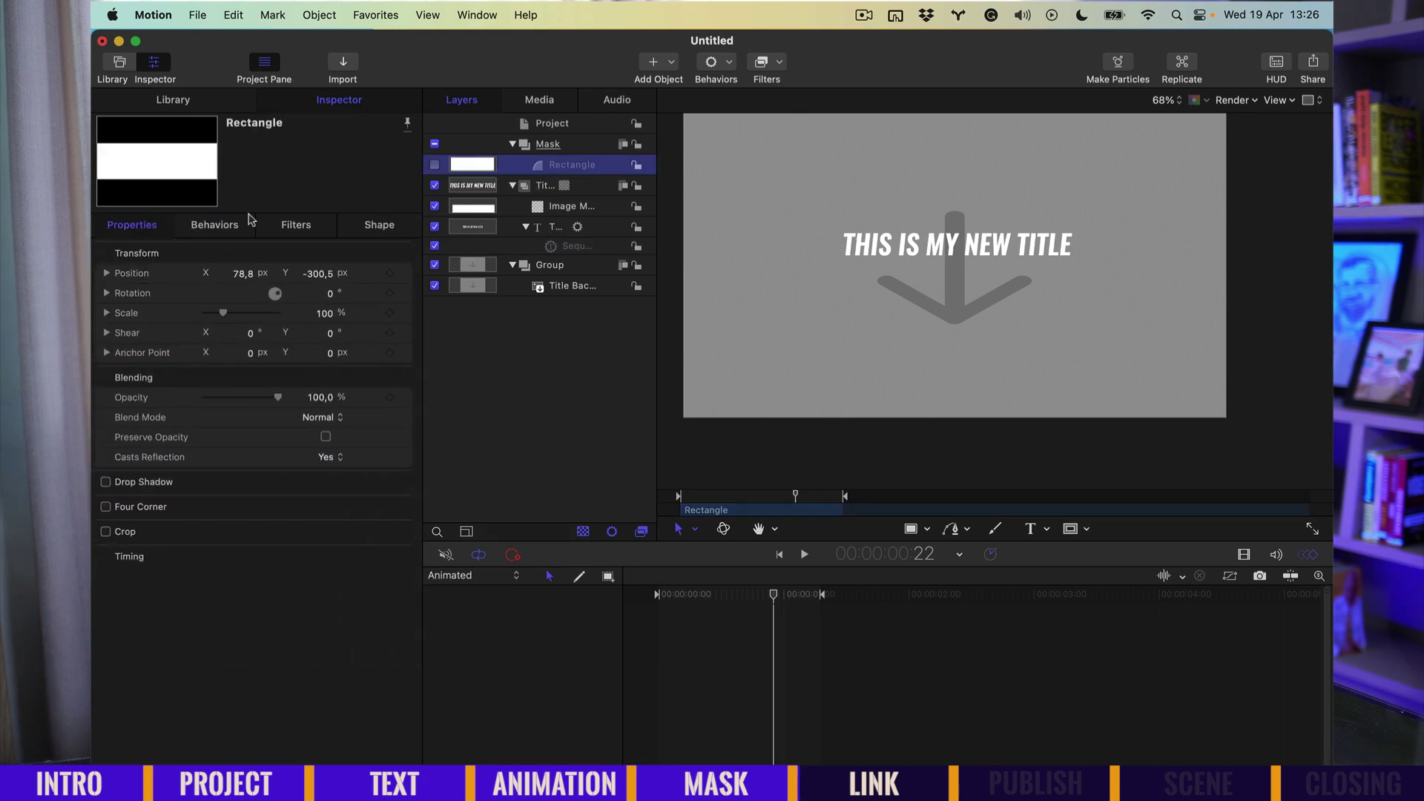
{"action": "left_click", "coordinate": [106, 272]}
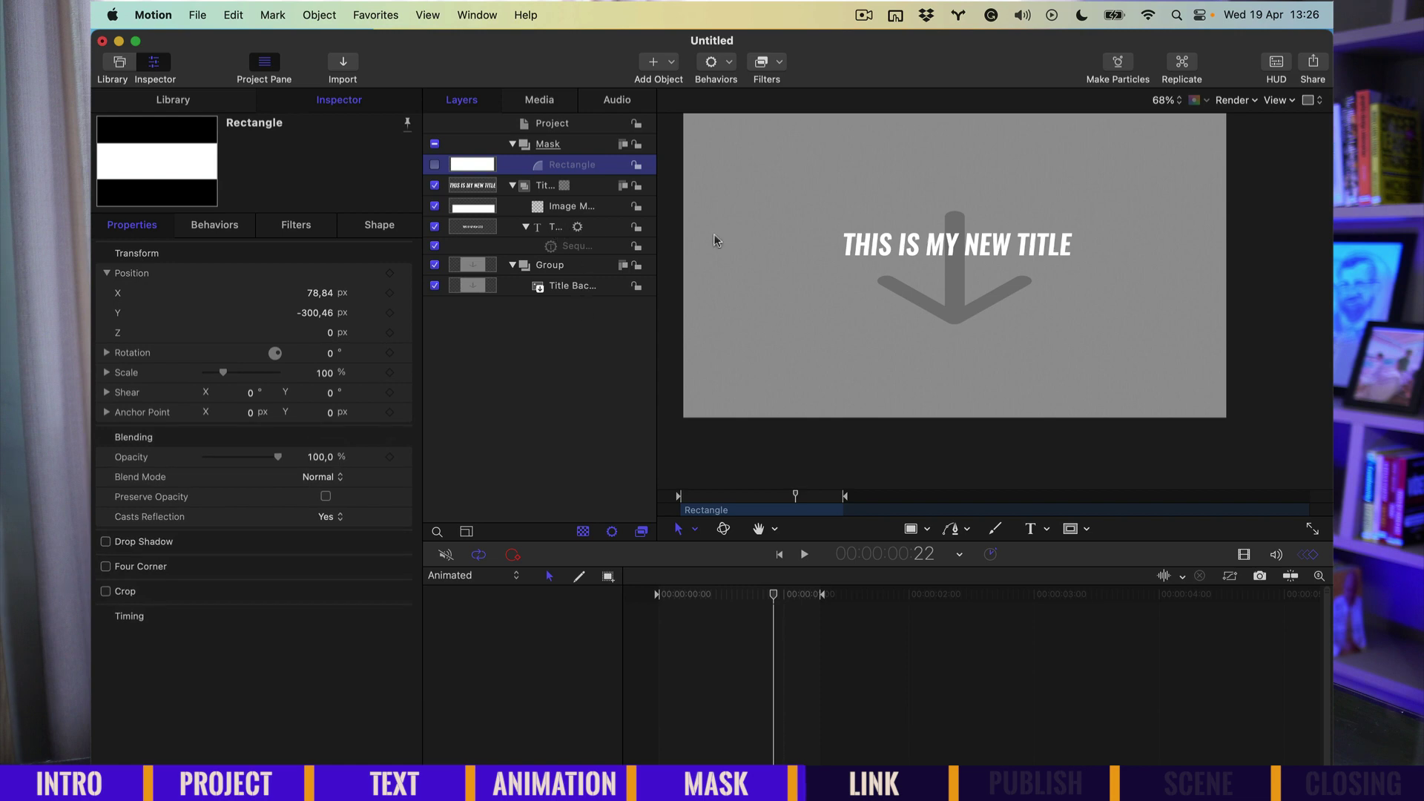
Save the project as title template FACEBOOK TITLE in a new FACEBOOK category and publish it.
{"action": "key", "text": "super+s"}
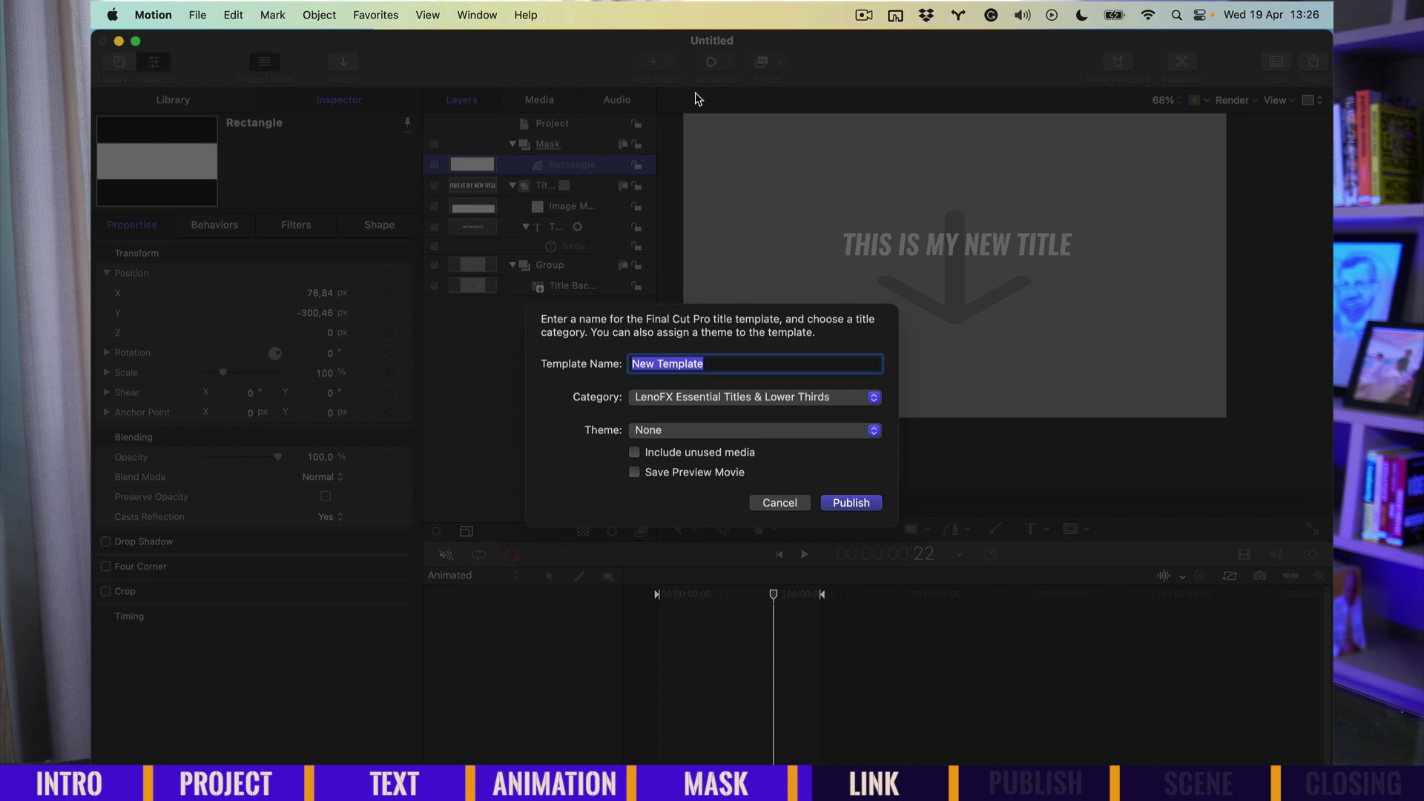
{"action": "type", "text": "FACEBOOK TITL"}
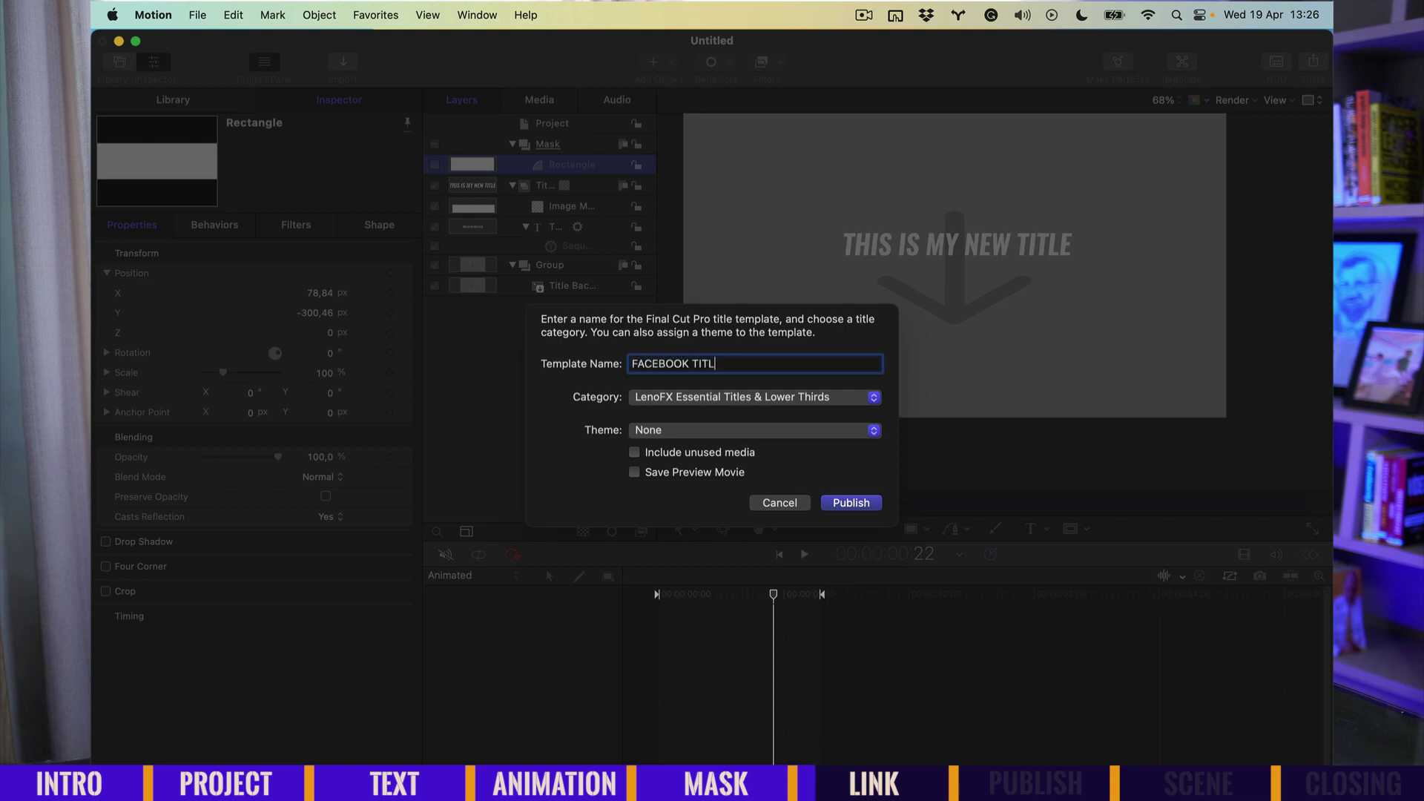
{"action": "type", "text": "E"}
{"action": "left_click", "coordinate": [745, 398]}
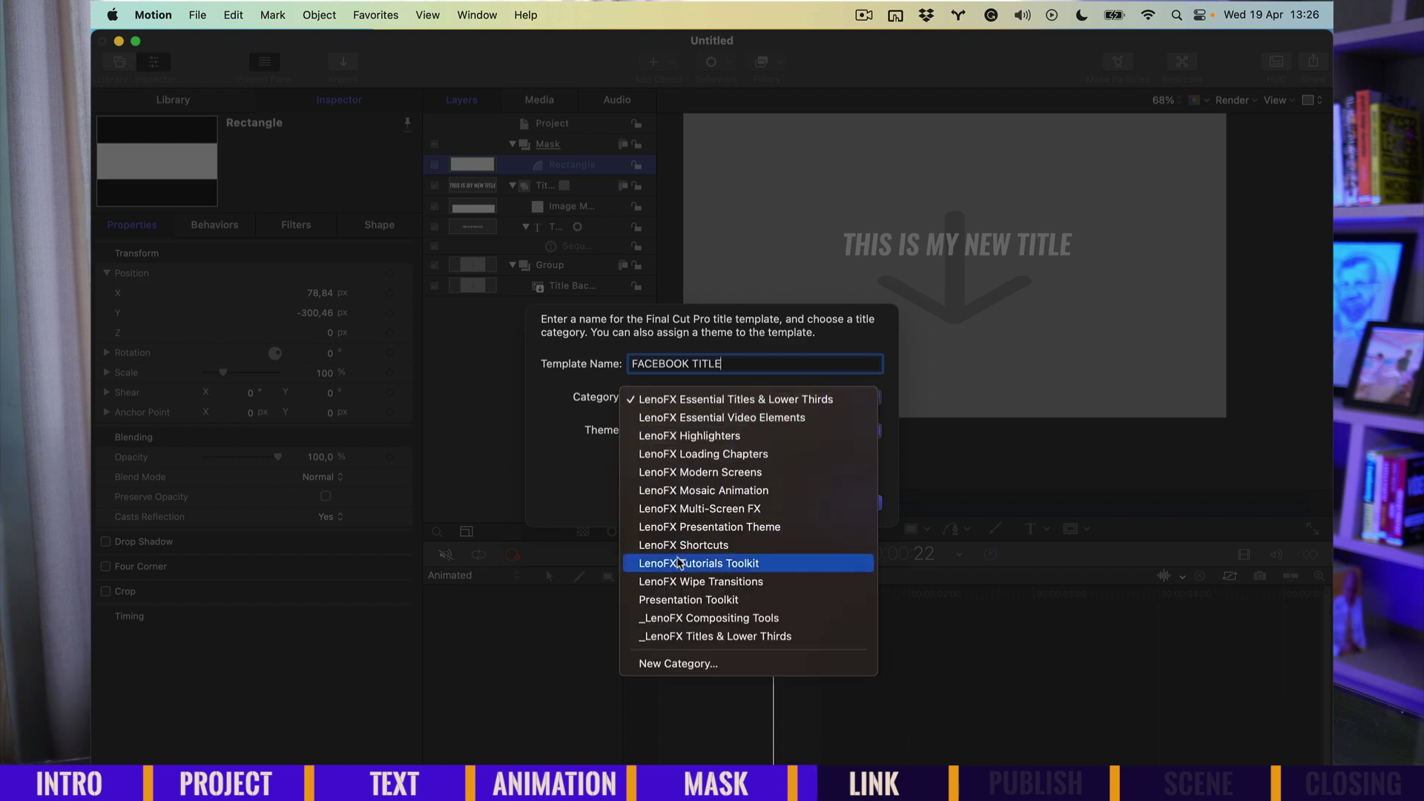
{"action": "left_click", "coordinate": [716, 665]}
{"action": "type", "text": "FACEBOOK"}
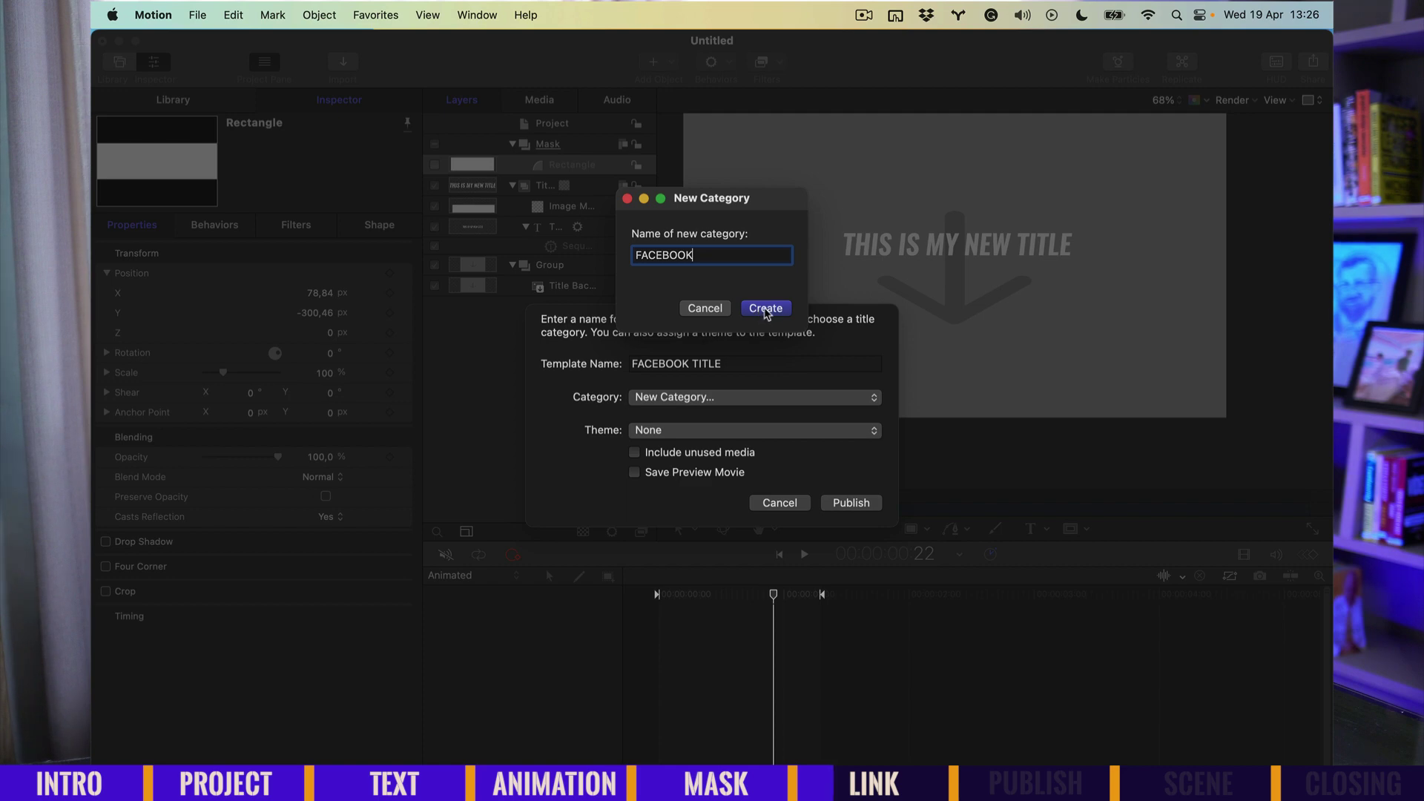
{"action": "left_click", "coordinate": [766, 308]}
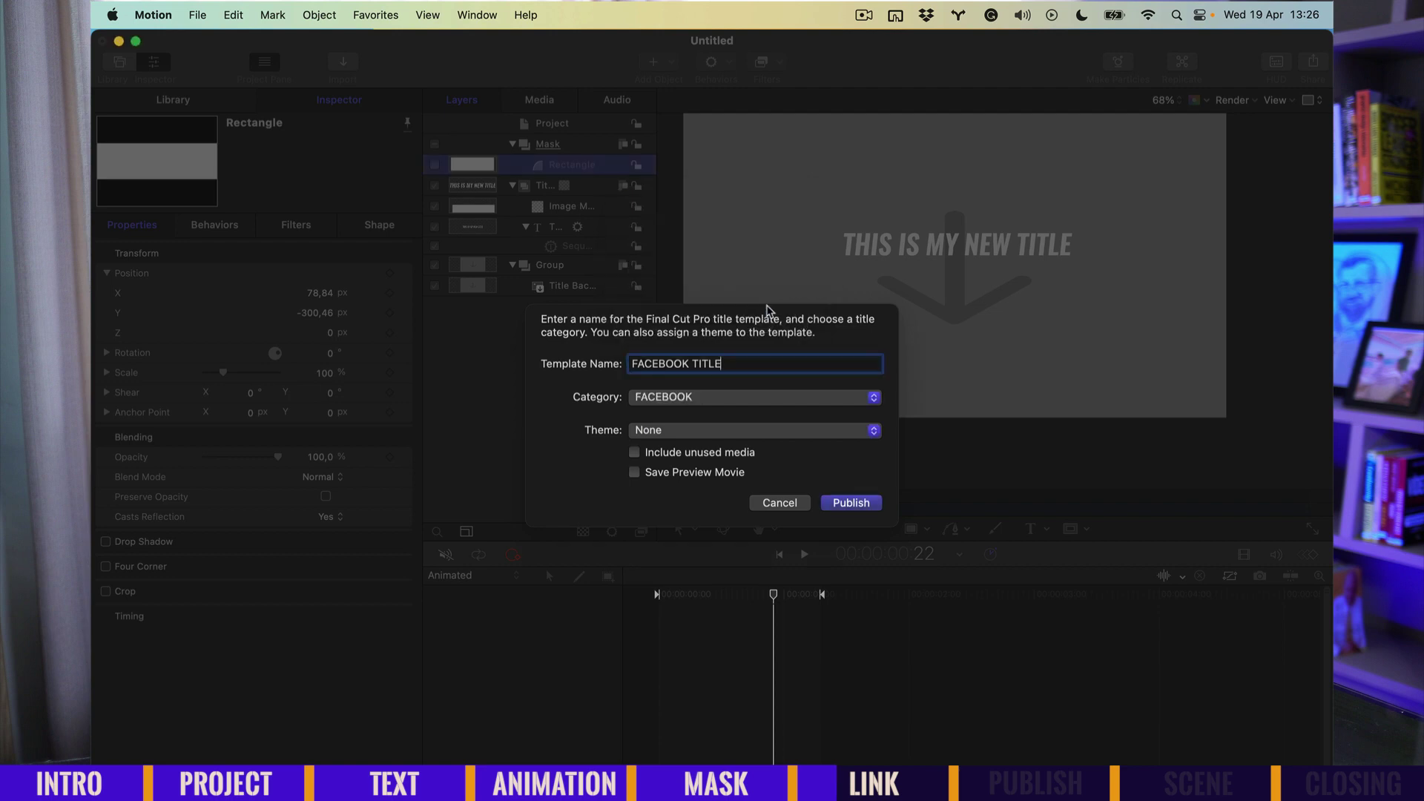
{"action": "left_click", "coordinate": [846, 503]}
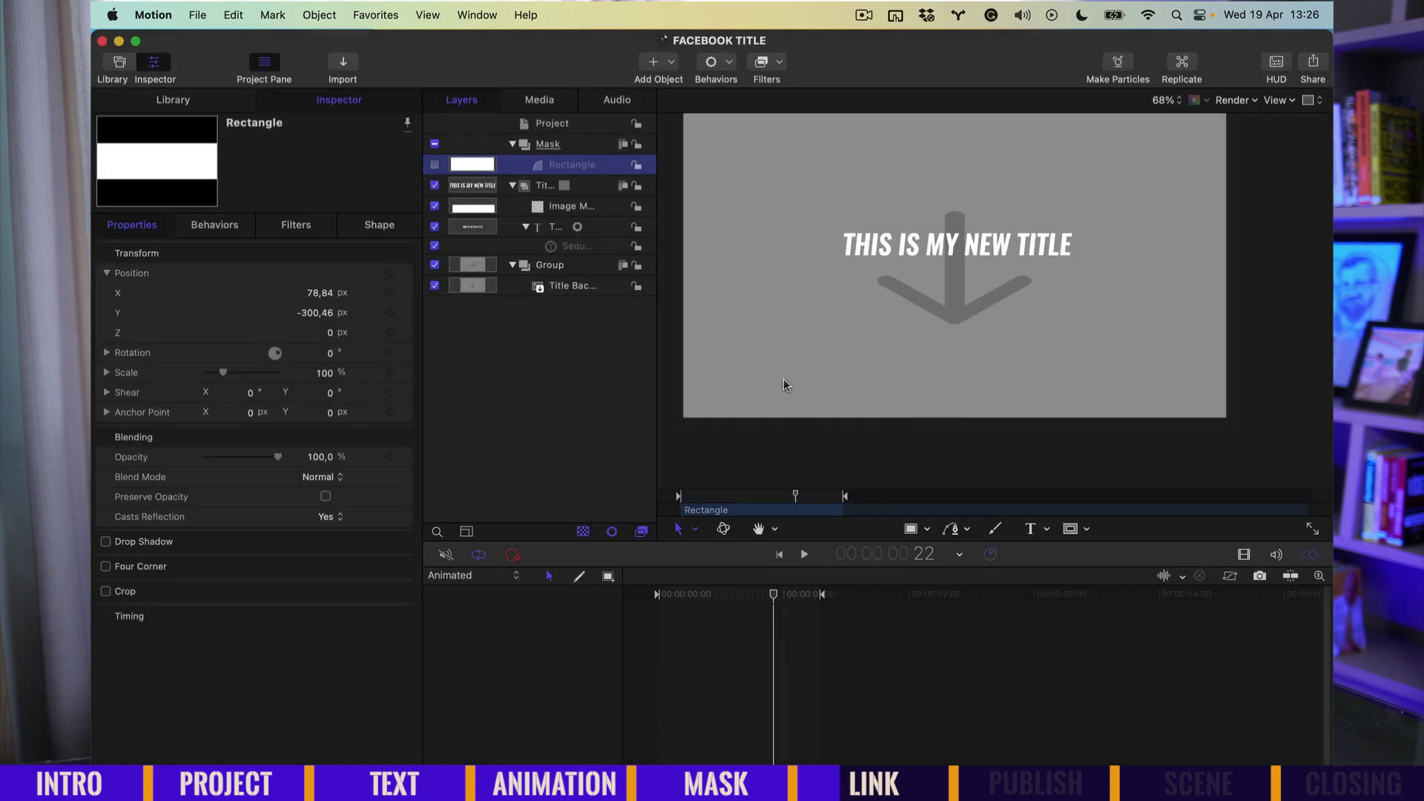
Try reaching Final Cut Pro through the app switcher and launcher search.
{"action": "key", "text": "super+Tab"}
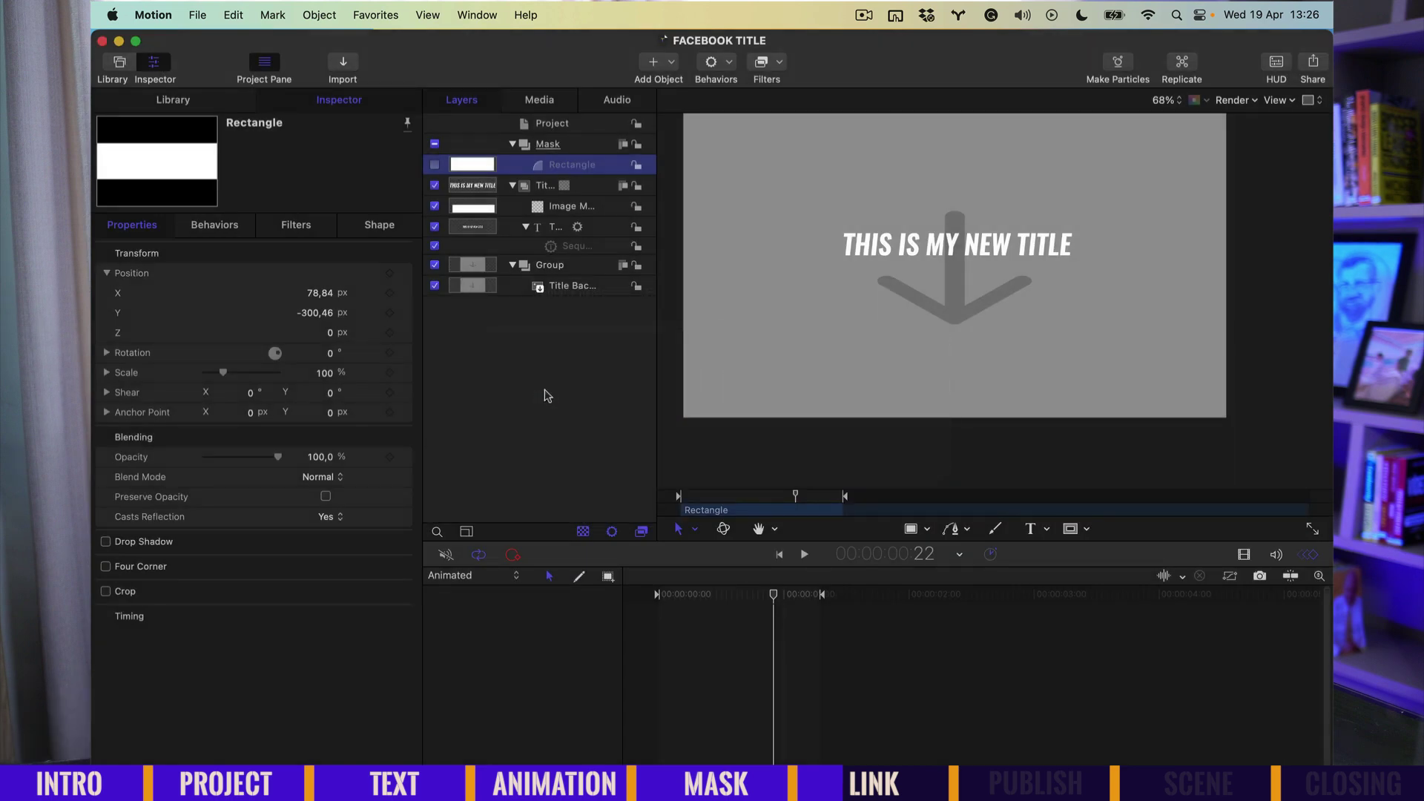
{"action": "key", "text": "alt+space"}
{"action": "type", "text": "fi"}
{"action": "key", "text": "Escape"}
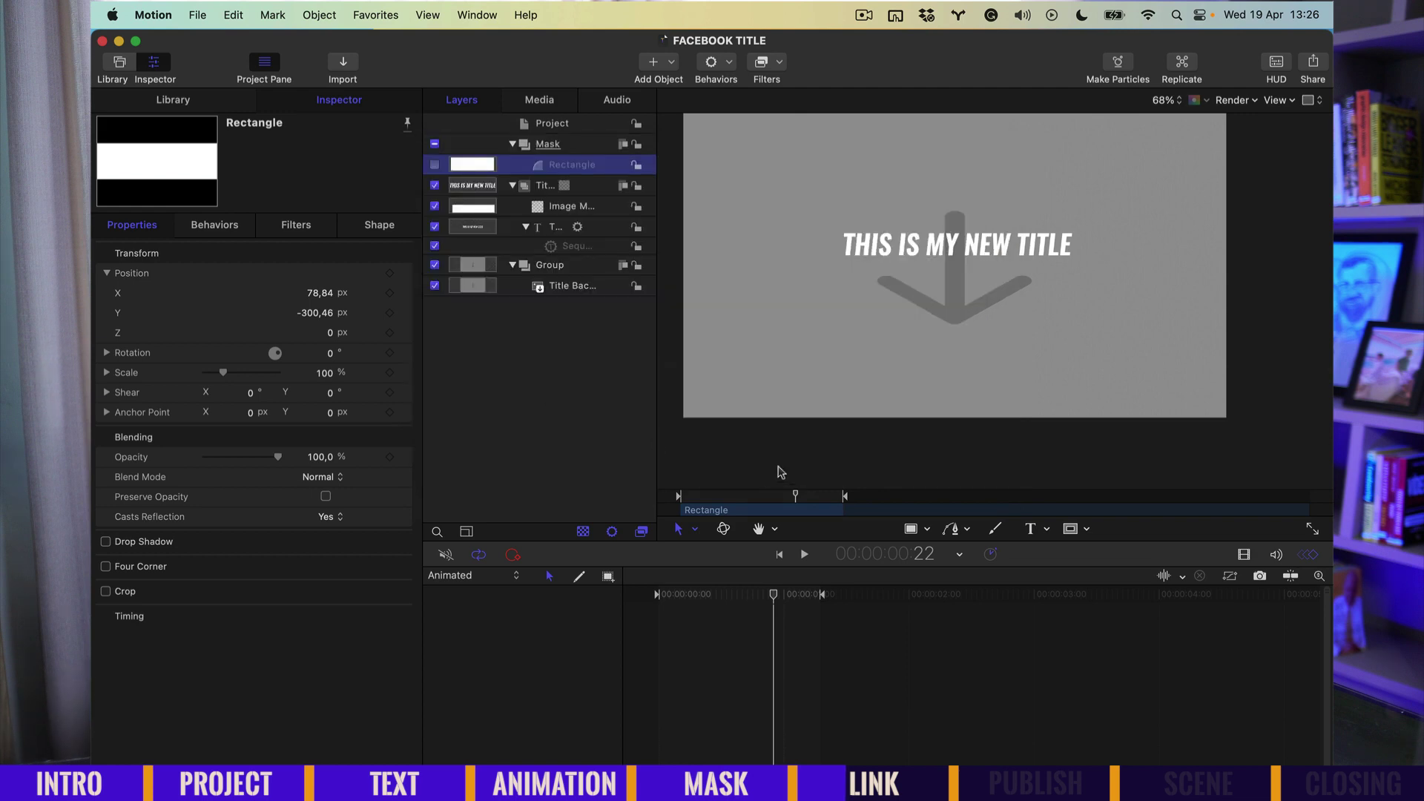
In Final Cut Pro, hide the inspector and delete the Mosaic title clip.
{"action": "key", "text": "alt+space"}
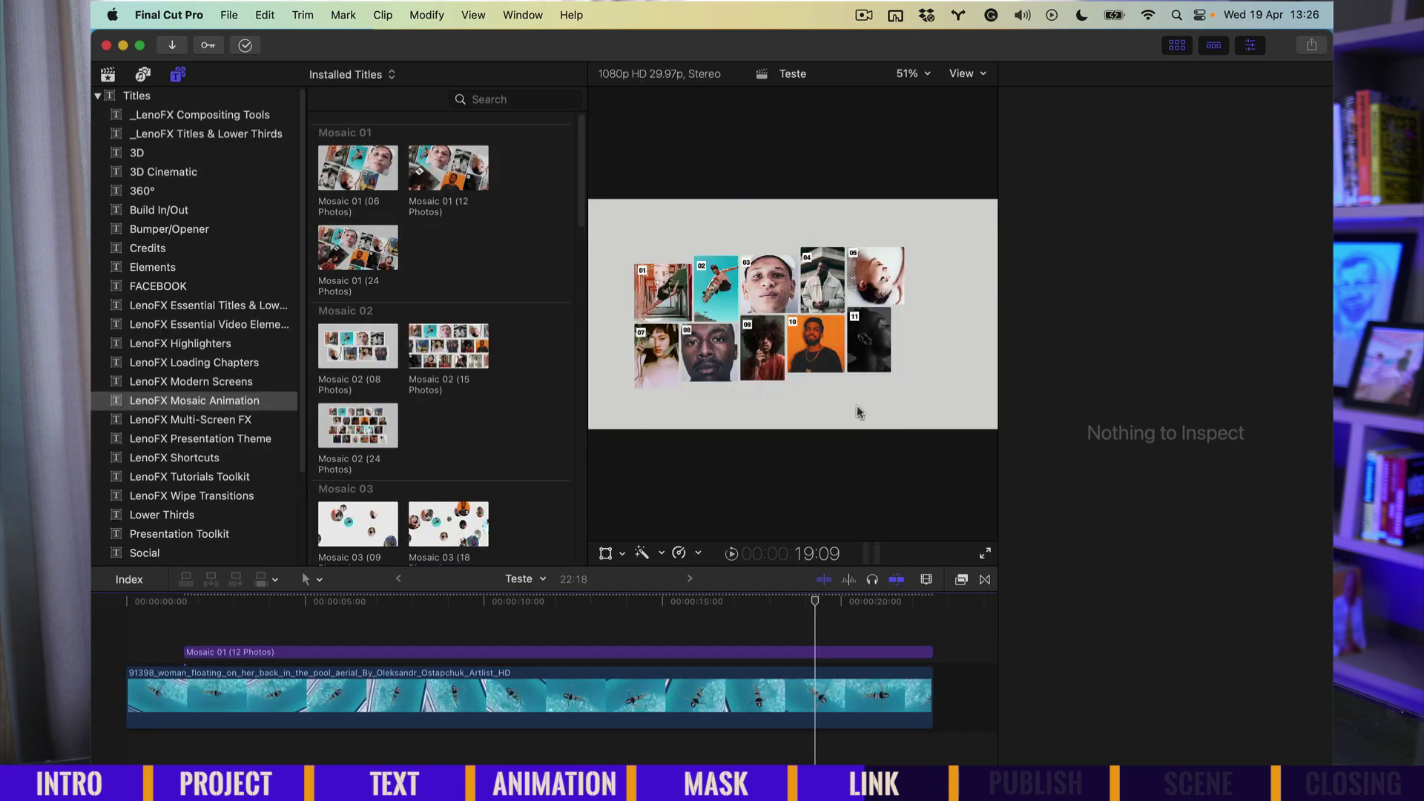
{"action": "key", "text": "super+4"}
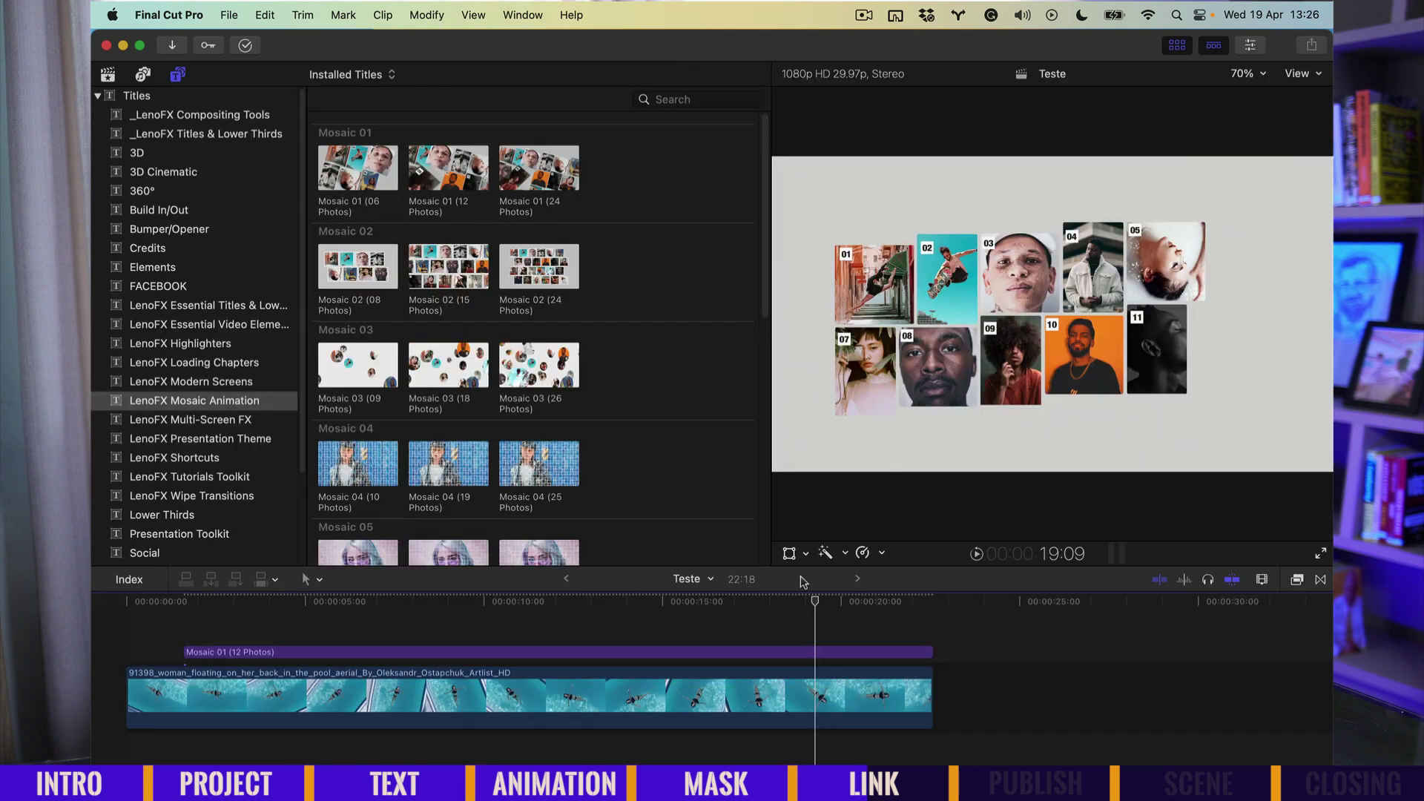
{"action": "left_click", "coordinate": [668, 652]}
{"action": "key", "text": "Delete"}
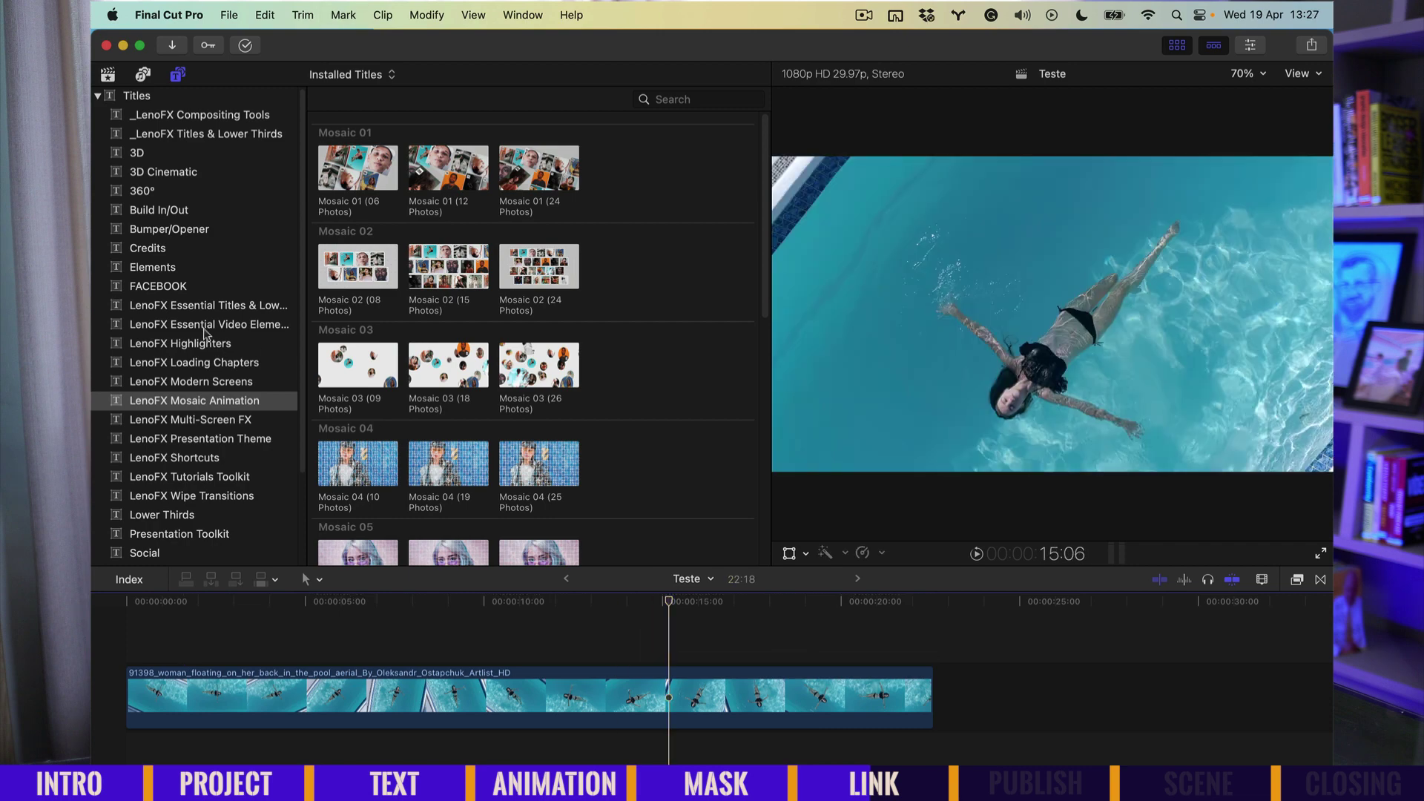
Place FACEBOOK TITLE above the pool clip at 5 s and adjust its vertical position.
{"action": "left_click", "coordinate": [183, 289]}
{"action": "left_click_drag", "start_coordinate": [352, 161], "coordinate": [317, 652]}
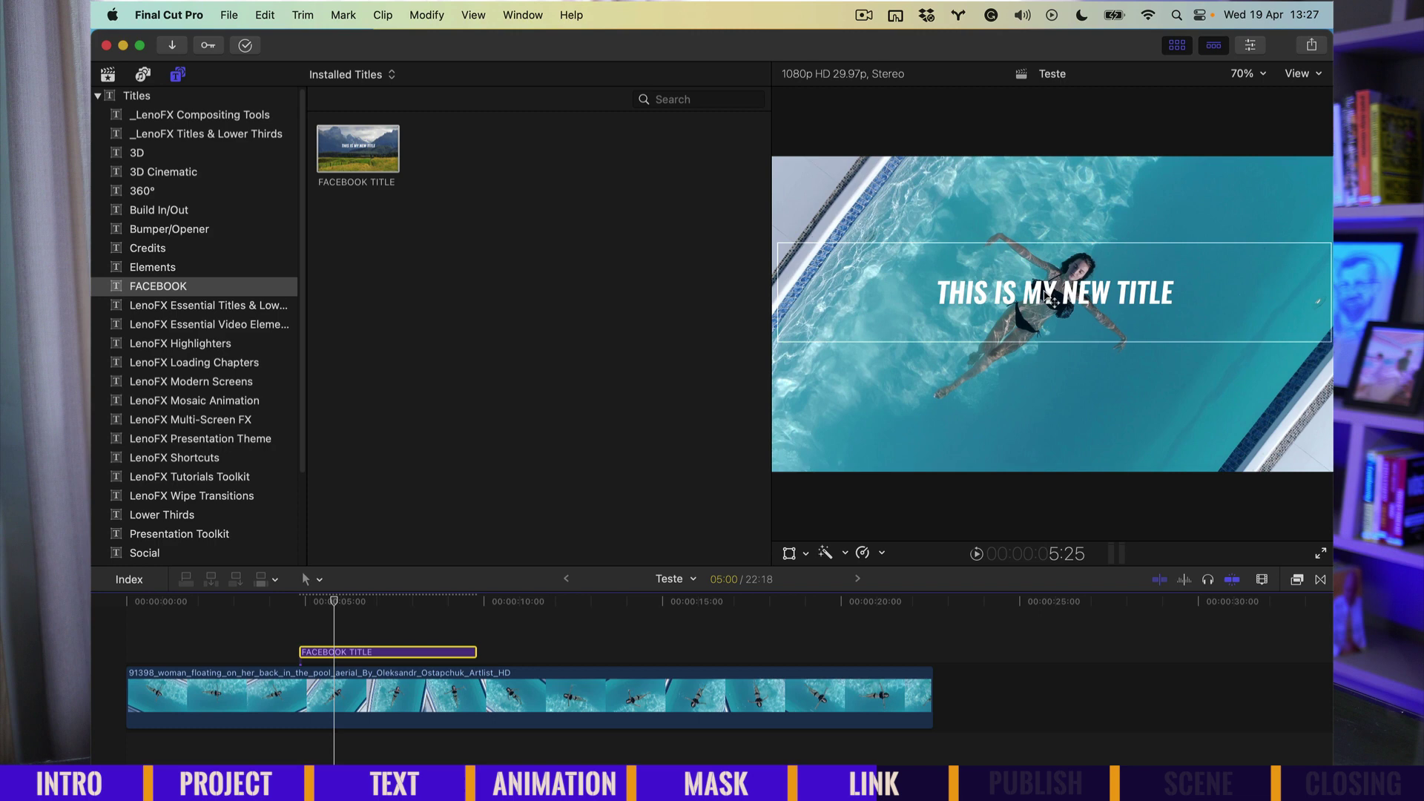
{"action": "mouse_move", "coordinate": [1040, 293]}
{"action": "left_mouse_down"}
{"action": "mouse_move", "coordinate": [1036, 324]}
{"action": "mouse_move", "coordinate": [1033, 290]}
{"action": "left_mouse_up"}
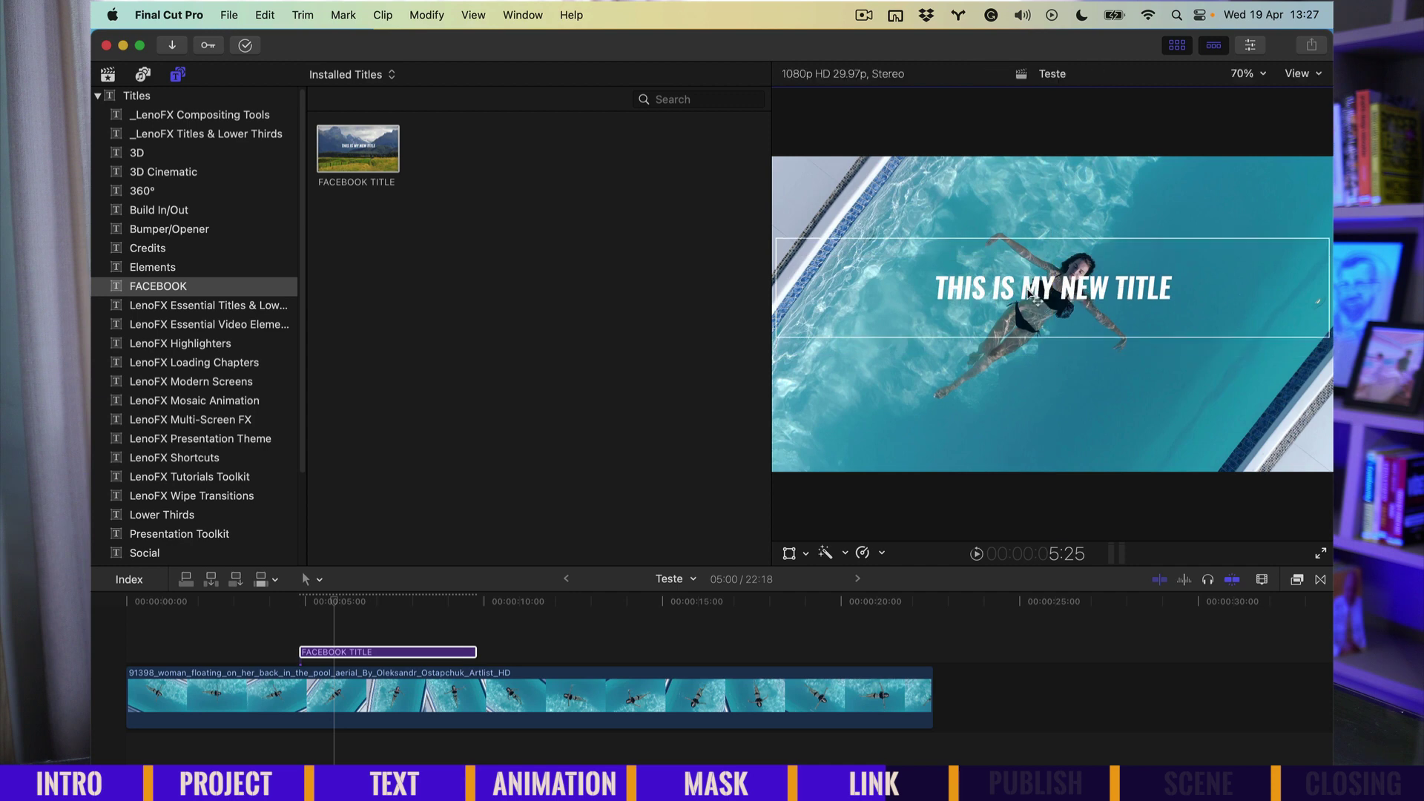
{"action": "key", "text": "super+Tab"}
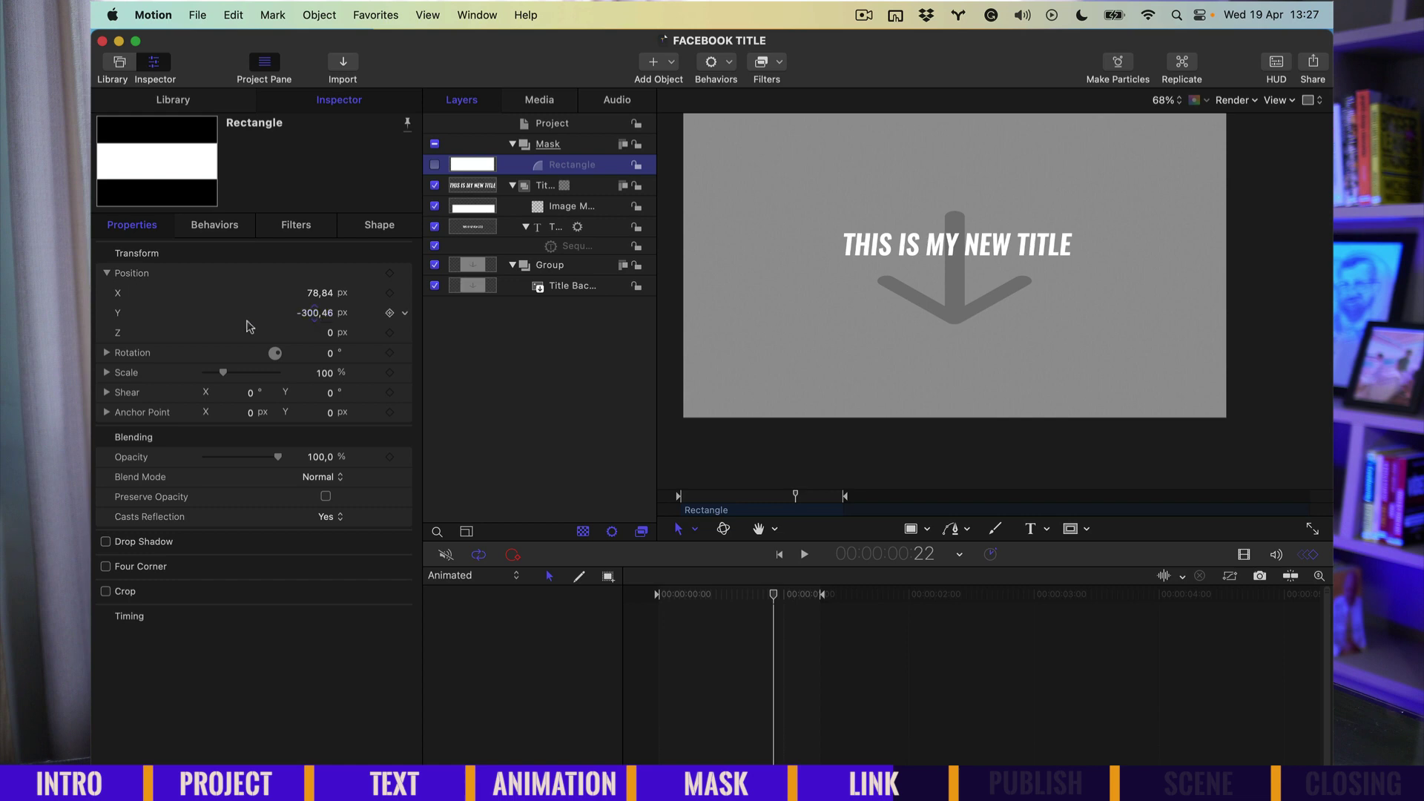
Link the mask rectangle's Y position to the title text layer.
{"action": "double_click", "coordinate": [537, 166]}
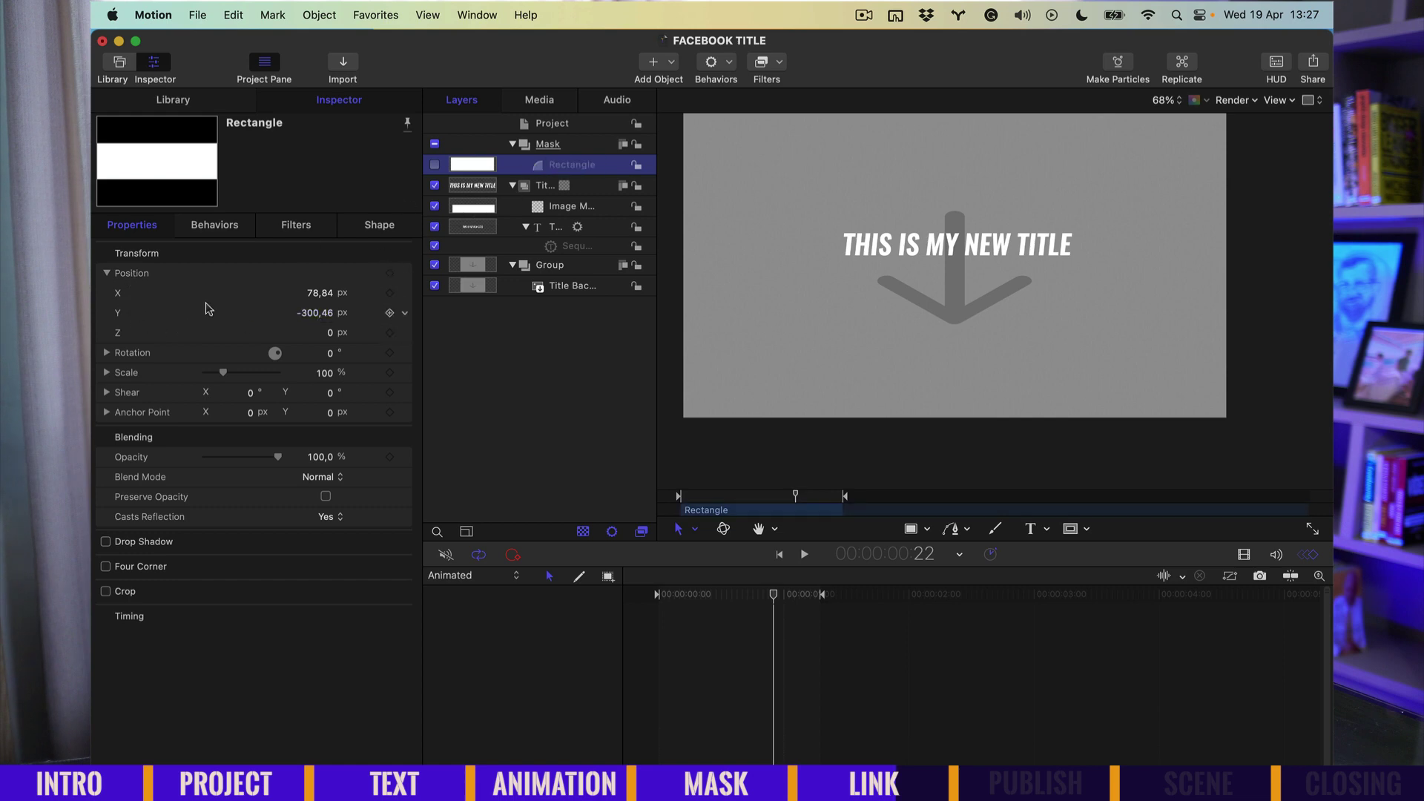
{"action": "right_click", "coordinate": [123, 313]}
{"action": "mouse_move", "coordinate": [191, 485]}
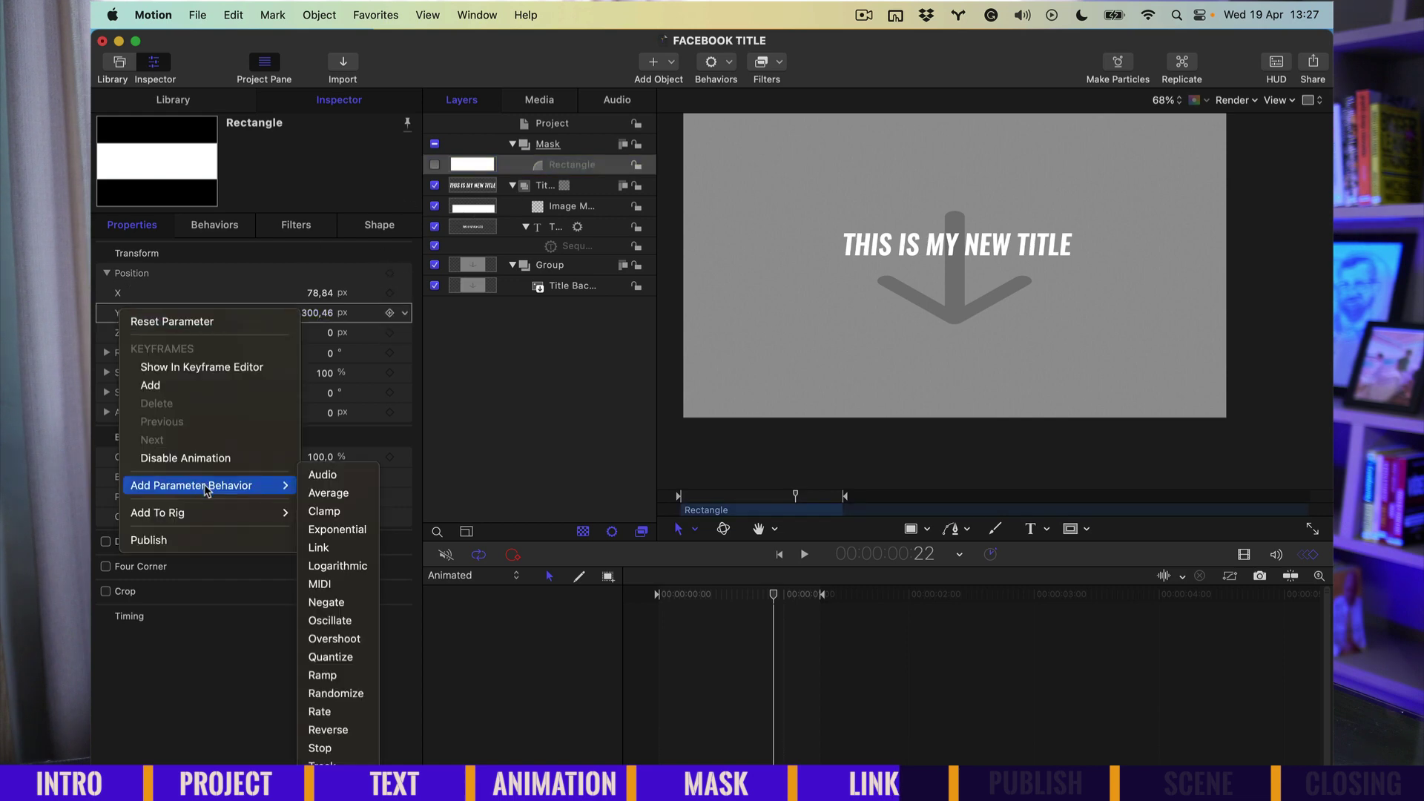
{"action": "left_click", "coordinate": [330, 549]}
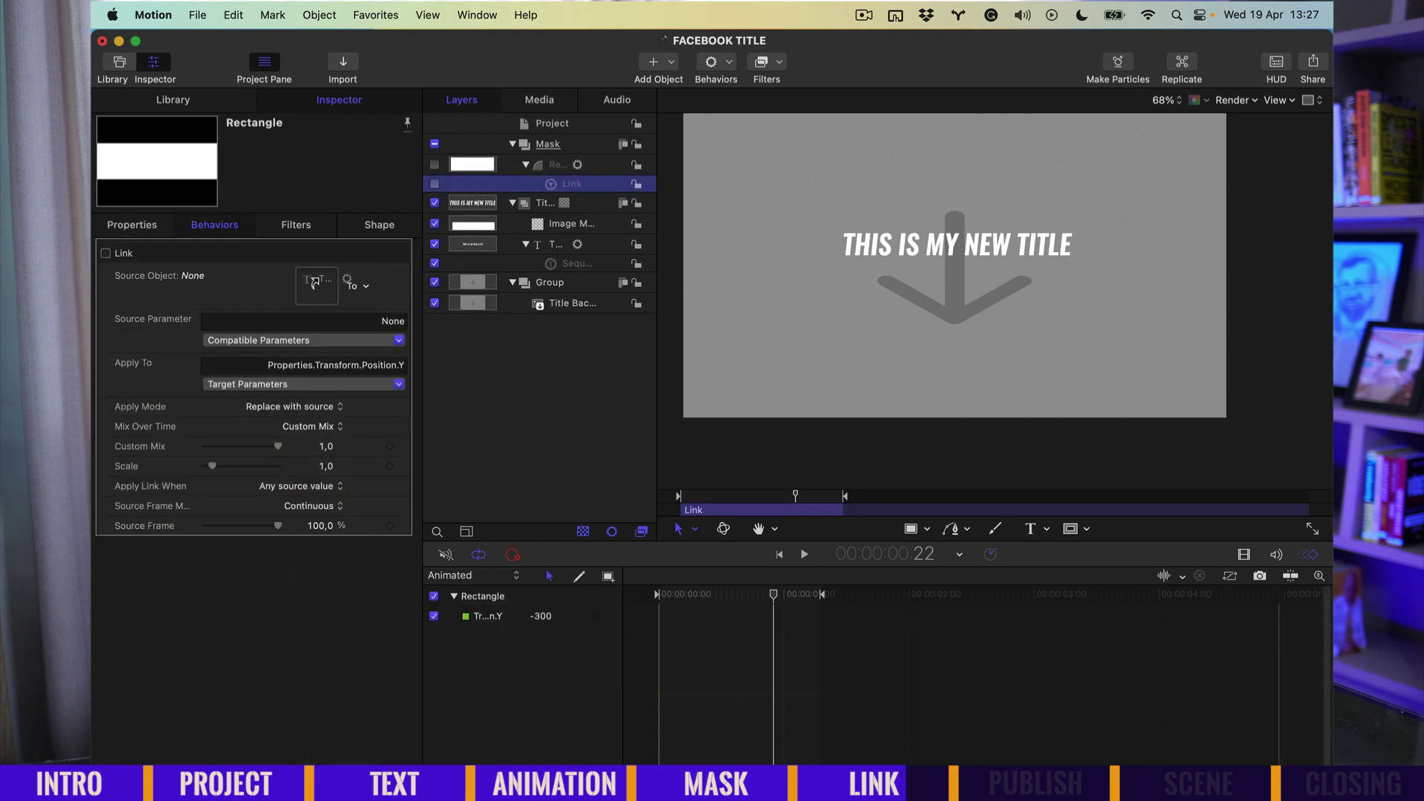
{"action": "left_click_drag", "start_coordinate": [549, 250], "coordinate": [317, 285]}
{"action": "left_click_drag", "start_coordinate": [716, 499], "coordinate": [764, 496]}
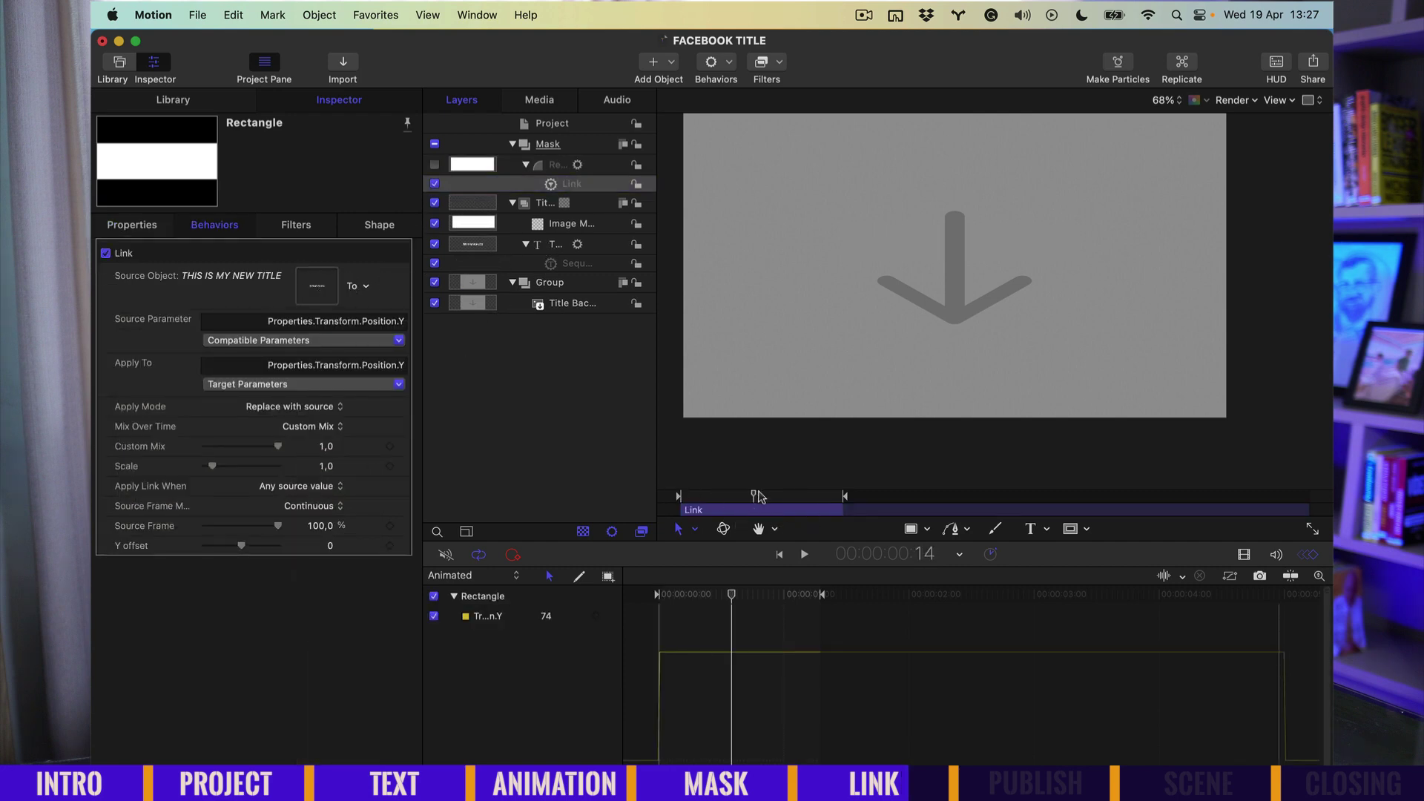
Re-enable the mask rectangle and give it a yellow fill.
{"action": "left_click", "coordinate": [435, 166]}
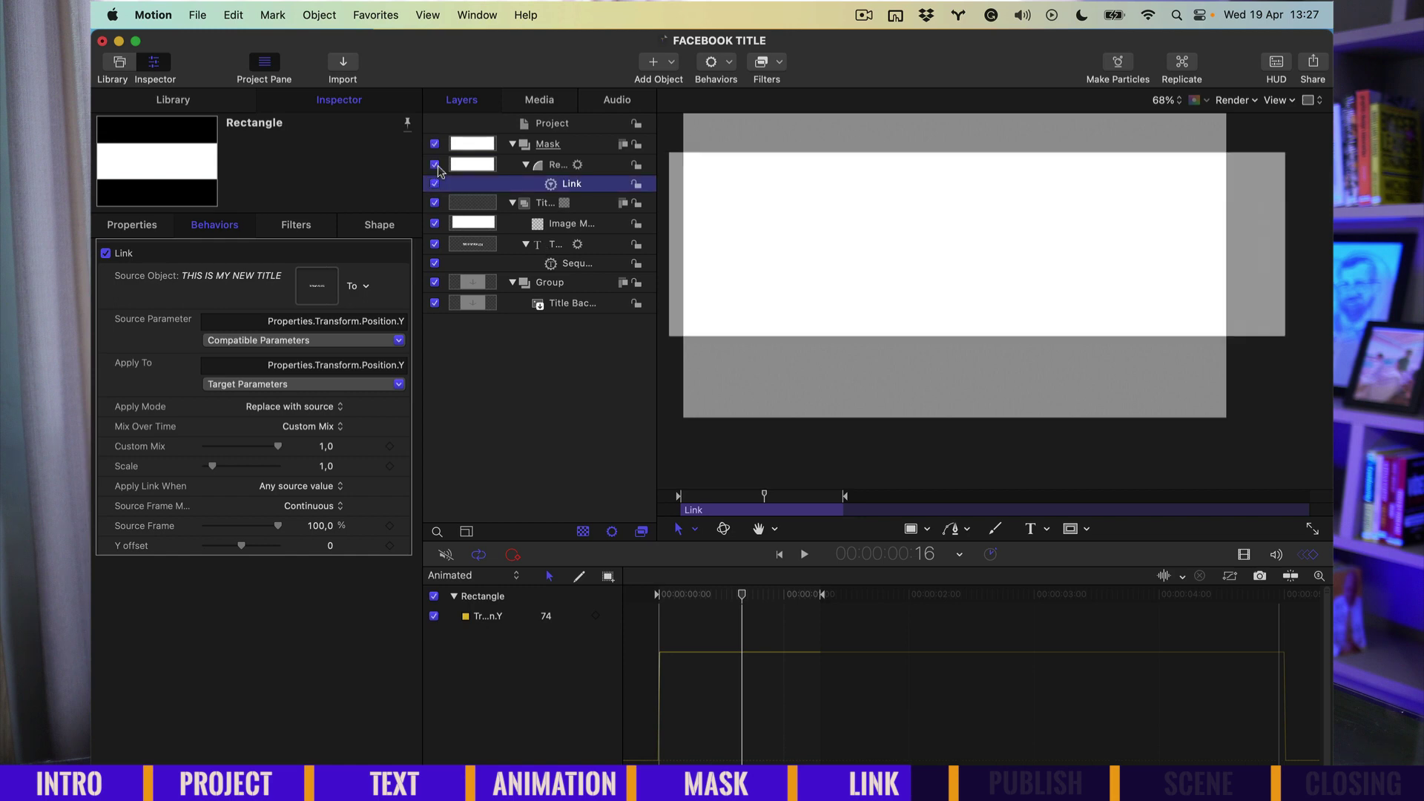
{"action": "left_click", "coordinate": [546, 164]}
{"action": "left_click", "coordinate": [379, 225]}
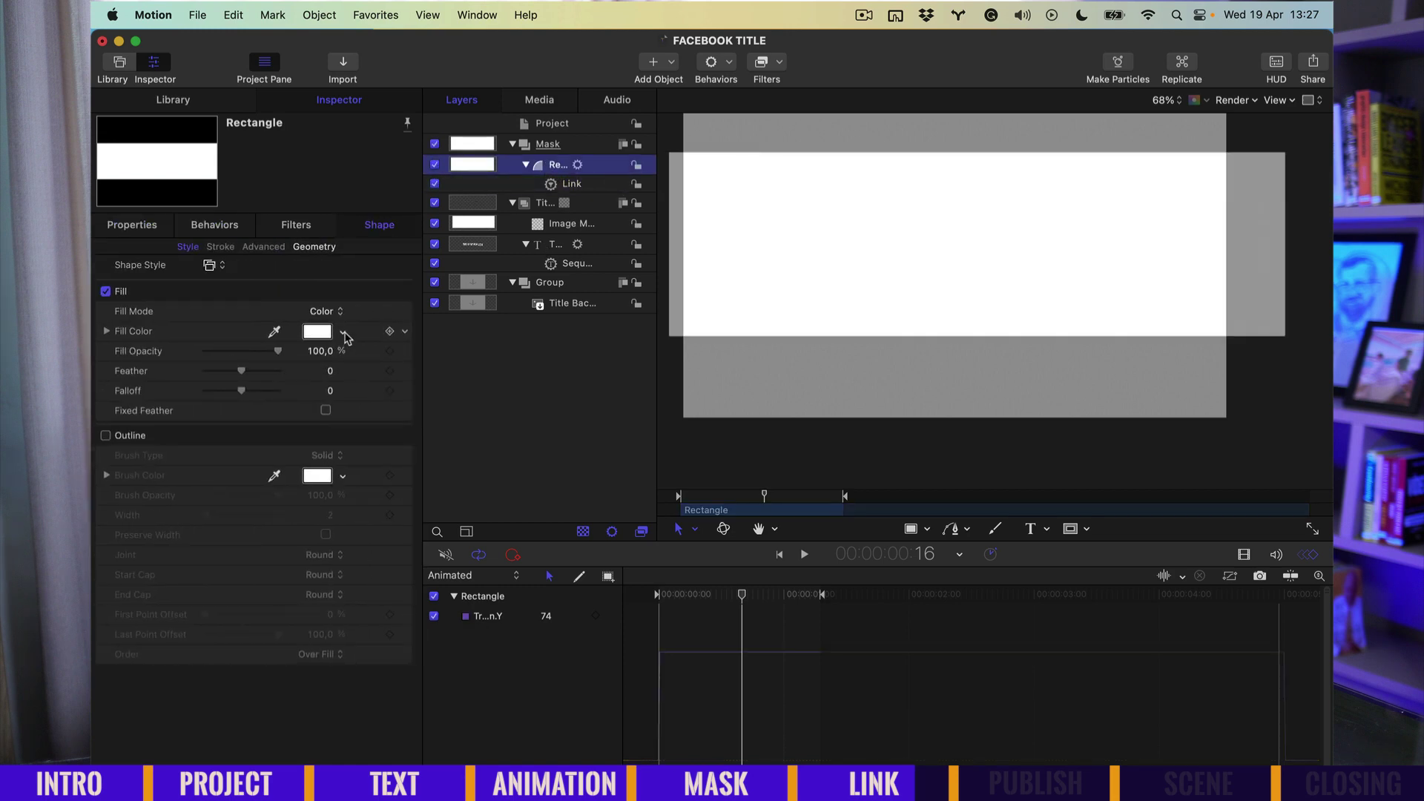
{"action": "left_click", "coordinate": [342, 332]}
{"action": "left_click", "coordinate": [367, 375]}
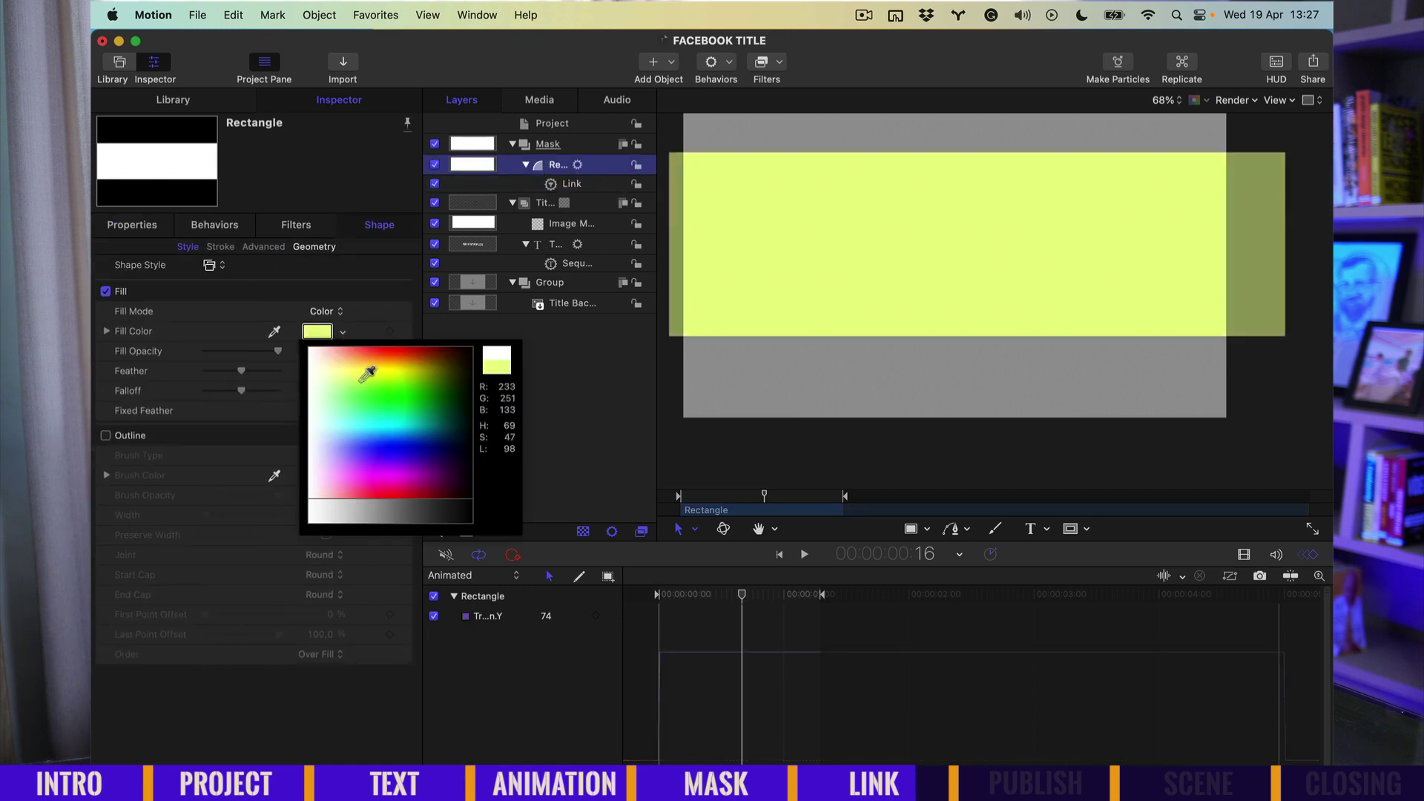
Set the Link offset to about -373.6 so the title shows above the mask, then preview.
{"action": "left_click", "coordinate": [550, 185]}
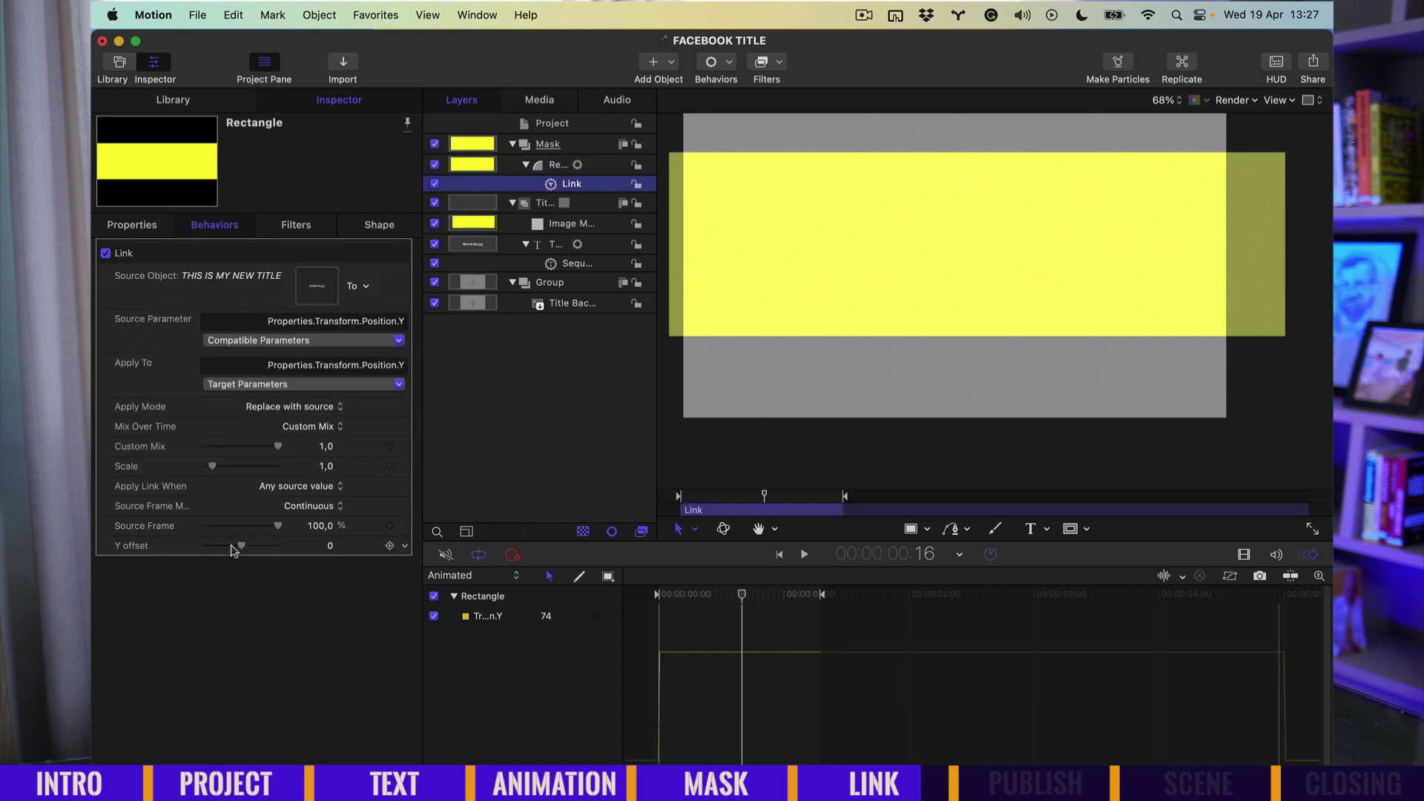
{"action": "left_click_drag", "start_coordinate": [330, 547], "coordinate": [529, 348]}
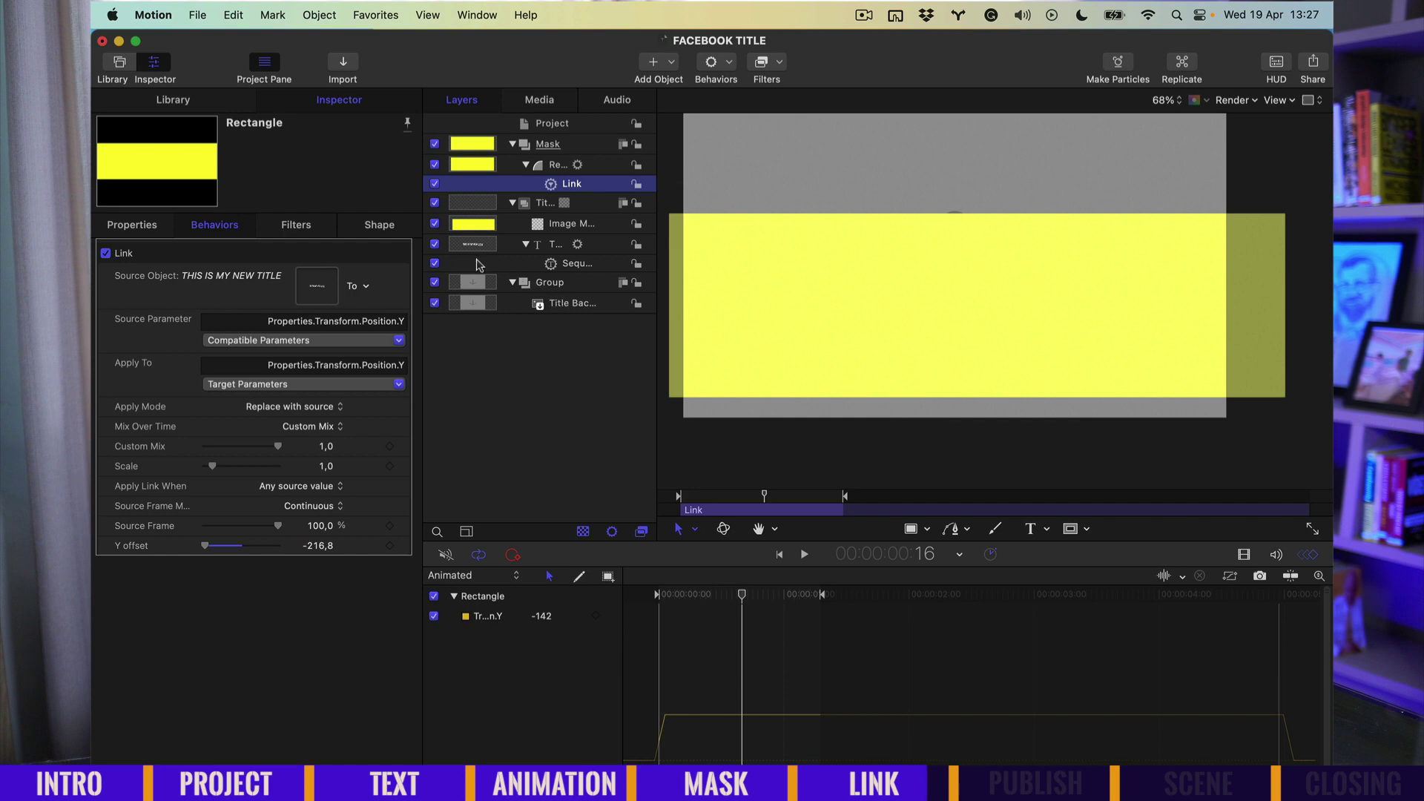
{"action": "left_click_drag", "start_coordinate": [727, 593], "coordinate": [778, 593]}
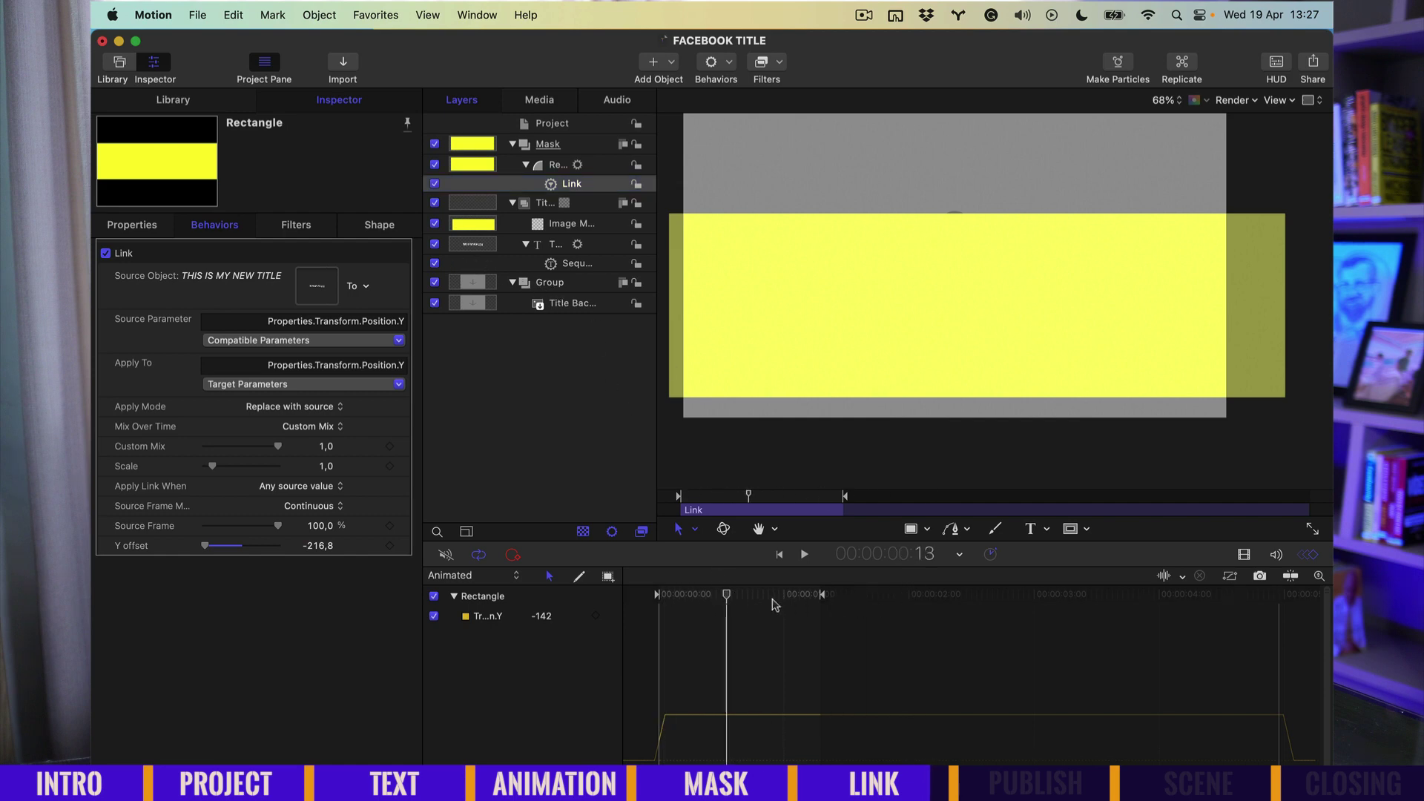
{"action": "left_click", "coordinate": [434, 184]}
{"action": "left_click", "coordinate": [435, 185]}
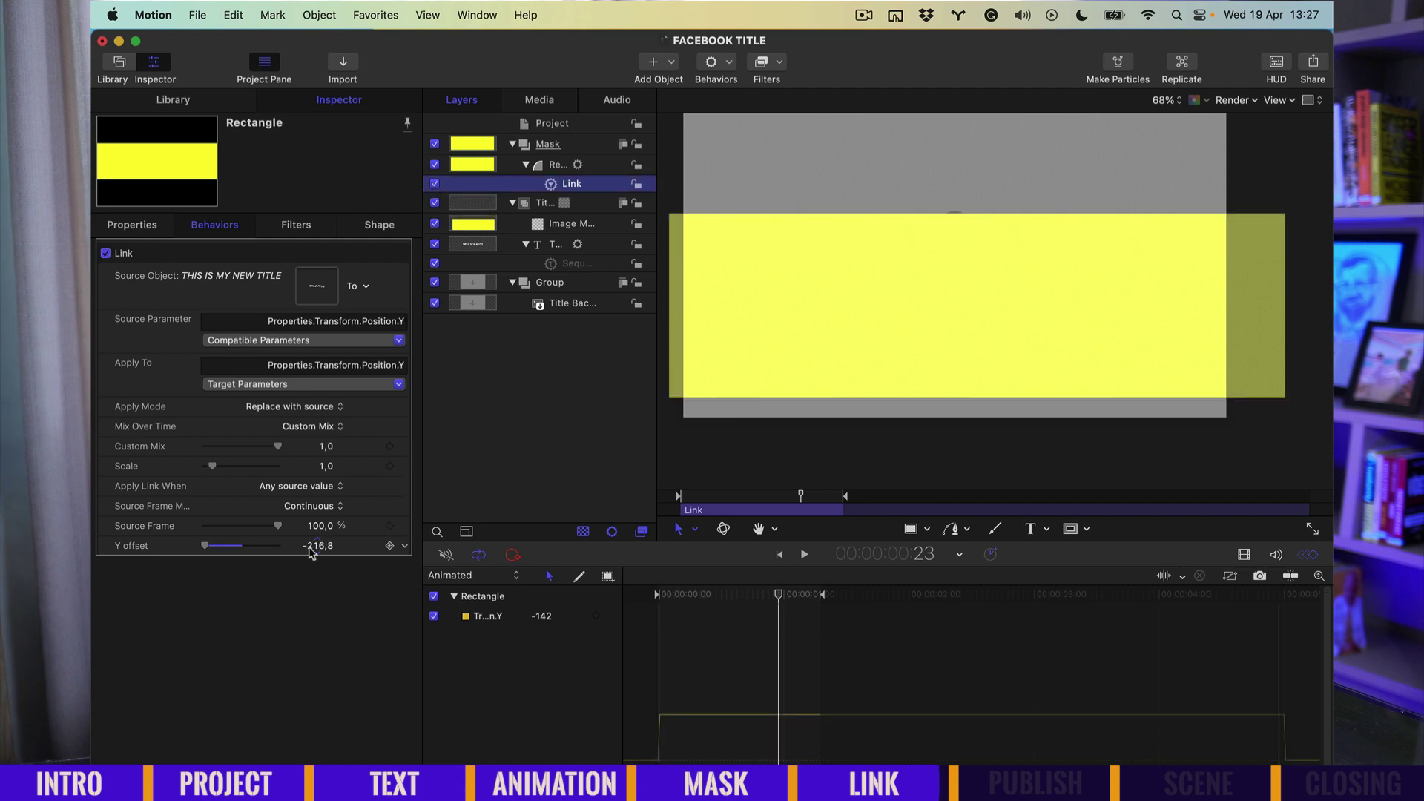
{"action": "left_click_drag", "start_coordinate": [324, 545], "coordinate": [318, 545]}
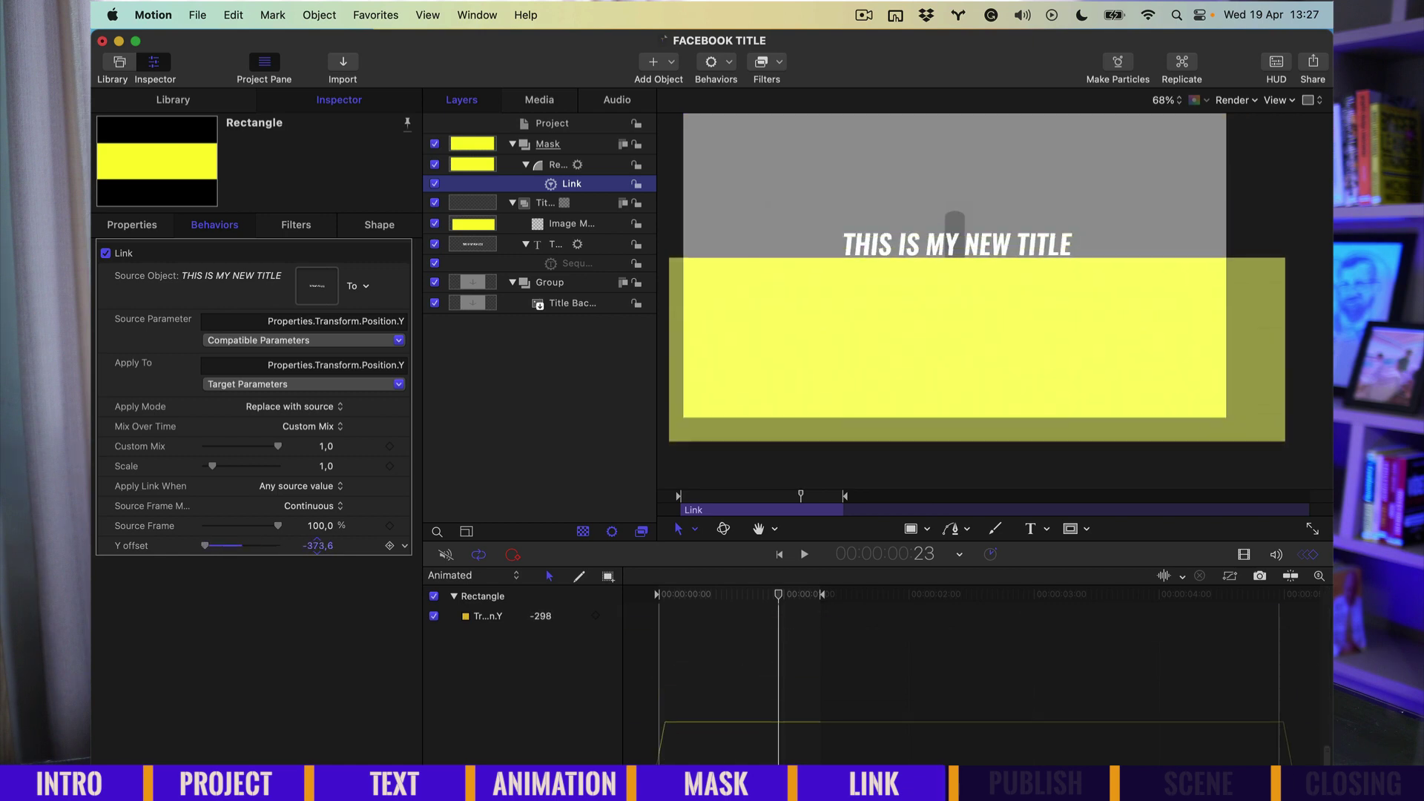
{"action": "key", "text": "space"}
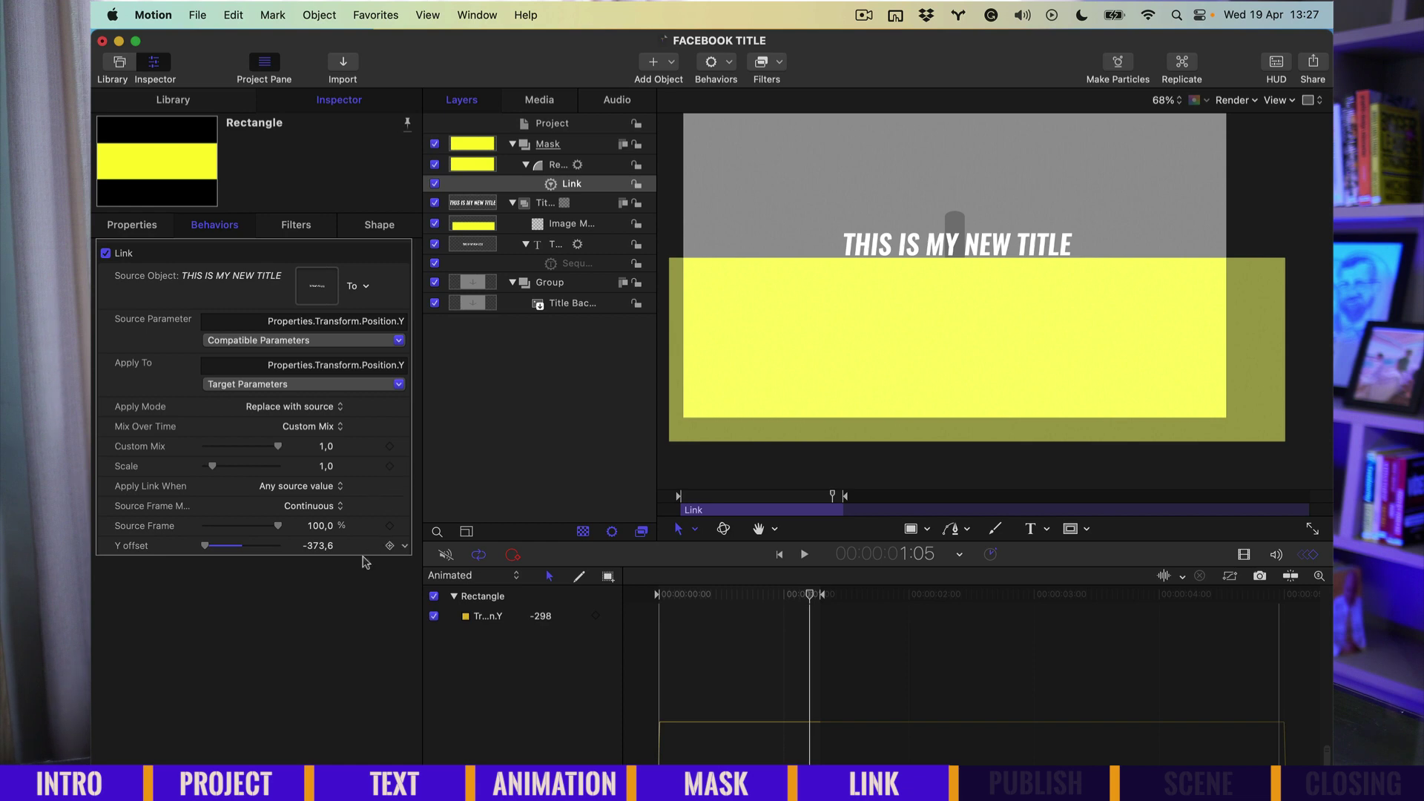
Publish the mask's Y offset parameter.
{"action": "left_click", "coordinate": [404, 547]}
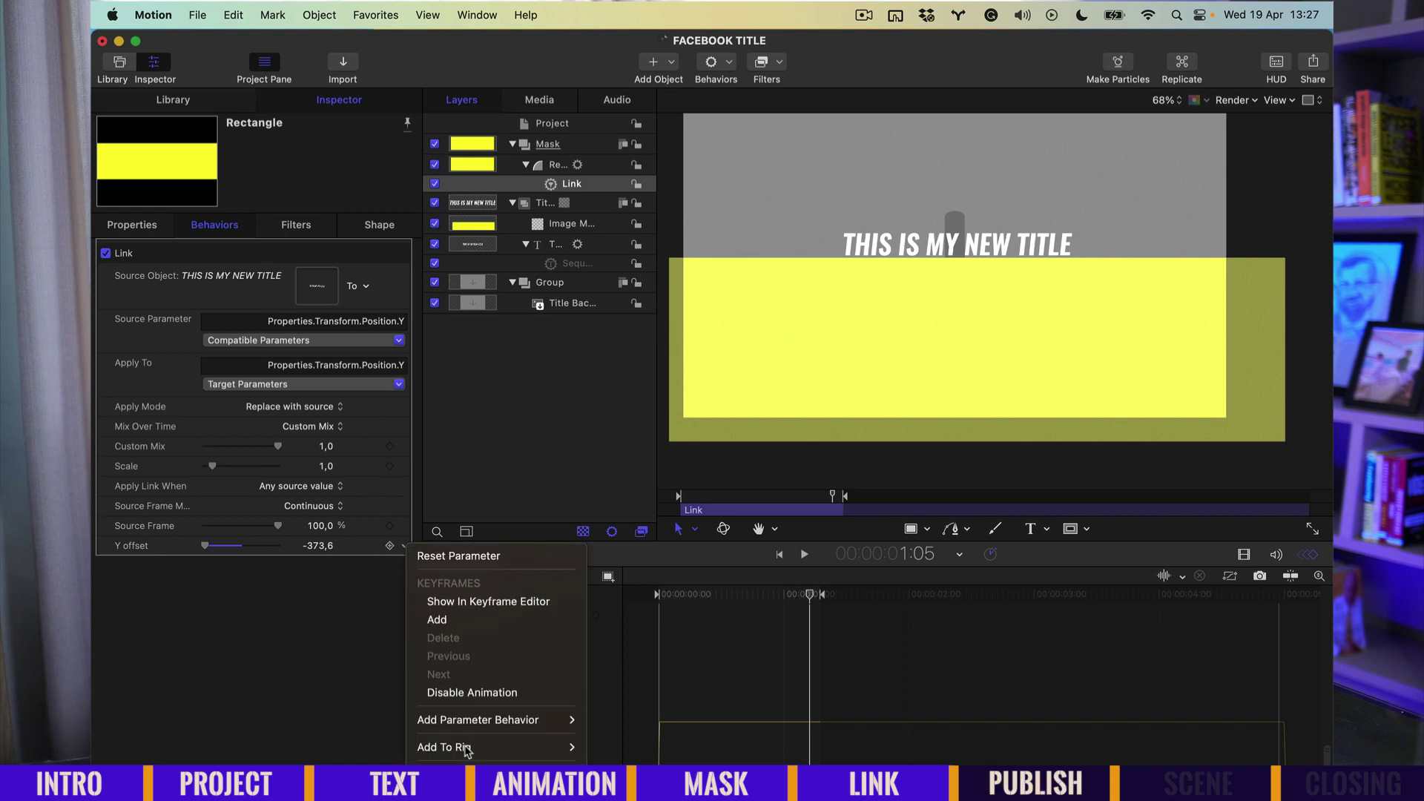
{"action": "left_click", "coordinate": [487, 601]}
{"action": "left_click", "coordinate": [556, 265]}
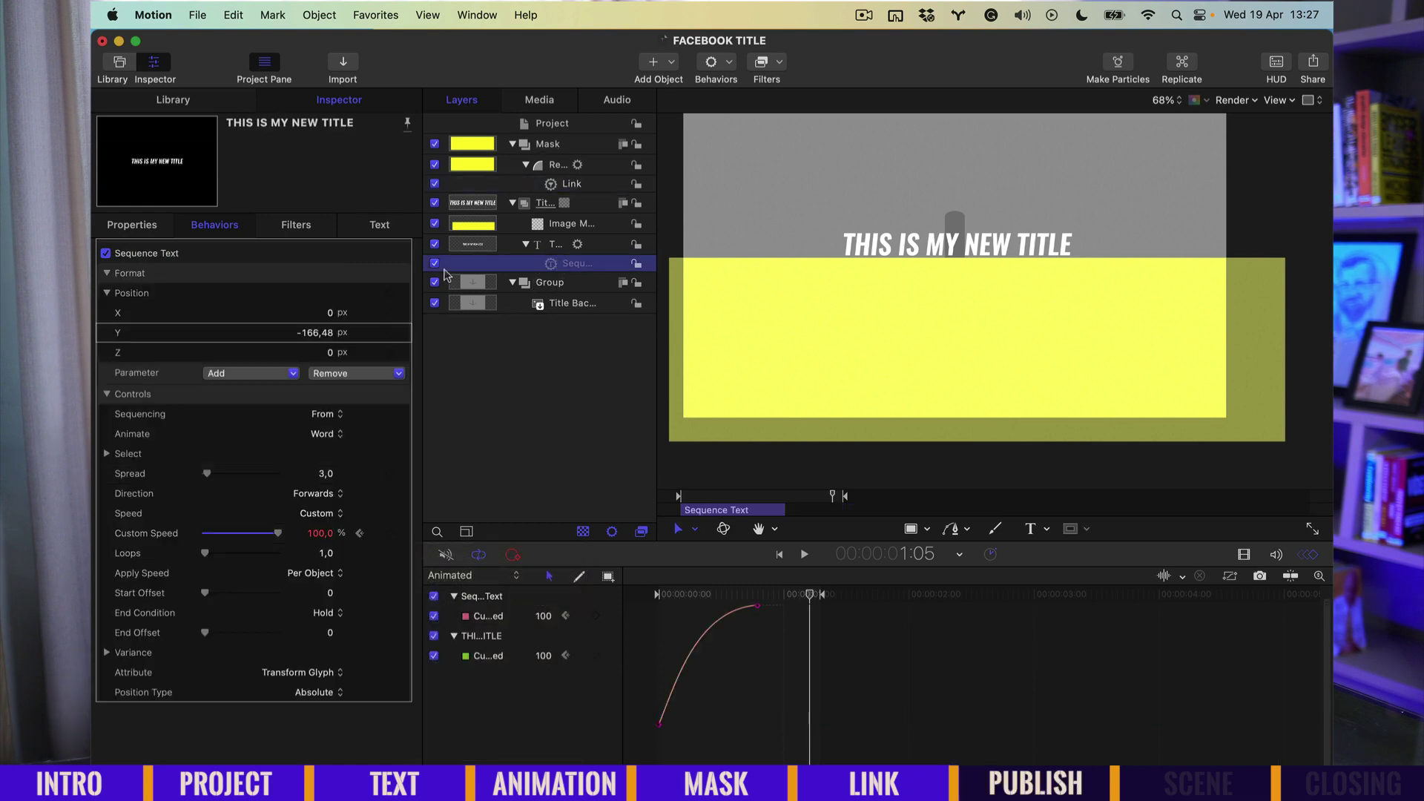
{"action": "left_click", "coordinate": [405, 337]}
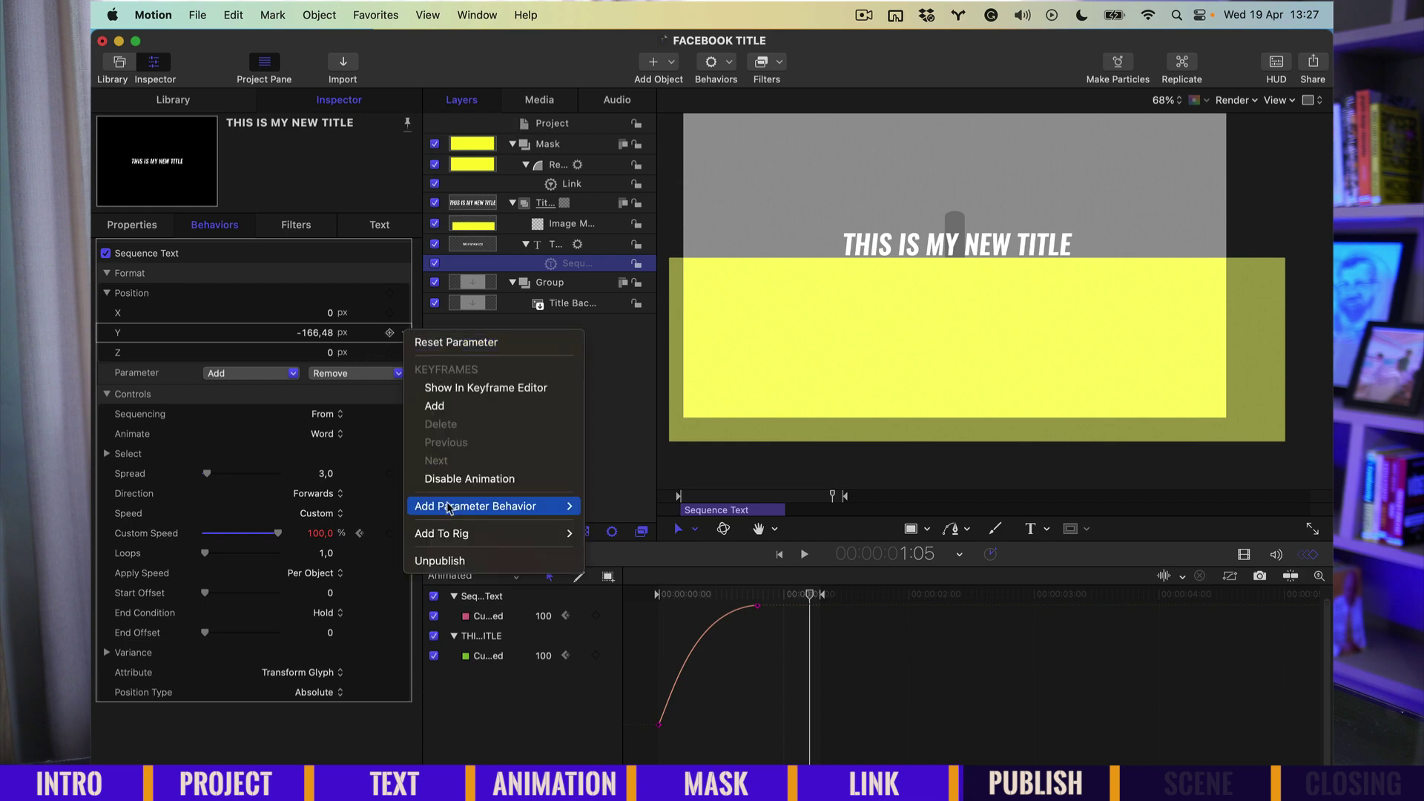
{"action": "key", "text": "Escape"}
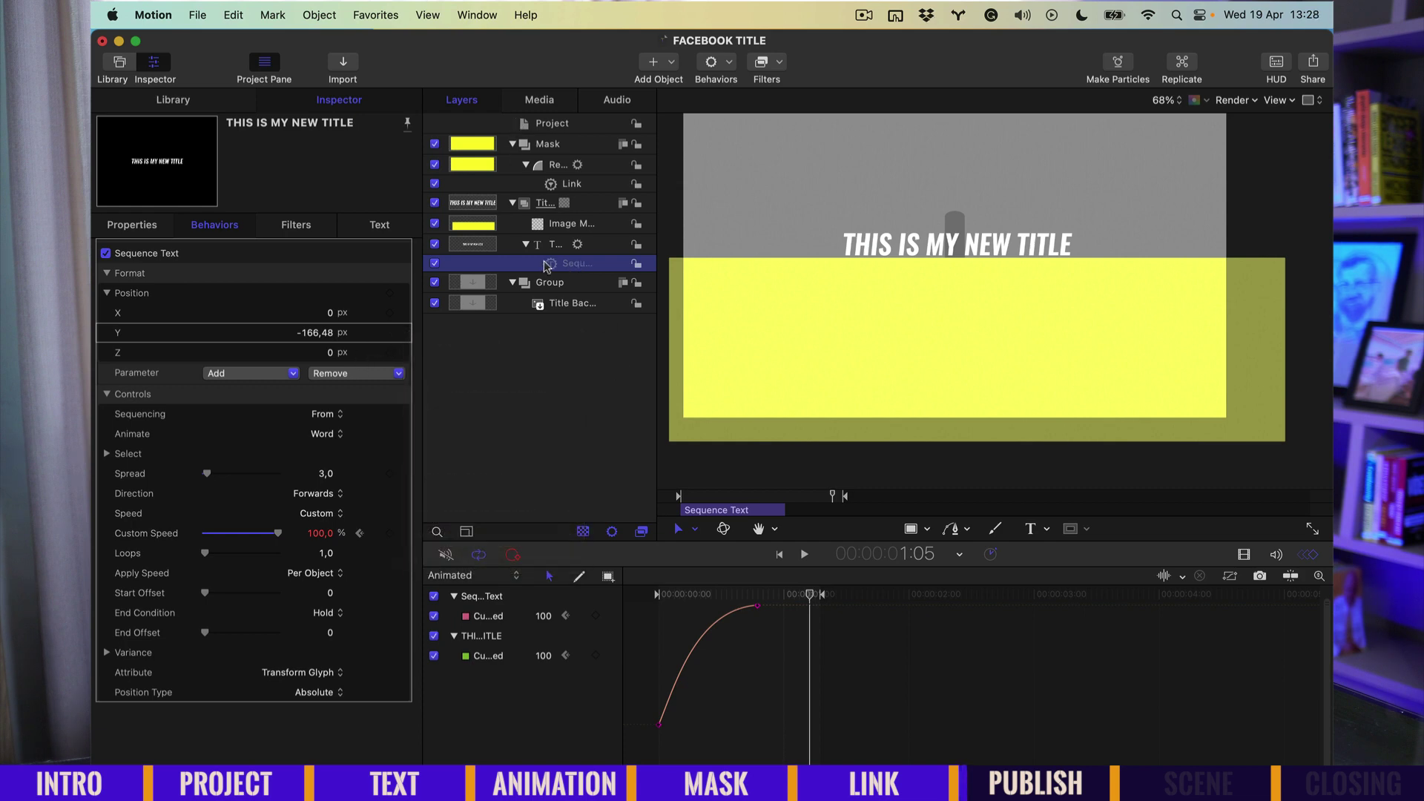
{"action": "left_click", "coordinate": [548, 246]}
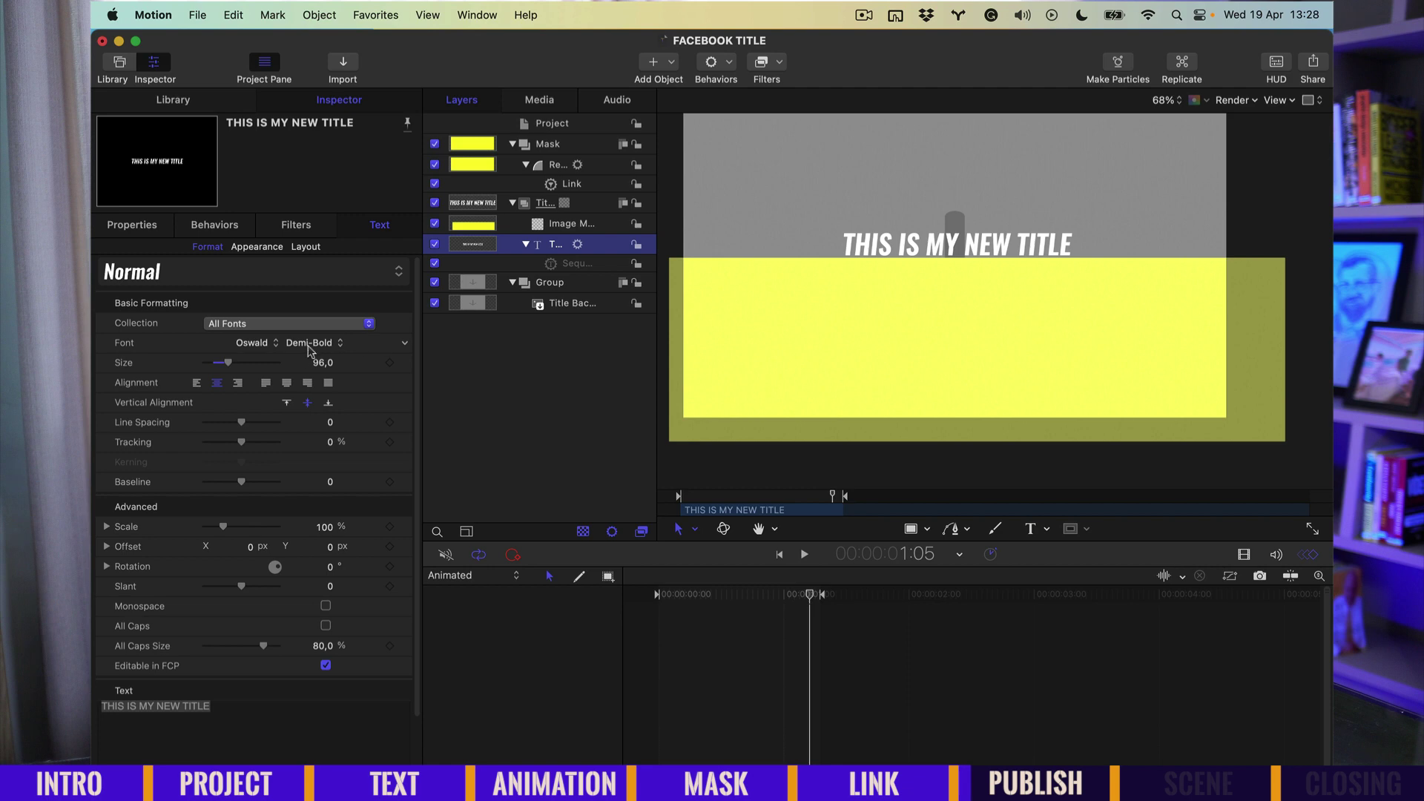
{"action": "left_click", "coordinate": [405, 691]}
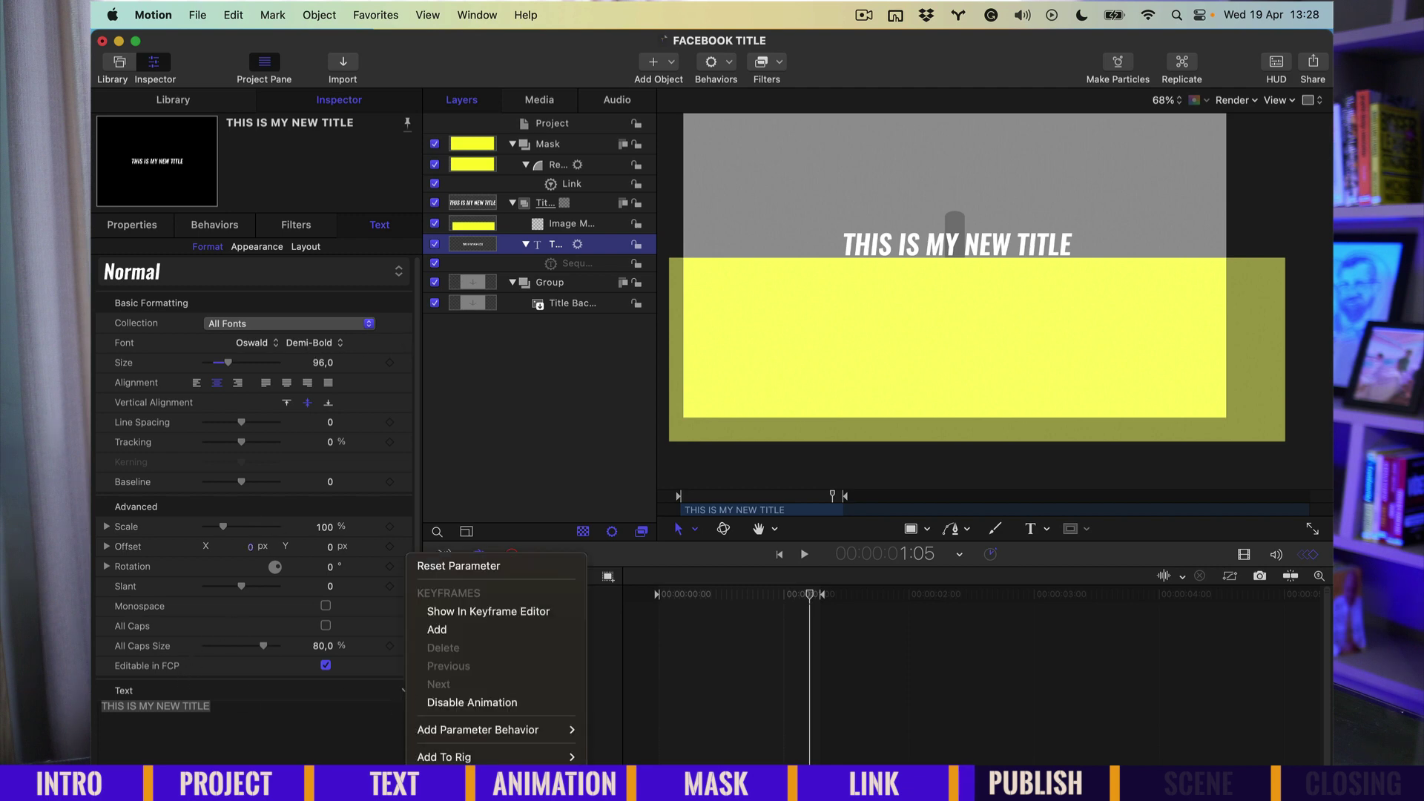
{"action": "key", "text": "Escape"}
Publish the title's Size, Font and Face Color parameters.
{"action": "left_click", "coordinate": [406, 368]}
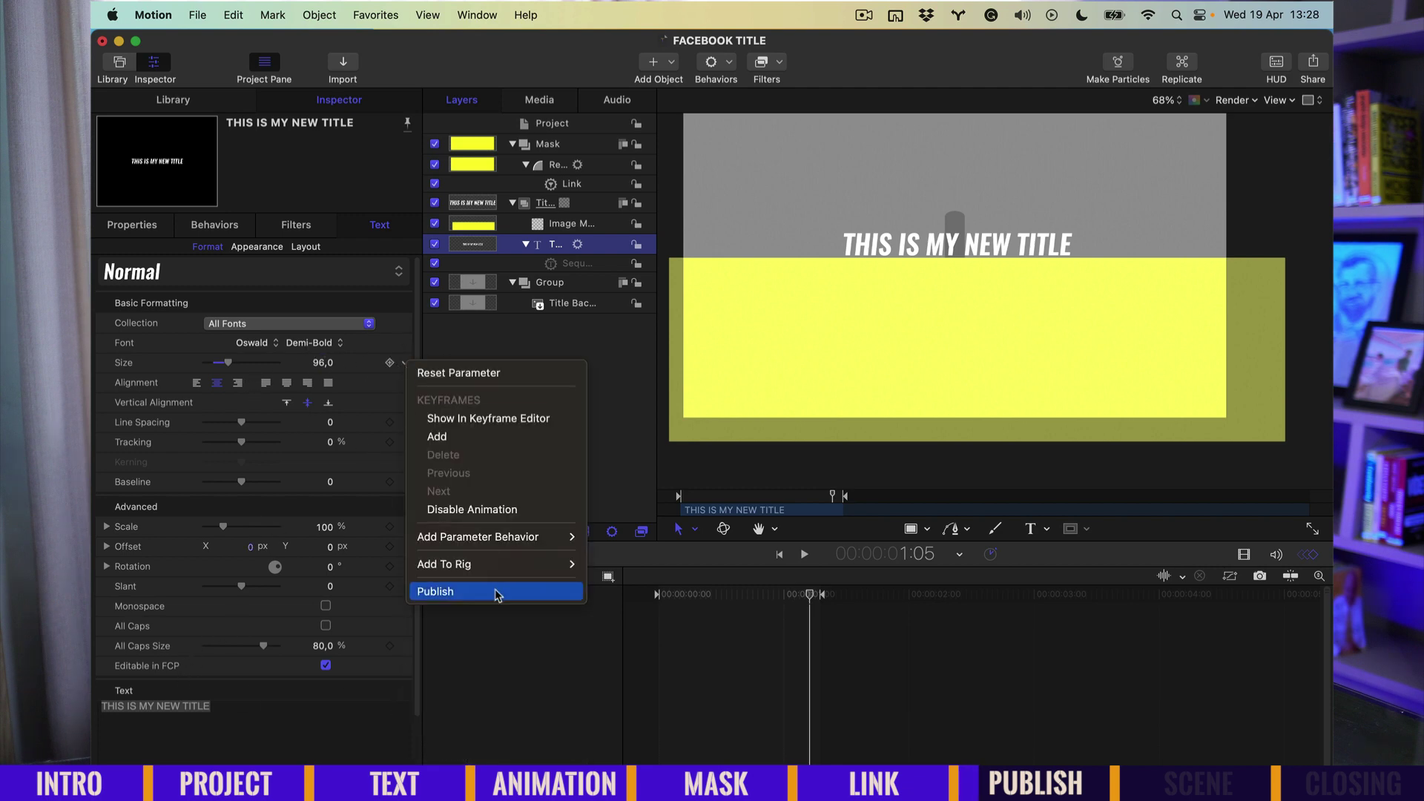
{"action": "left_click", "coordinate": [498, 595]}
{"action": "left_click", "coordinate": [405, 343]}
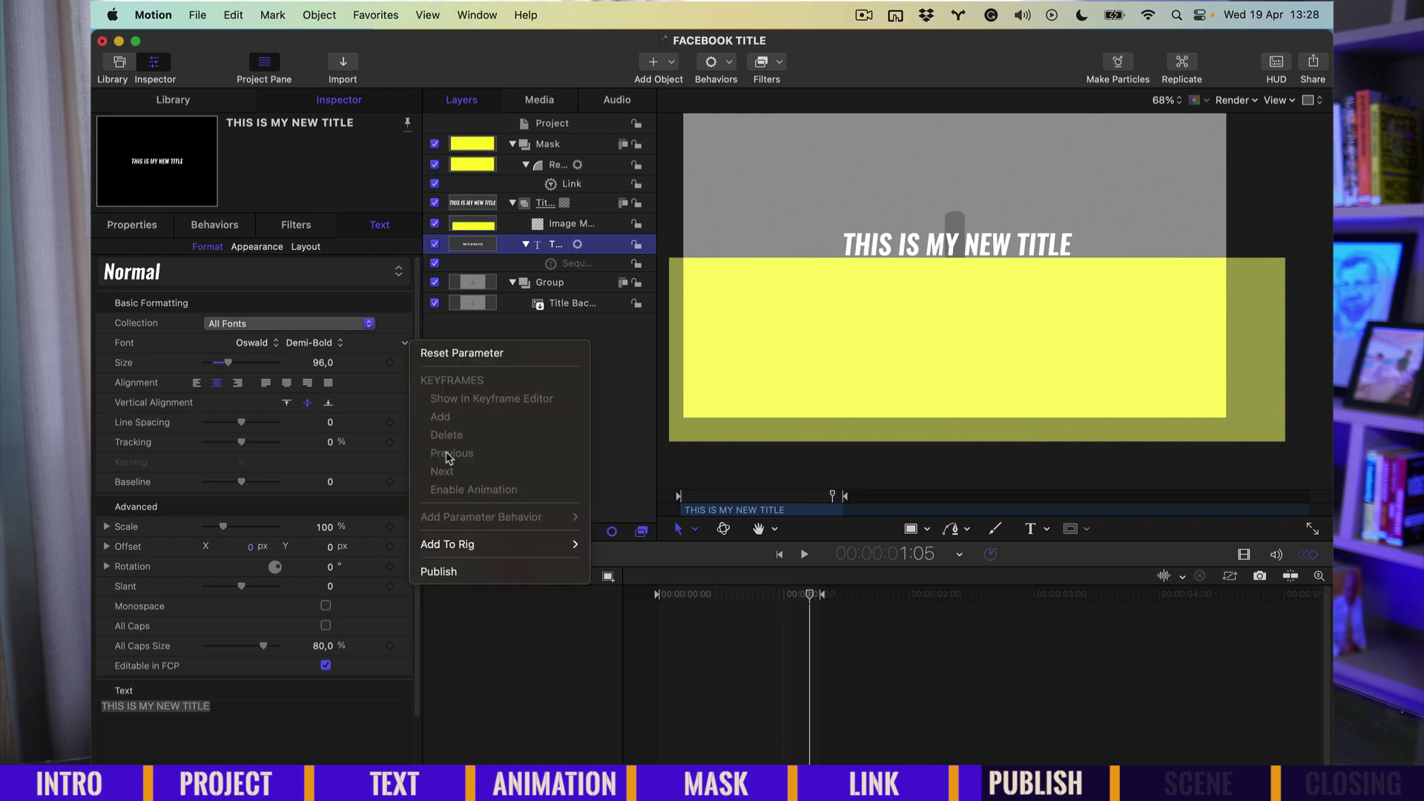
{"action": "left_click", "coordinate": [459, 572]}
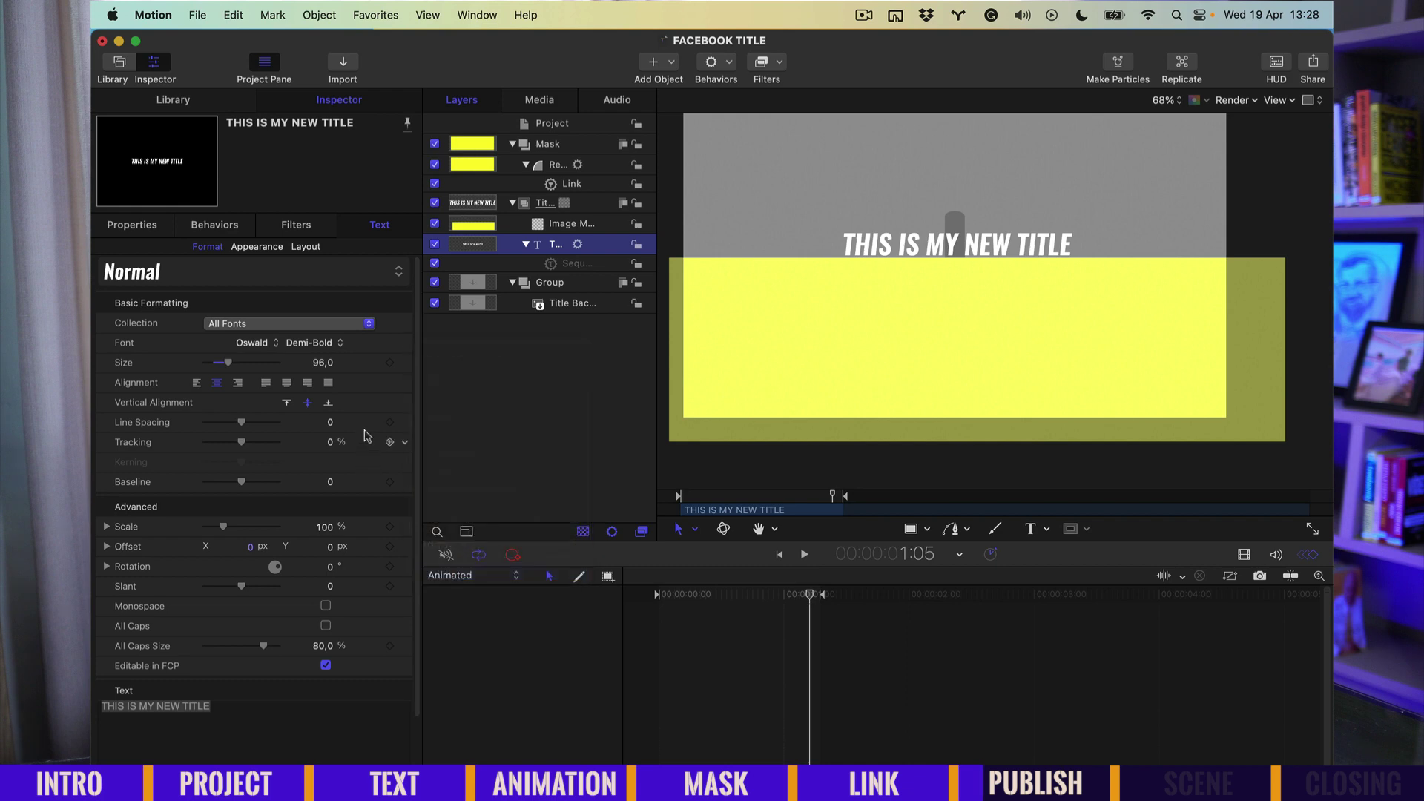
{"action": "left_click", "coordinate": [257, 247]}
{"action": "left_click", "coordinate": [405, 531]}
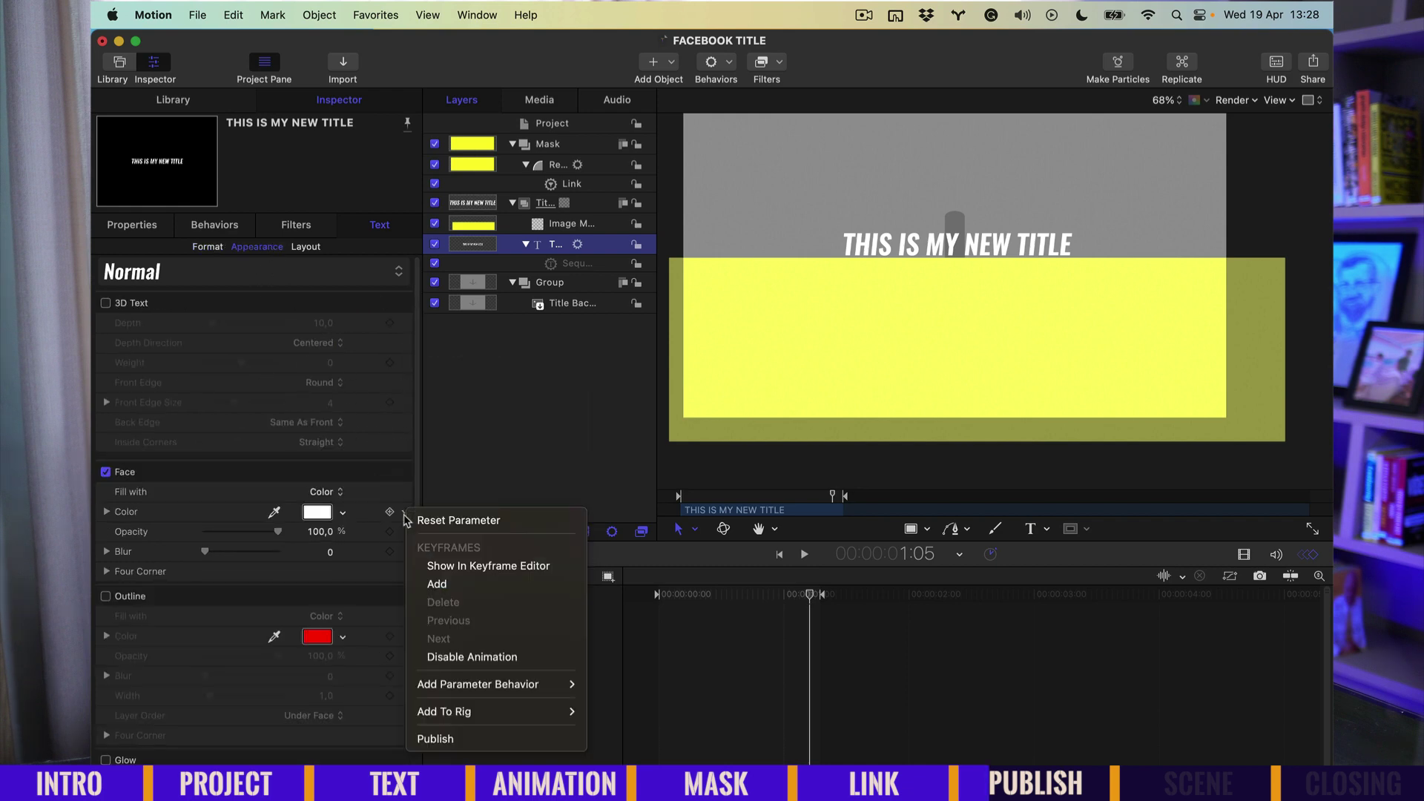
{"action": "left_click", "coordinate": [433, 737]}
{"action": "left_click", "coordinate": [133, 226]}
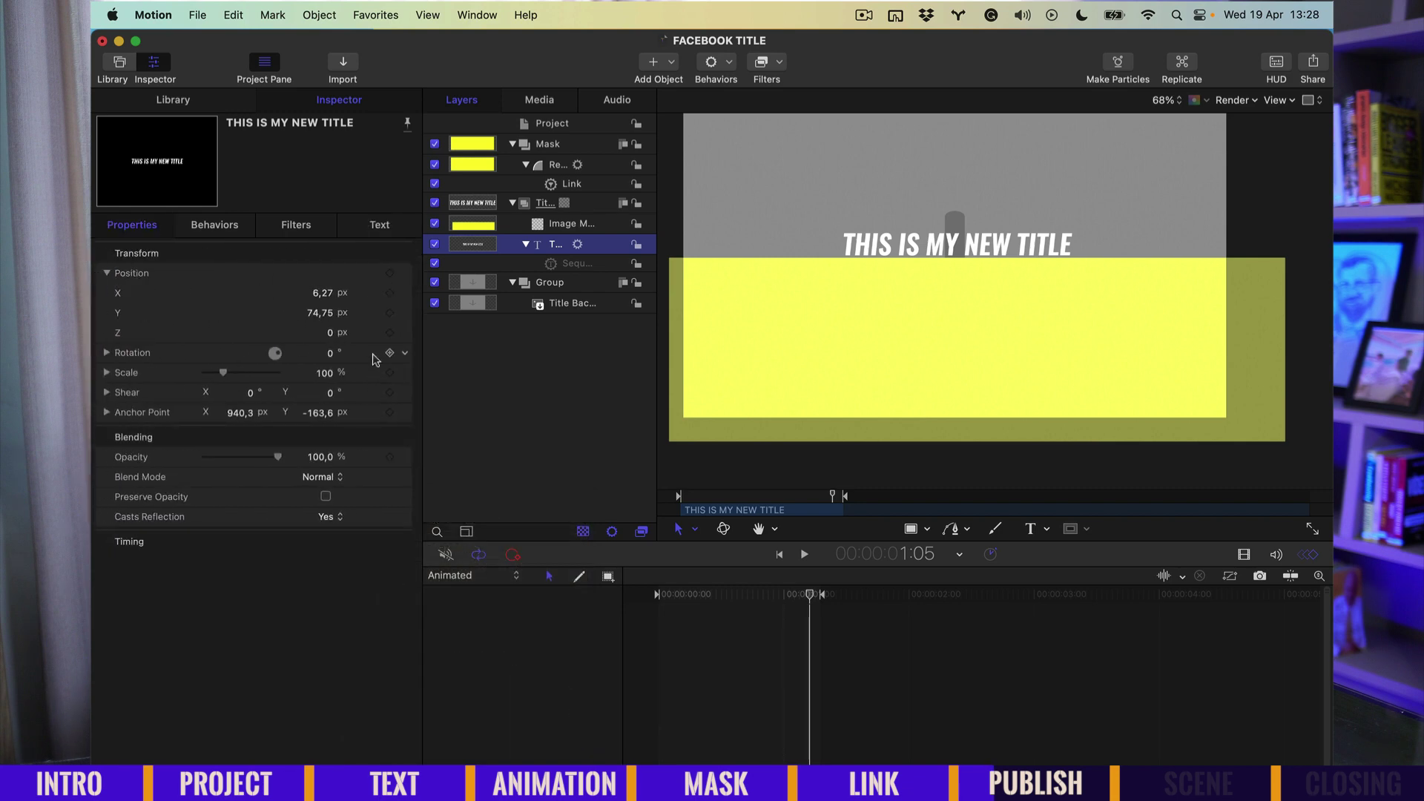
Move Font above Size in the published list and rename Y offset to 'Mask Y offset'.
{"action": "key", "text": "super+shift+a"}
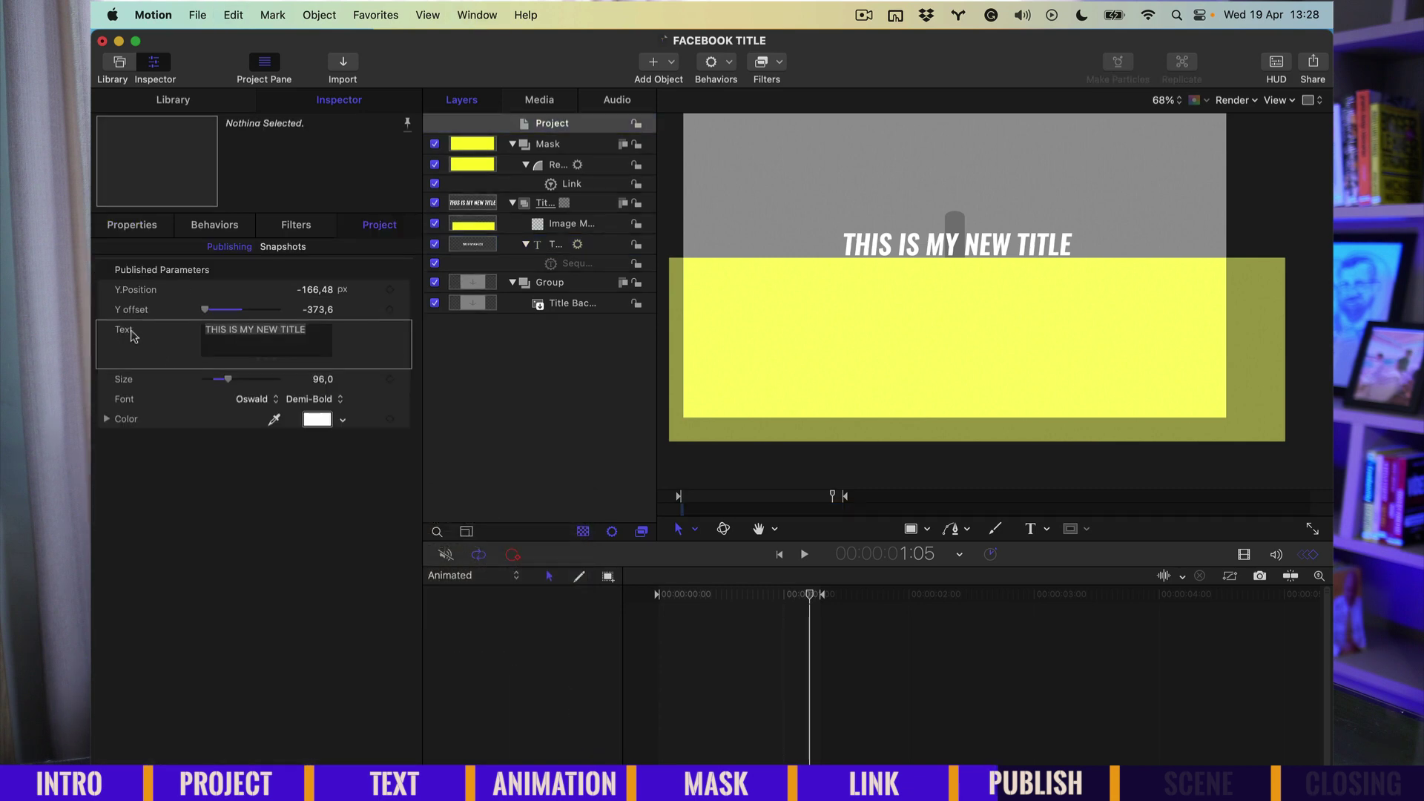
{"action": "left_click_drag", "start_coordinate": [125, 400], "coordinate": [126, 342]}
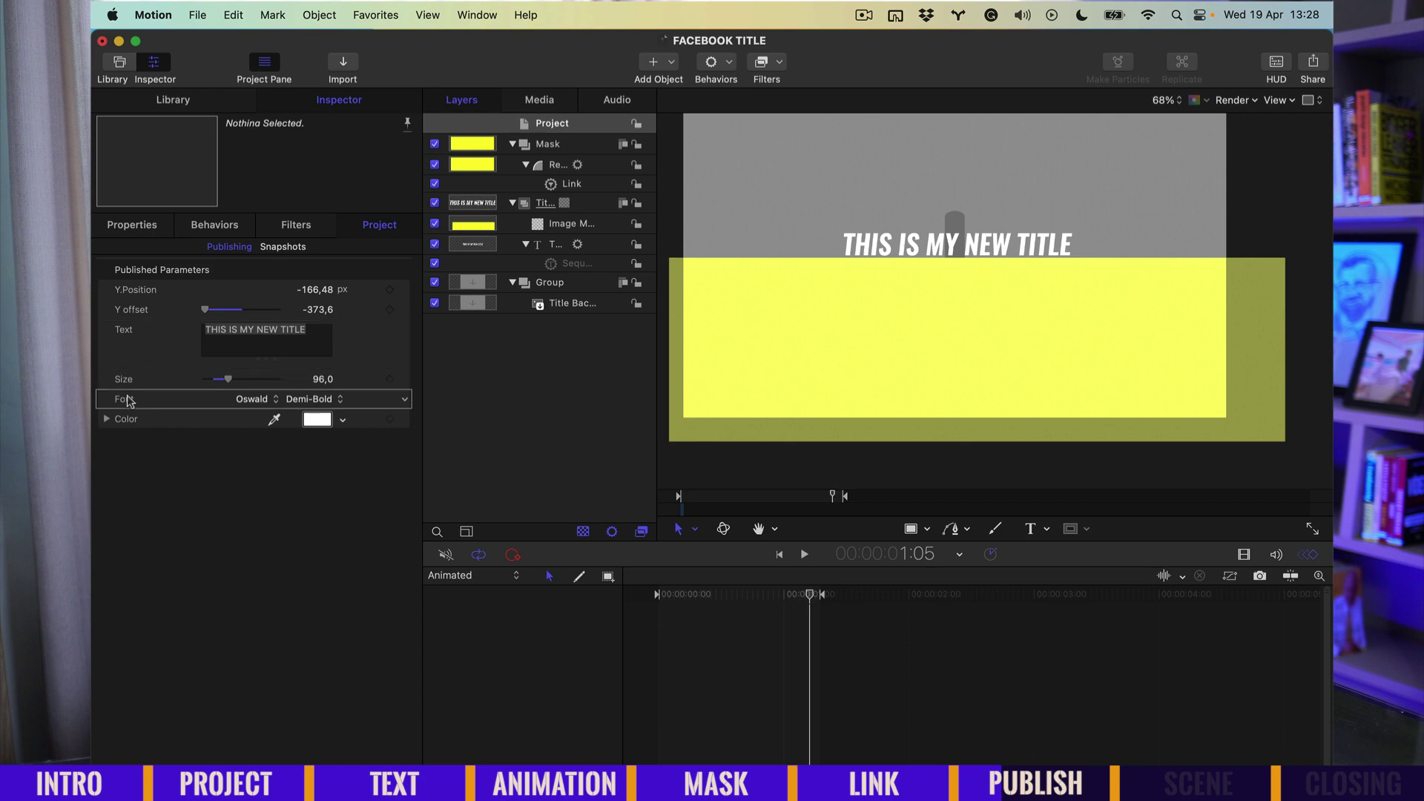
{"action": "left_click", "coordinate": [135, 311]}
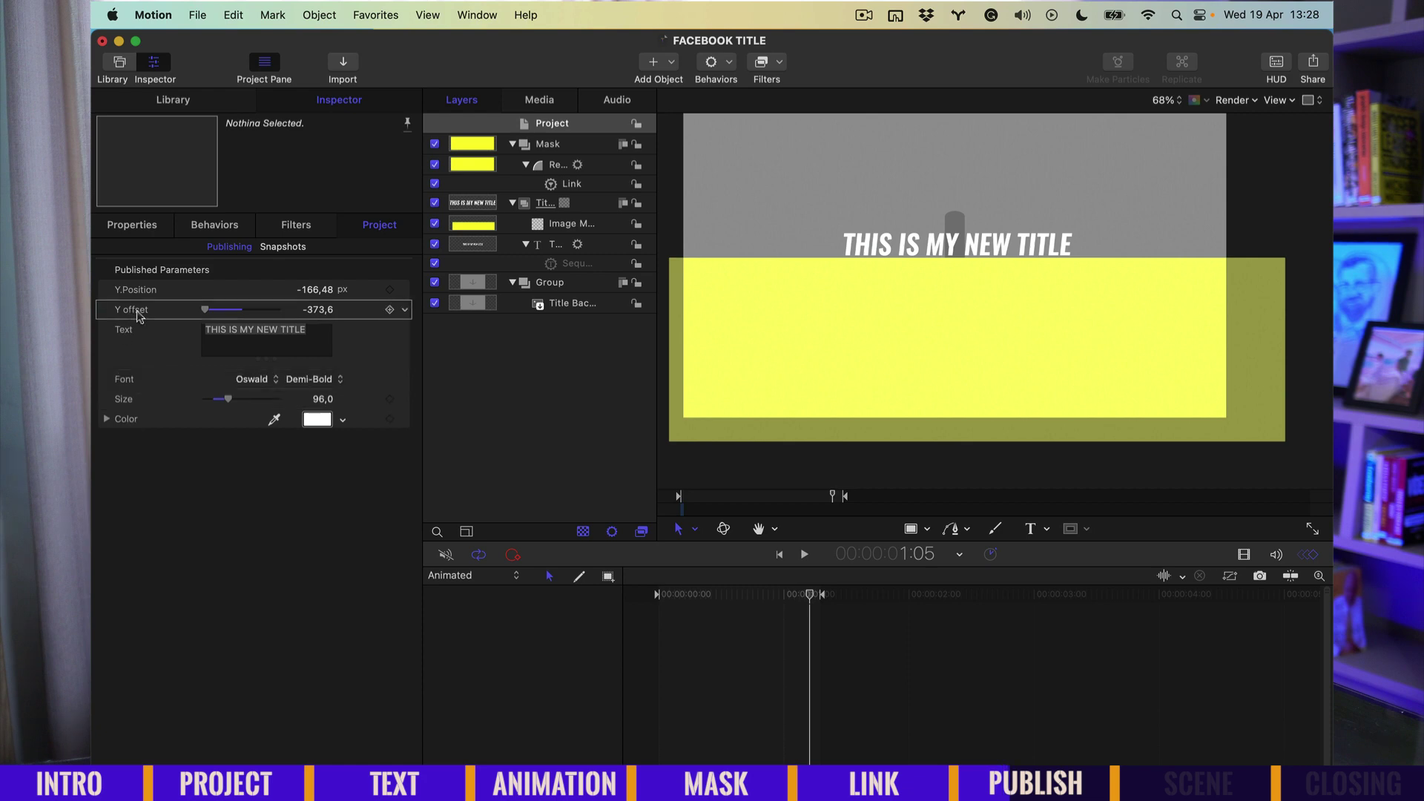
{"action": "double_click", "coordinate": [137, 314]}
{"action": "left_click", "coordinate": [123, 311]}
{"action": "mouse_move", "coordinate": [222, 289]}
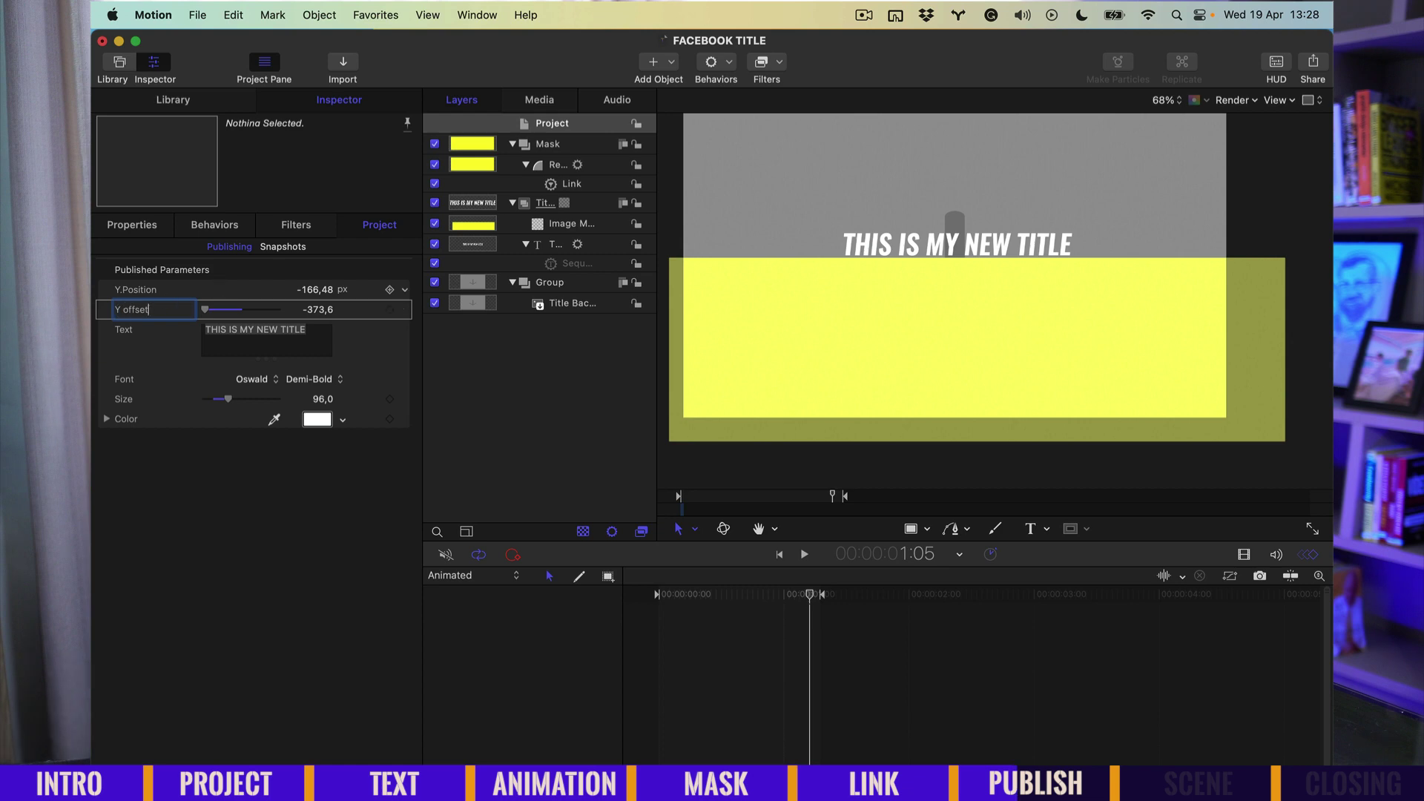
{"action": "type", "text": "Mask"}
{"action": "key", "text": "Return"}
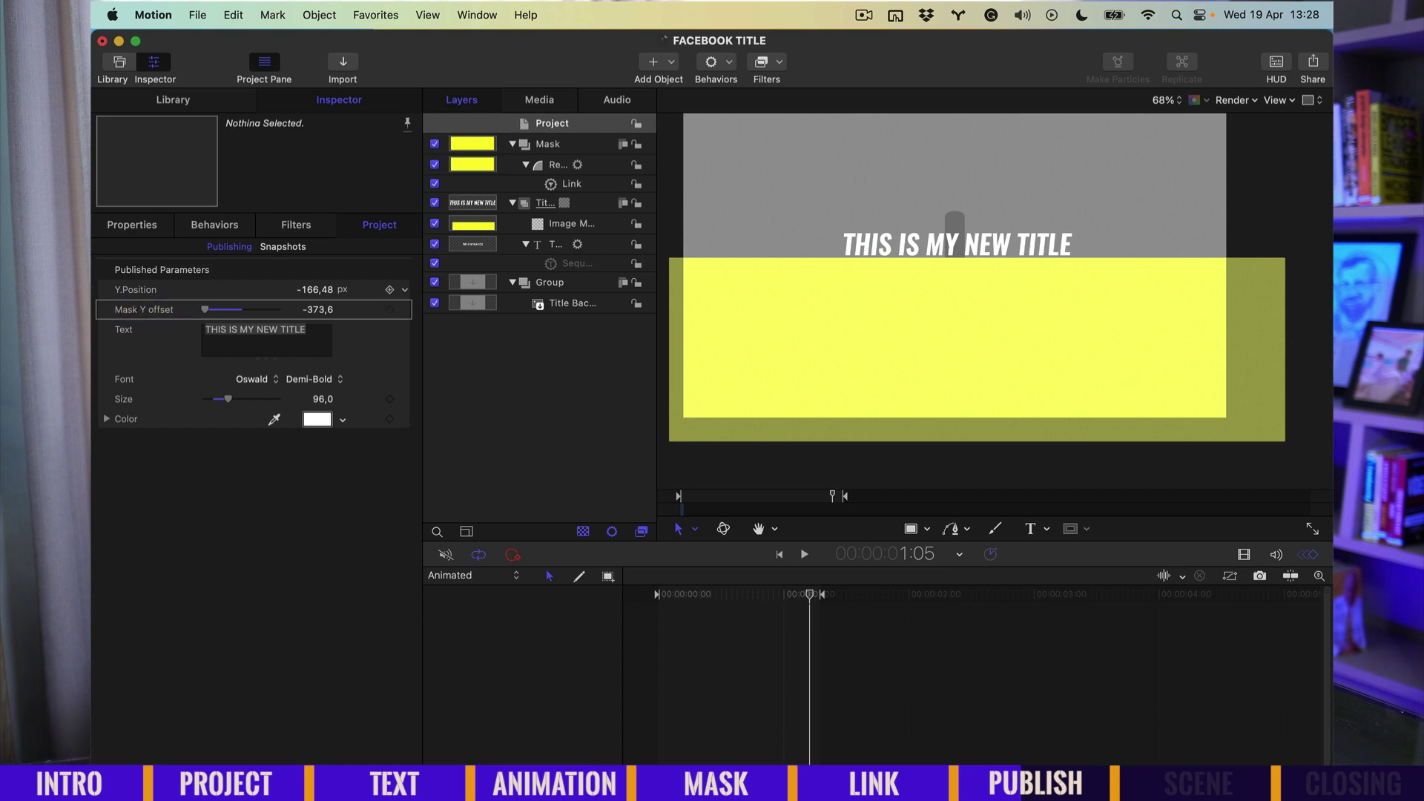
Rename the Y.Position parameter to 'Animation Y.Position'.
{"action": "double_click", "coordinate": [133, 290]}
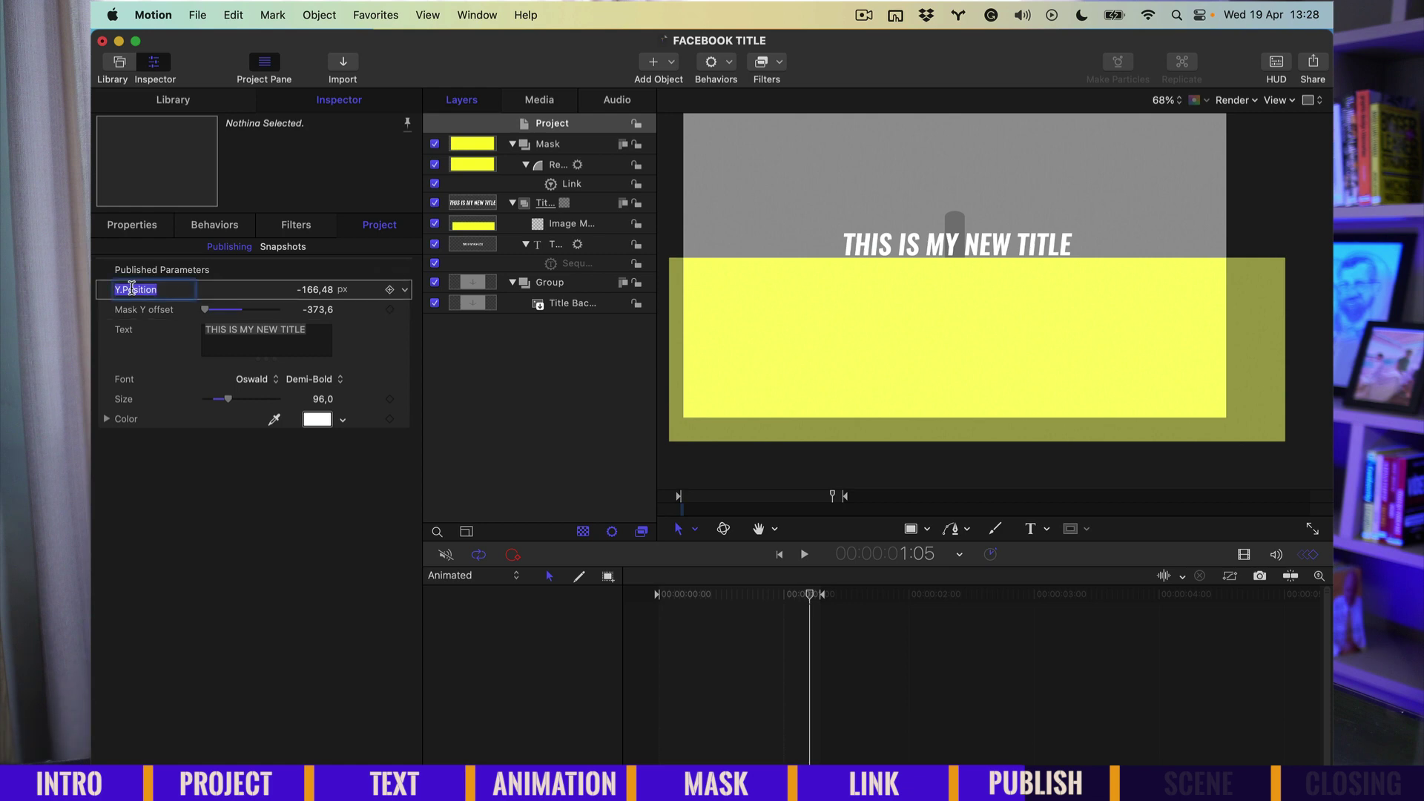
{"action": "left_click", "coordinate": [115, 289]}
{"action": "type", "text": "tion"}
{"action": "key", "text": "Delete"}
{"action": "key", "text": "Delete"}
{"action": "key", "text": "Delete"}
{"action": "key", "text": "Return"}
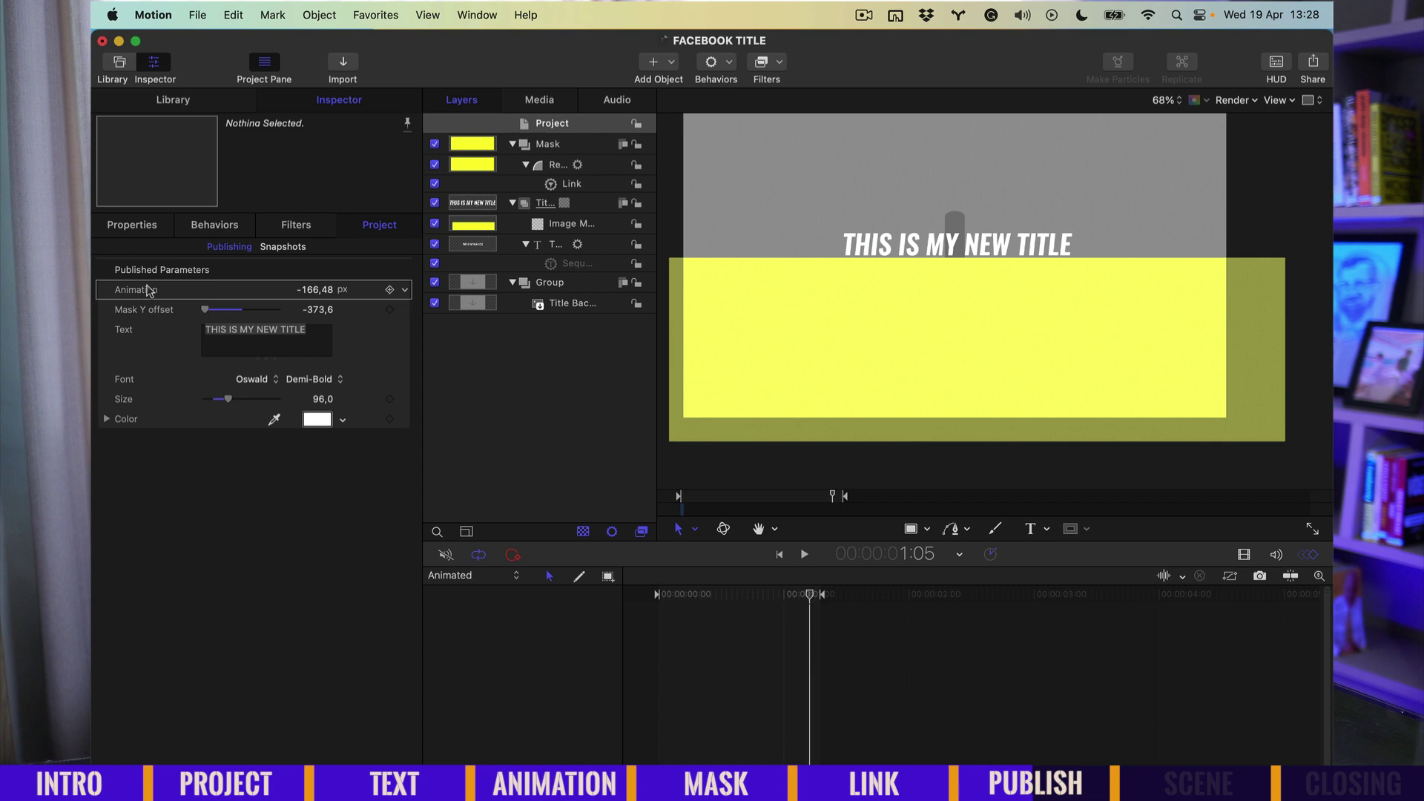
{"action": "double_click", "coordinate": [157, 291]}
{"action": "left_click", "coordinate": [157, 290]}
{"action": "key", "text": "Escape"}
Test that the mask follows a moved title, then undo the move.
{"action": "left_click", "coordinate": [435, 165]}
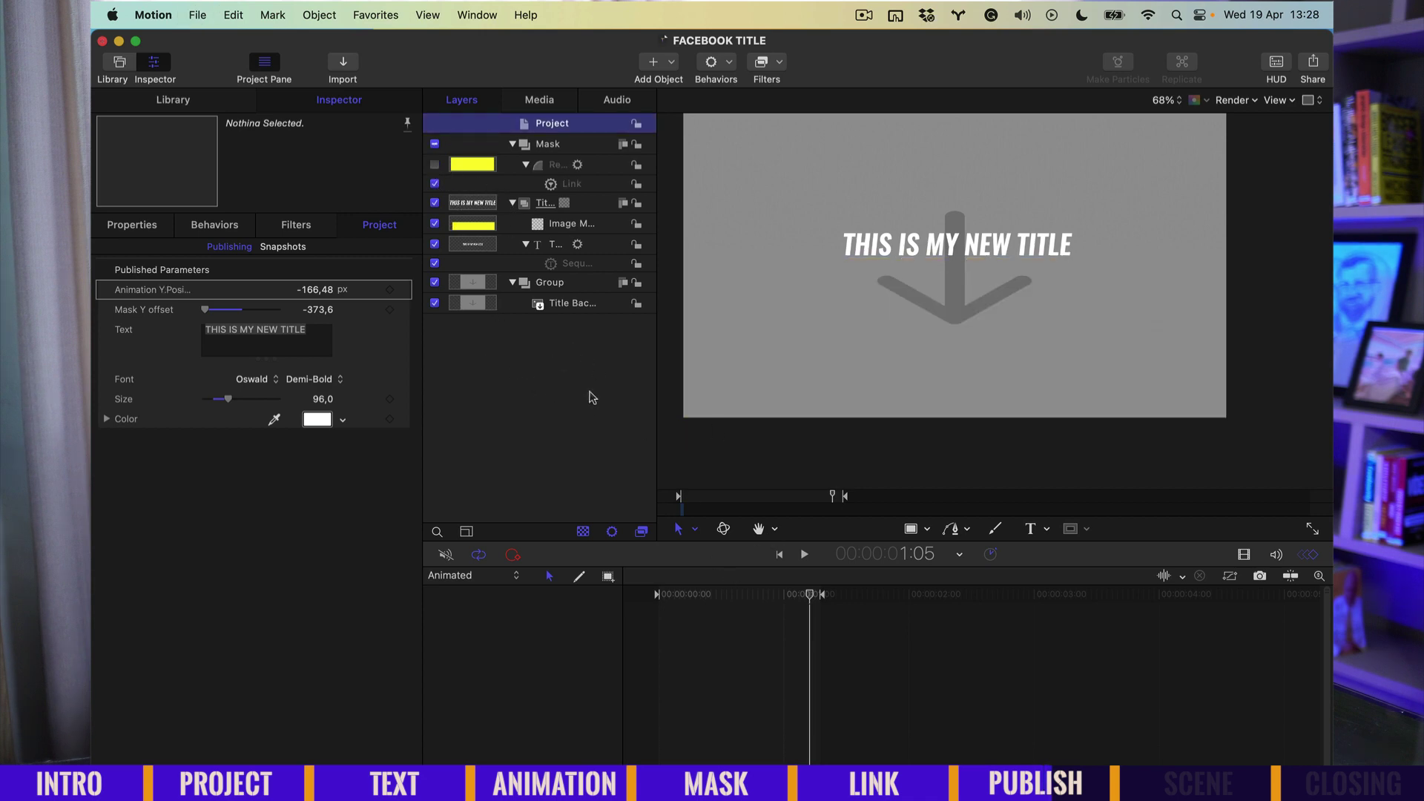
{"action": "left_click", "coordinate": [436, 166]}
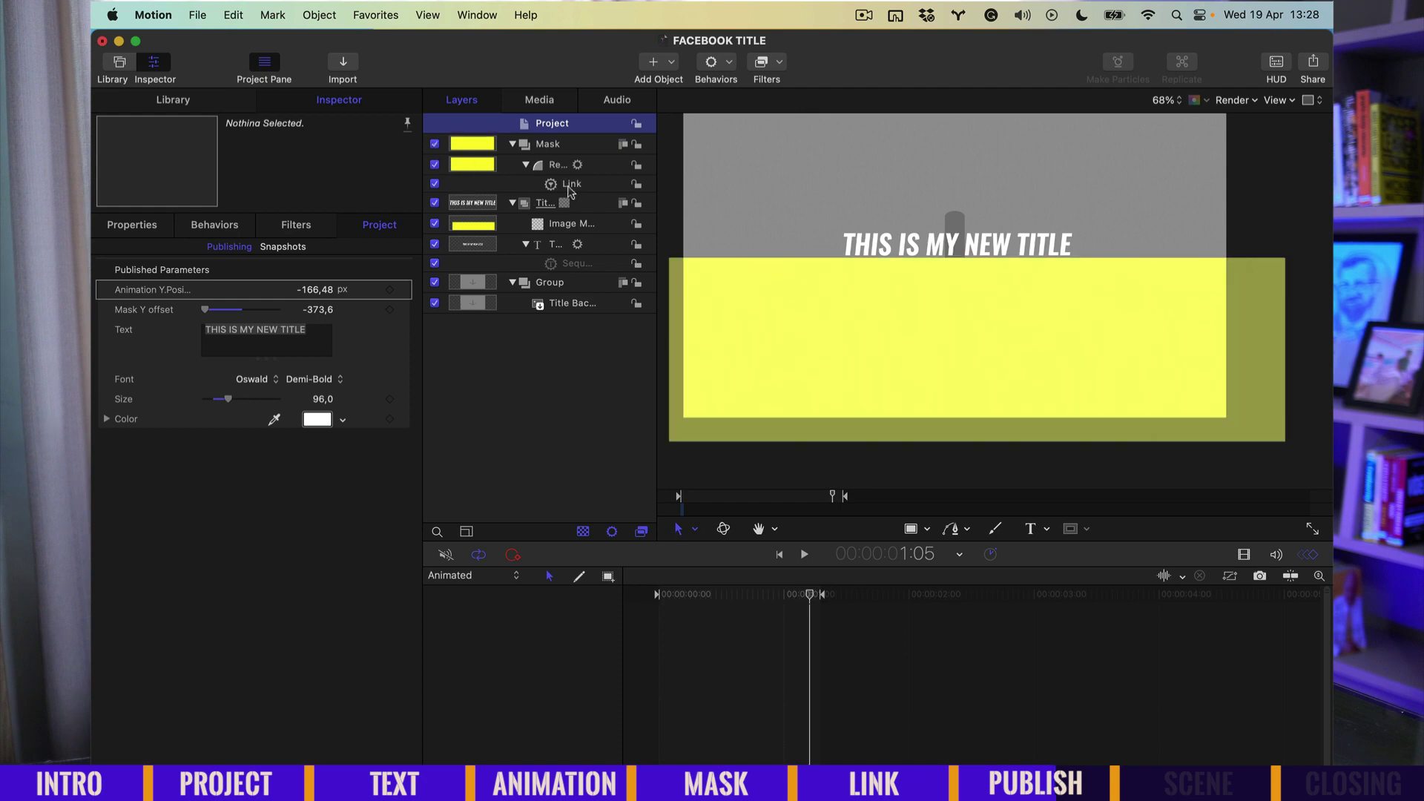
{"action": "left_click", "coordinate": [936, 264]}
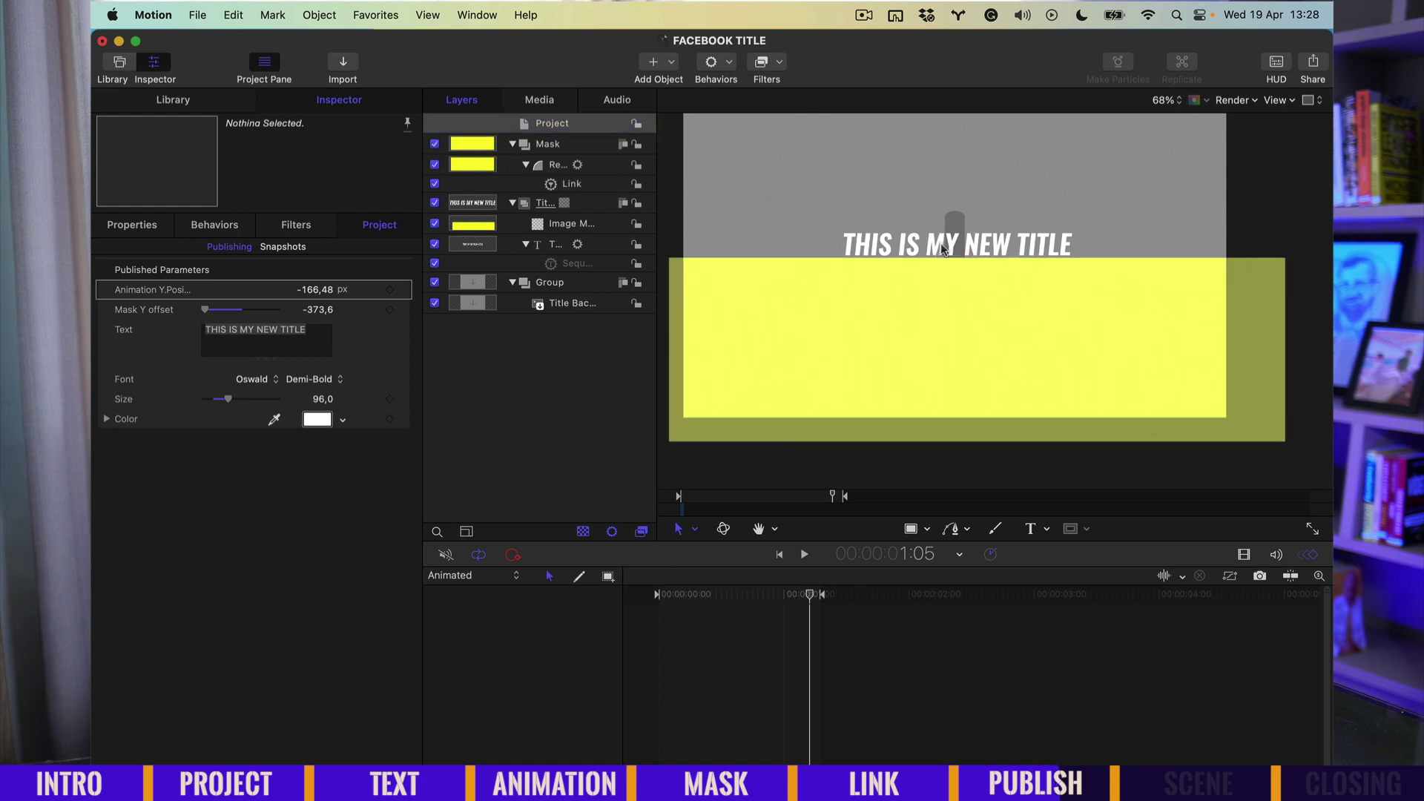
{"action": "left_click_drag", "start_coordinate": [942, 220], "coordinate": [864, 241]}
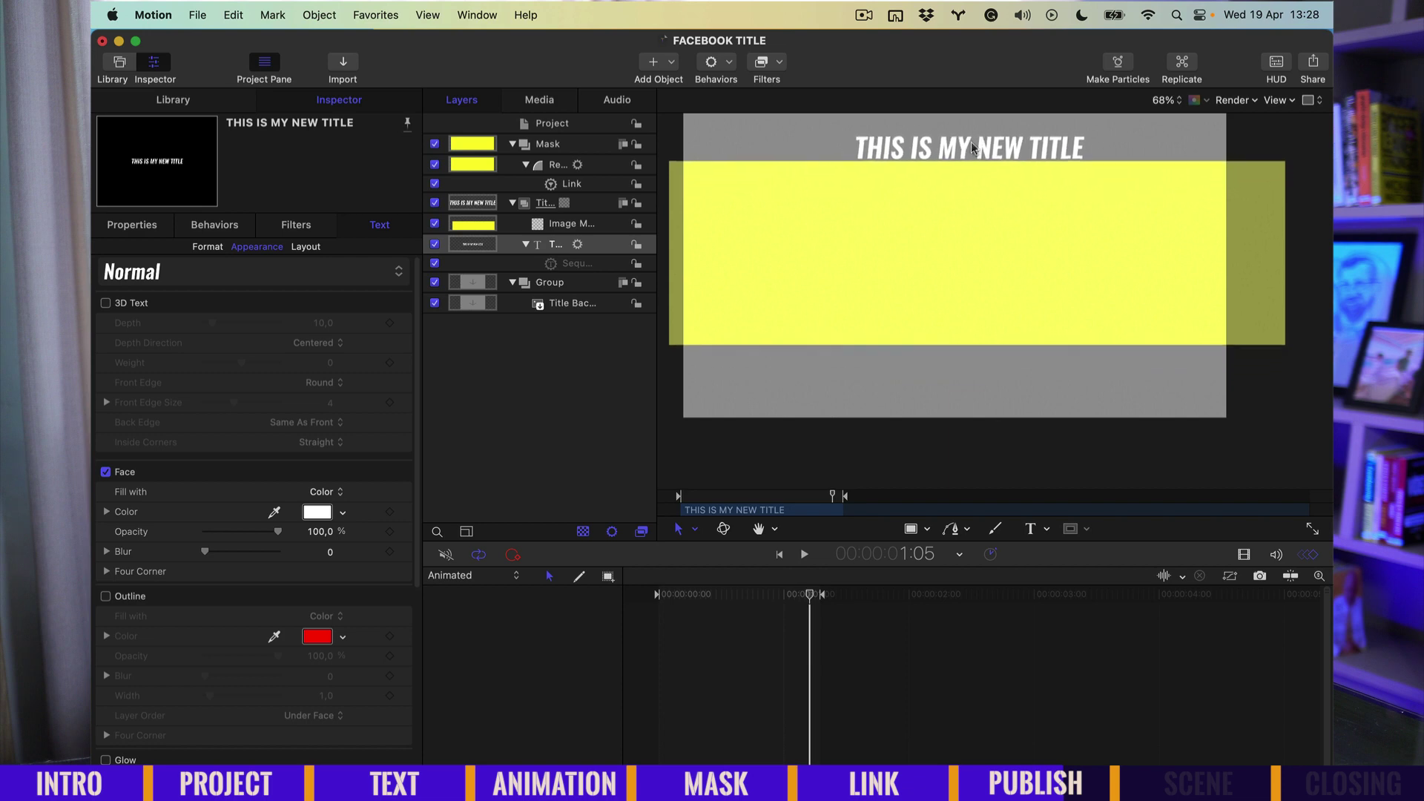
{"action": "key", "text": "super+z"}
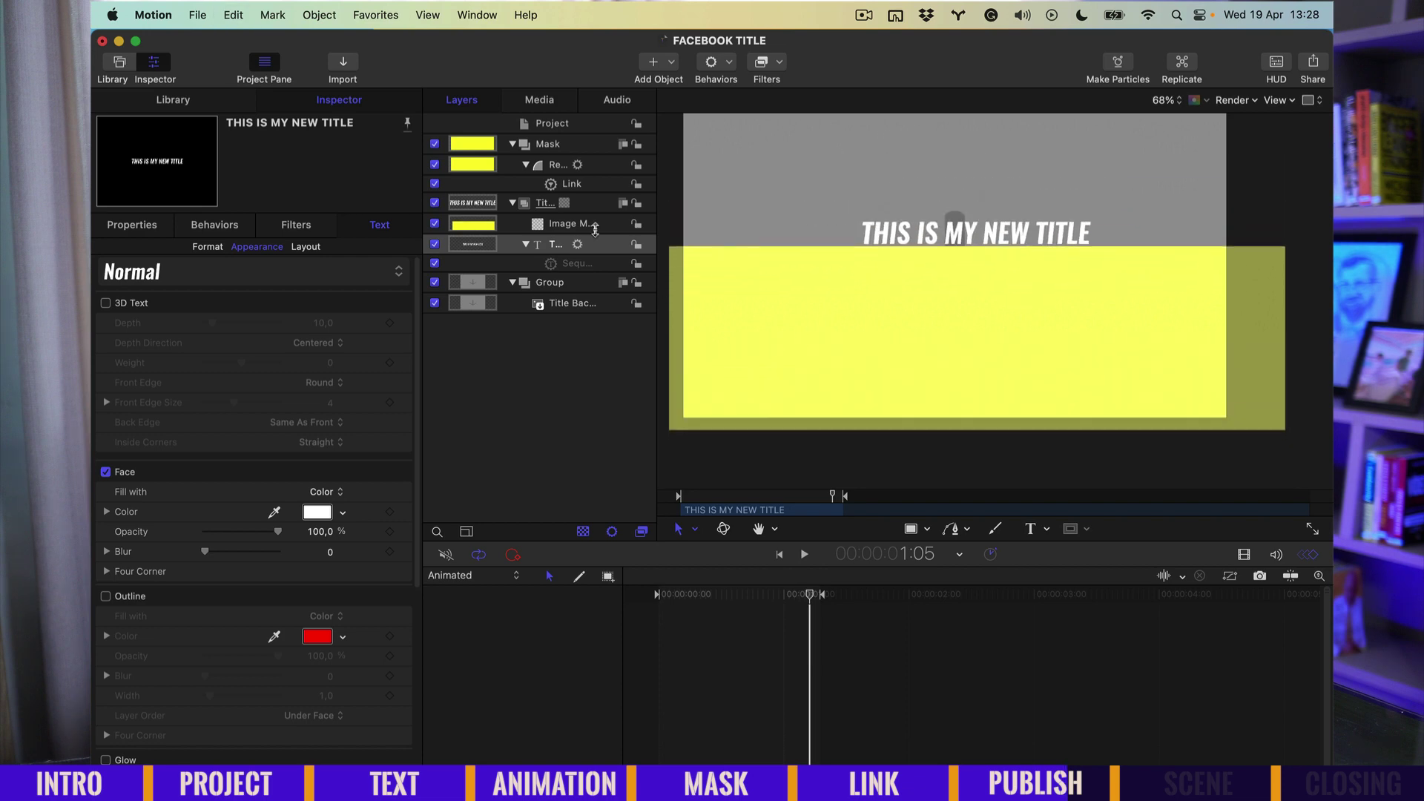
Hide the yellow Rectangle mask layer in the Layers list.
{"action": "left_click", "coordinate": [435, 165]}
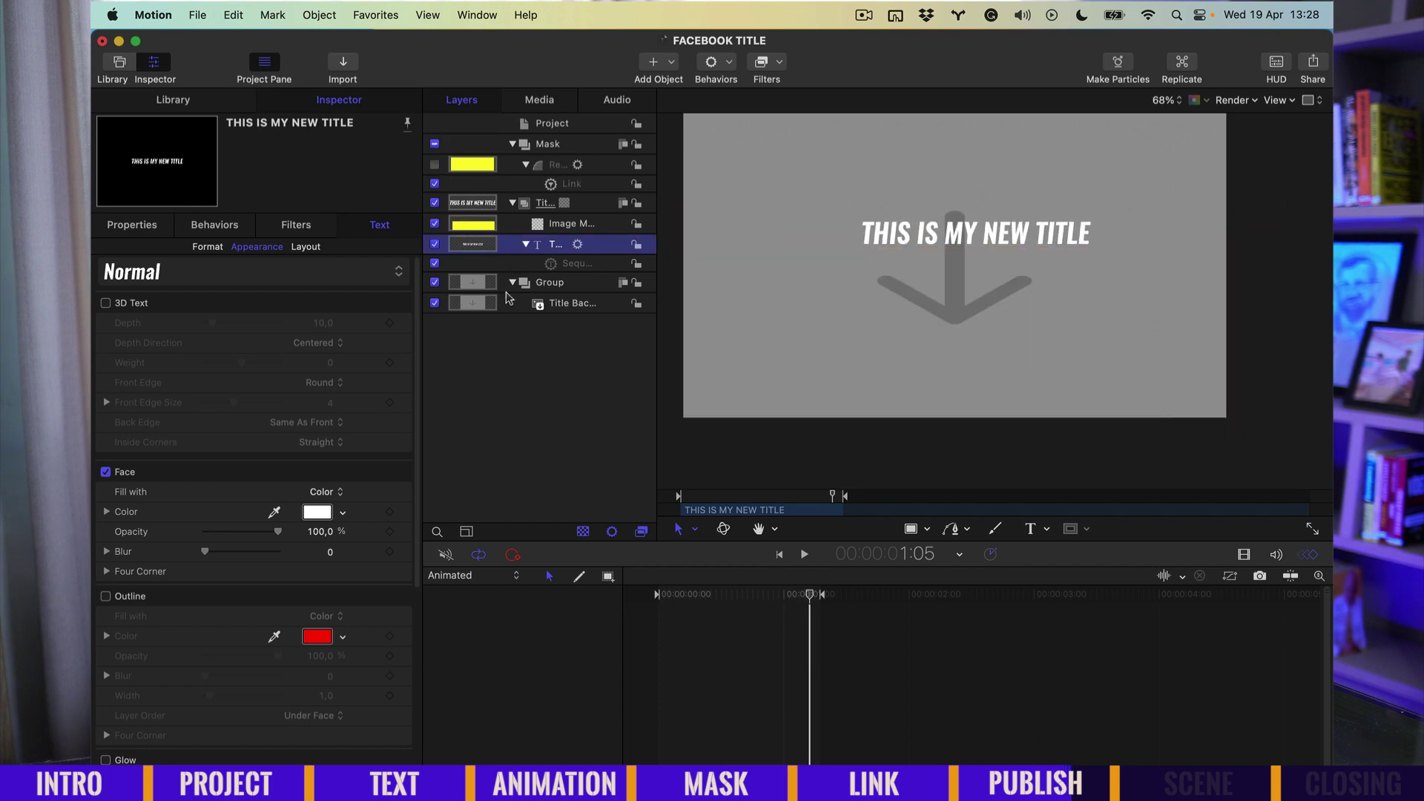
{"action": "key", "text": "super+z"}
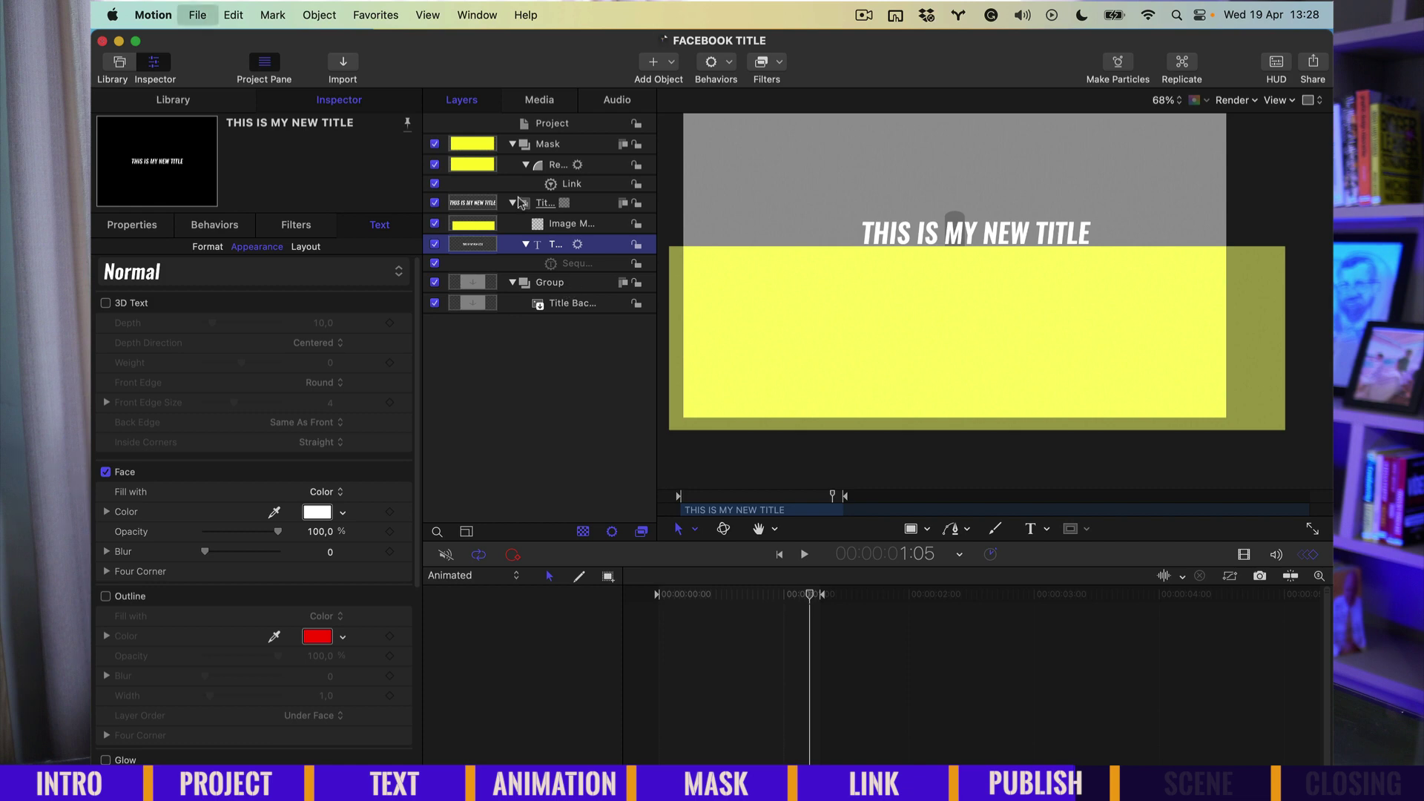
{"action": "left_click_drag", "start_coordinate": [554, 164], "coordinate": [547, 243]}
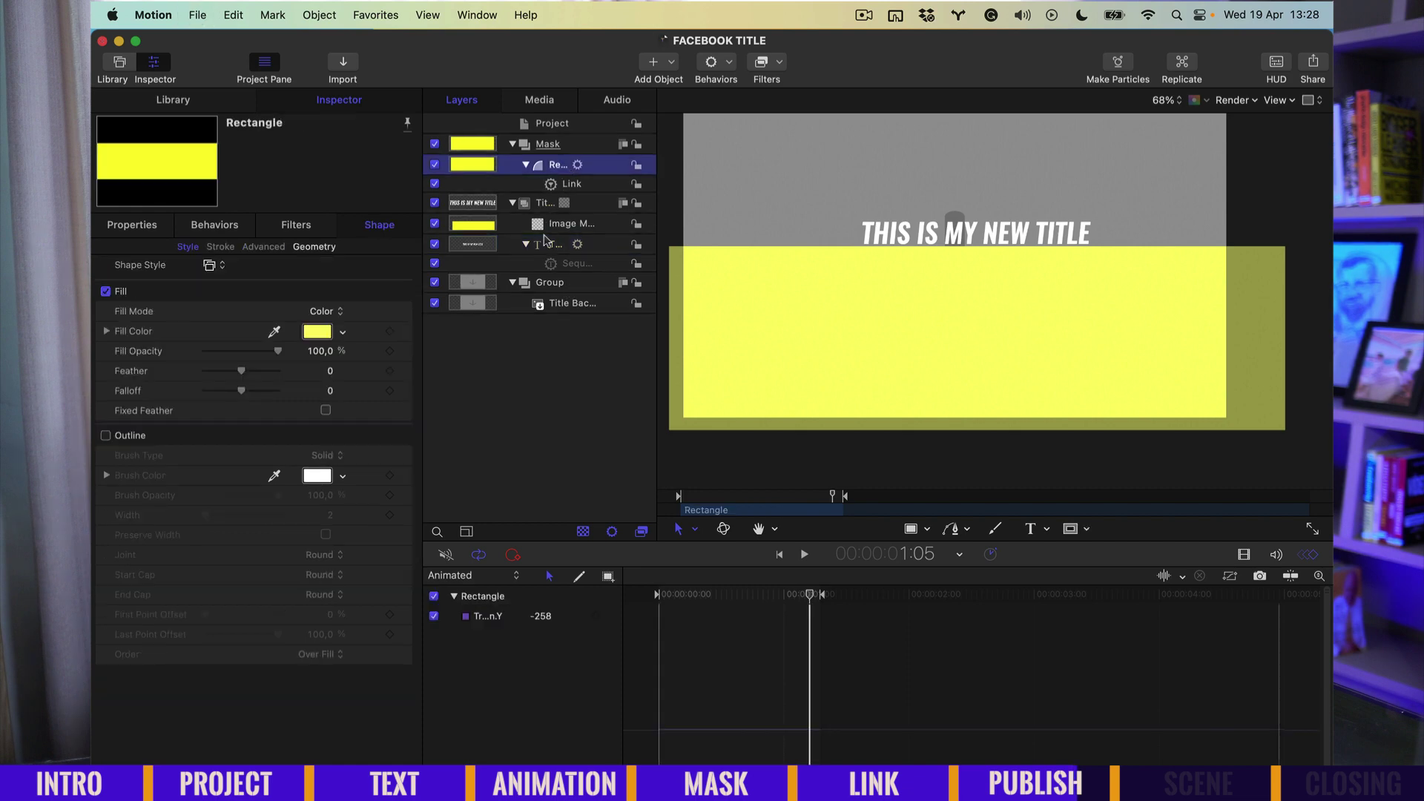
{"action": "left_click", "coordinate": [435, 165]}
Centre the title horizontally by setting Position X to 0.
{"action": "double_click", "coordinate": [317, 292]}
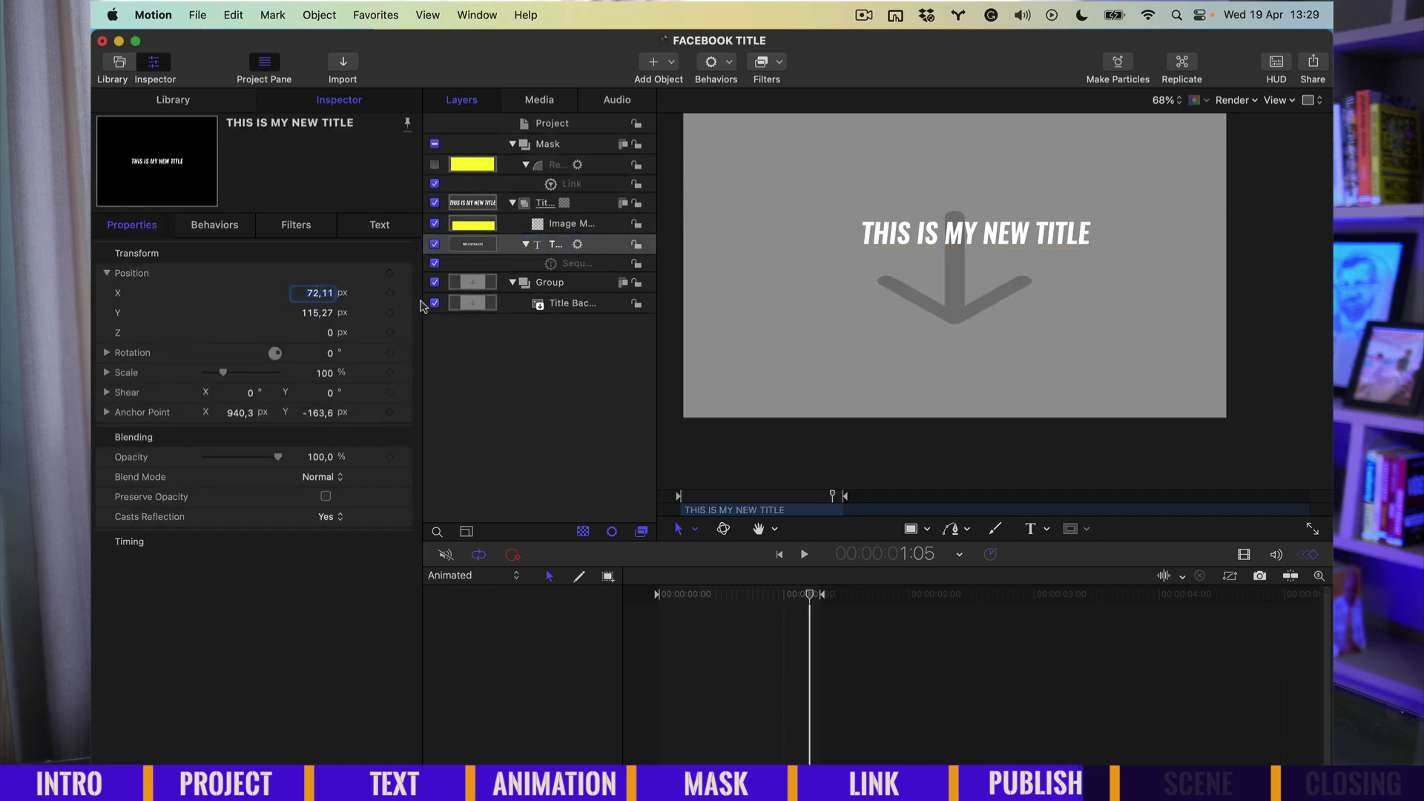
{"action": "type", "text": "0"}
{"action": "key", "text": "Return"}
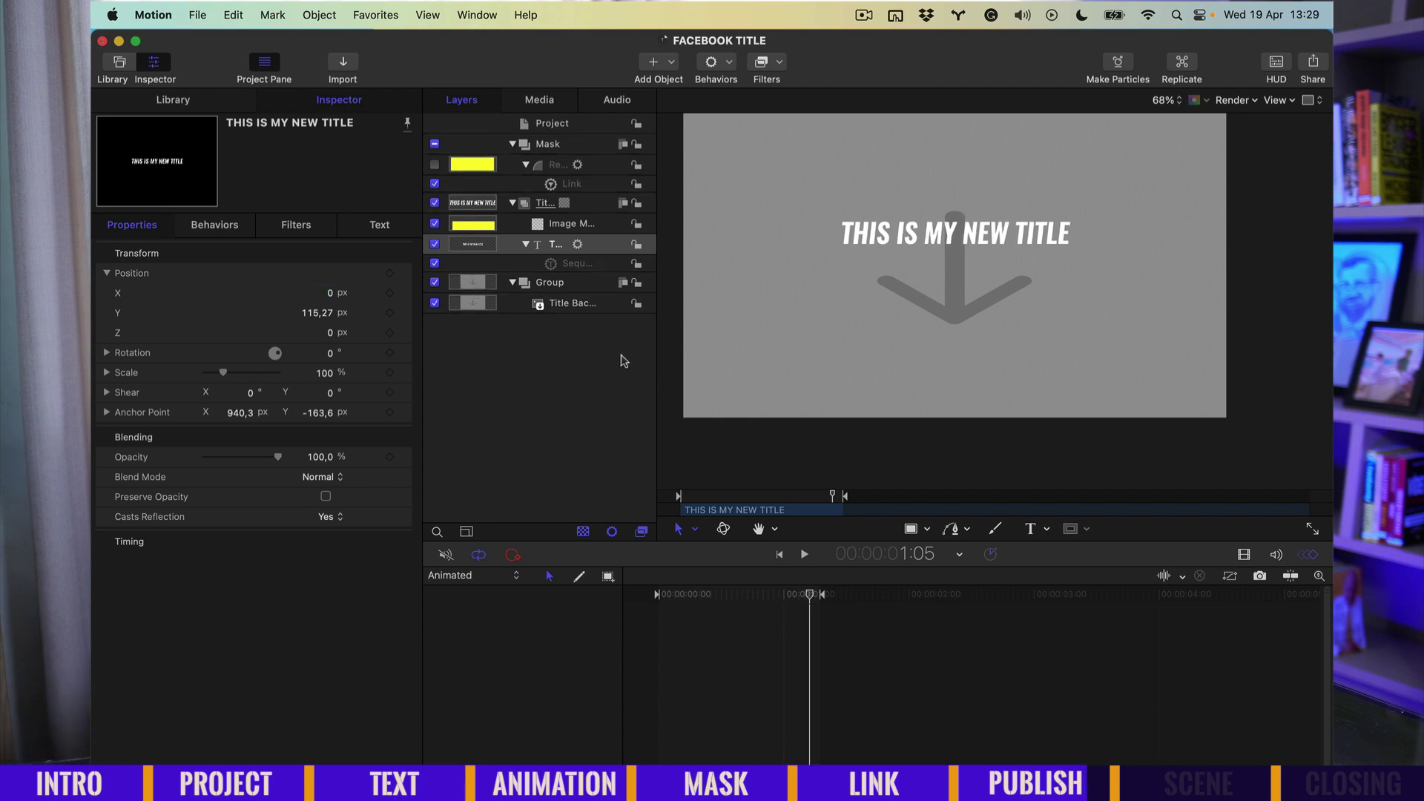
{"action": "key", "text": "super+Tab"}
{"action": "key", "text": "super+Tab"}
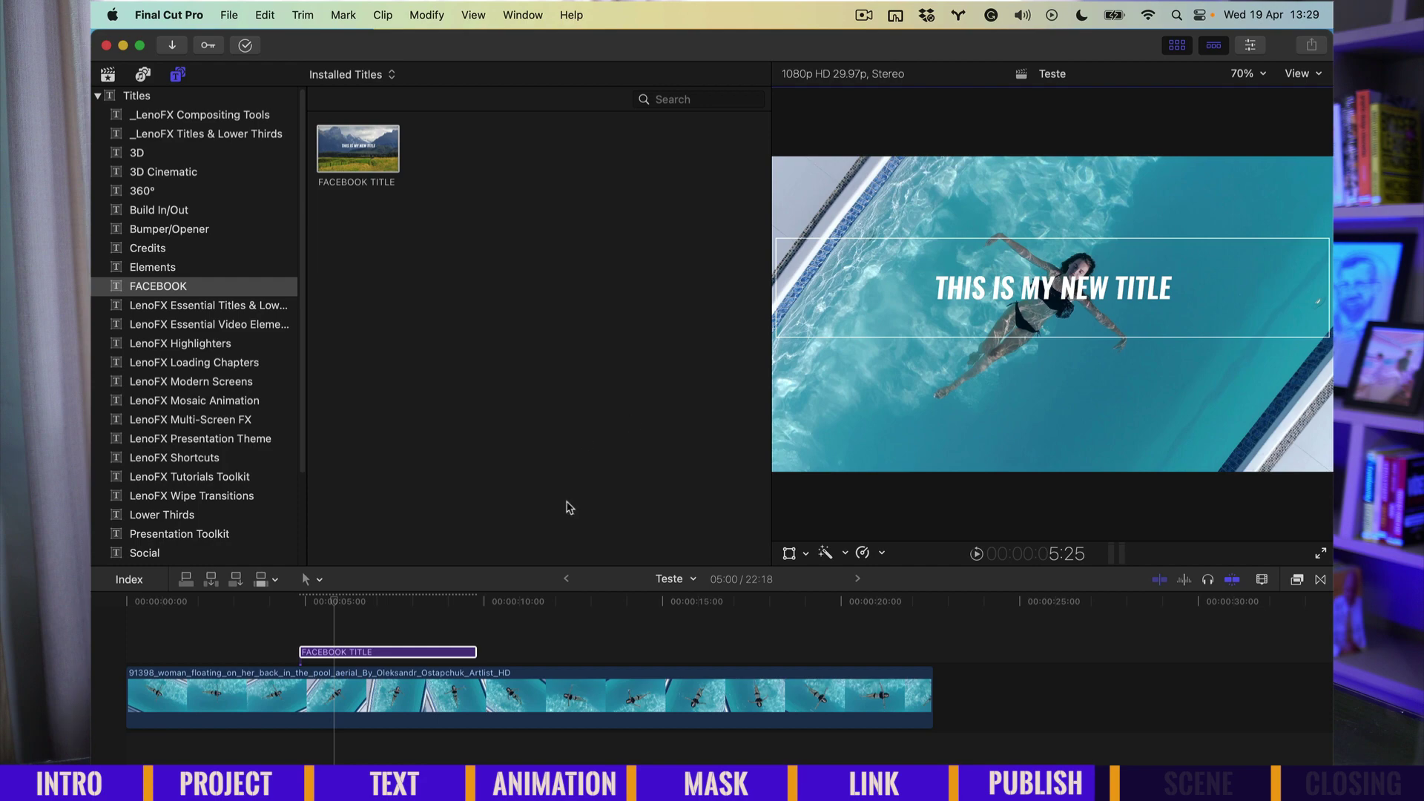
Place FACEBOOK TITLE over the pool clip and position it just above centre.
{"action": "left_click_drag", "start_coordinate": [357, 149], "coordinate": [353, 645]}
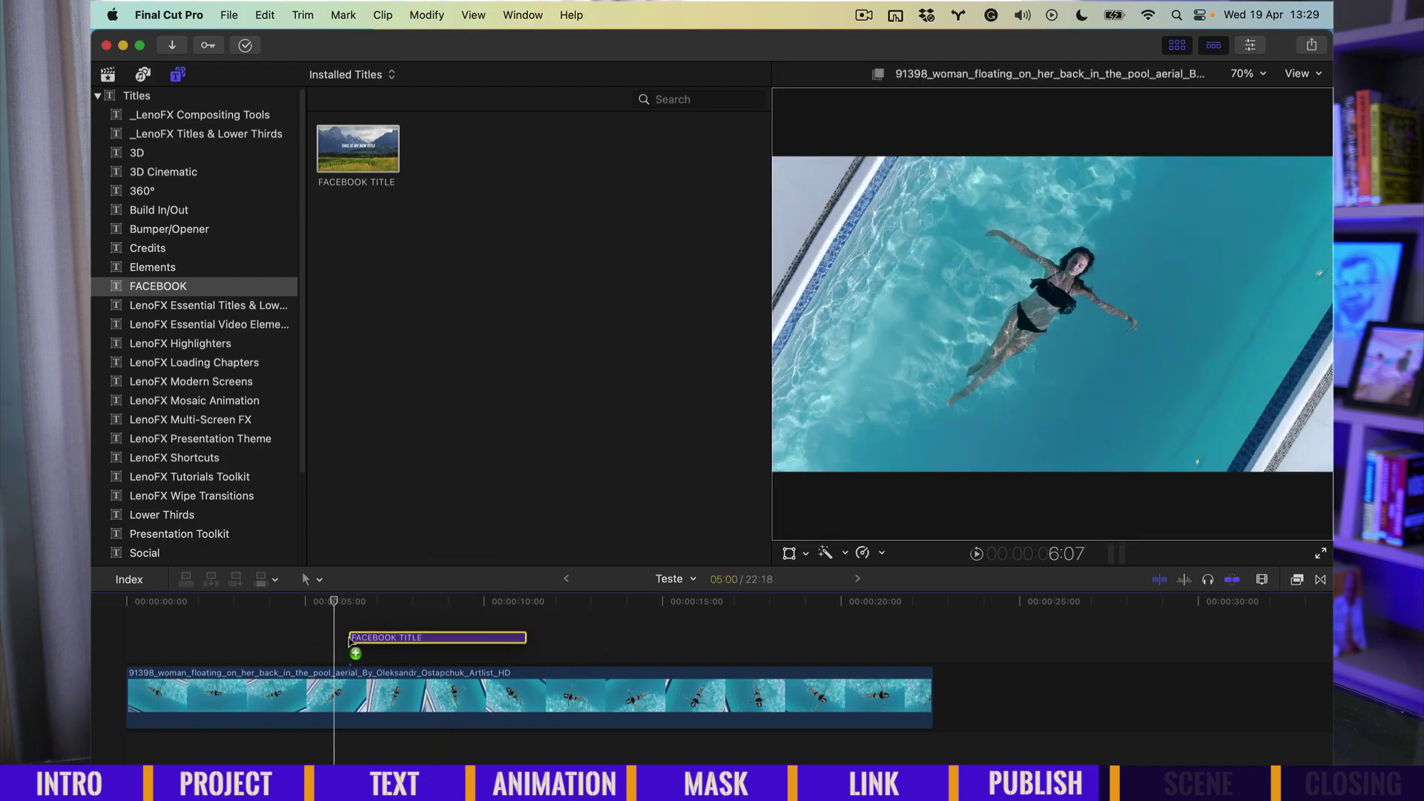
{"action": "key", "text": "space"}
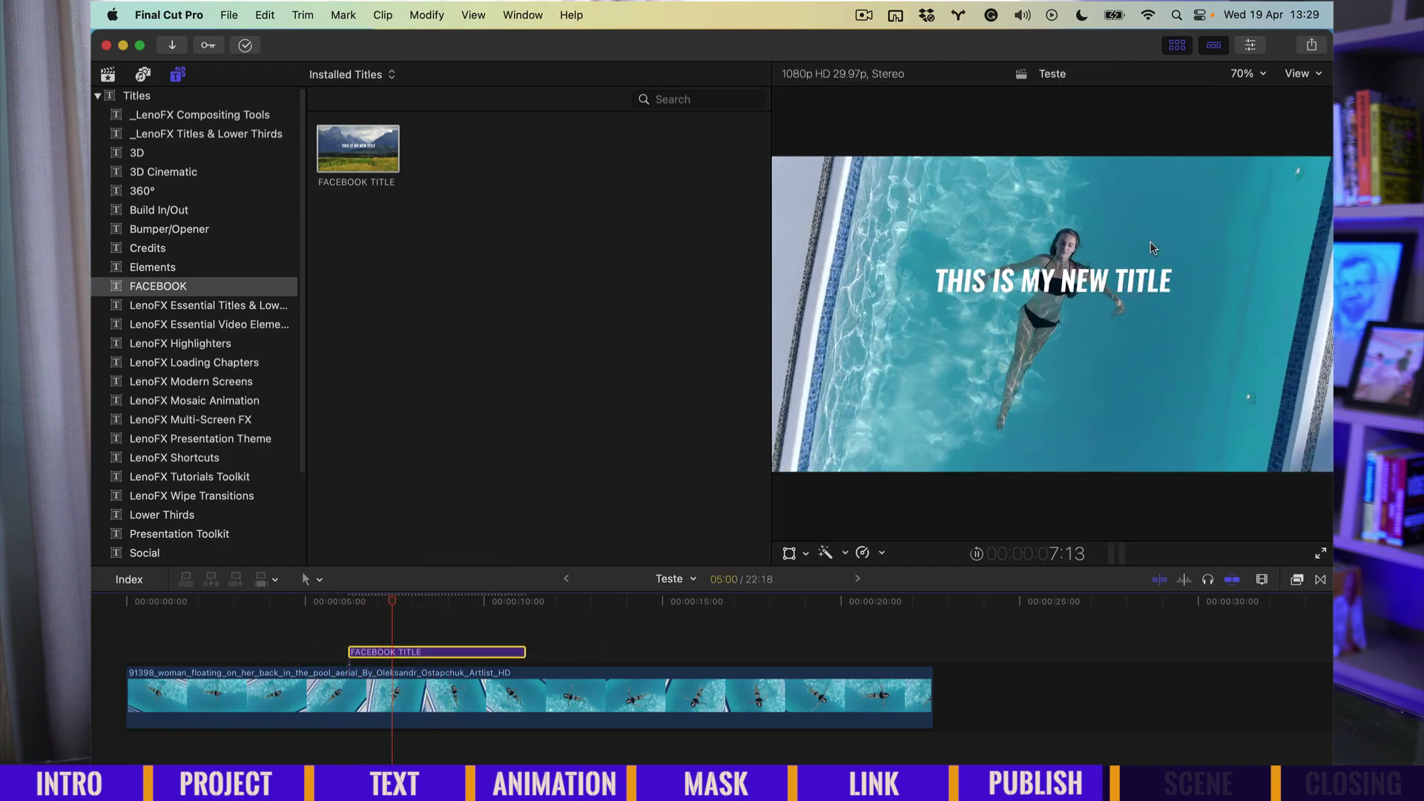
{"action": "left_click_drag", "start_coordinate": [1015, 280], "coordinate": [1025, 330]}
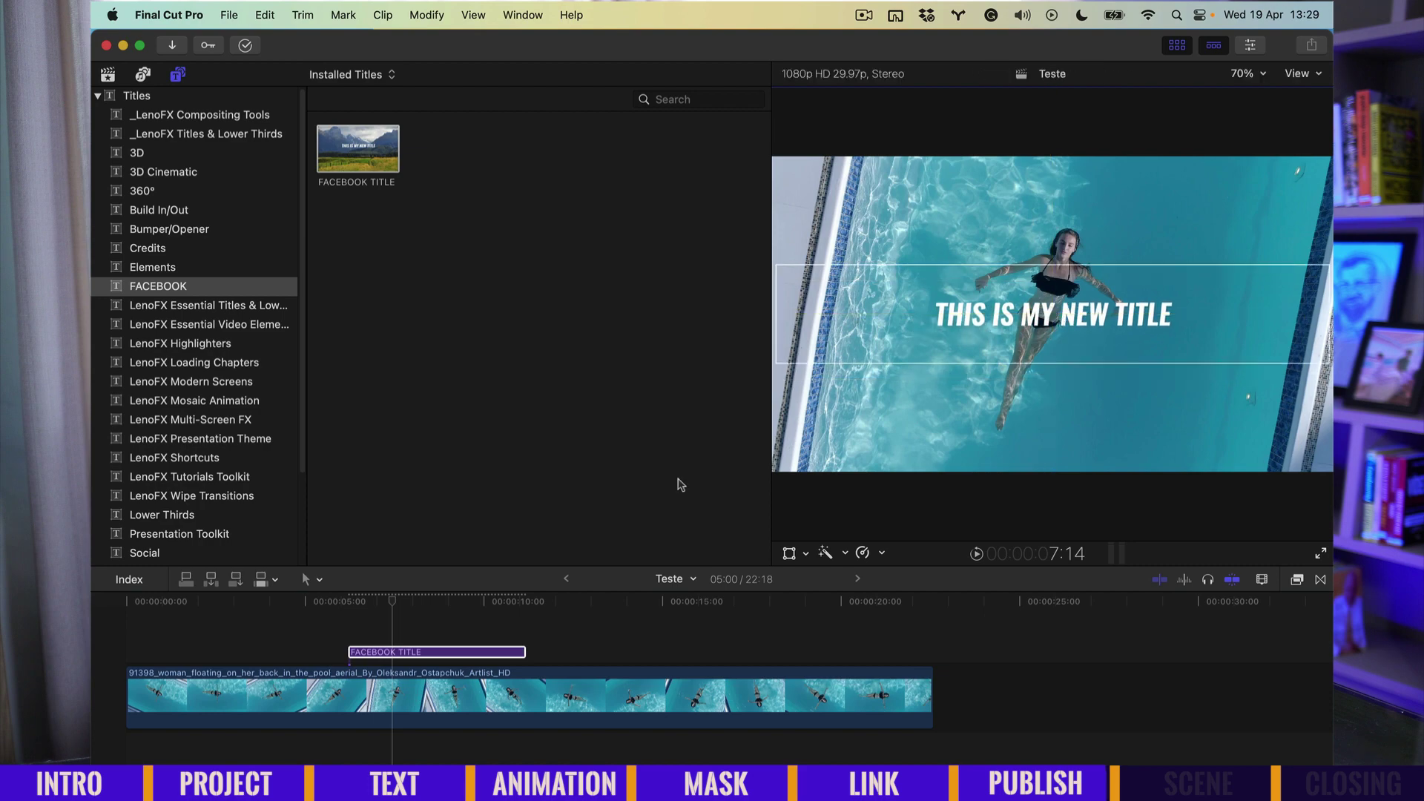
{"action": "left_click", "coordinate": [354, 647]}
{"action": "key", "text": "space"}
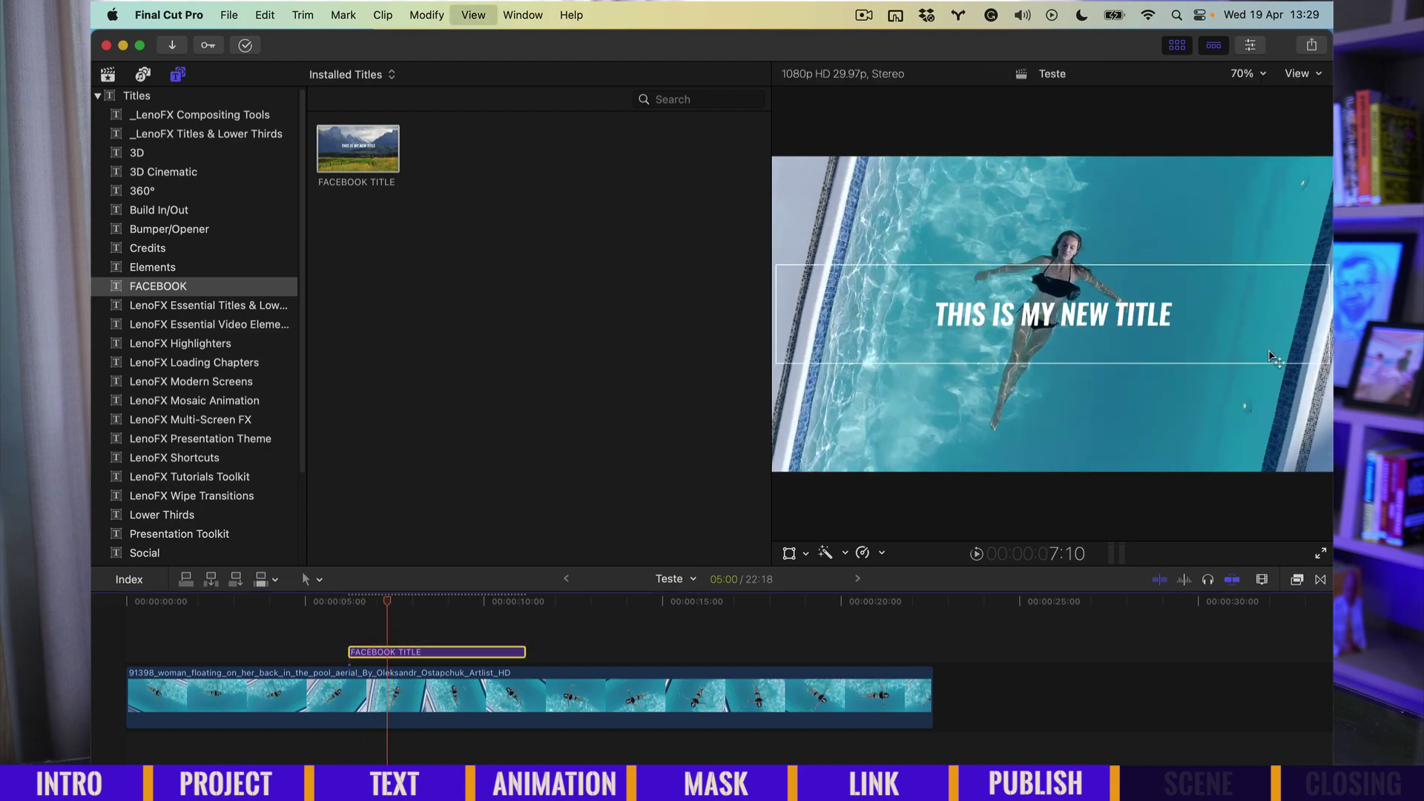
{"action": "left_click_drag", "start_coordinate": [1038, 317], "coordinate": [997, 277]}
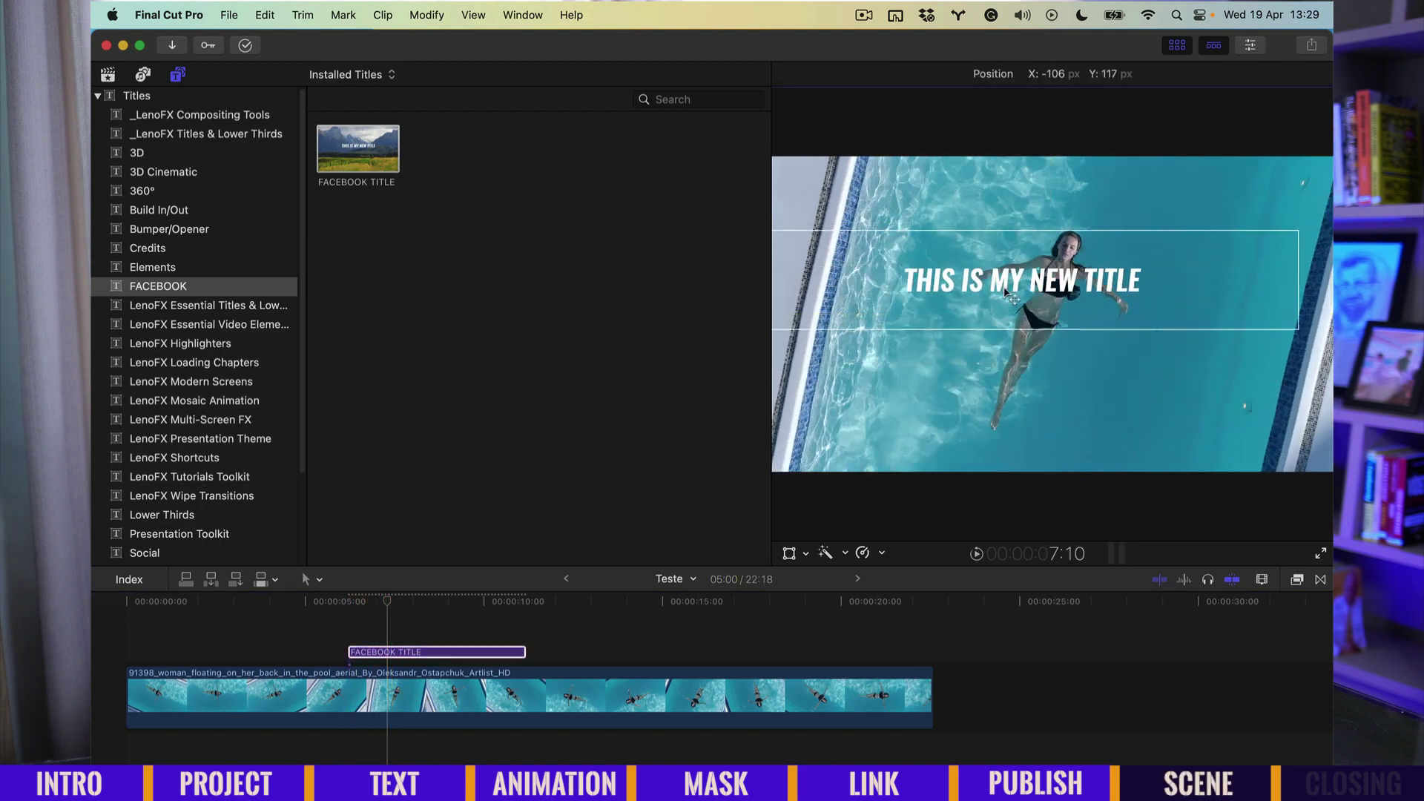
Play the Facebook reference video in Chrome.
{"action": "key", "text": "super+Tab"}
{"action": "left_click", "coordinate": [678, 401]}
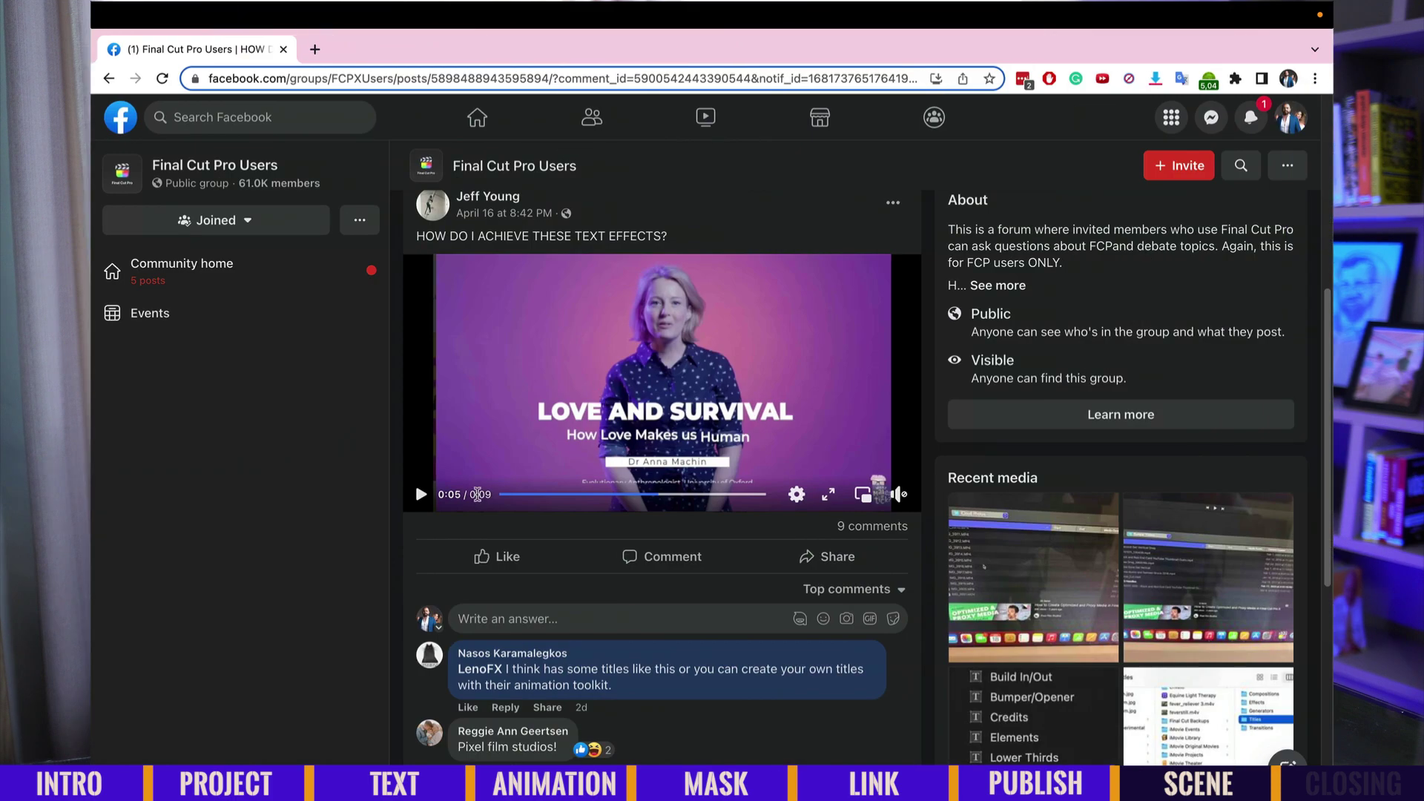
{"action": "left_click", "coordinate": [421, 494]}
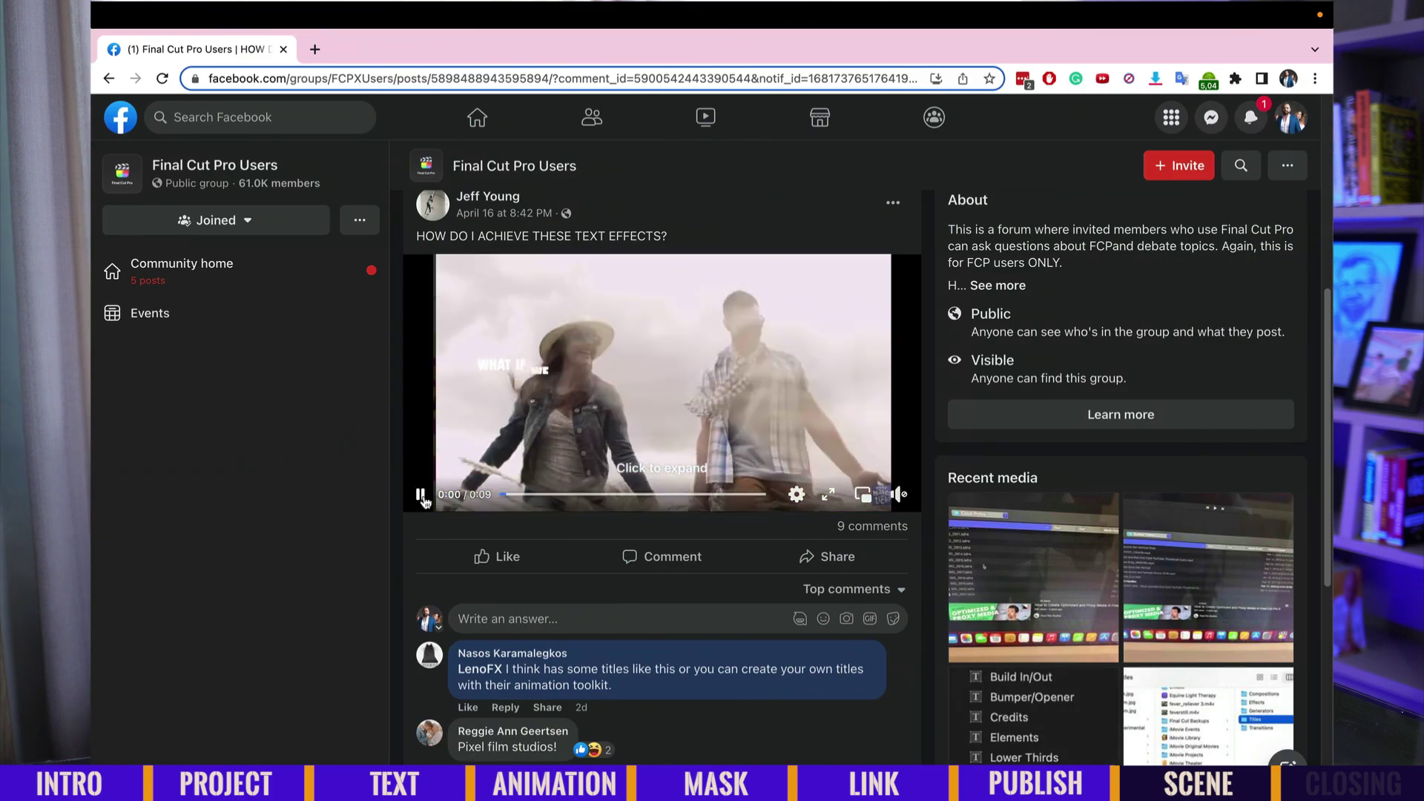
Centre the title in the viewer and show its text settings in the Inspector.
{"action": "key", "text": "super+Tab"}
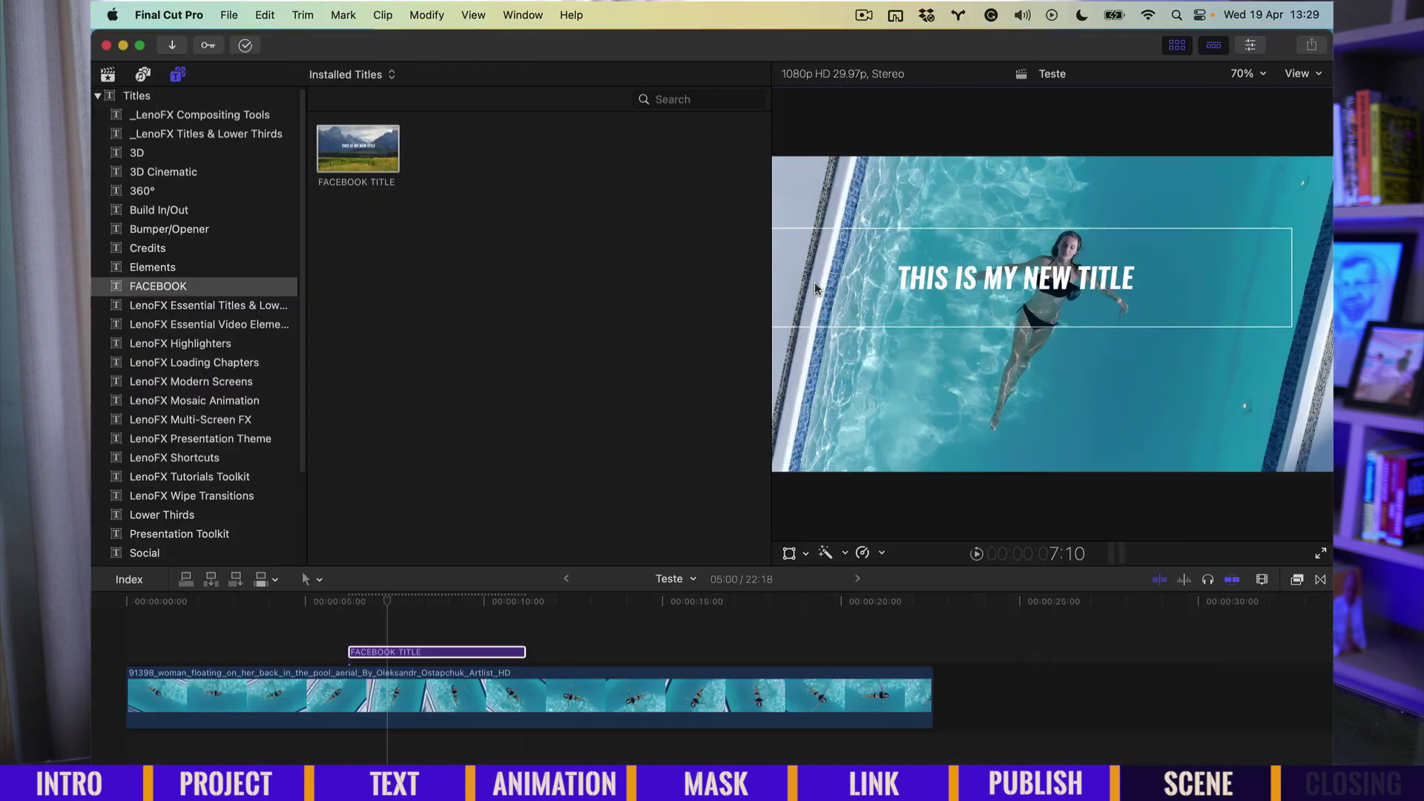
{"action": "mouse_move", "coordinate": [999, 299]}
{"action": "left_mouse_down"}
{"action": "mouse_move", "coordinate": [1051, 300]}
{"action": "mouse_move", "coordinate": [1035, 305]}
{"action": "left_mouse_up"}
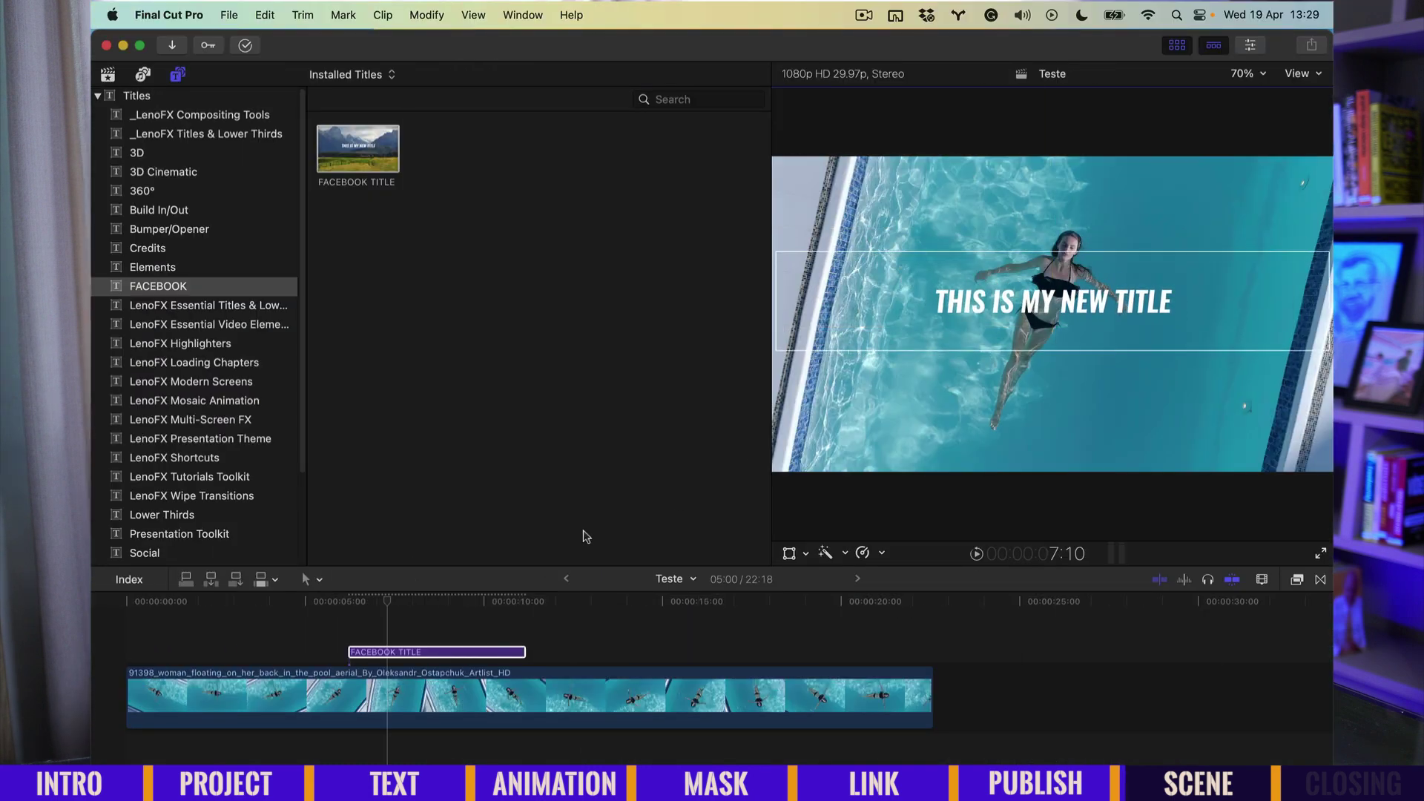
{"action": "key", "text": "super+4"}
{"action": "key", "text": "ctrl+super+1"}
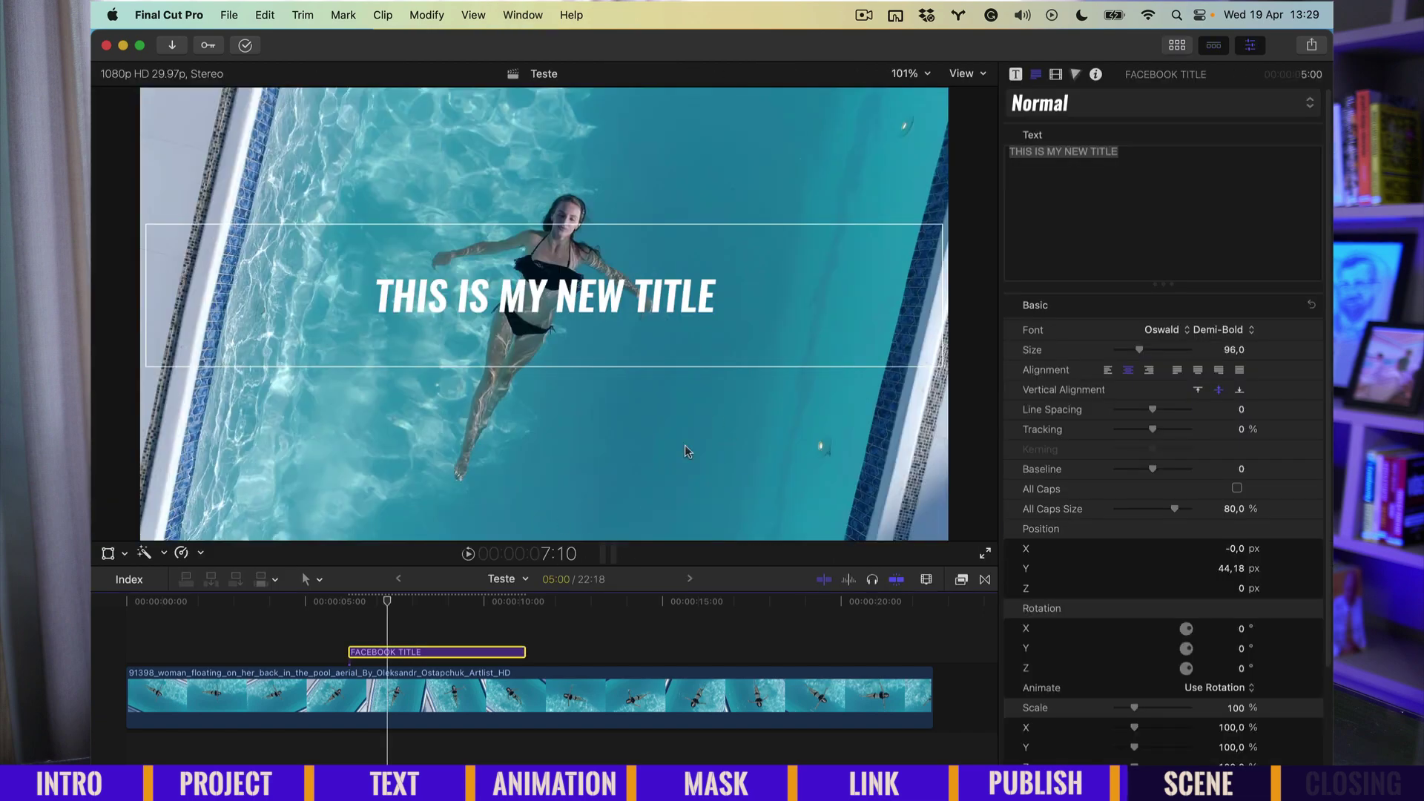
{"action": "left_click", "coordinate": [350, 597]}
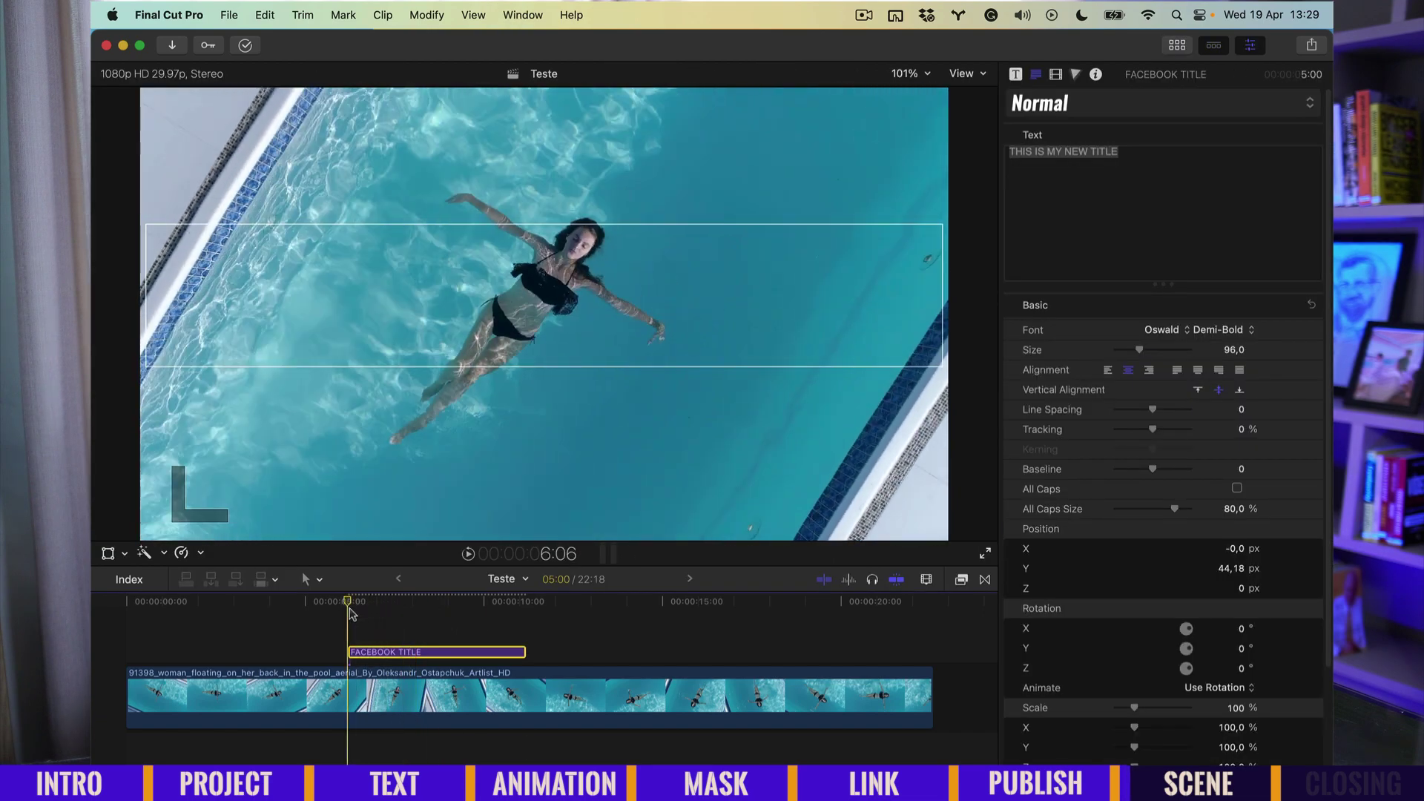
{"action": "key", "text": "space"}
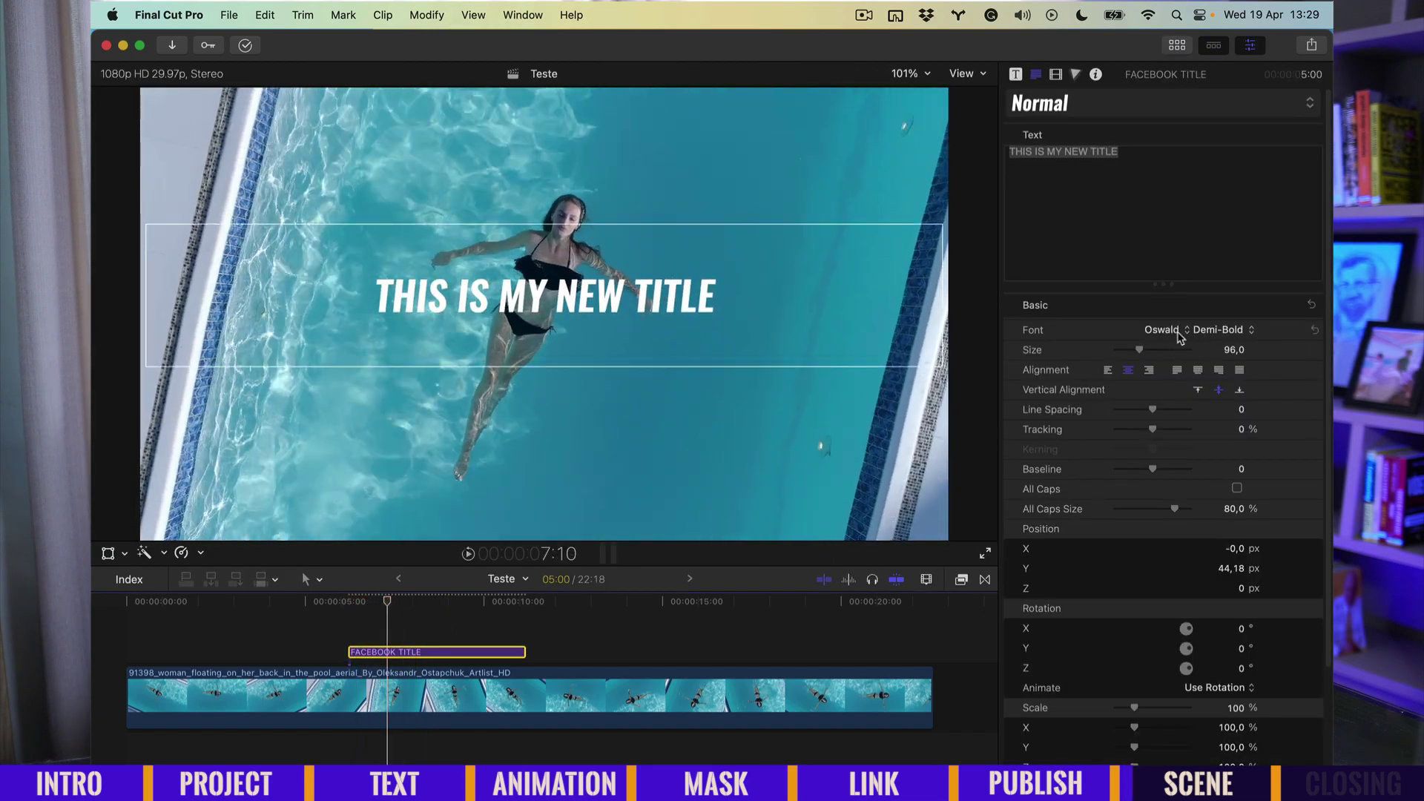
Set the font to Oswald Regular at size 84 and move the title left.
{"action": "left_click", "coordinate": [1223, 330]}
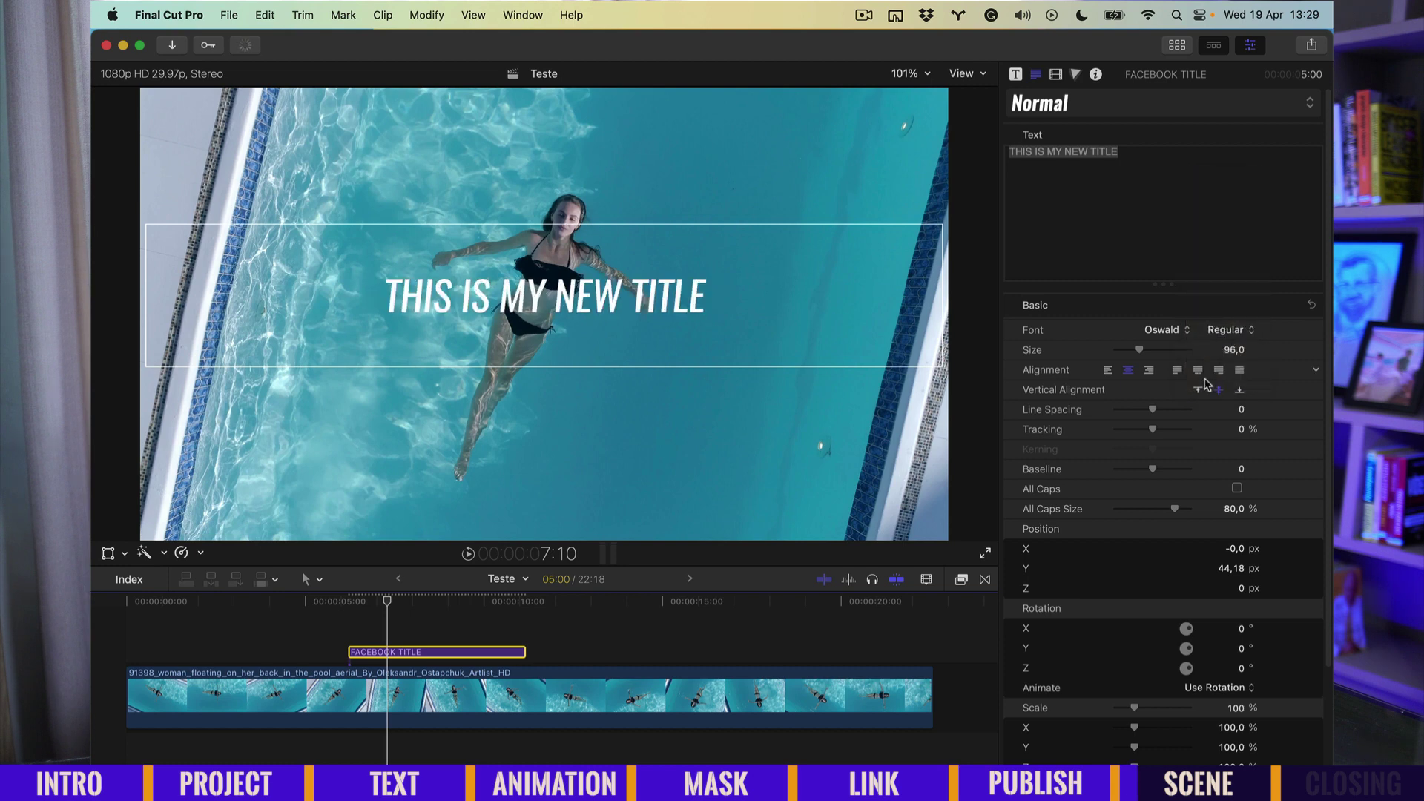
{"action": "left_click_drag", "start_coordinate": [1140, 350], "coordinate": [1136, 350]}
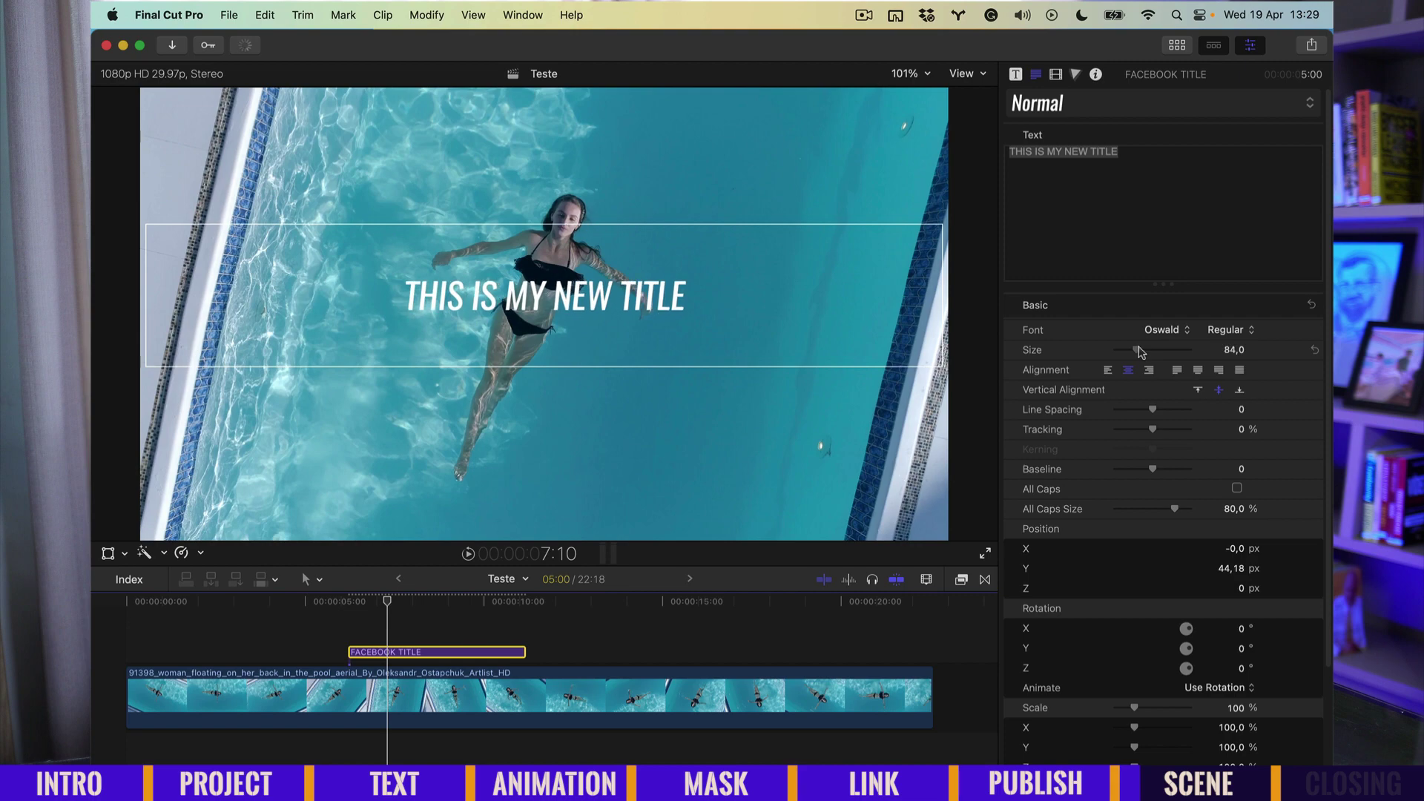
{"action": "left_click_drag", "start_coordinate": [569, 311], "coordinate": [496, 307]}
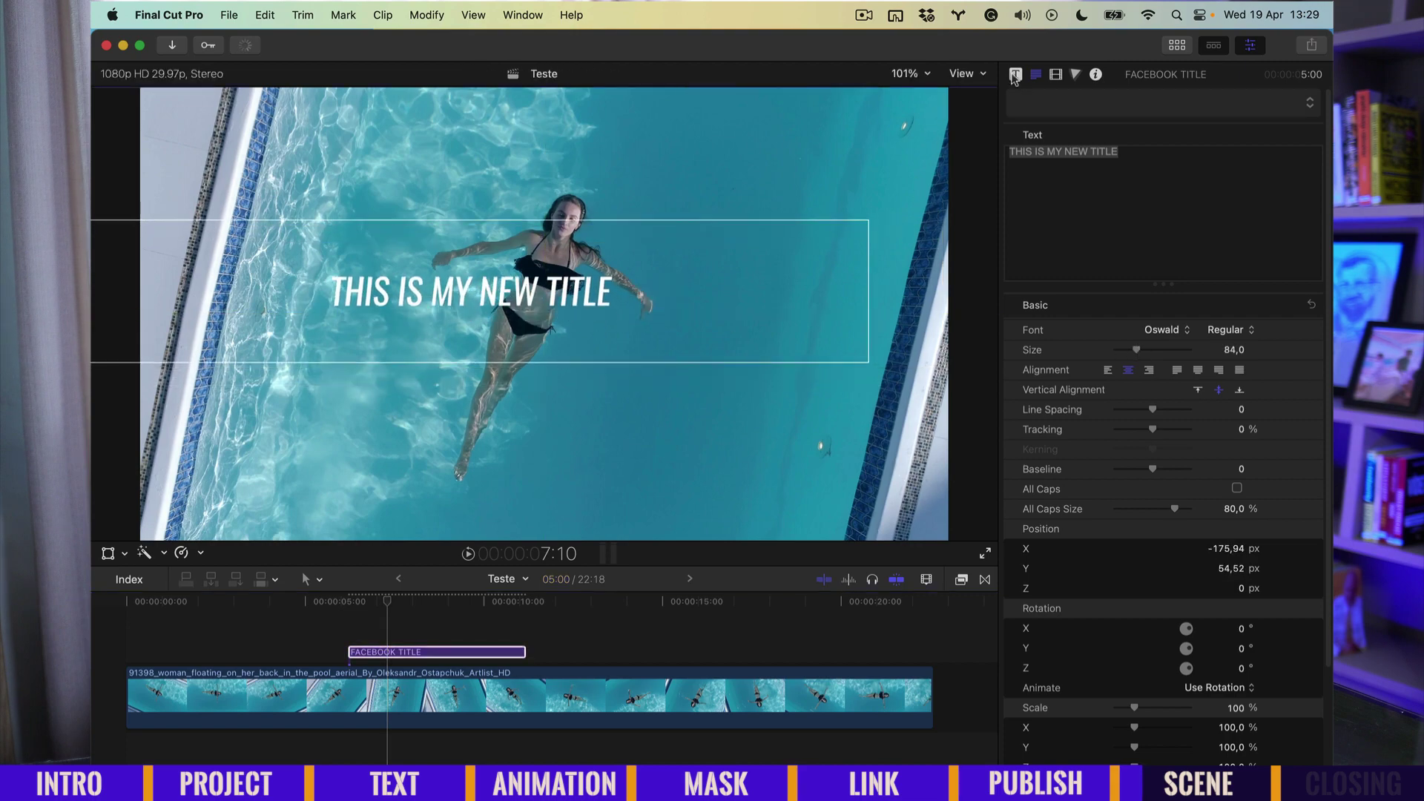
{"action": "key", "text": "shift+slash"}
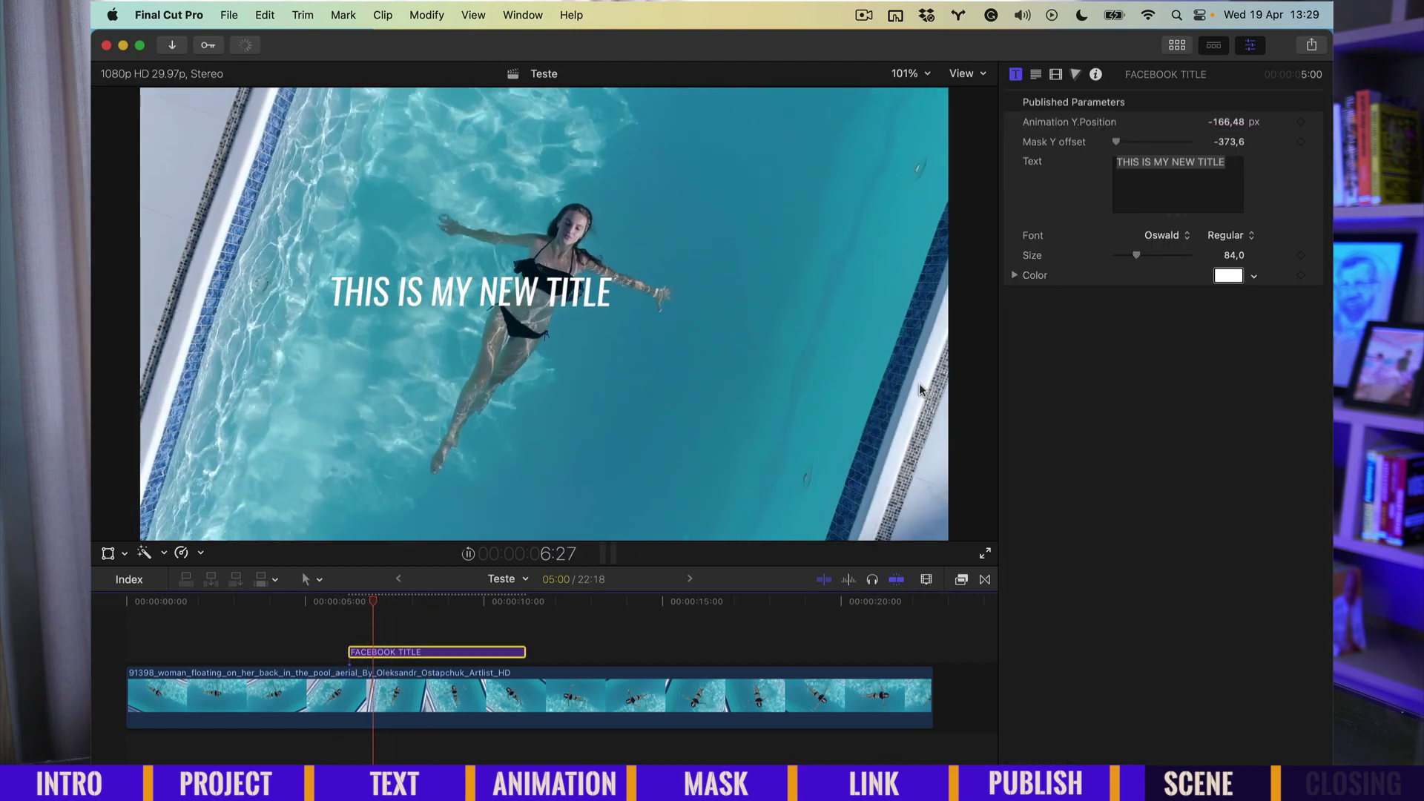
Change the title text to 'you can change your text' and set Mask Y offset to -380,8.
{"action": "triple_click", "coordinate": [1140, 183]}
{"action": "type", "text": "you"}
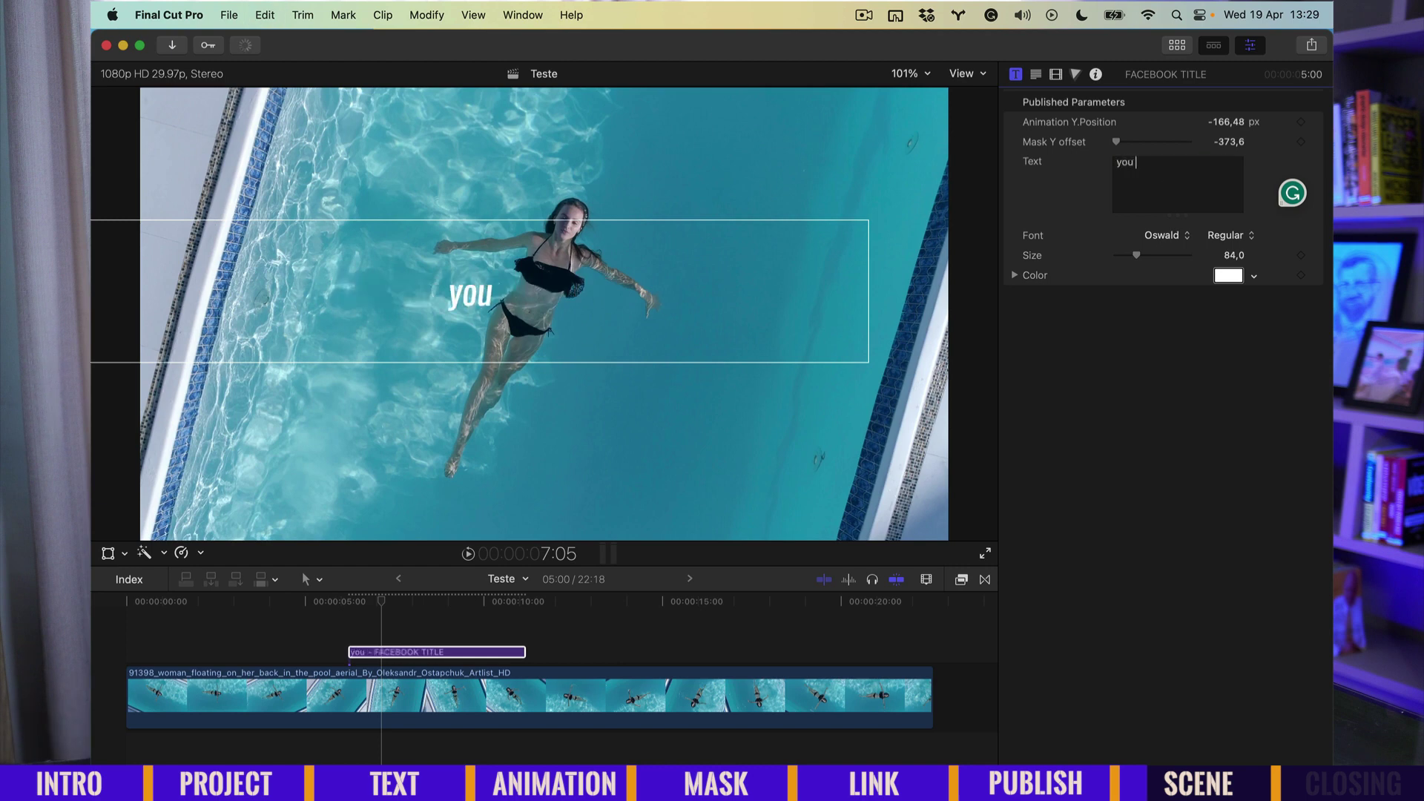
{"action": "type", "text": " can chang"}
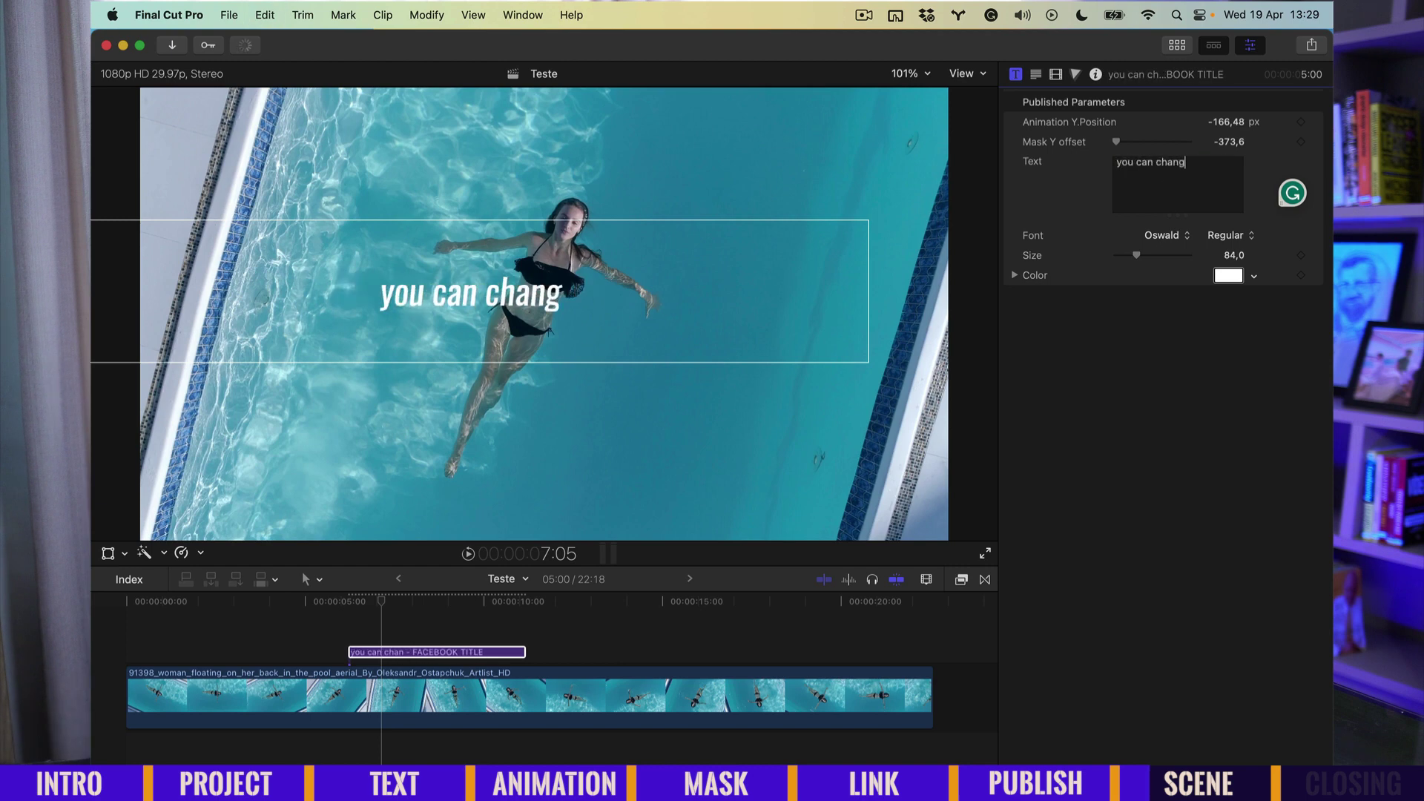
{"action": "type", "text": "e your tec"}
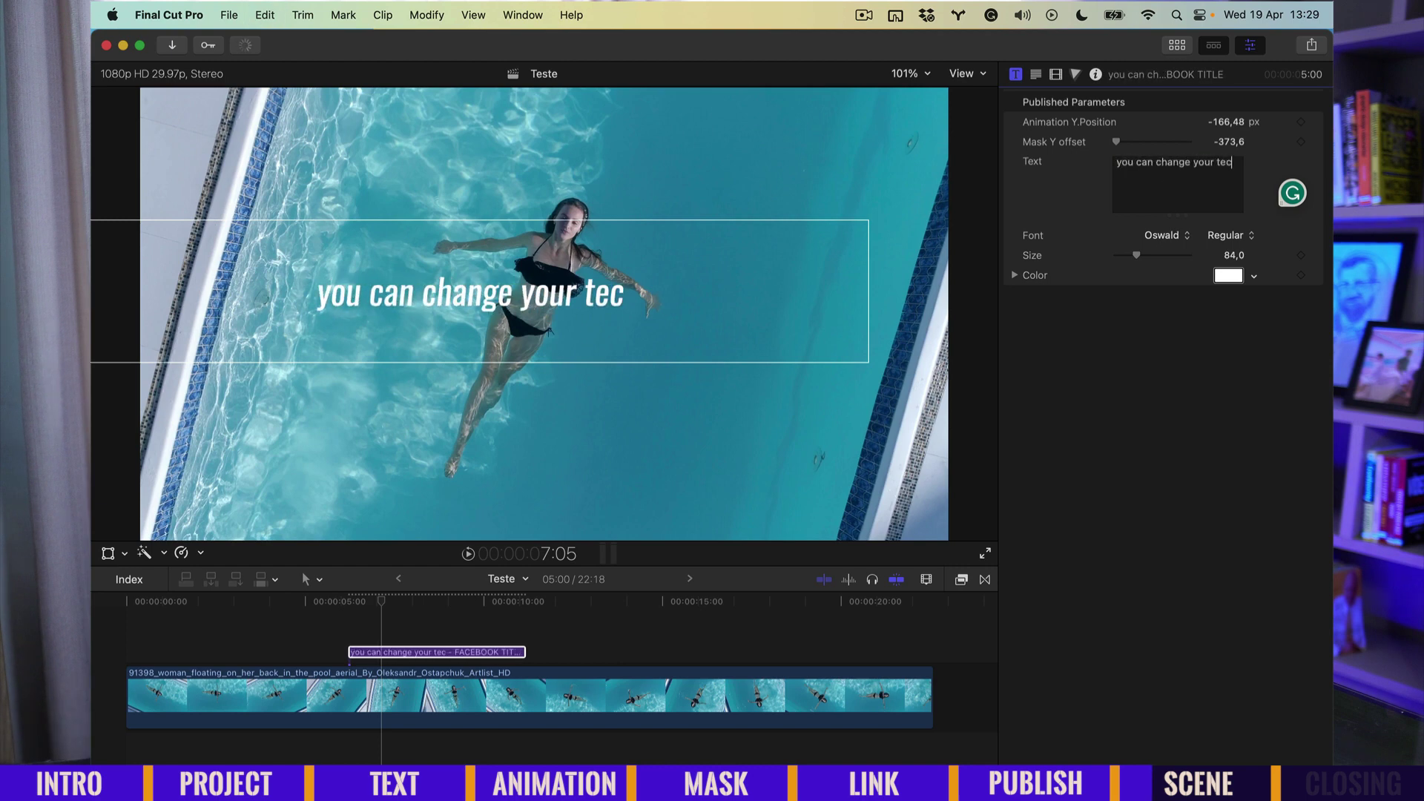
{"action": "key", "text": "BackSpace"}
{"action": "type", "text": "xt"}
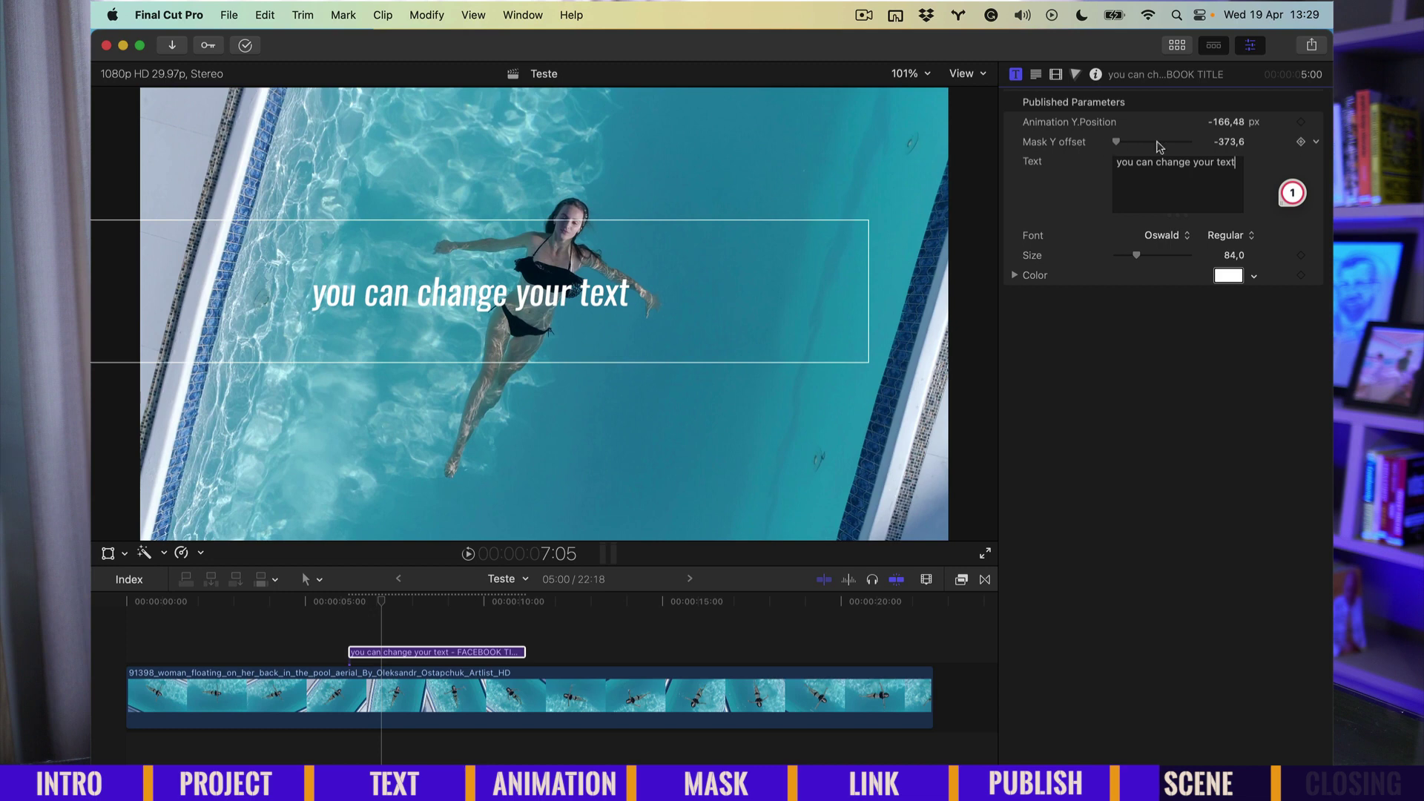
{"action": "left_click", "coordinate": [1229, 142]}
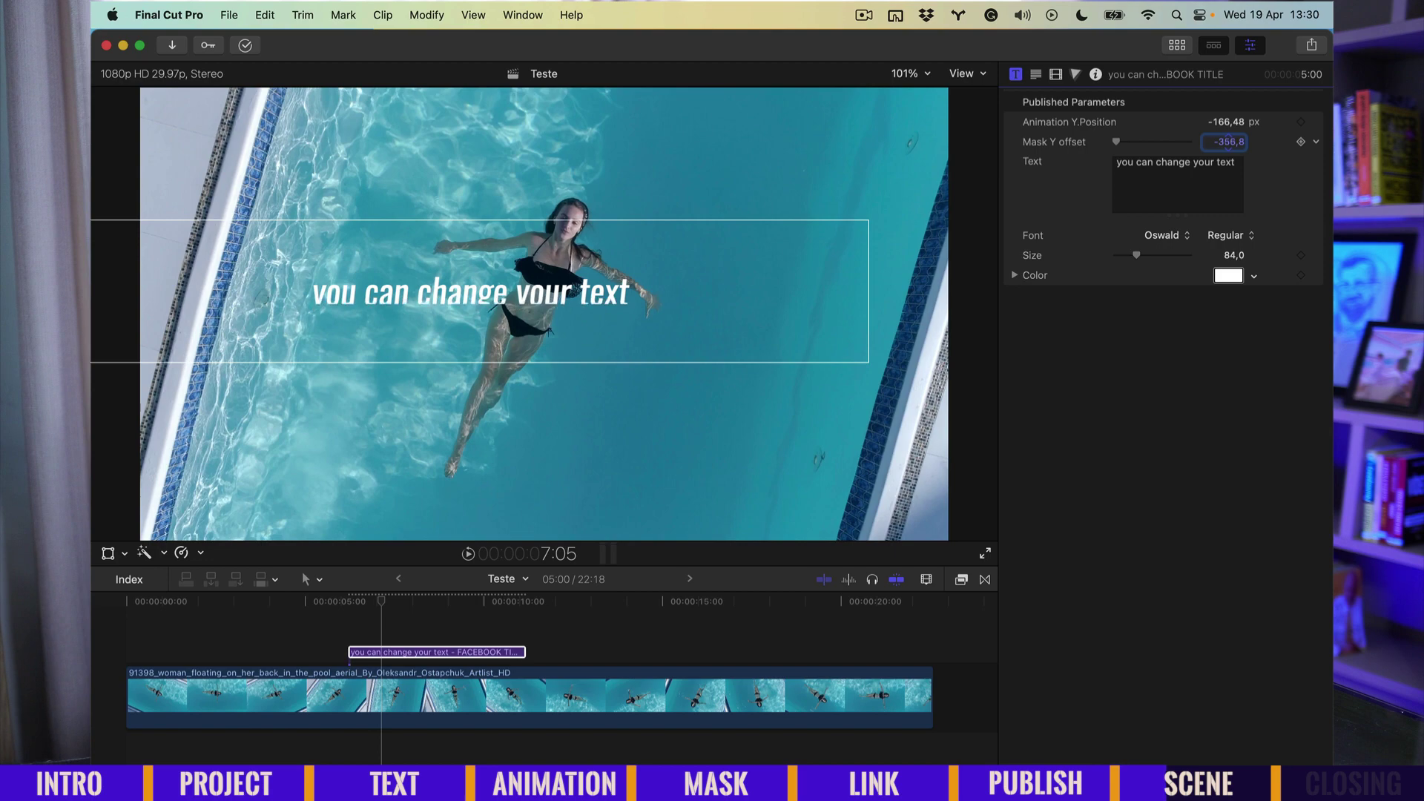
{"action": "left_click_drag", "start_coordinate": [1228, 142], "coordinate": [1229, 145]}
{"action": "key", "text": "slash"}
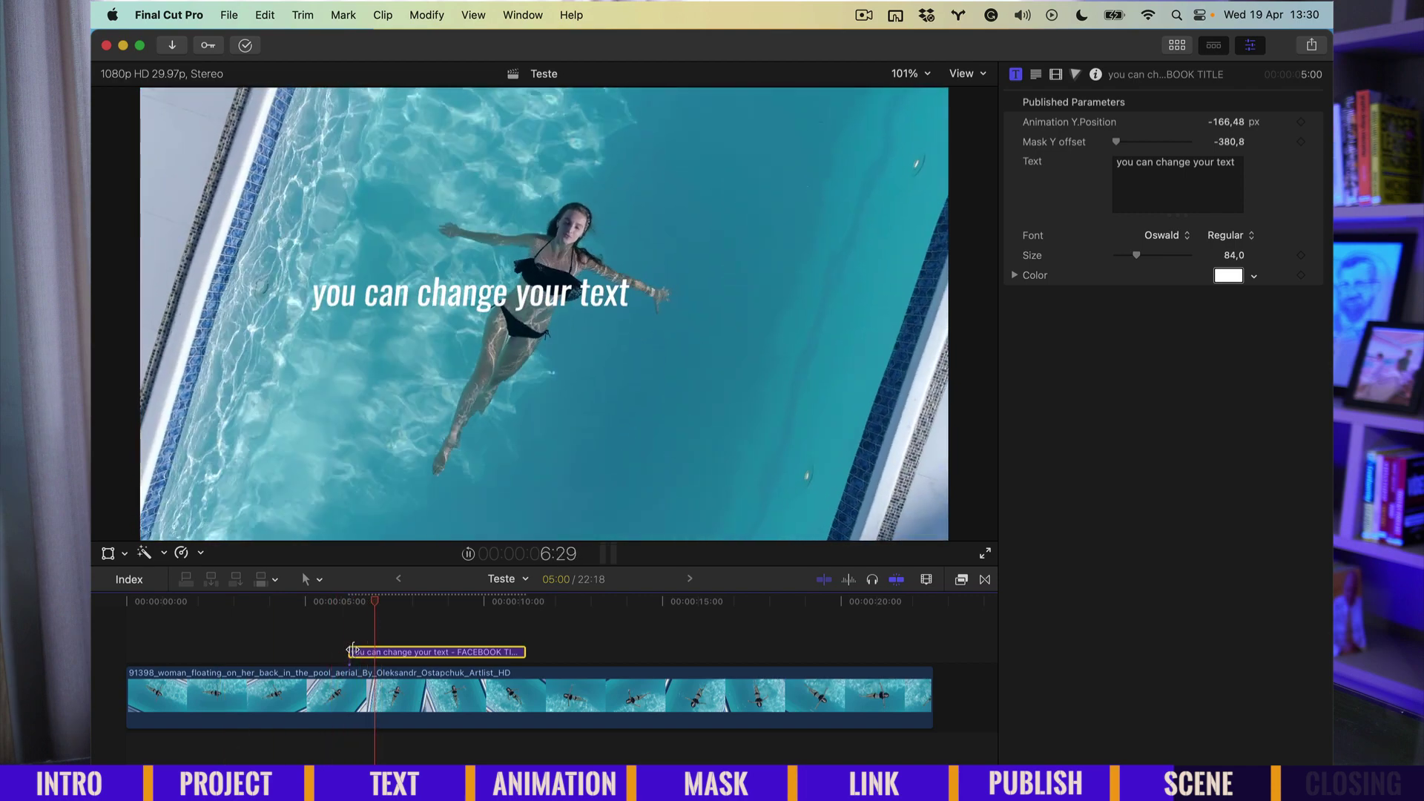
Duplicate the title clip onto a higher lane and select the upper copy.
{"action": "key", "text": "space"}
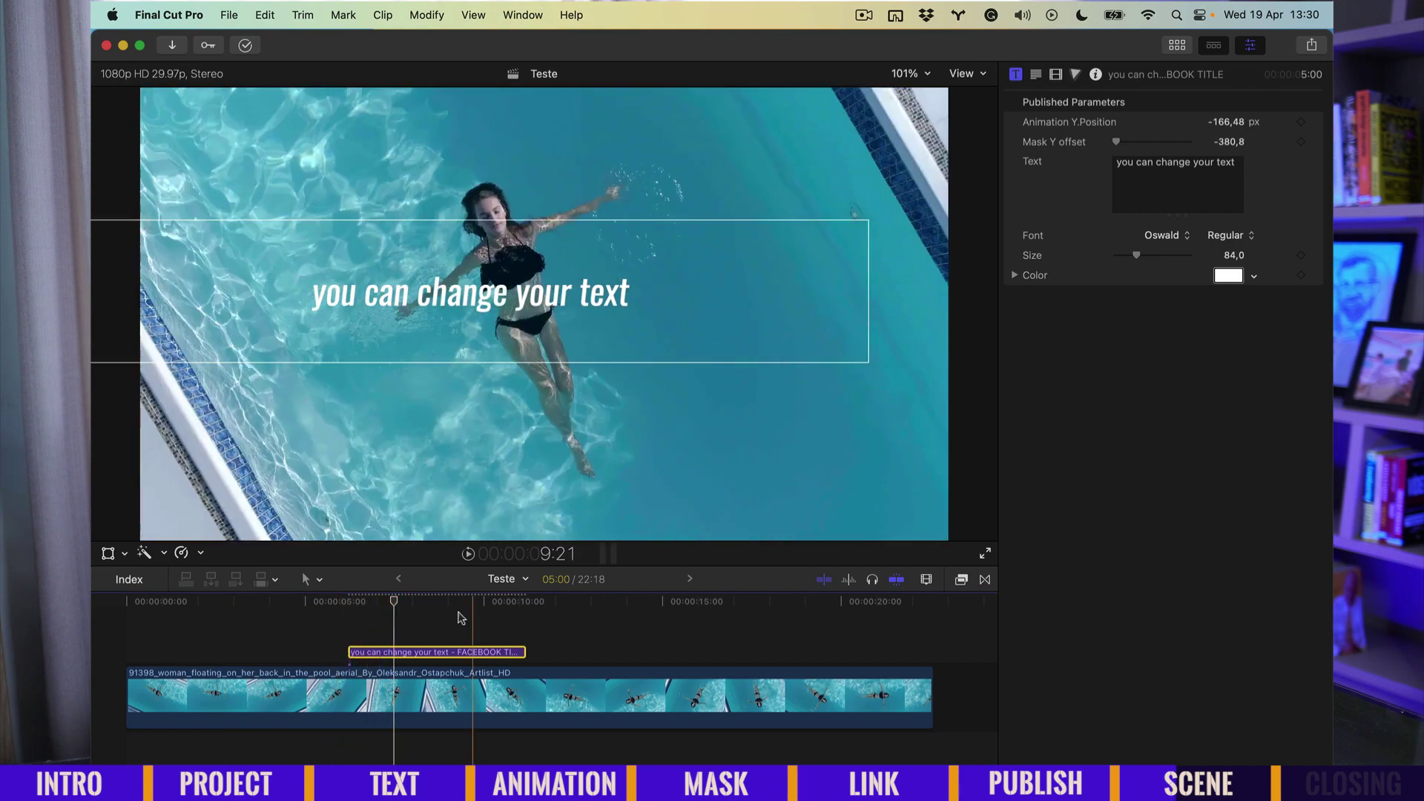
{"action": "left_click_drag", "start_coordinate": [405, 653], "coordinate": [423, 631]}
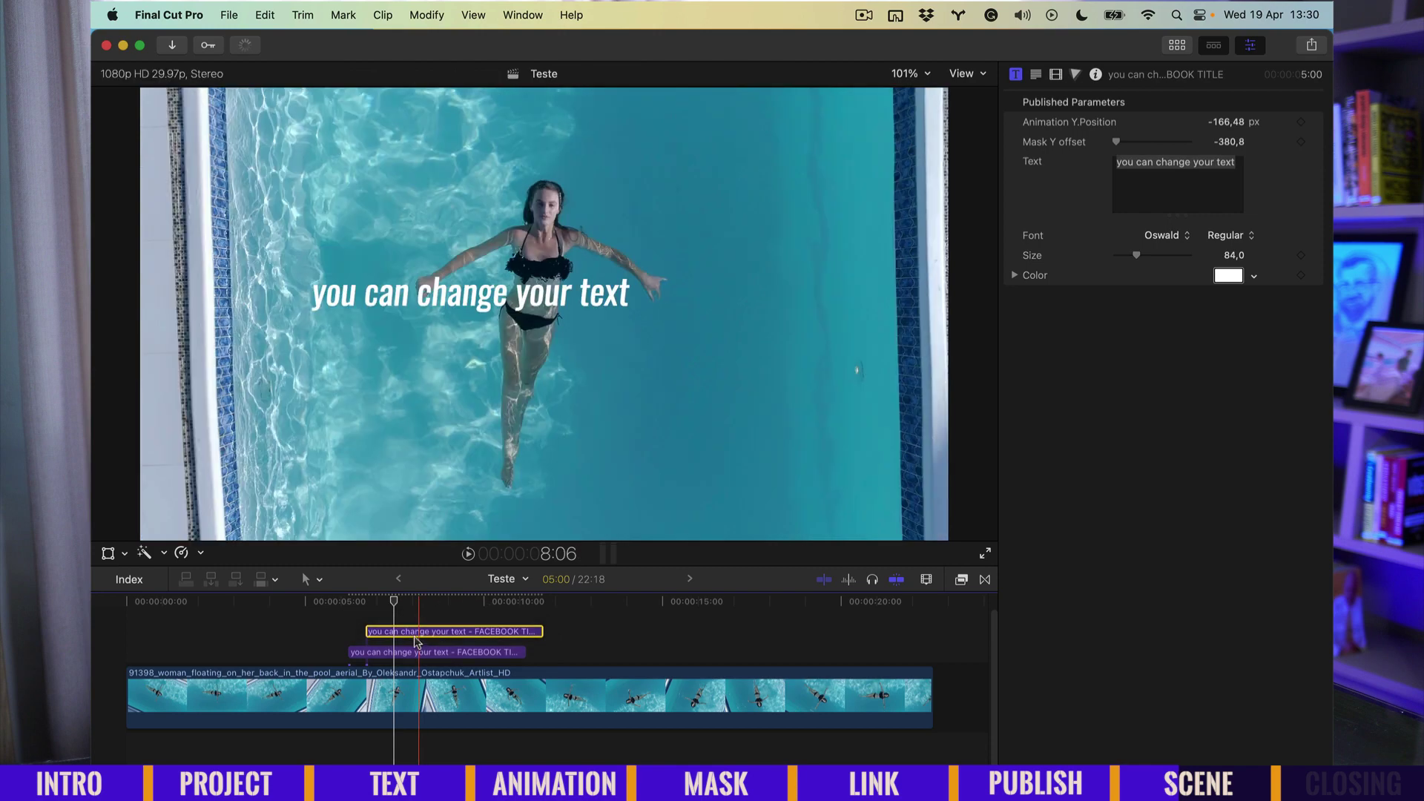
{"action": "left_click", "coordinate": [422, 604]}
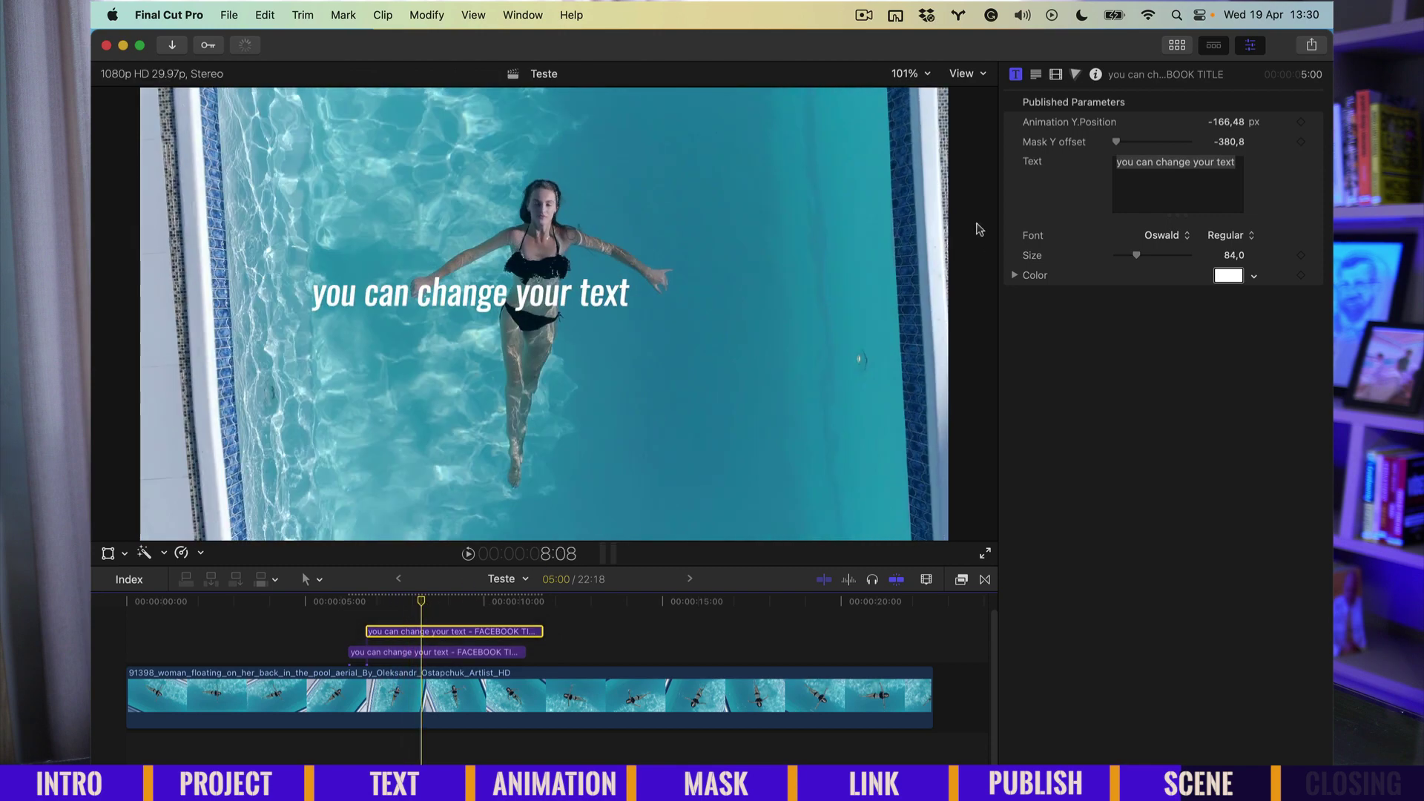
{"action": "key", "text": "super+a"}
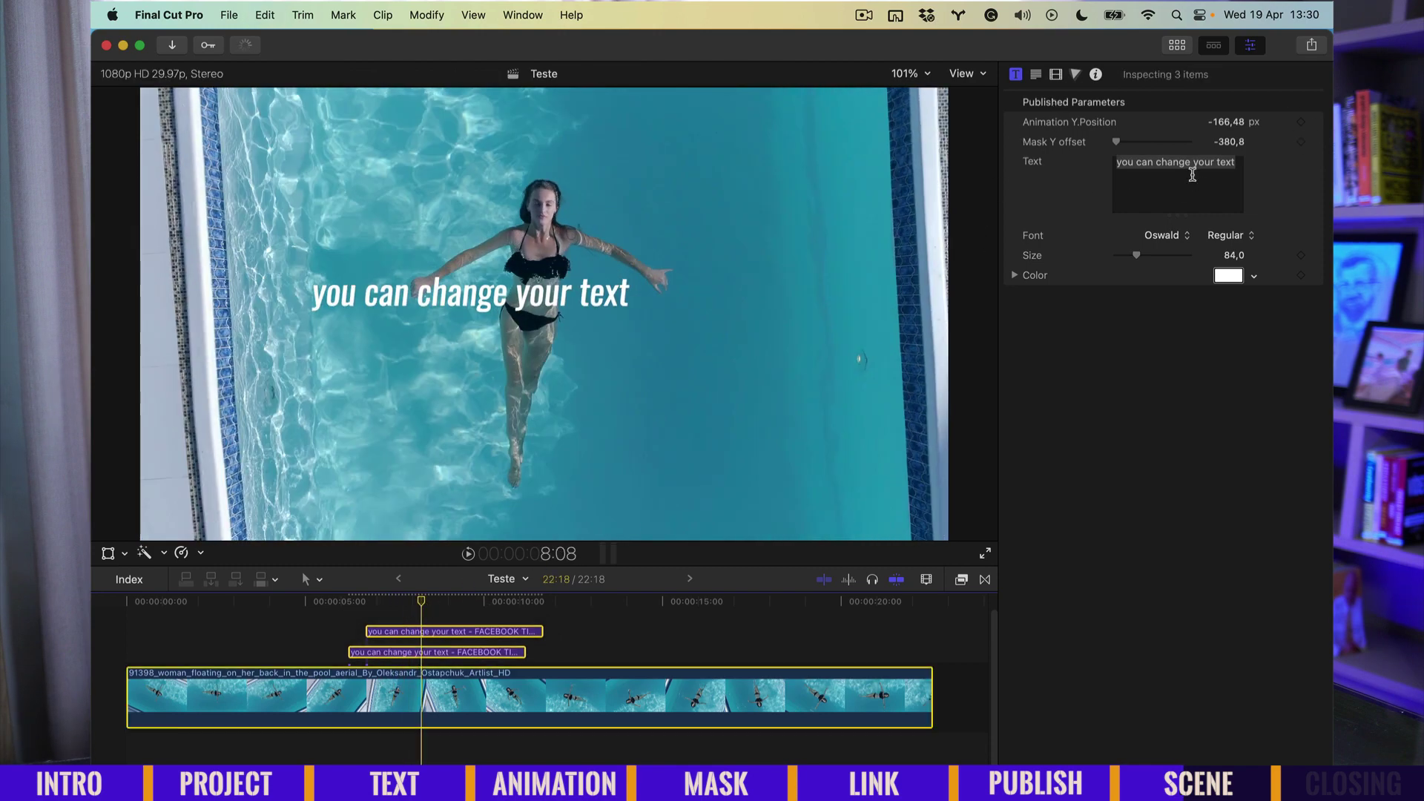
{"action": "left_click", "coordinate": [474, 631]}
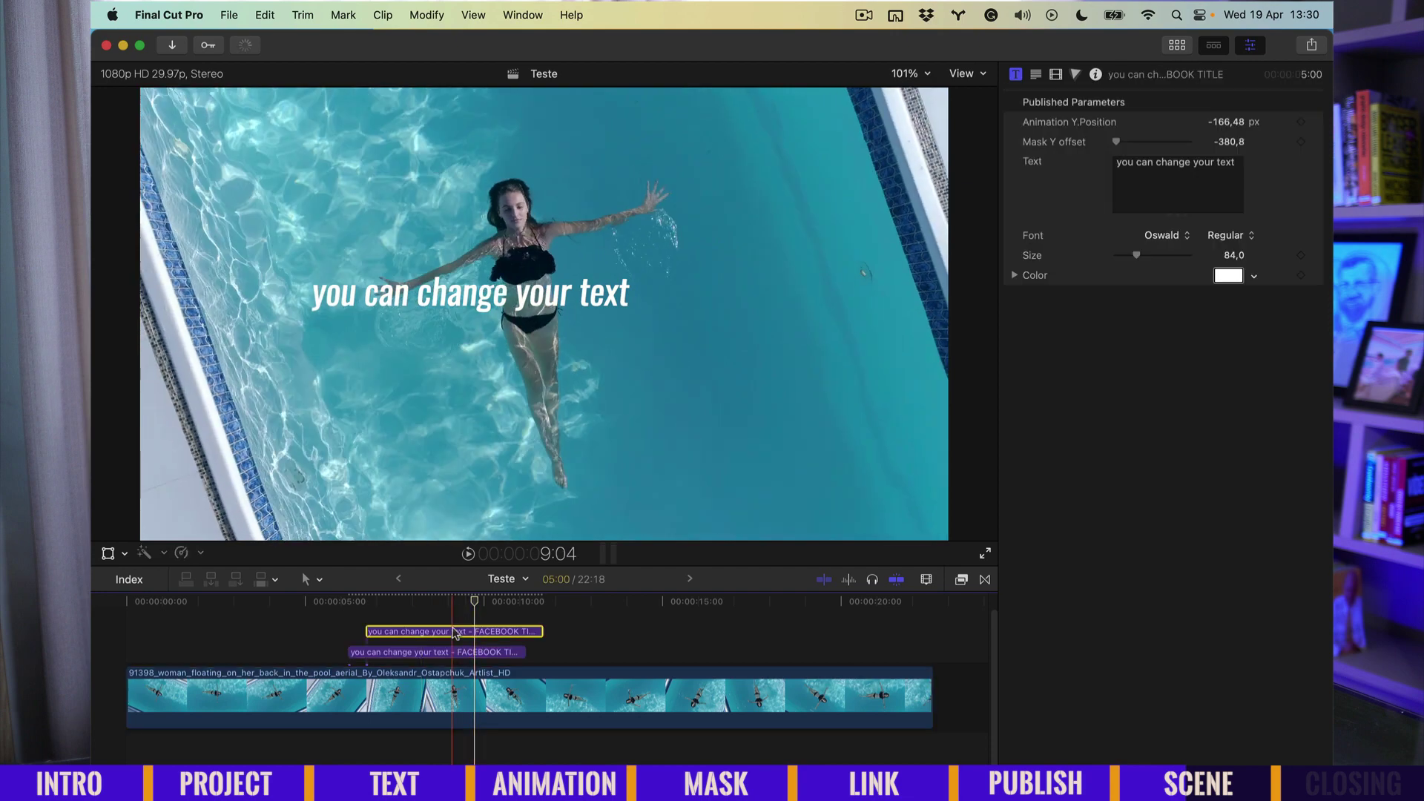
Retype the upper title as 'THIS IS YOUR NEW TITLE' and move it below the subtitle.
{"action": "left_click", "coordinate": [1162, 187]}
{"action": "key", "text": "super+a"}
{"action": "type", "text": "tg"}
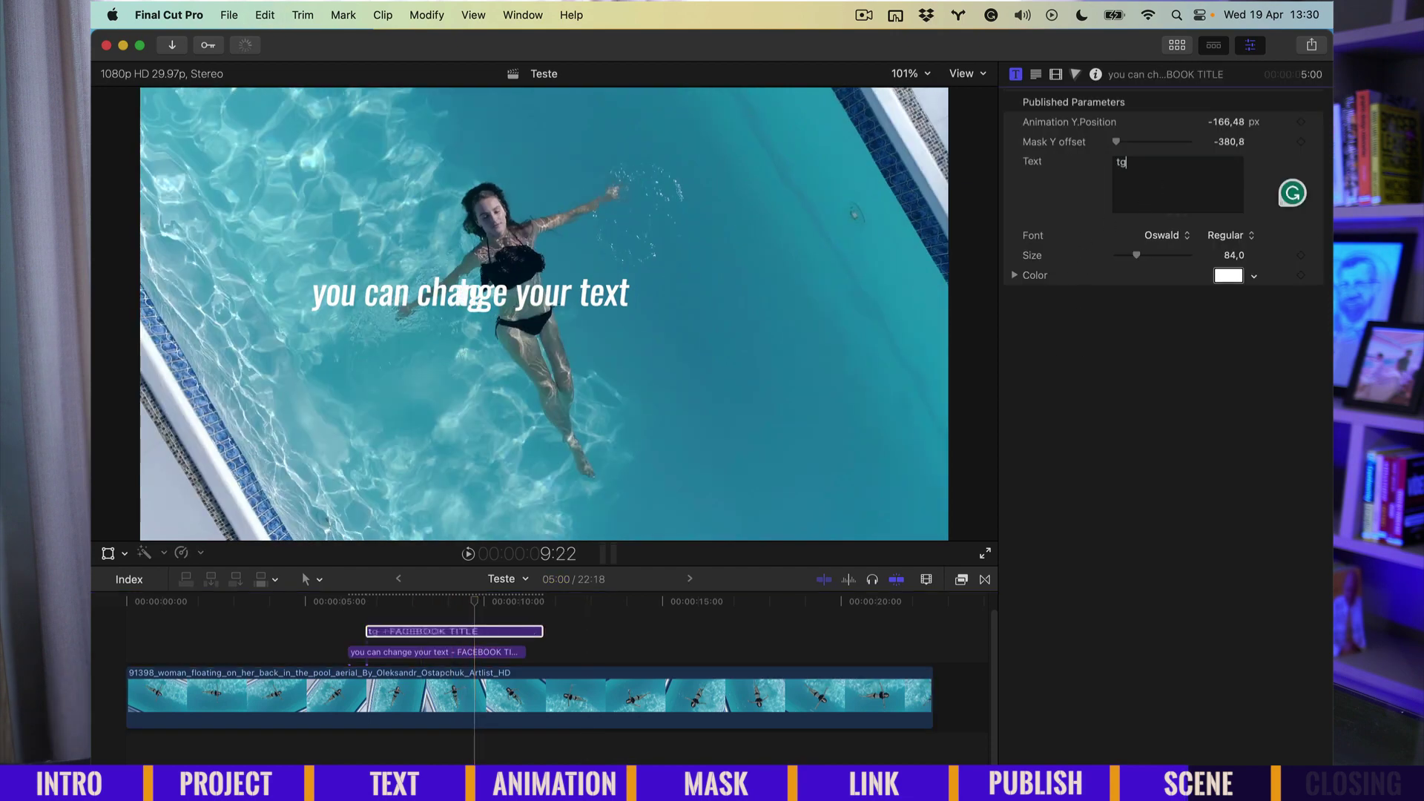
{"action": "type", "text": "uTHIS"}
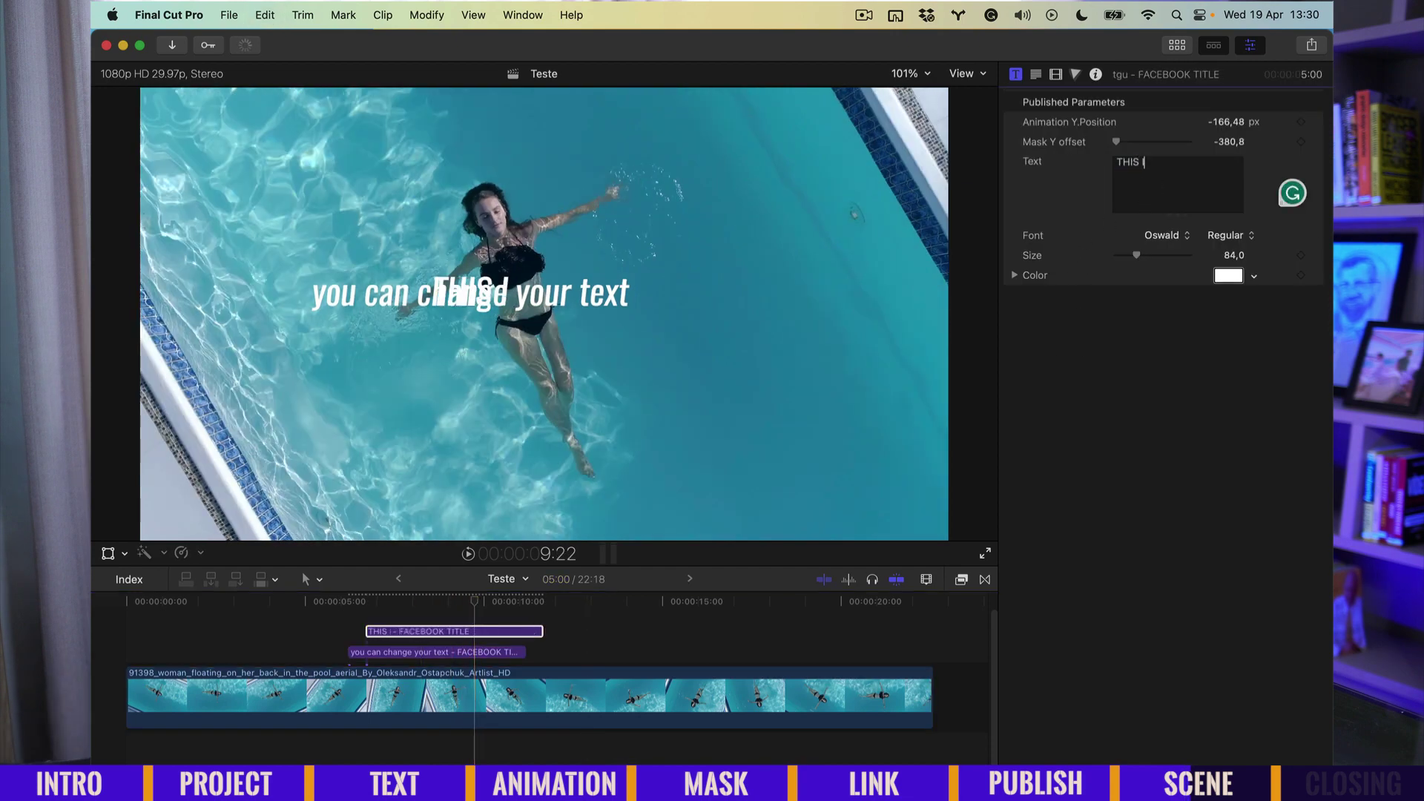
{"action": "type", "text": " IS YOUR NEW "}
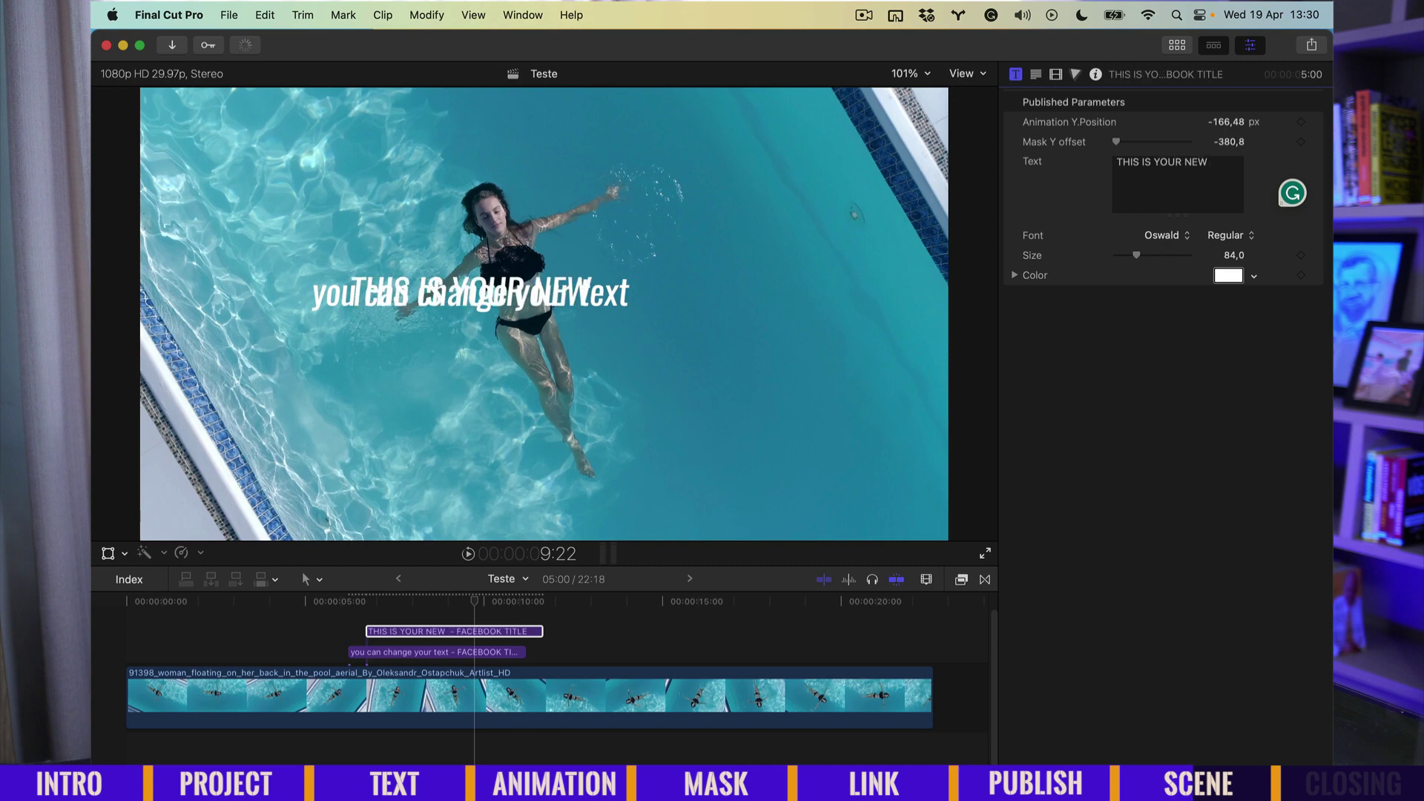
{"action": "type", "text": "TITLE"}
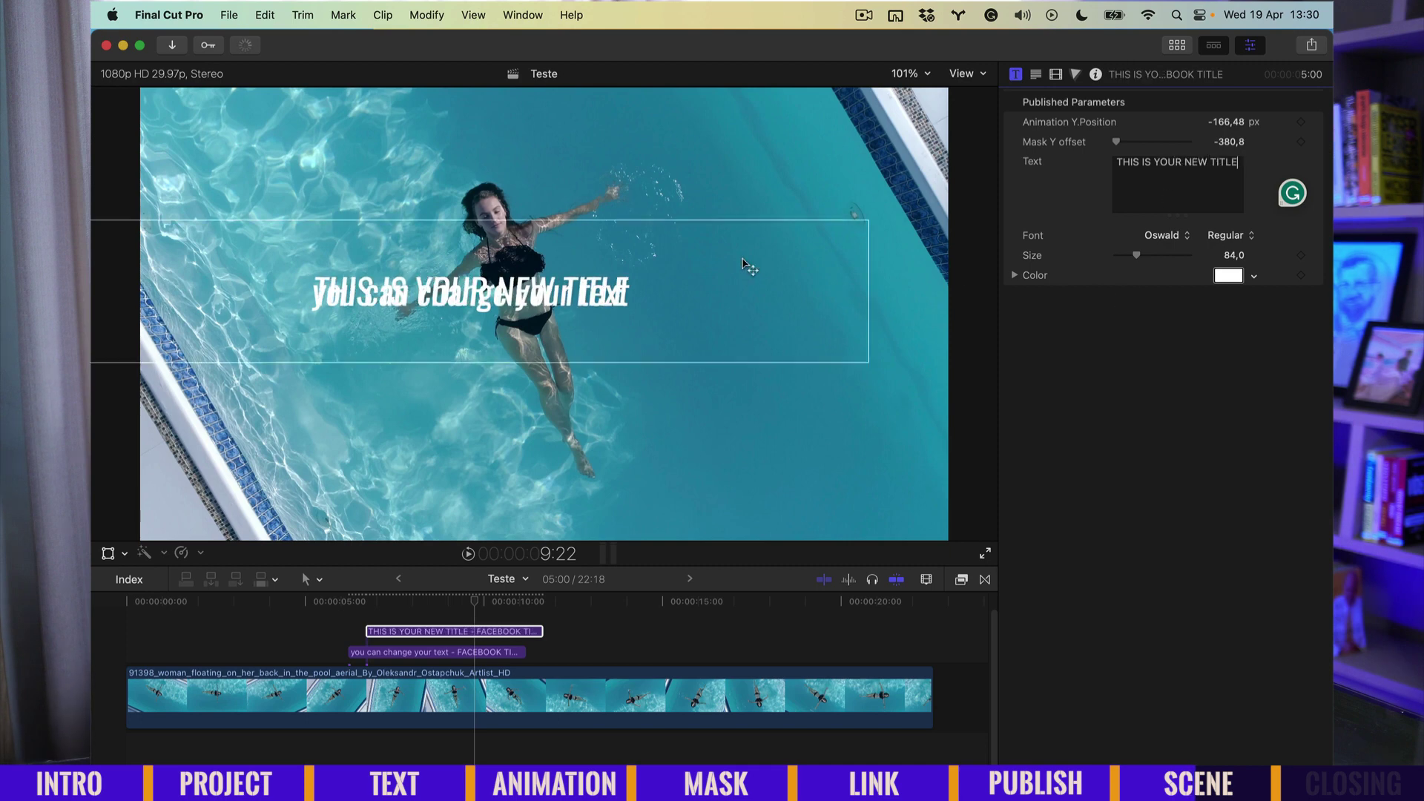
{"action": "left_click_drag", "start_coordinate": [622, 278], "coordinate": [625, 324]}
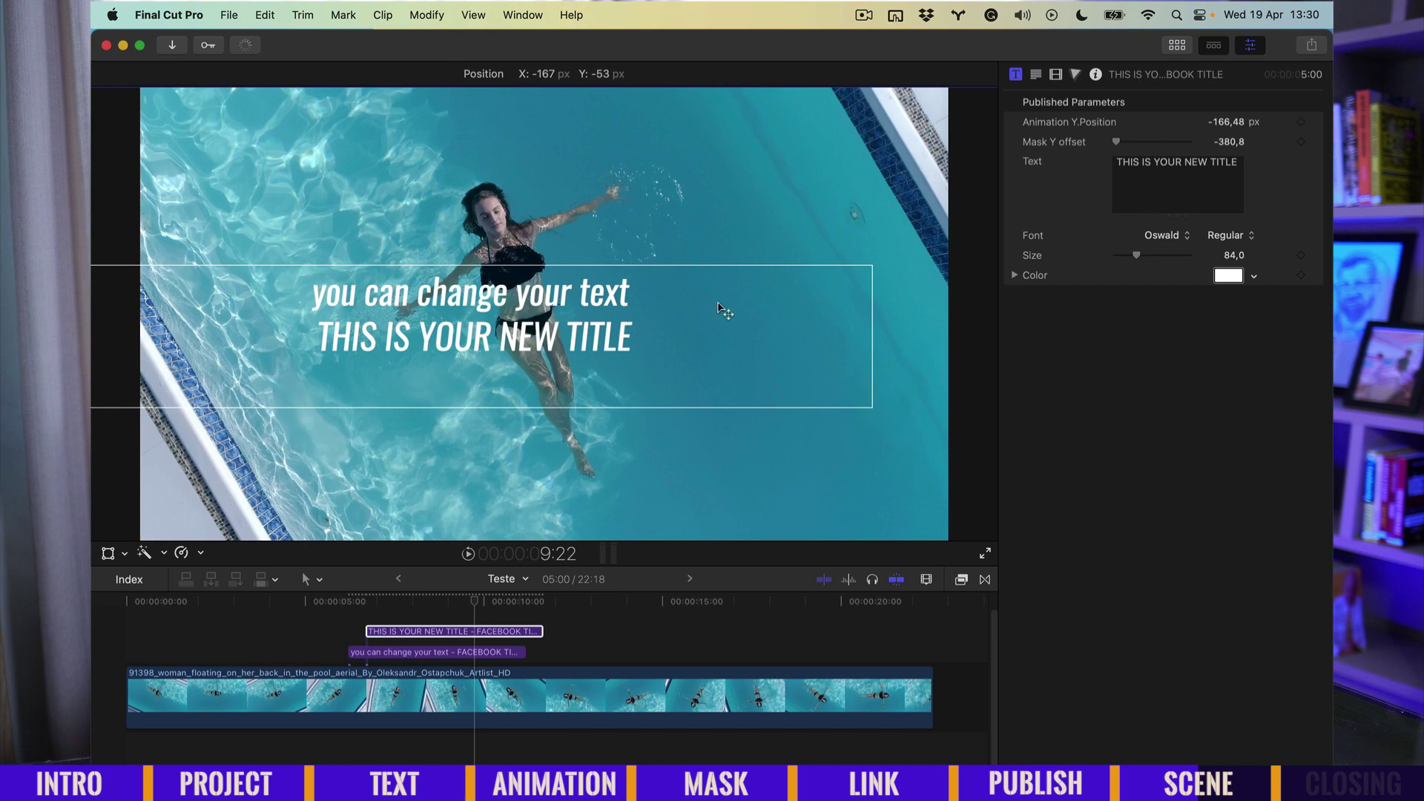
Set the new title to Semi Bold at size 109.
{"action": "left_click", "coordinate": [1036, 74]}
{"action": "left_click", "coordinate": [1228, 327]}
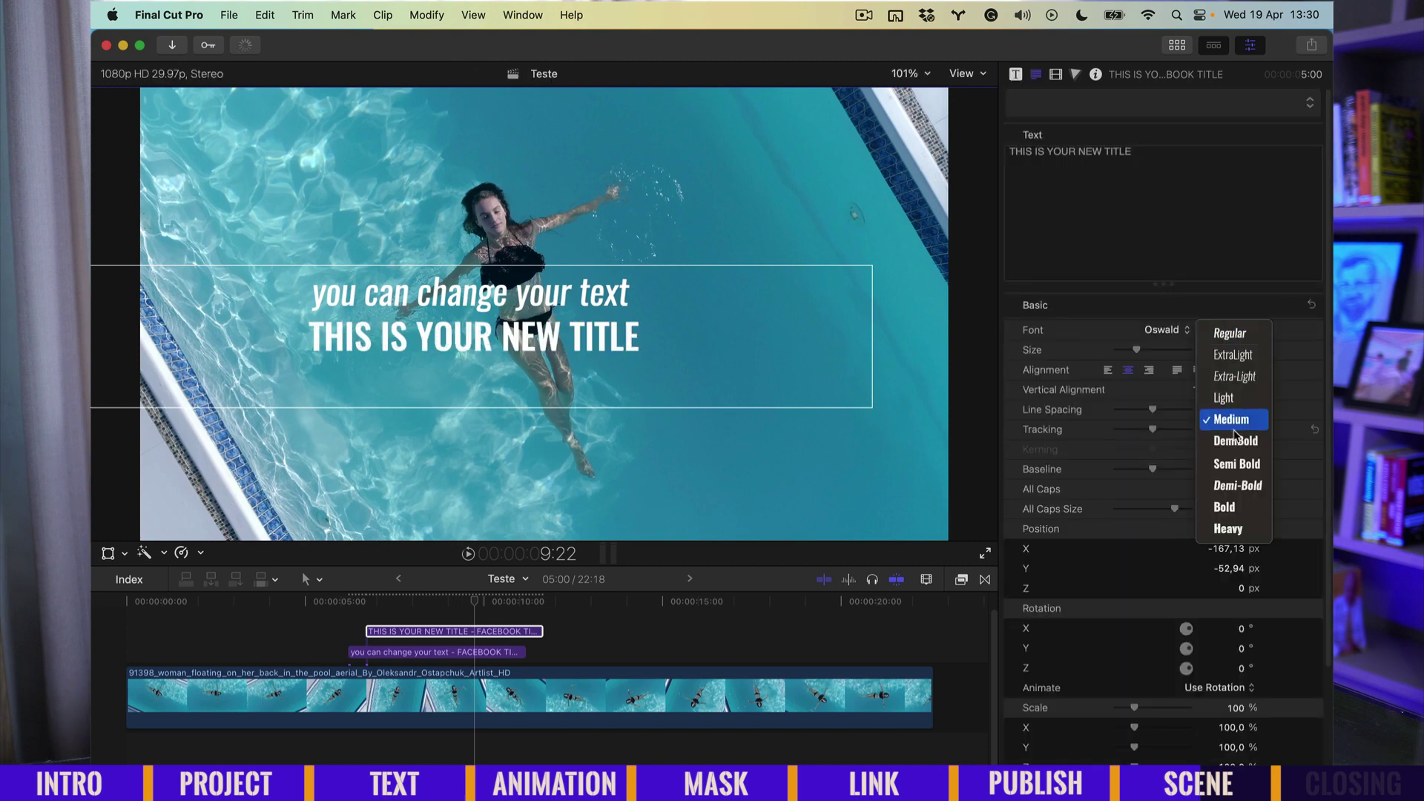
{"action": "left_click", "coordinate": [1230, 467]}
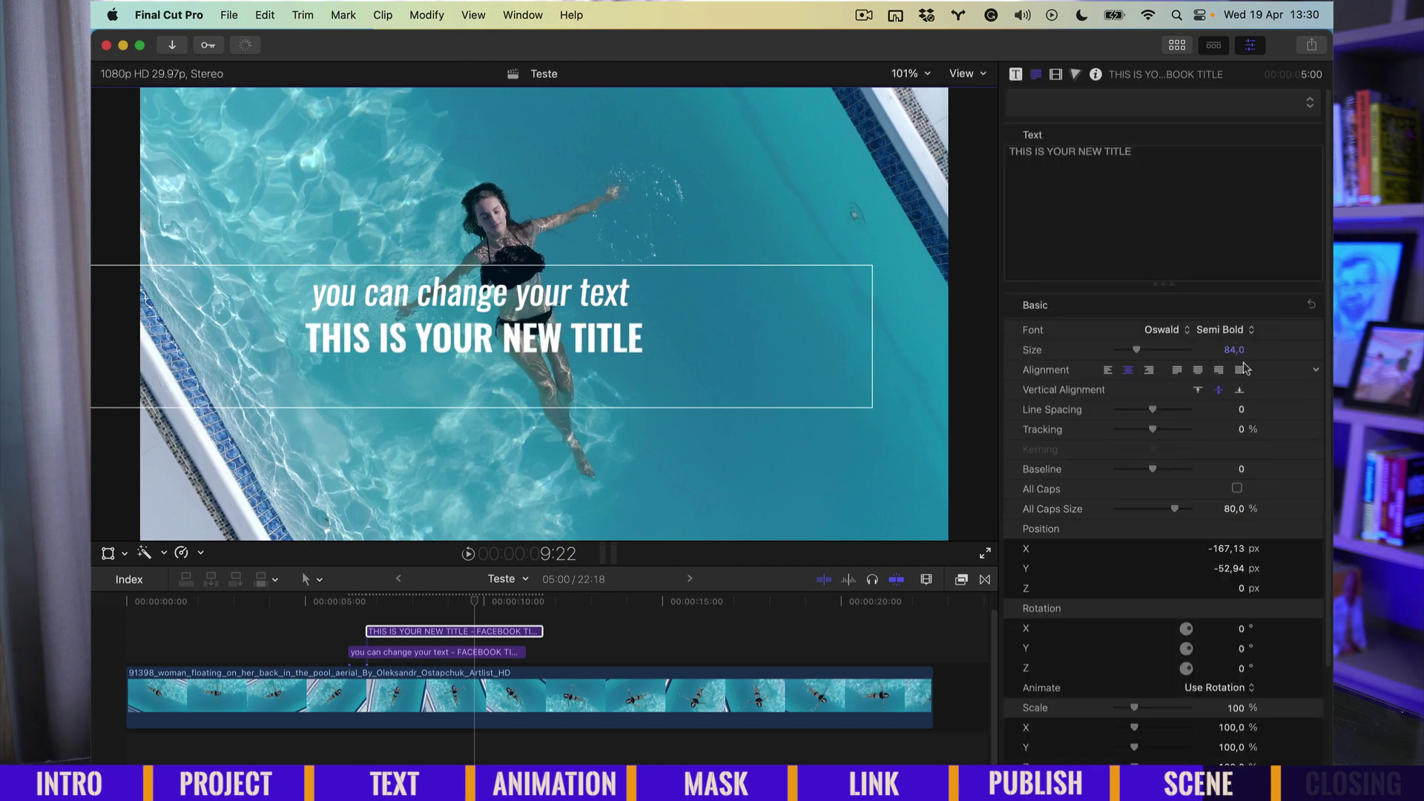
{"action": "left_click_drag", "start_coordinate": [1245, 368], "coordinate": [1268, 363]}
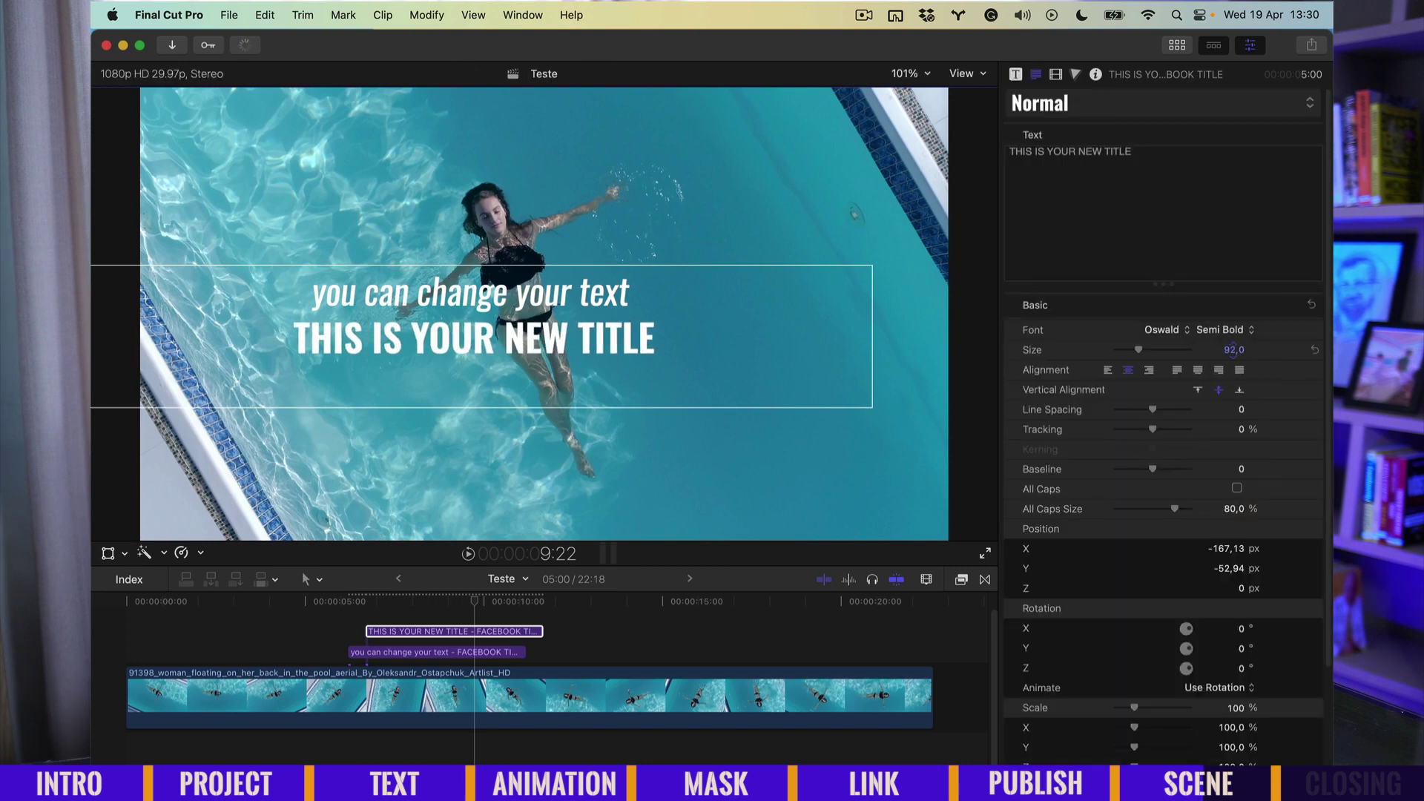
{"action": "left_click", "coordinate": [1016, 79]}
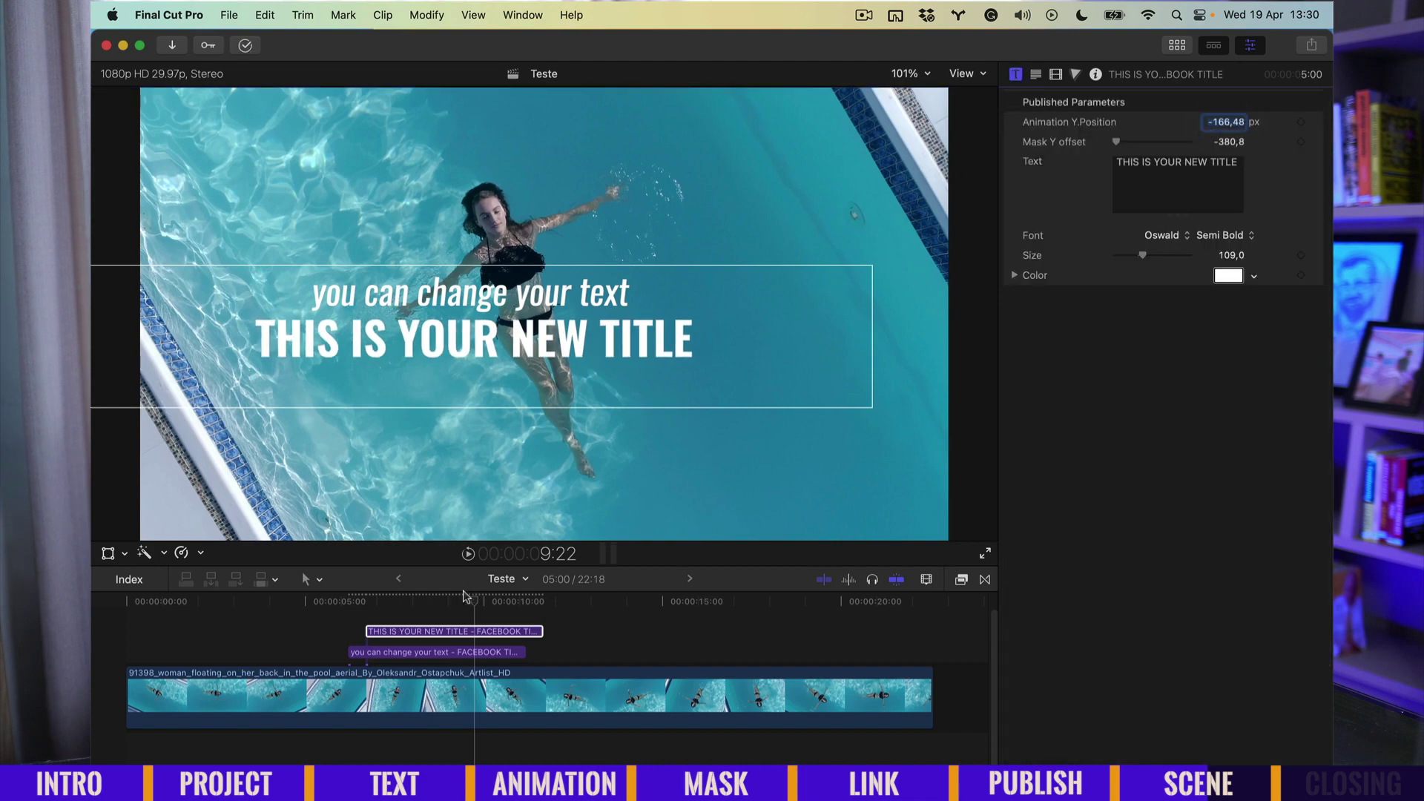
{"action": "left_click_drag", "start_coordinate": [464, 595], "coordinate": [376, 606]}
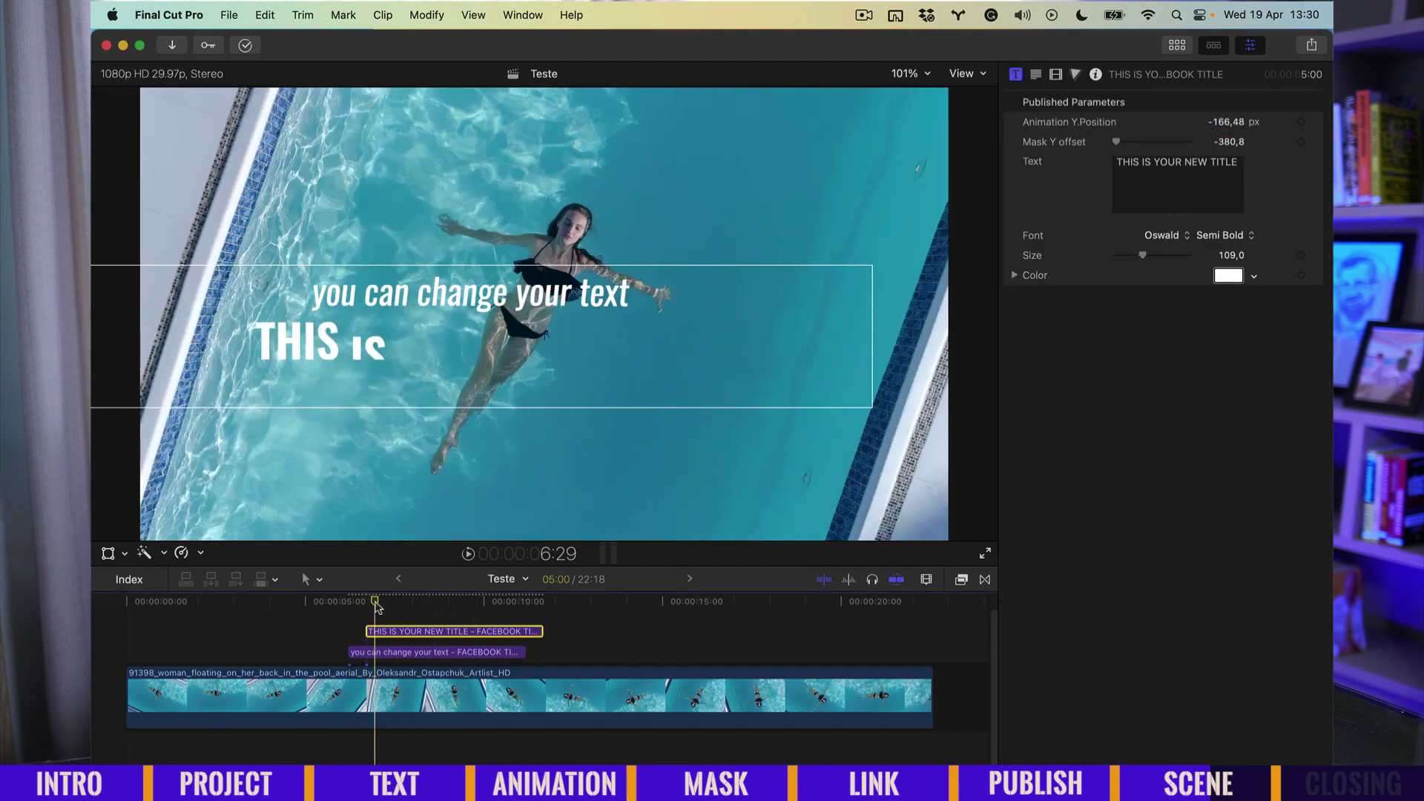
Preview the title animation and shift the big title clip slightly later.
{"action": "key", "text": "space"}
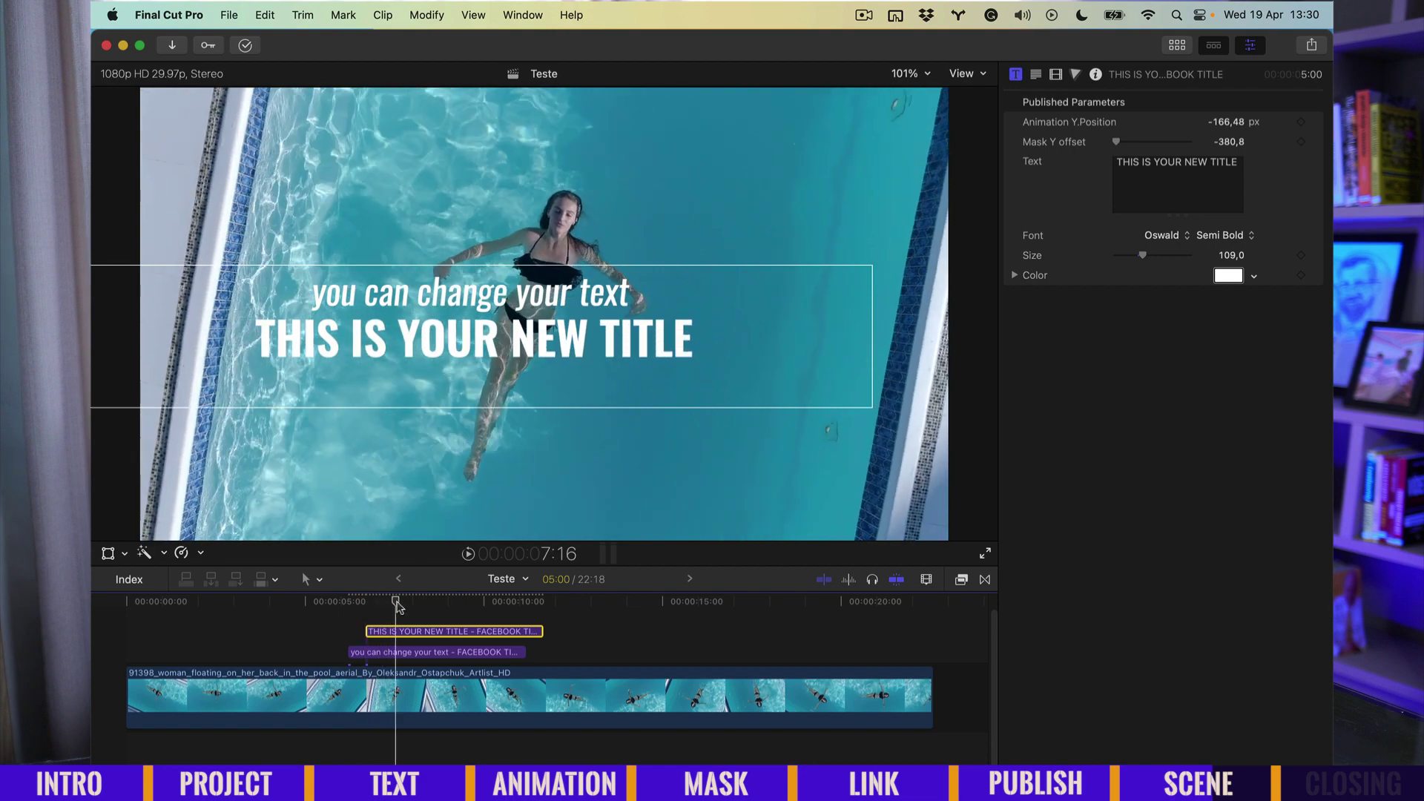
{"action": "mouse_move", "coordinate": [1227, 124]}
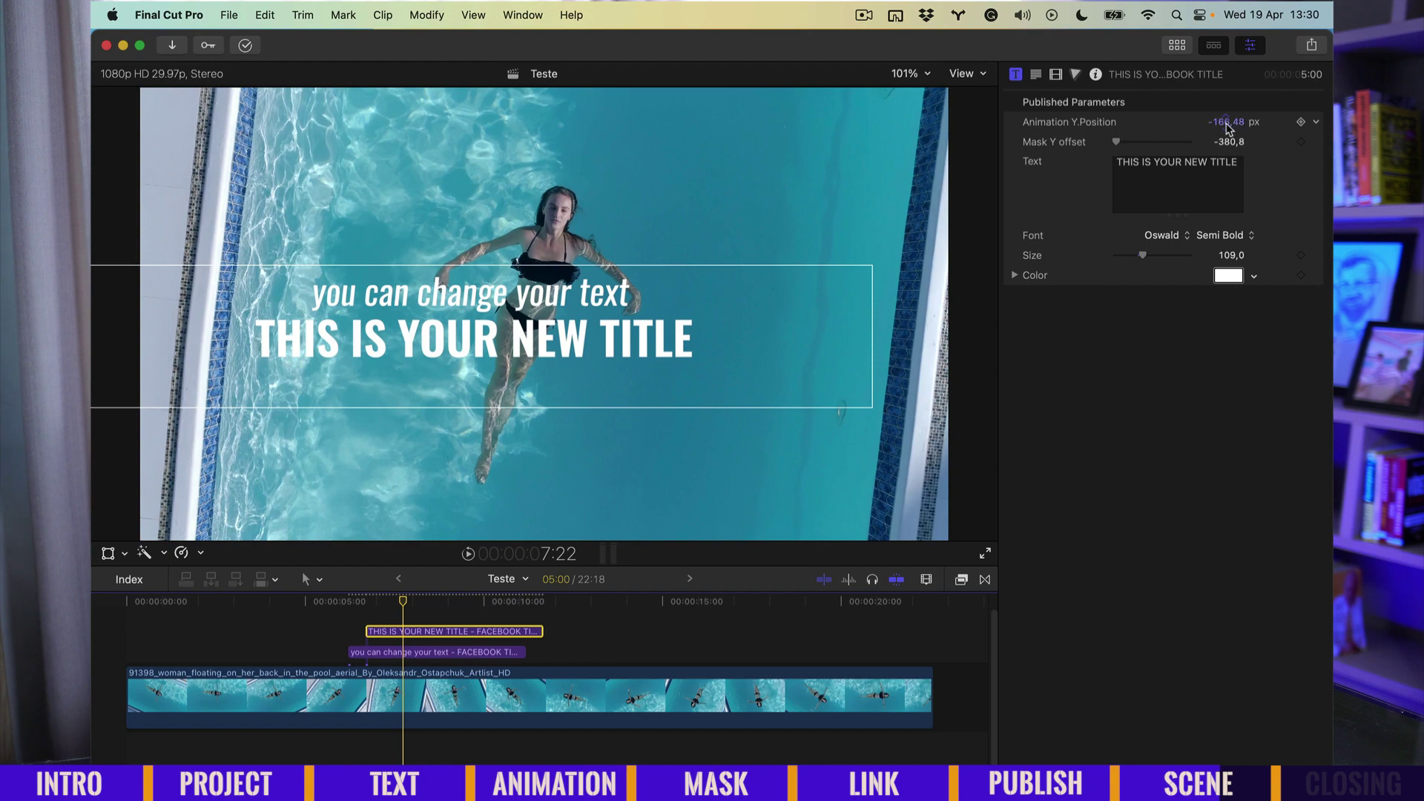
{"action": "left_click", "coordinate": [354, 602]}
{"action": "key", "text": "space"}
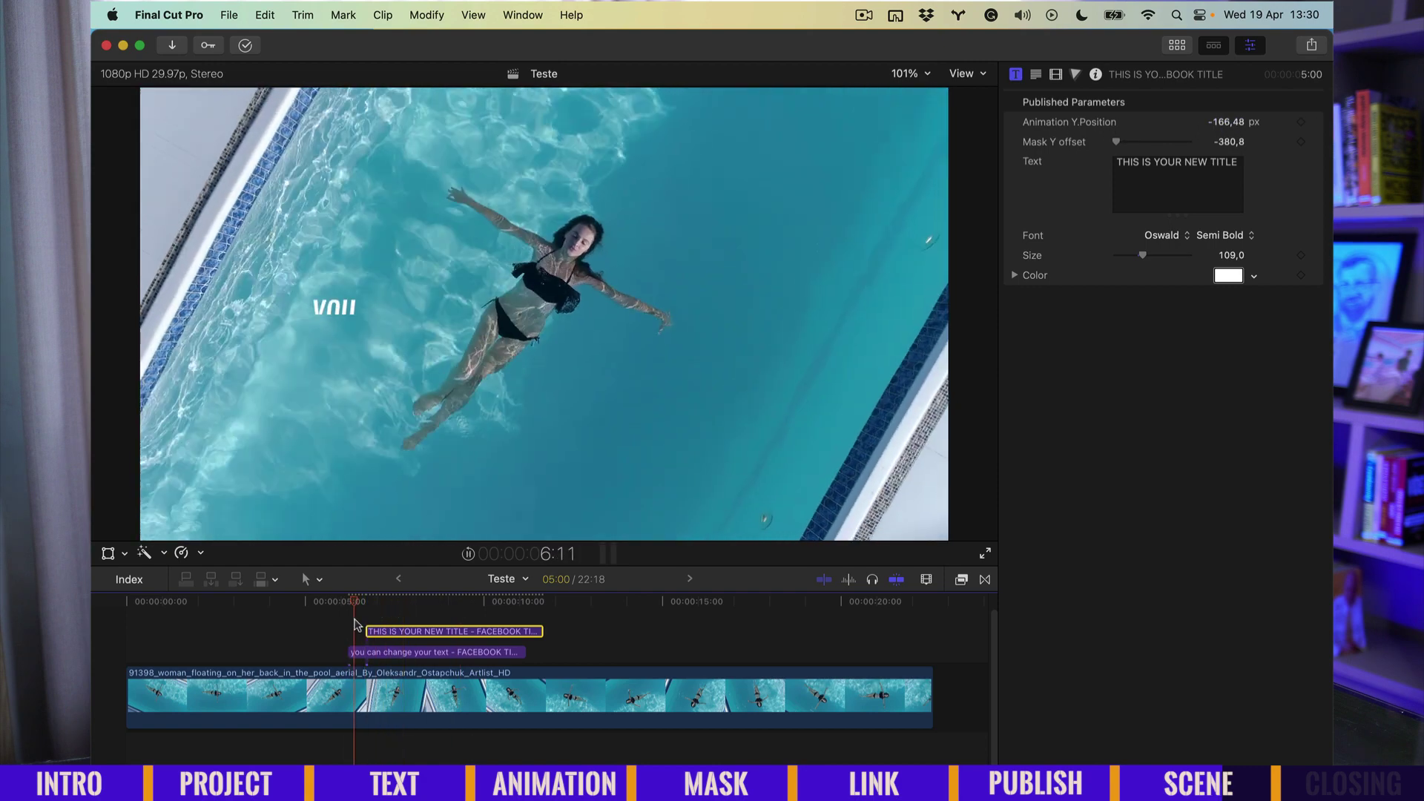
{"action": "key", "text": "space"}
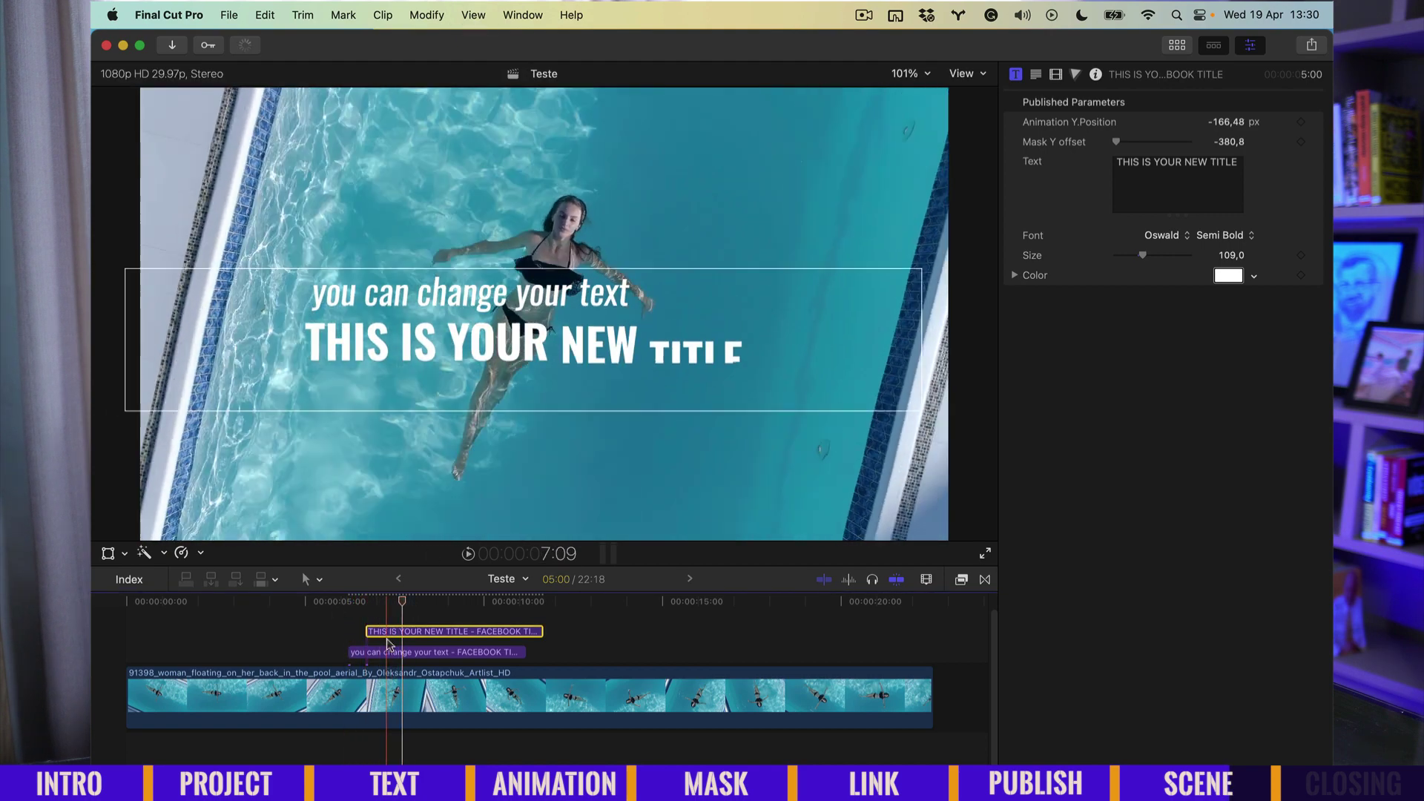
{"action": "left_click_drag", "start_coordinate": [387, 634], "coordinate": [392, 635]}
Check the new timing and duplicate the 'you can change your text' subtitle onto a lane above.
{"action": "key", "text": "l"}
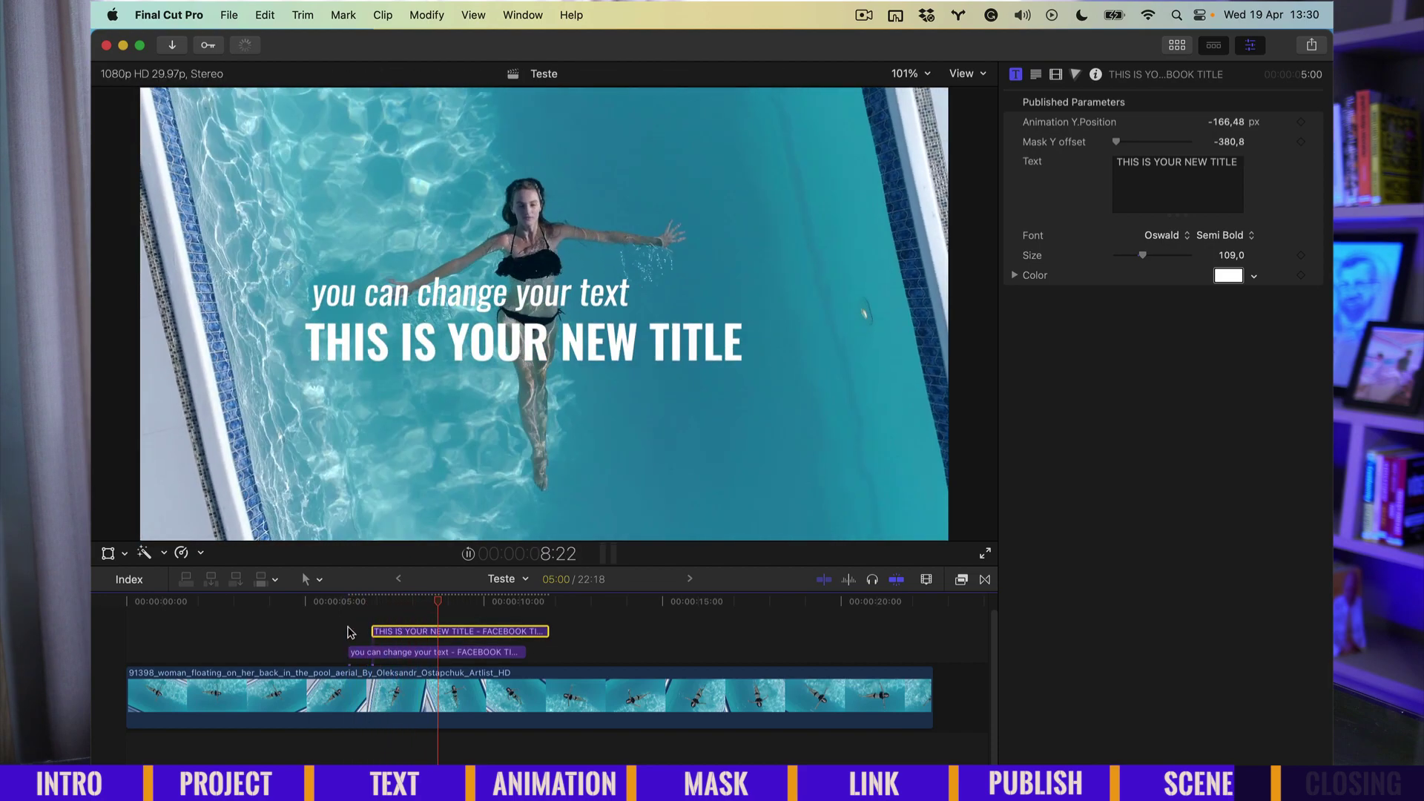
{"action": "key", "text": "space"}
{"action": "mouse_move", "coordinate": [406, 652]}
{"action": "left_mouse_down"}
{"action": "mouse_move", "coordinate": [406, 616]}
{"action": "mouse_move", "coordinate": [401, 669]}
{"action": "mouse_move", "coordinate": [441, 649]}
{"action": "left_mouse_up"}
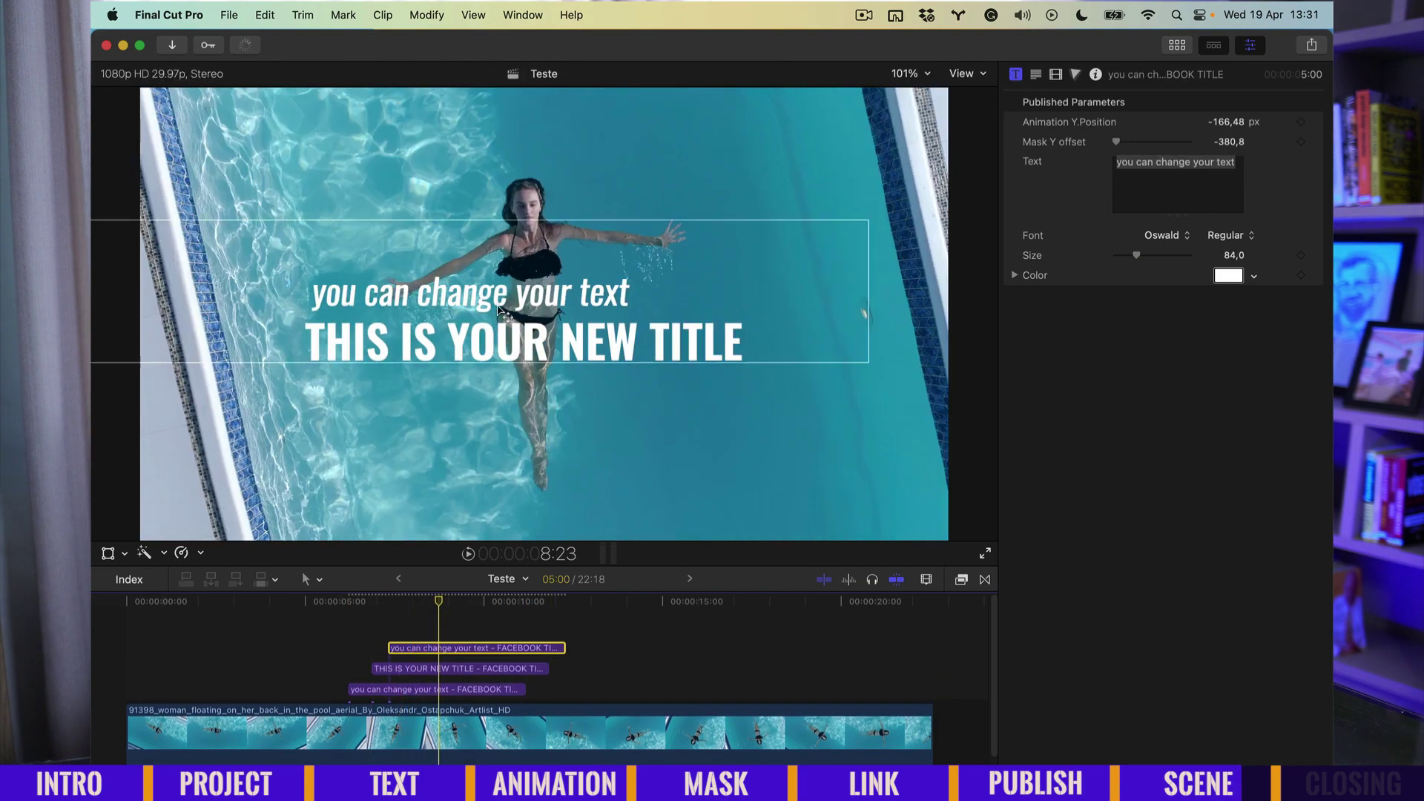
Move the copied subtitle below the big title and change its text to 'AGAIN, CHANGE YOUR TEXT'.
{"action": "left_click_drag", "start_coordinate": [498, 310], "coordinate": [494, 405]}
{"action": "left_click", "coordinate": [1035, 74]}
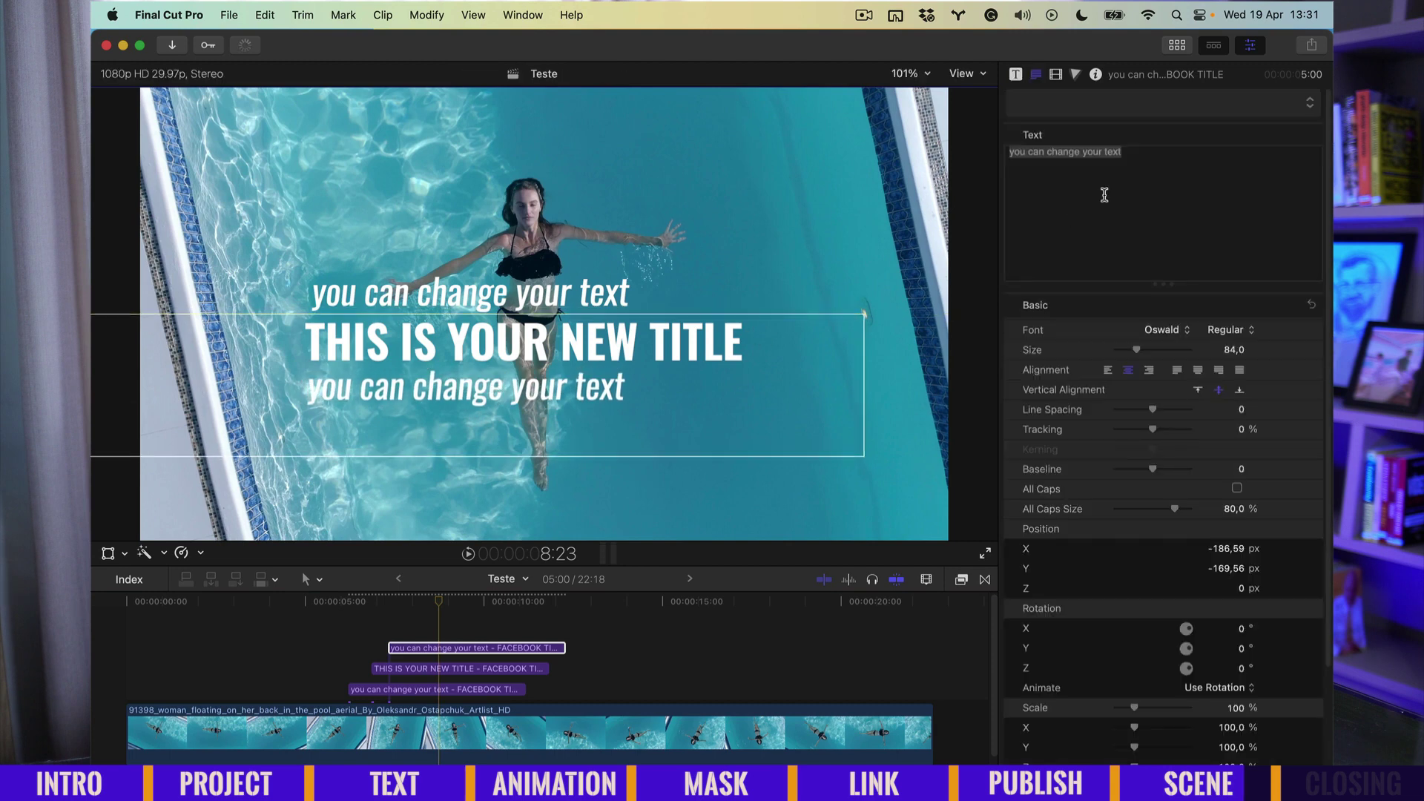
{"action": "triple_click", "coordinate": [1150, 167]}
{"action": "type", "text": "AGAIN, "}
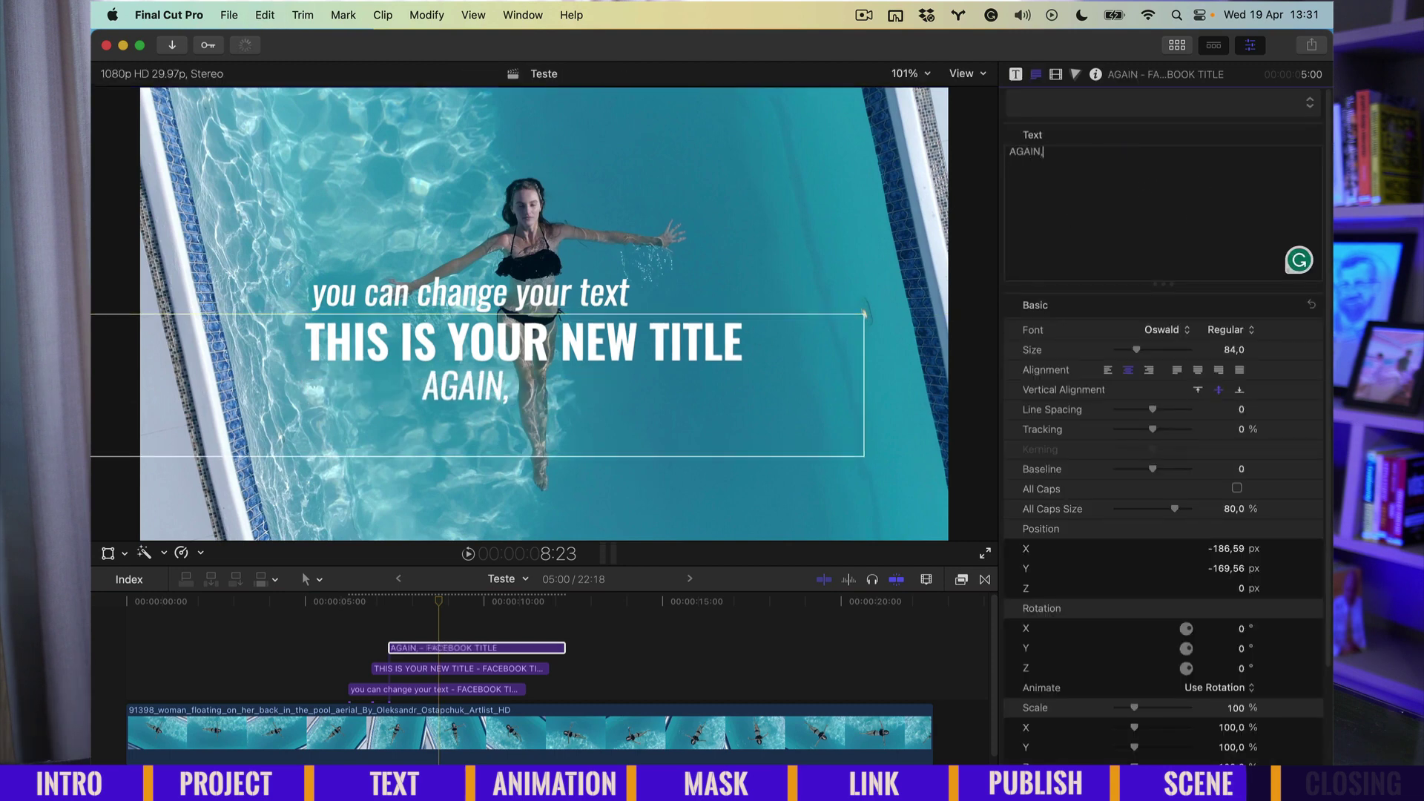
{"action": "type", "text": "CHANGE"}
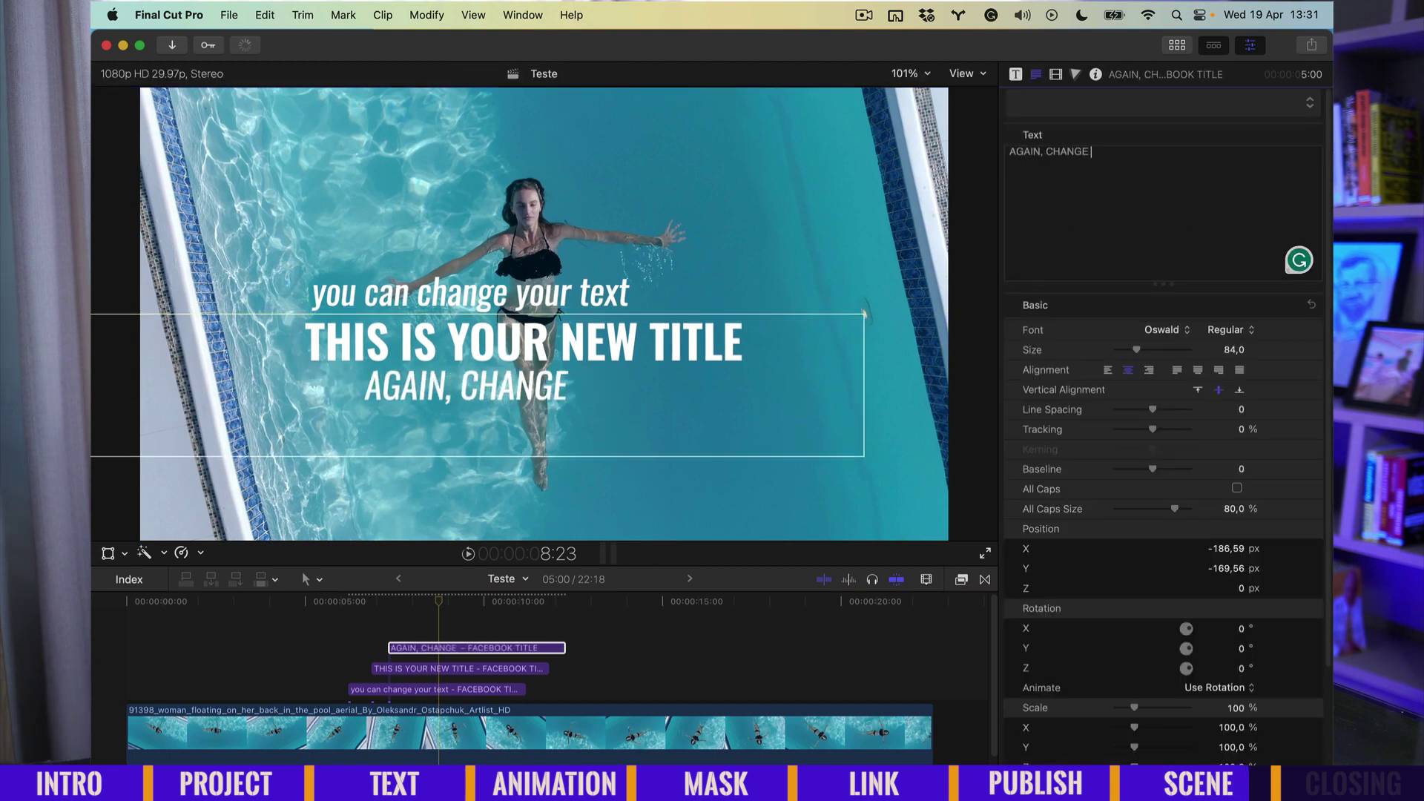
{"action": "type", "text": " YOUR TEXT"}
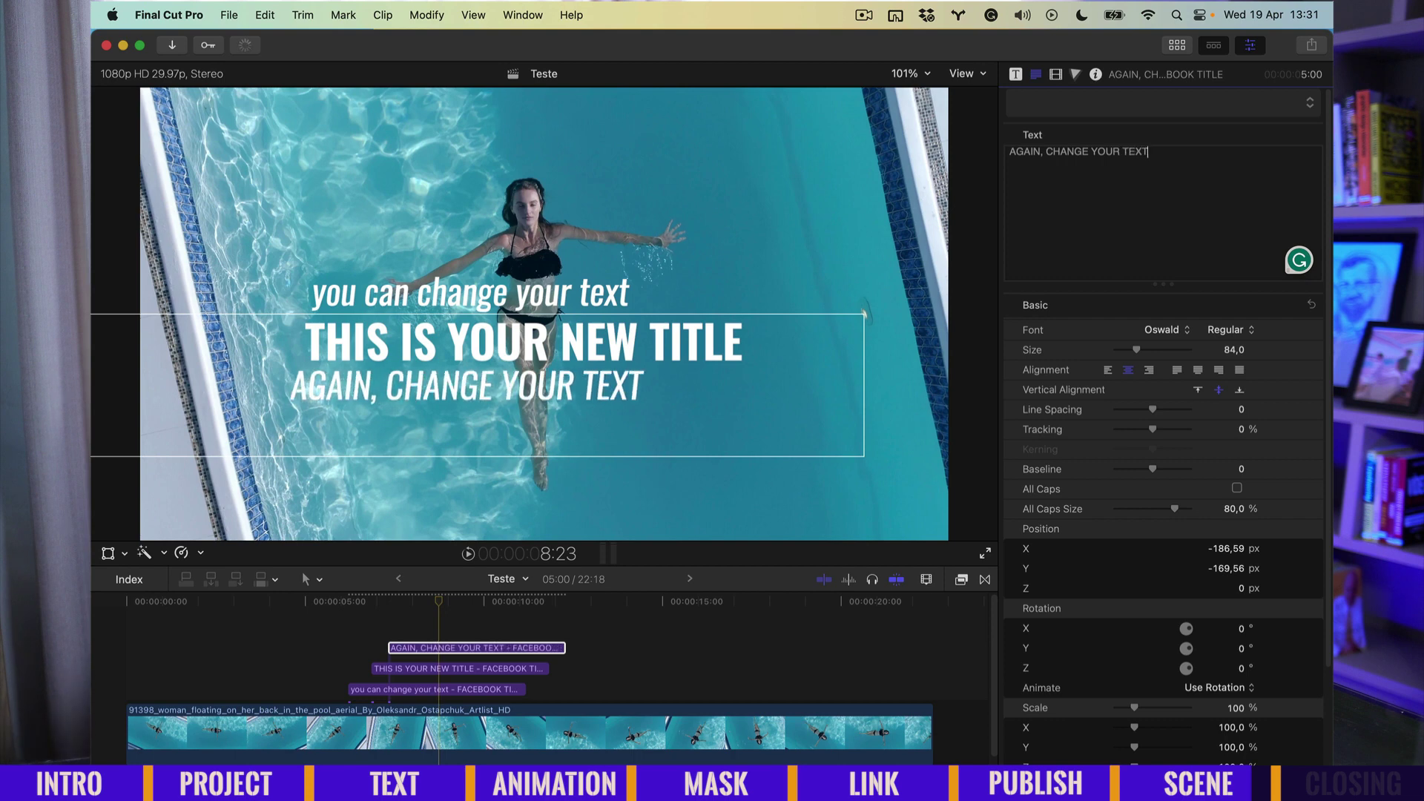
Colour the word CHANGE yellow using the text Face Color setting.
{"action": "double_click", "coordinate": [513, 383]}
{"action": "double_click", "coordinate": [443, 382]}
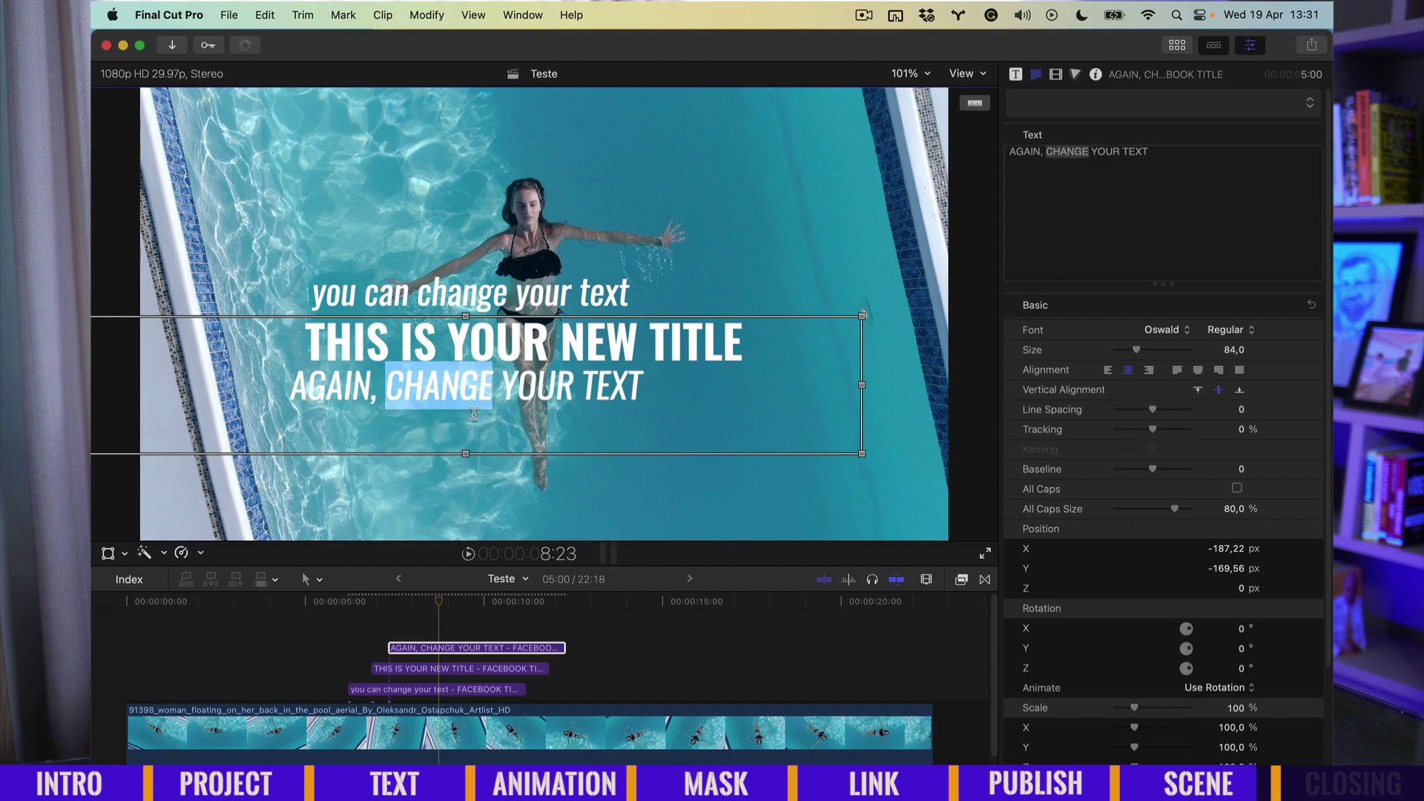
{"action": "scroll", "coordinate": [1151, 531], "scroll_direction": "down", "scroll_amount": 4}
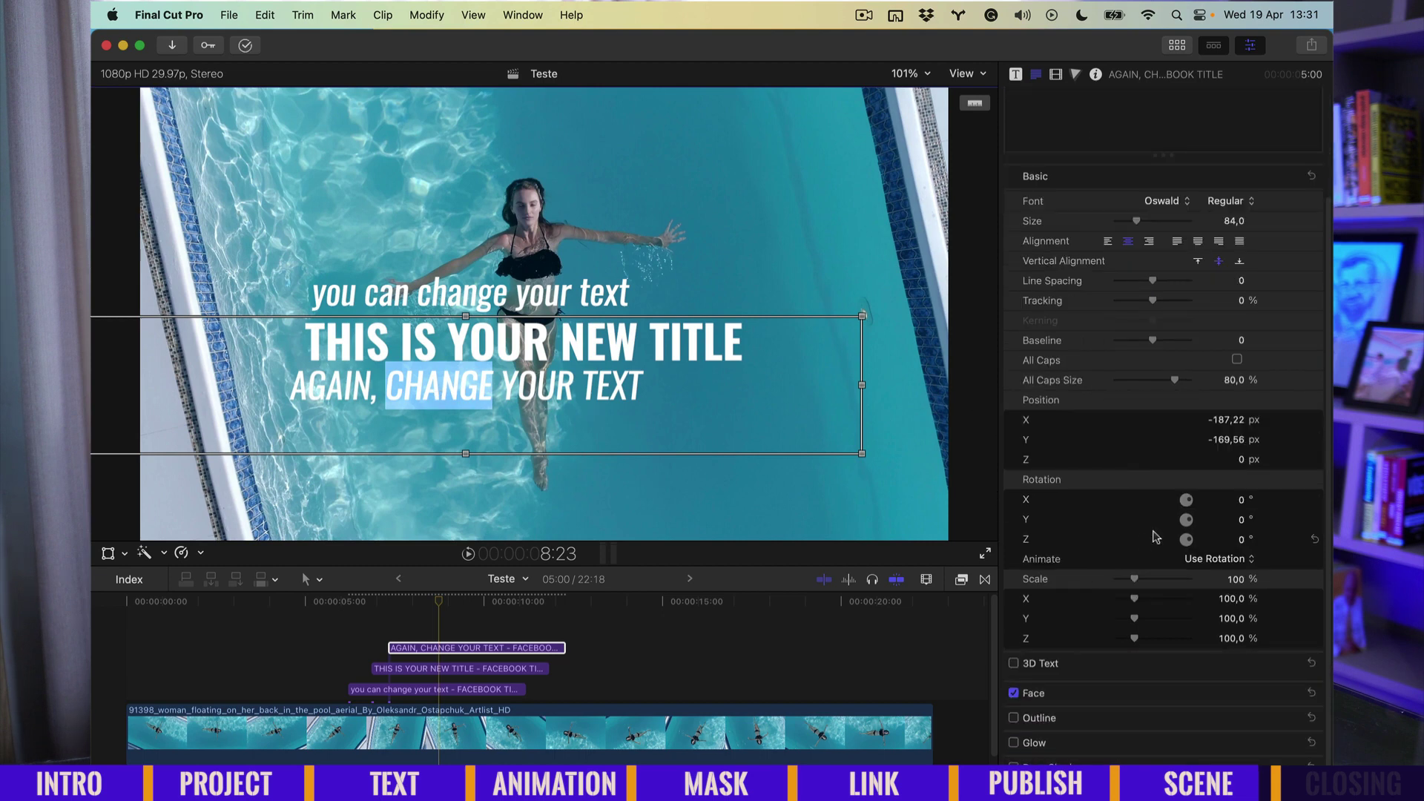
{"action": "left_click", "coordinate": [1290, 692]}
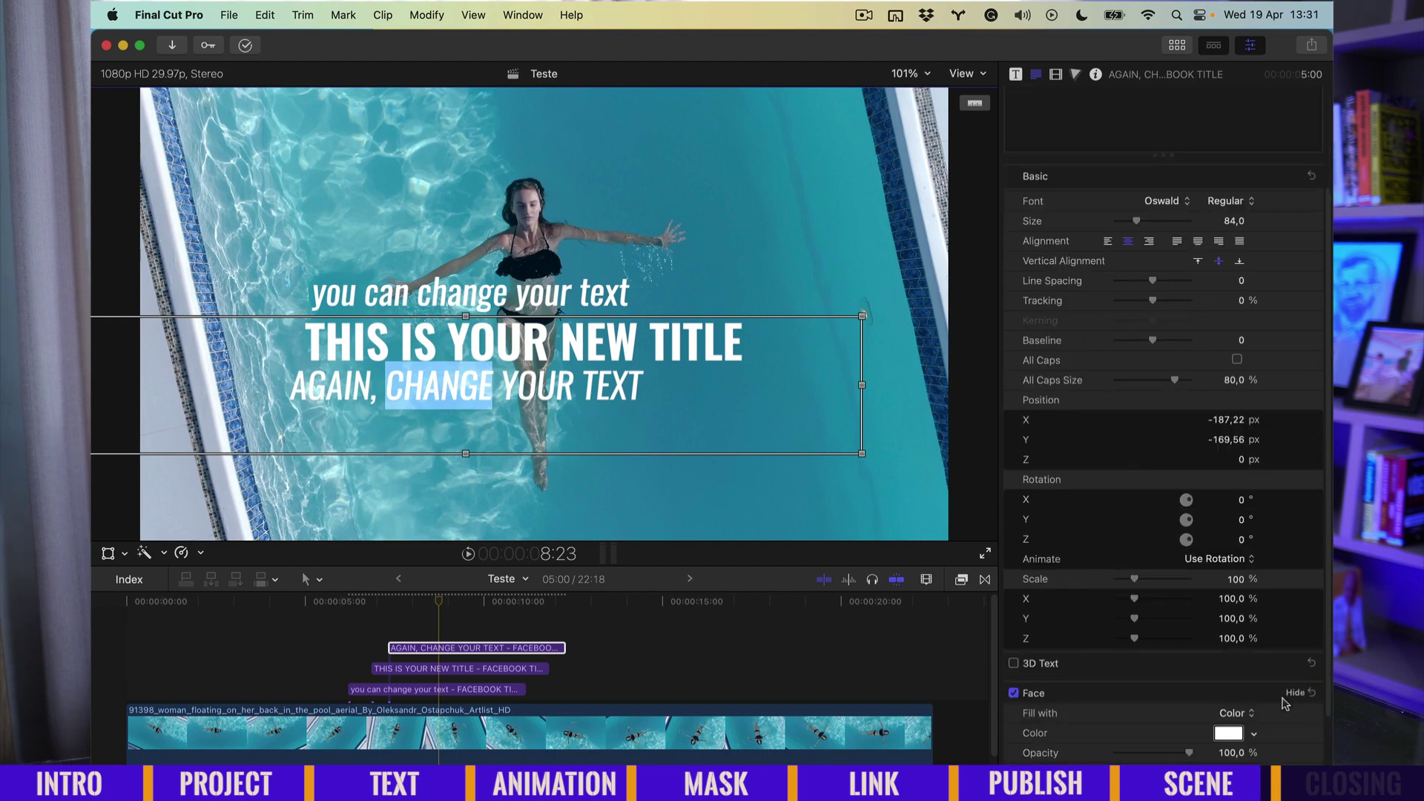
{"action": "left_click", "coordinate": [1254, 735]}
{"action": "left_click", "coordinate": [1221, 584]}
{"action": "key", "text": "Right"}
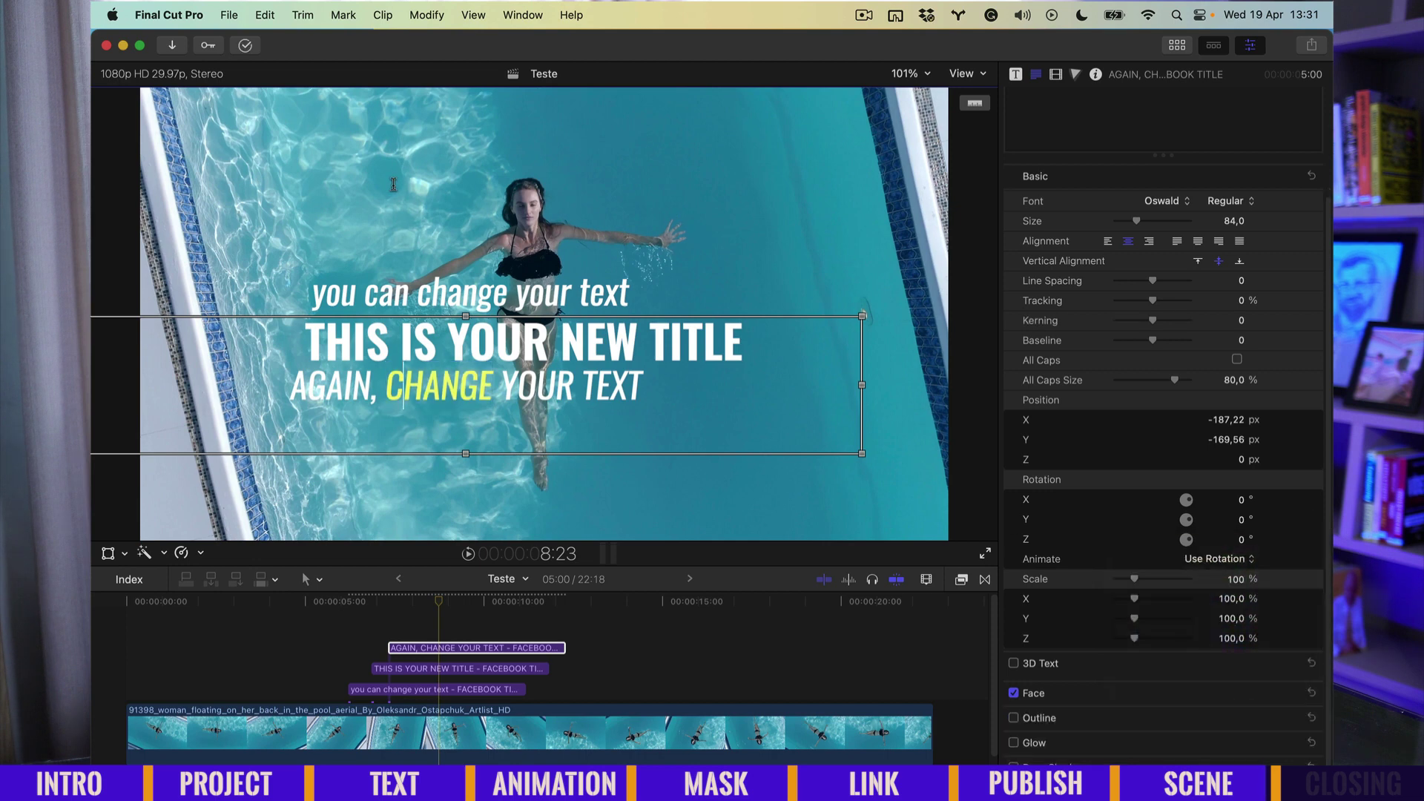
Nudge the third line slightly right and preview all three lines.
{"action": "key", "text": "Escape"}
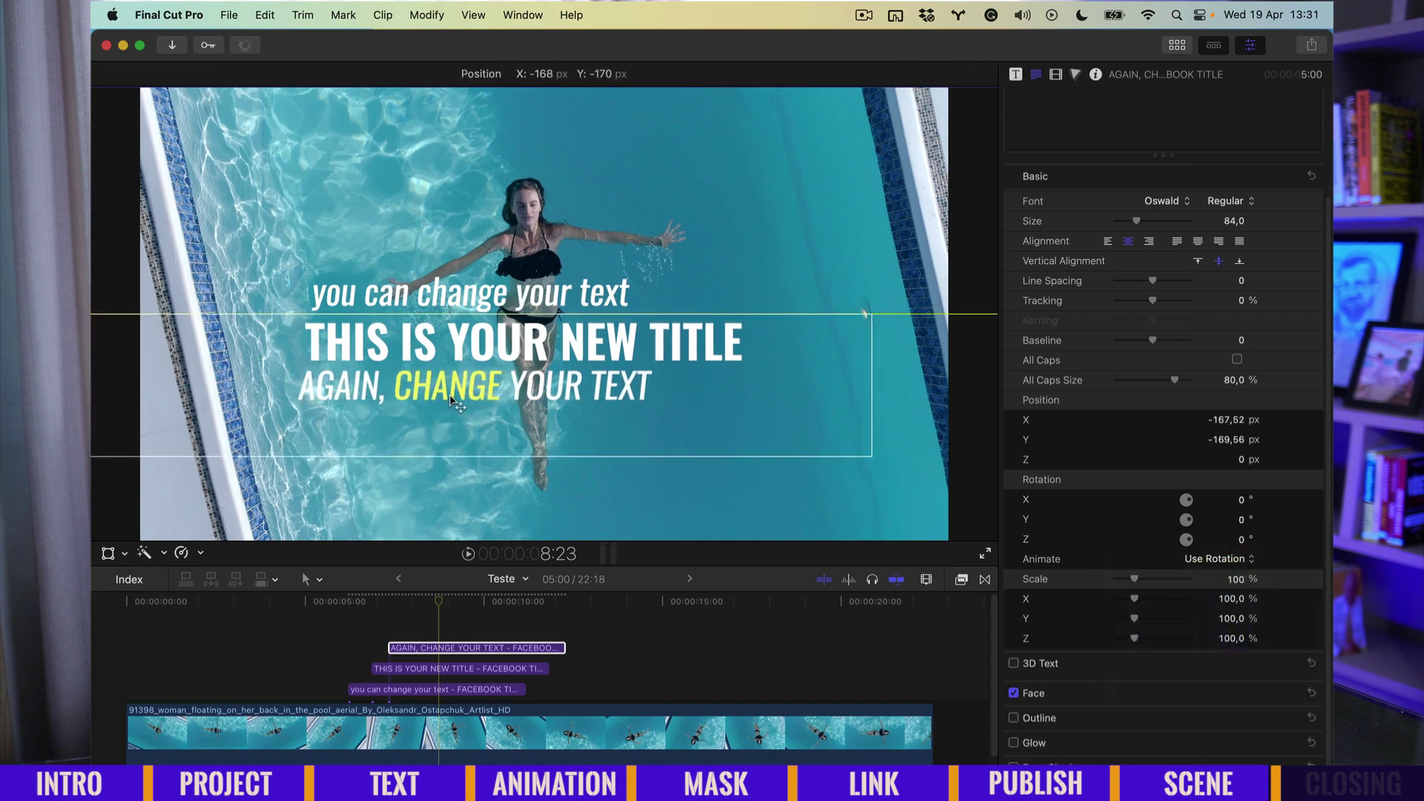
{"action": "left_click_drag", "start_coordinate": [445, 400], "coordinate": [459, 401]}
{"action": "key", "text": "space"}
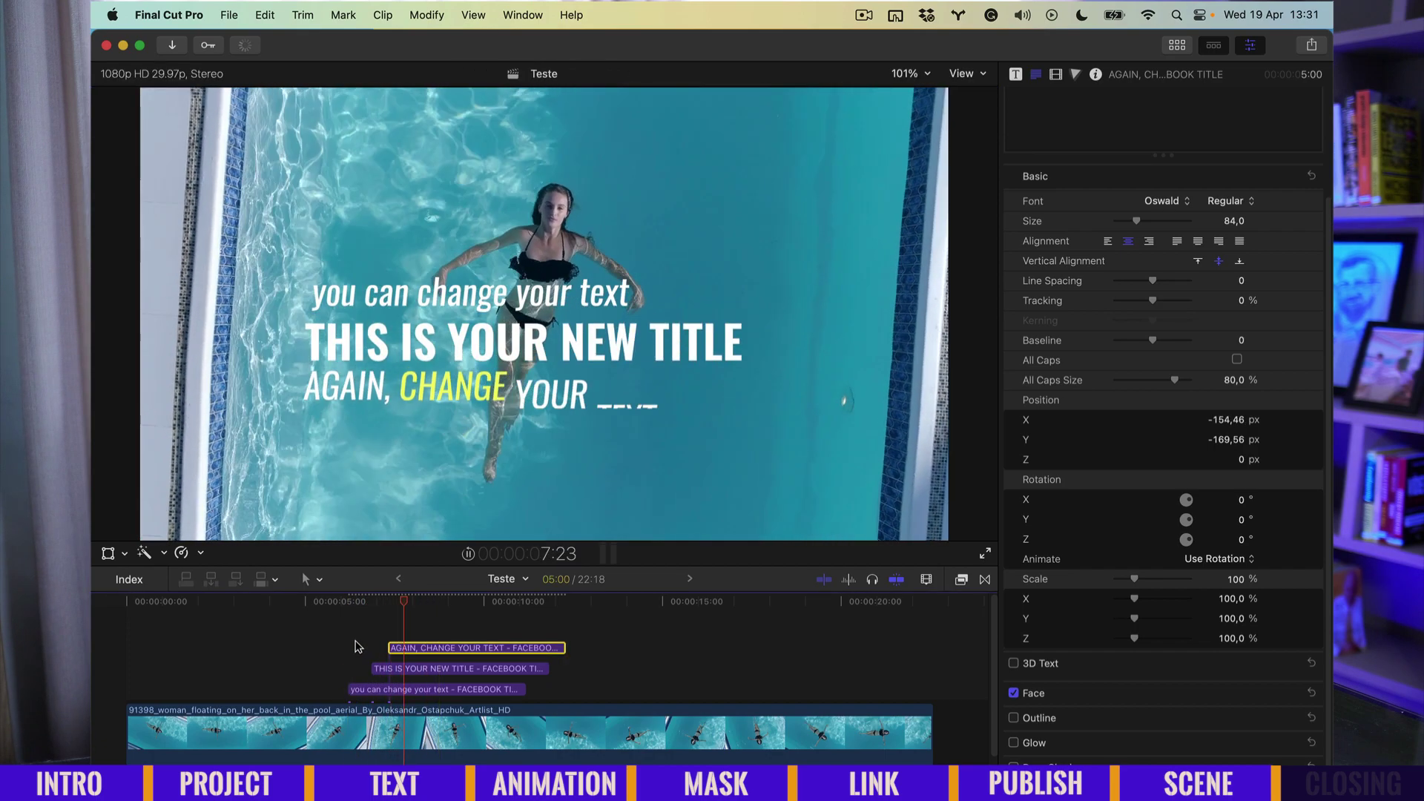
Delay the 'AGAIN, CHANGE YOUR TEXT' clip about six frames and play back the staggered entrances.
{"action": "left_click_drag", "start_coordinate": [421, 648], "coordinate": [429, 653]}
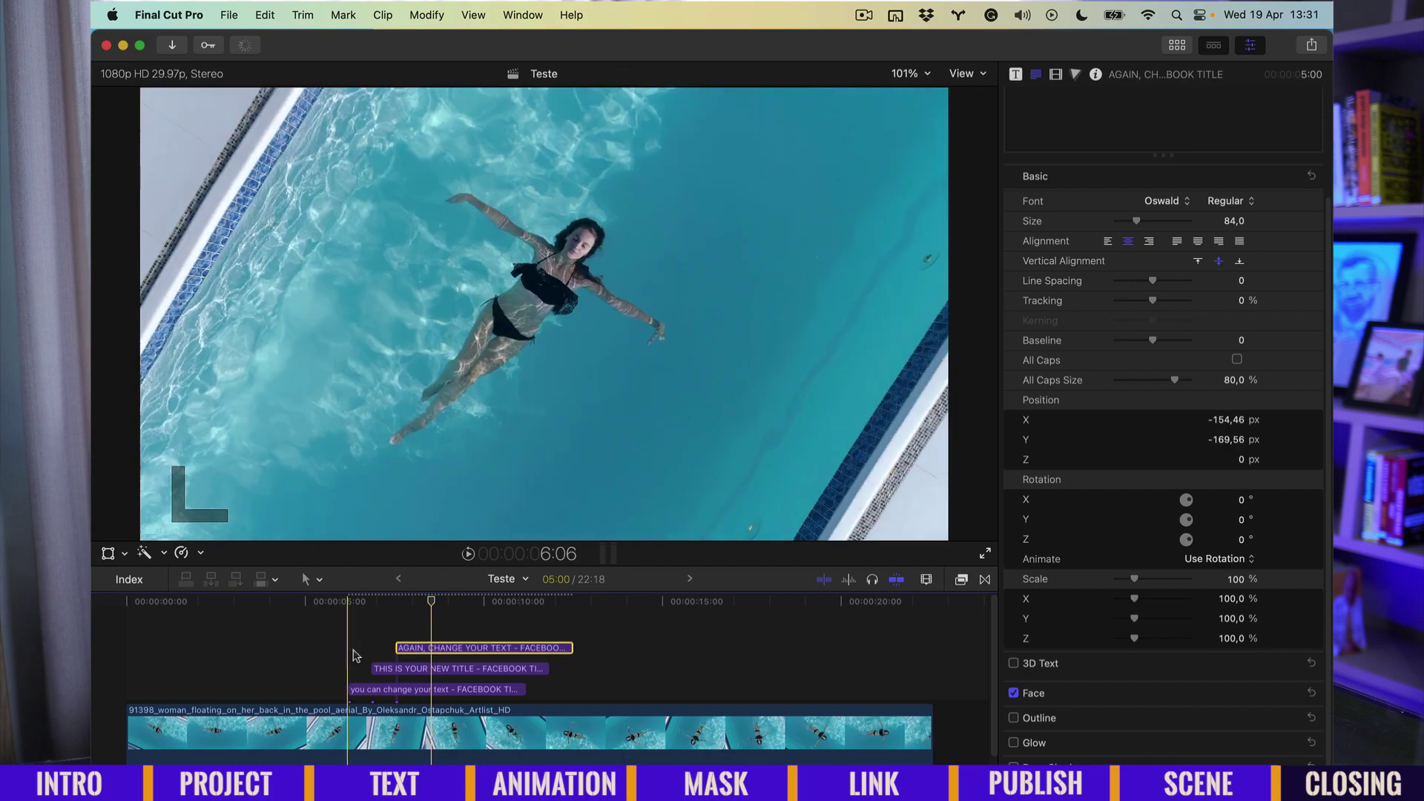
{"action": "key", "text": "space"}
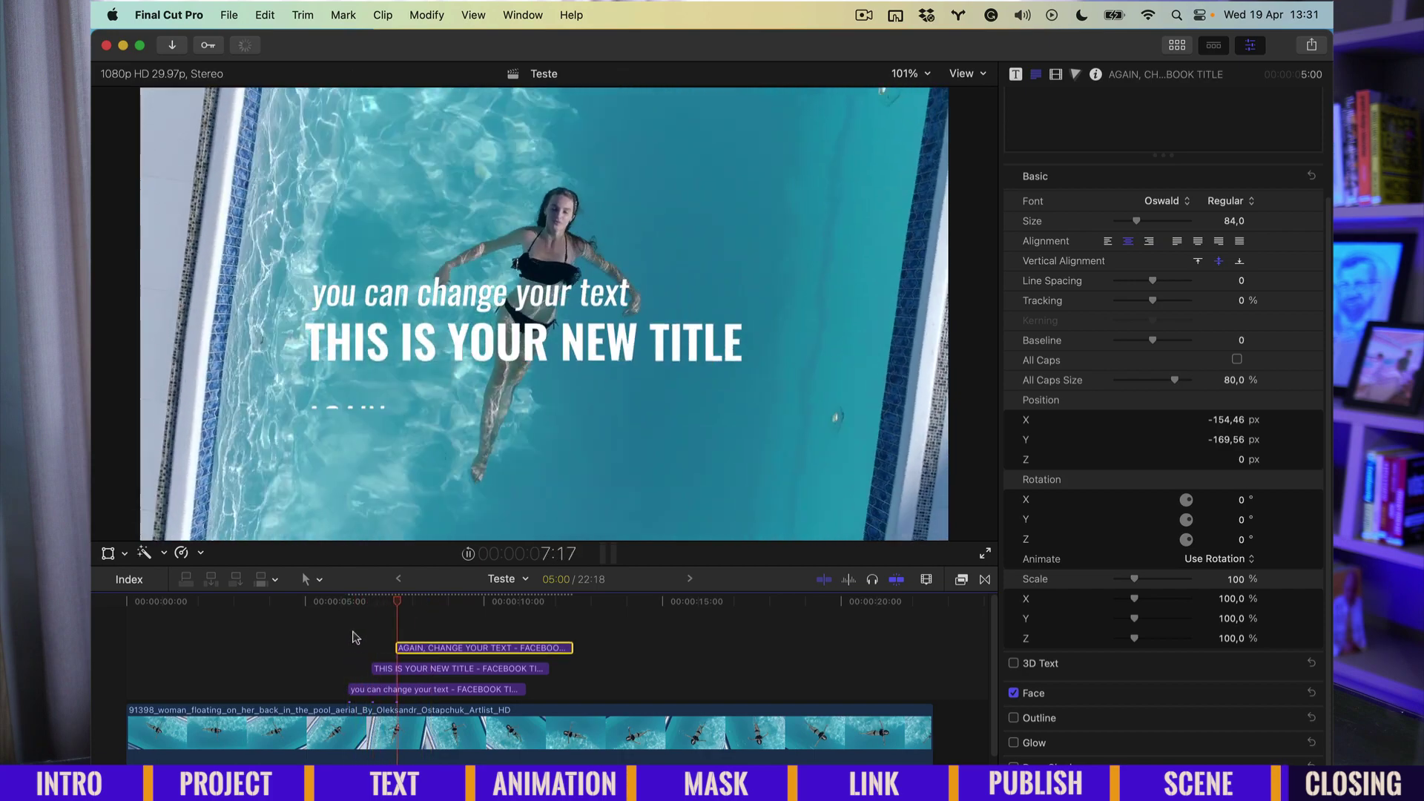